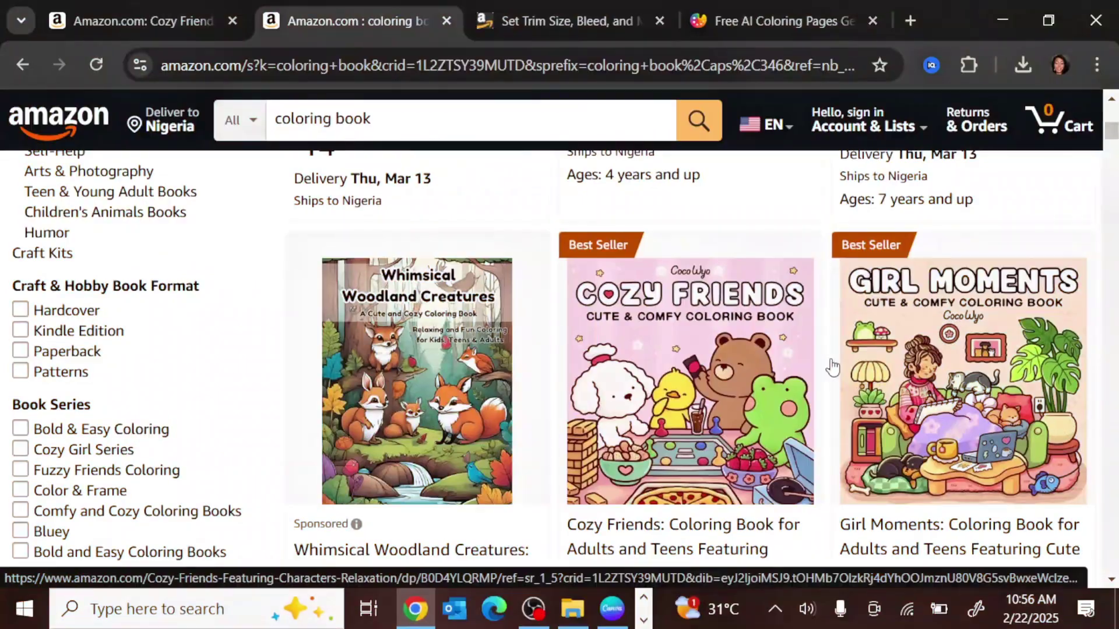
Step: Examine the ratings, review counts and prices of the bestselling coloring books in the Amazon search results
{"action": "scroll", "coordinate": [816, 378], "scroll_direction": "down", "scroll_amount": 5}
{"action": "scroll", "coordinate": [717, 423], "scroll_direction": "down", "scroll_amount": 7}
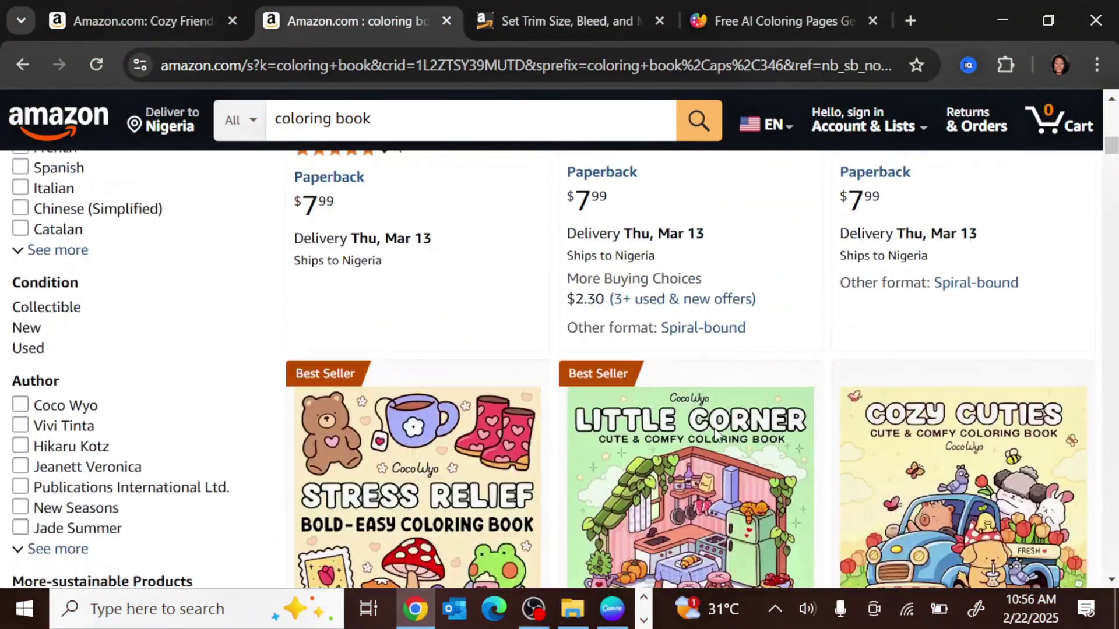
{"action": "scroll", "coordinate": [680, 412], "scroll_direction": "up", "scroll_amount": 7}
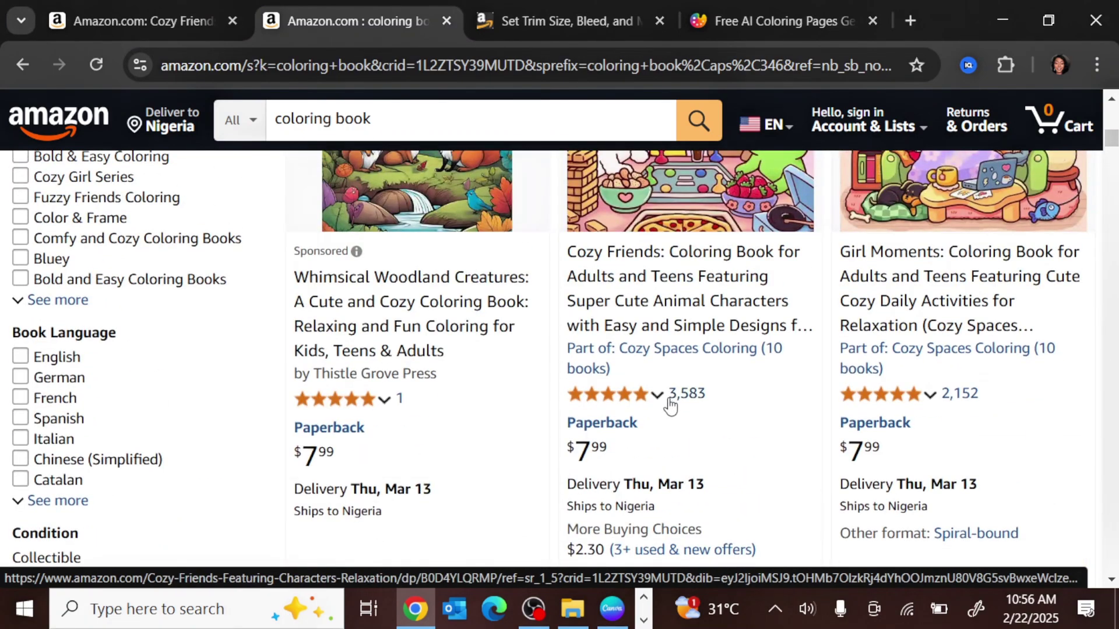
{"action": "scroll", "coordinate": [652, 371], "scroll_direction": "up", "scroll_amount": 1}
{"action": "scroll", "coordinate": [651, 370], "scroll_direction": "up", "scroll_amount": 2}
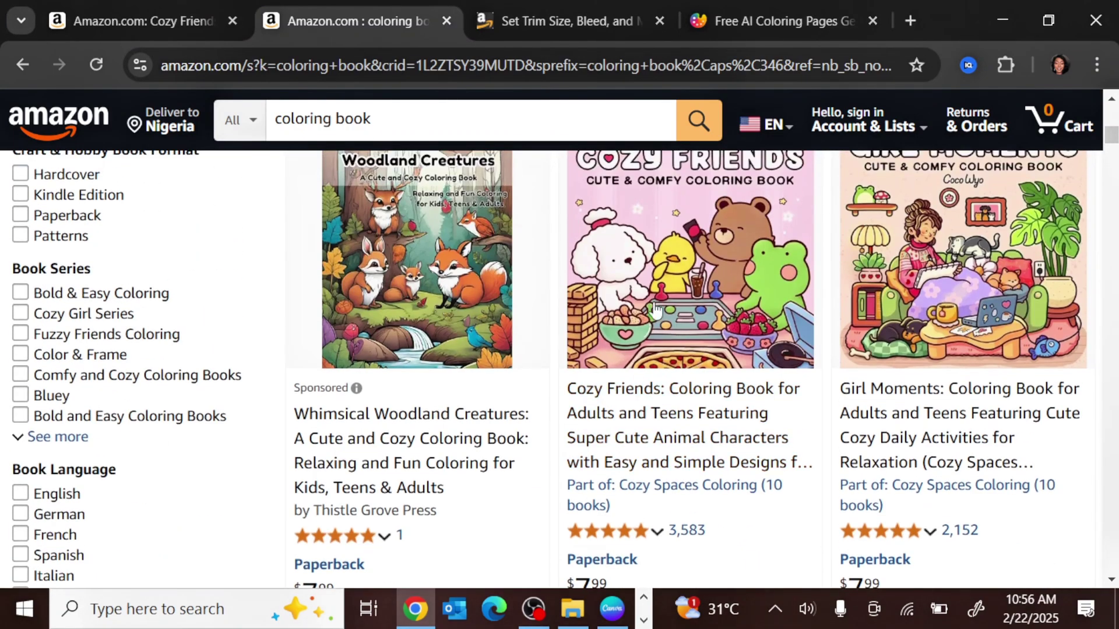
{"action": "scroll", "coordinate": [664, 408], "scroll_direction": "down", "scroll_amount": 2}
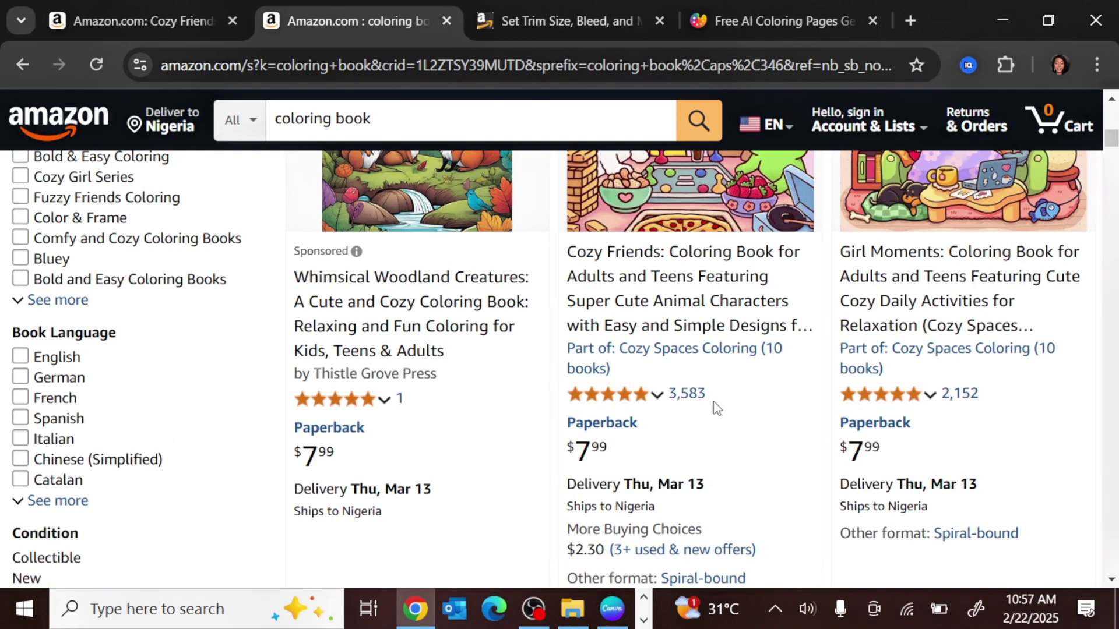
{"action": "scroll", "coordinate": [719, 401], "scroll_direction": "up", "scroll_amount": 2}
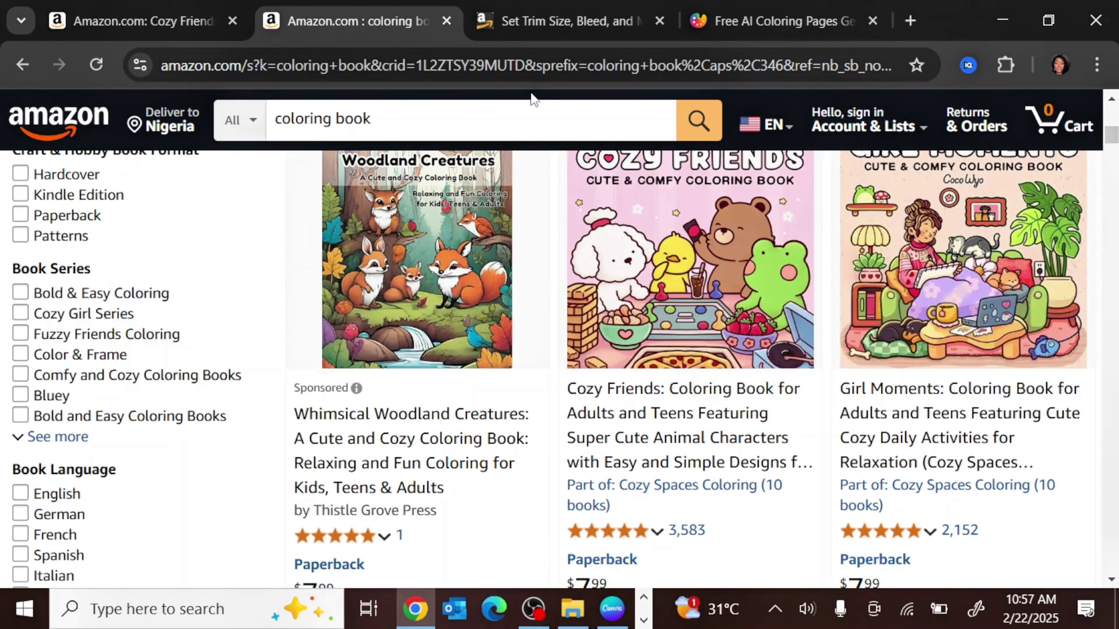
Step: Read KDP's help page on trim size, bleed and margins, including the interior examples with and without bleed
{"action": "left_click", "coordinate": [546, 13]}
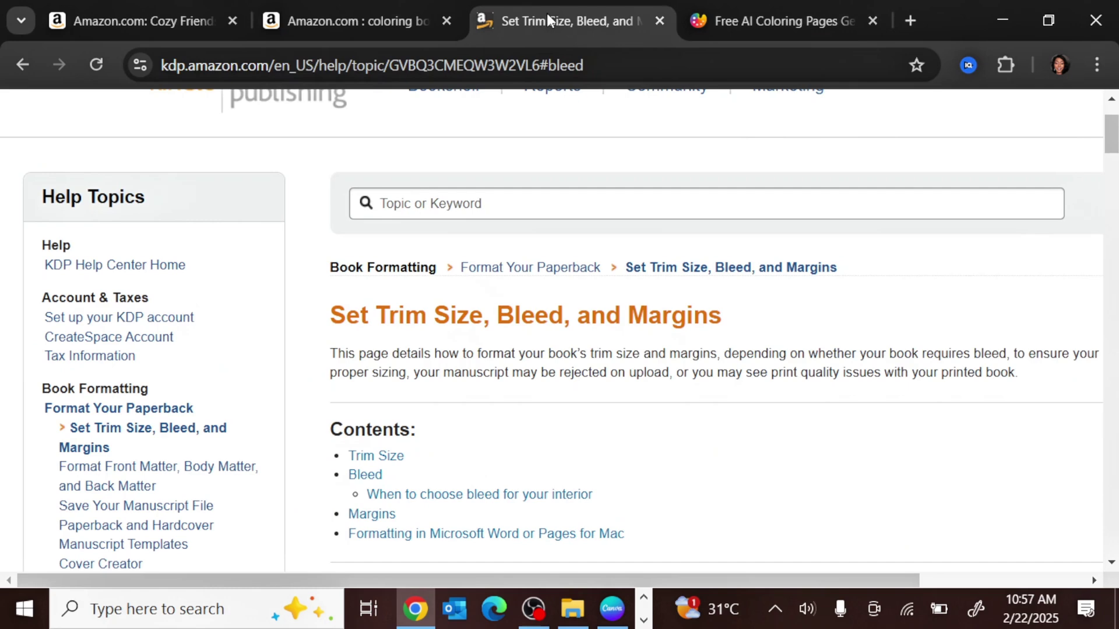
{"action": "scroll", "coordinate": [271, 173], "scroll_direction": "up", "scroll_amount": 2}
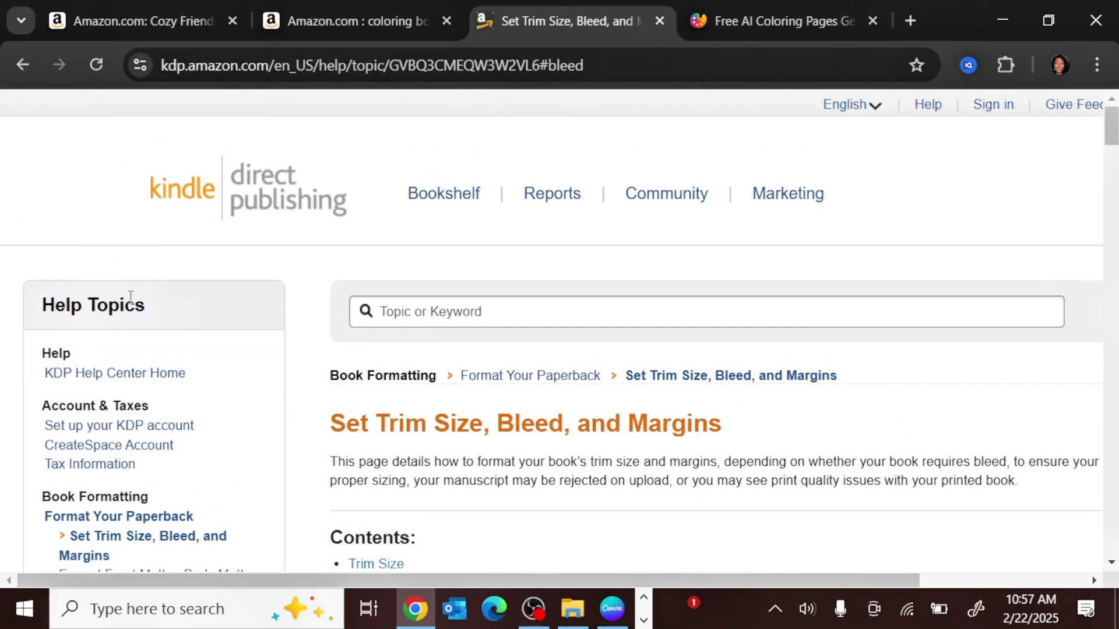
{"action": "scroll", "coordinate": [107, 489], "scroll_direction": "down", "scroll_amount": 2}
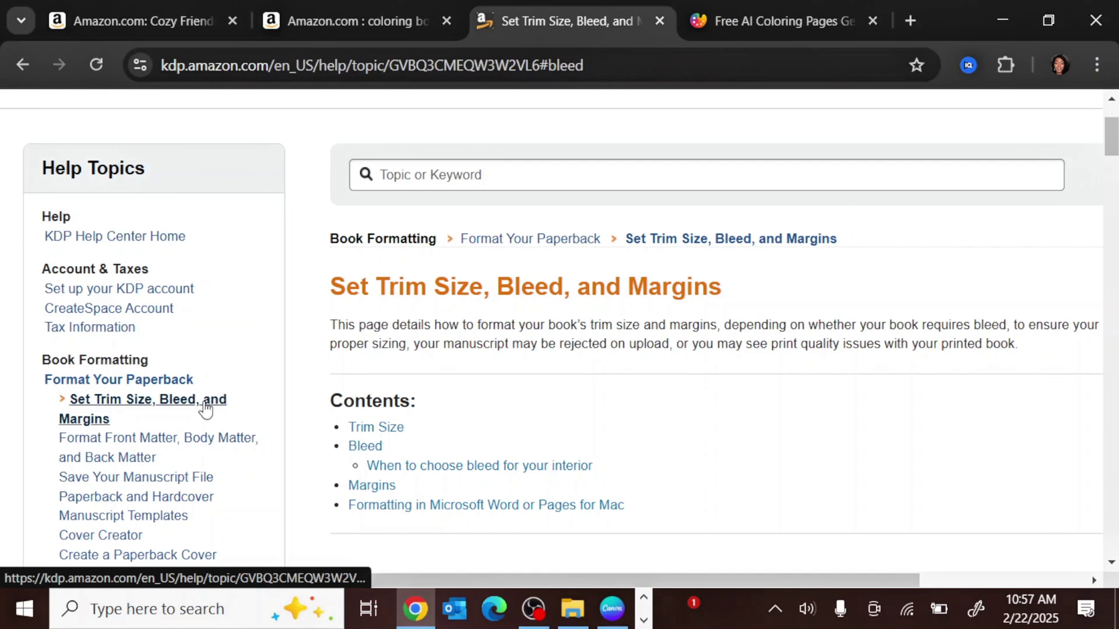
{"action": "scroll", "coordinate": [523, 424], "scroll_direction": "down", "scroll_amount": 6}
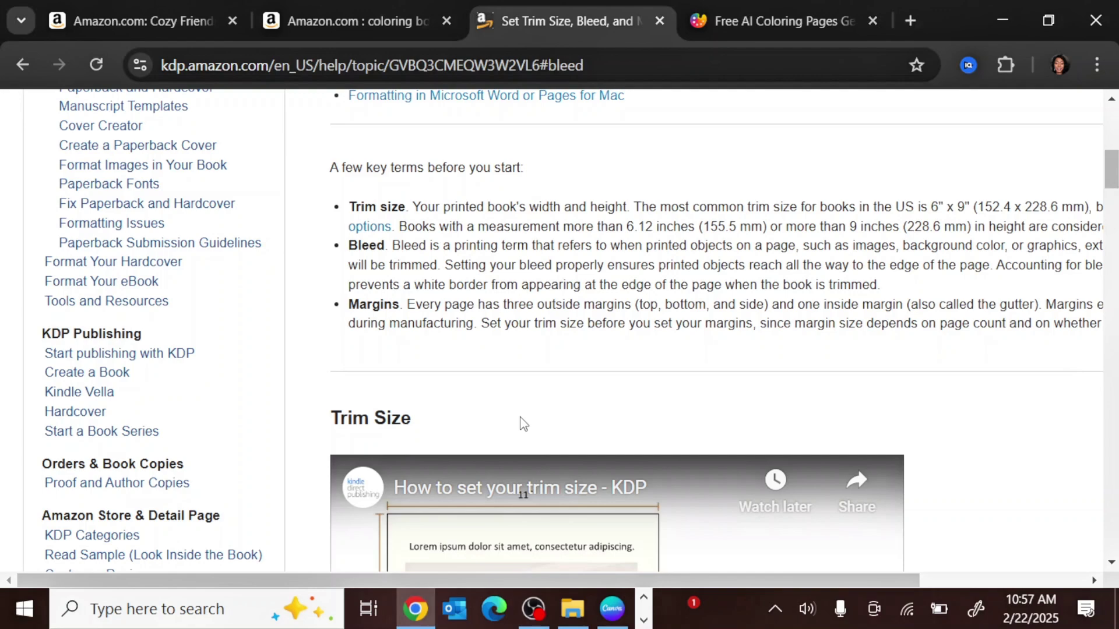
{"action": "scroll", "coordinate": [522, 424], "scroll_direction": "down", "scroll_amount": 15}
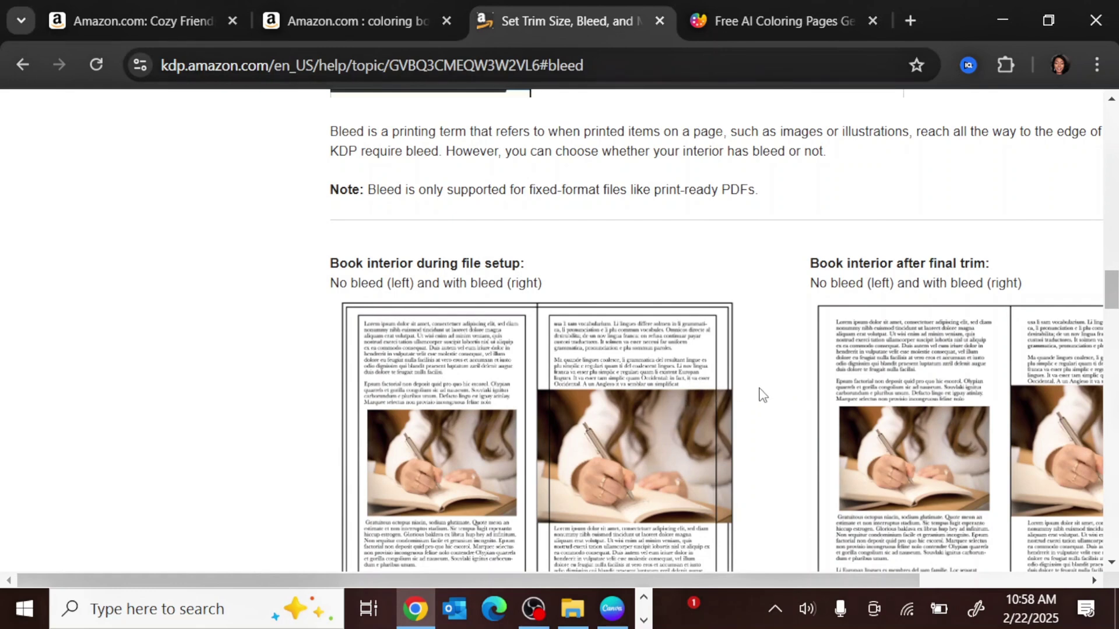
{"action": "scroll", "coordinate": [759, 392], "scroll_direction": "right", "scroll_amount": 3}
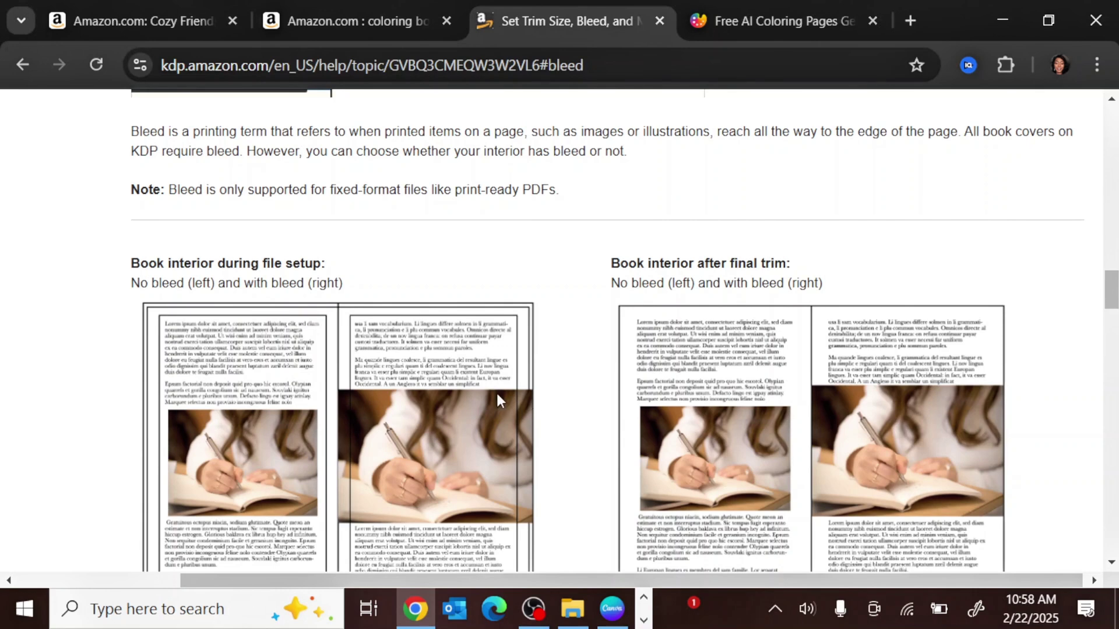
{"action": "scroll", "coordinate": [496, 390], "scroll_direction": "up", "scroll_amount": 3}
{"action": "scroll", "coordinate": [495, 390], "scroll_direction": "left", "scroll_amount": 2}
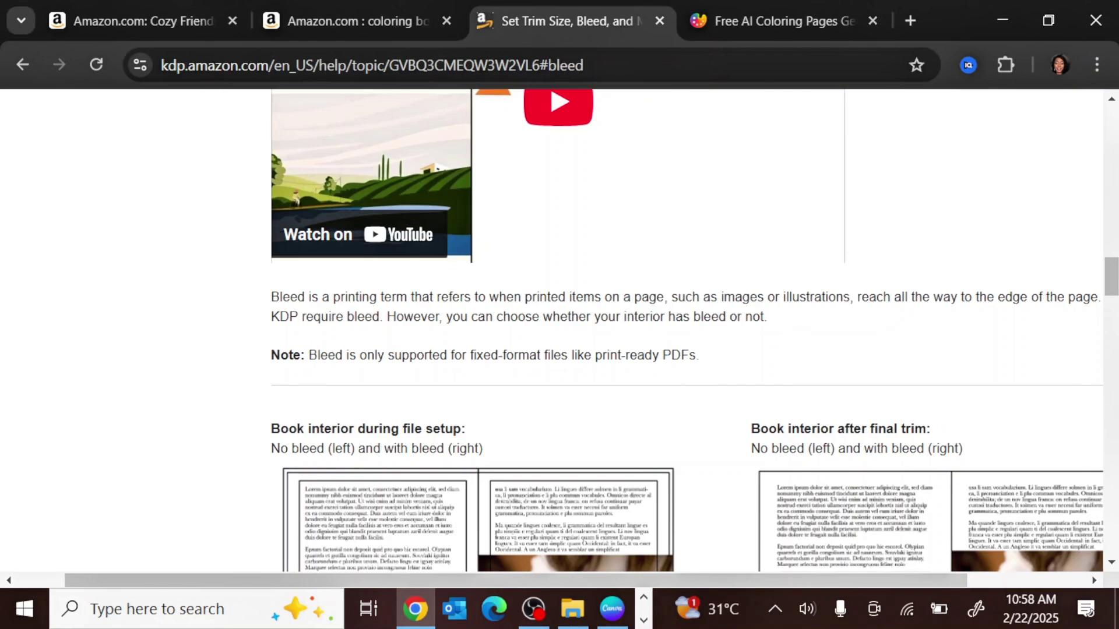
{"action": "scroll", "coordinate": [470, 420], "scroll_direction": "down", "scroll_amount": 7}
{"action": "scroll", "coordinate": [470, 419], "scroll_direction": "down", "scroll_amount": 2}
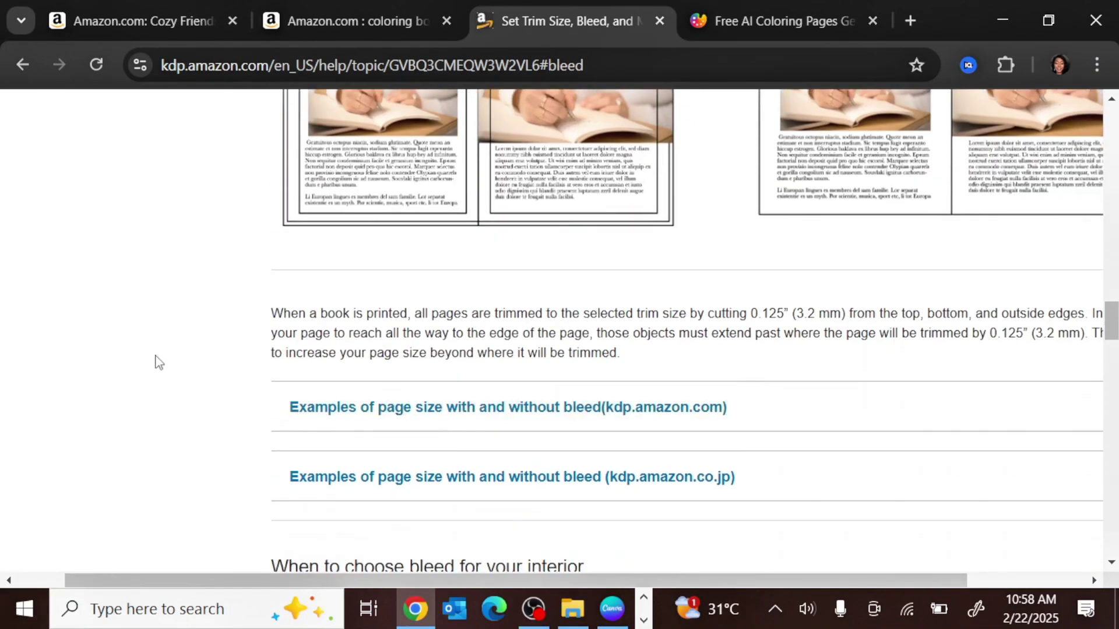
{"action": "scroll", "coordinate": [161, 354], "scroll_direction": "right", "scroll_amount": 3}
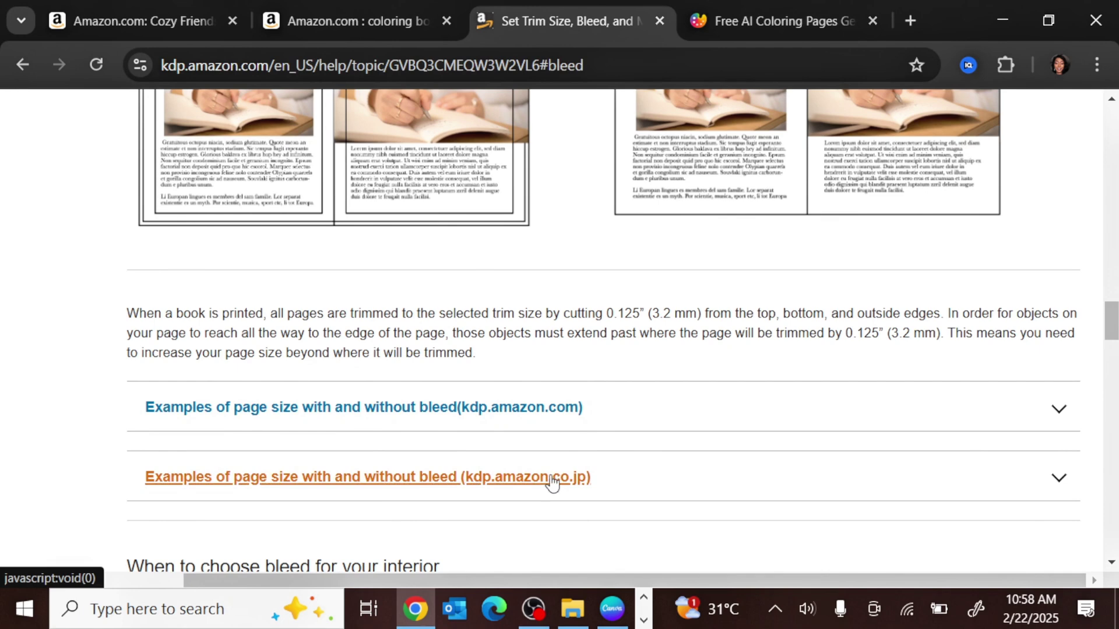
Step: Expand the kdp.amazon.com examples of page size with and without bleed and review the listed sizes
{"action": "left_click", "coordinate": [1059, 415]}
{"action": "scroll", "coordinate": [375, 425], "scroll_direction": "down", "scroll_amount": 5}
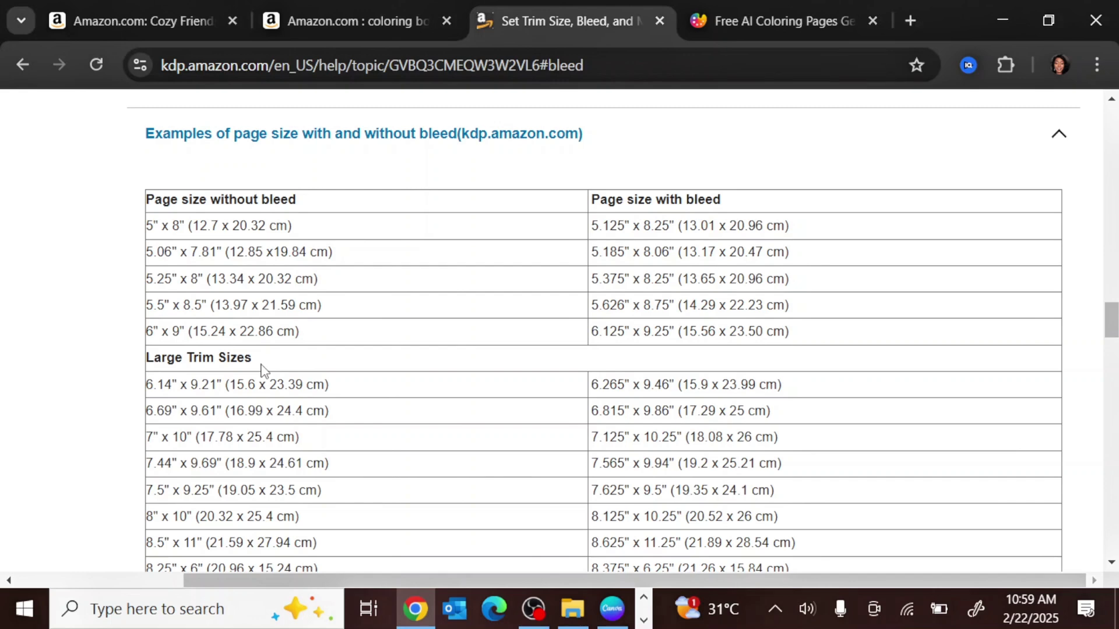
{"action": "scroll", "coordinate": [452, 332], "scroll_direction": "up", "scroll_amount": 5}
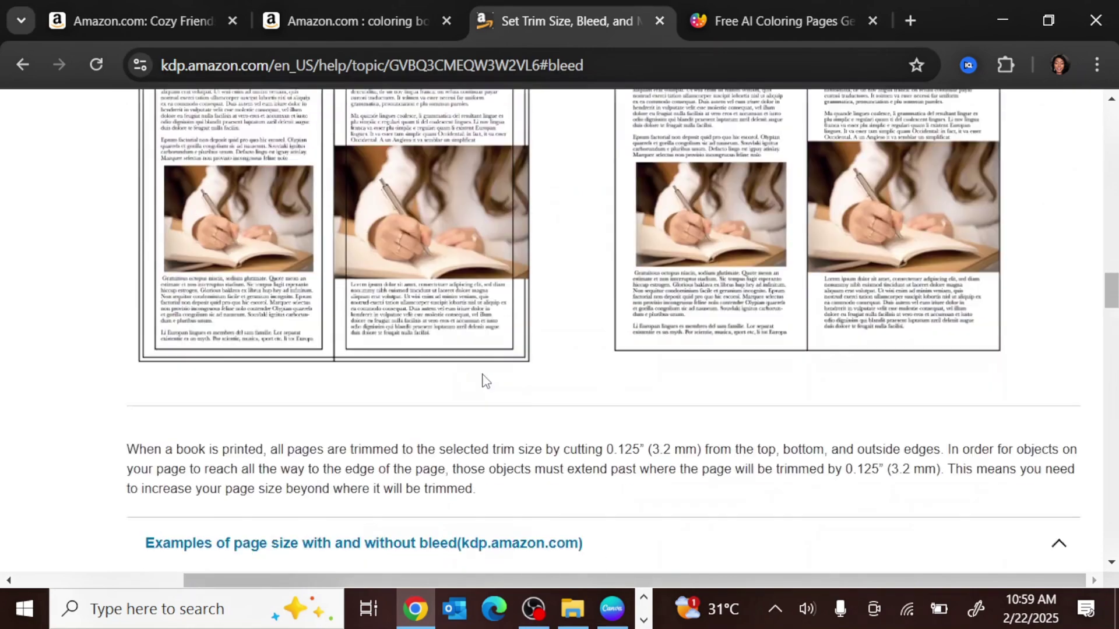
{"action": "scroll", "coordinate": [693, 424], "scroll_direction": "down", "scroll_amount": 13}
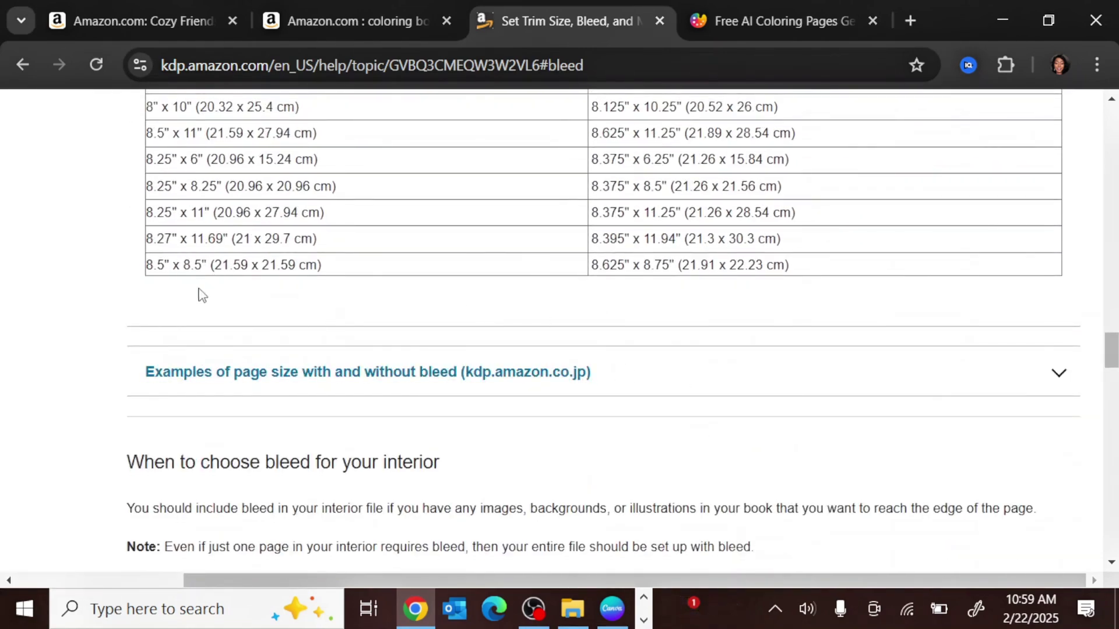
{"action": "scroll", "coordinate": [188, 269], "scroll_direction": "up", "scroll_amount": 10}
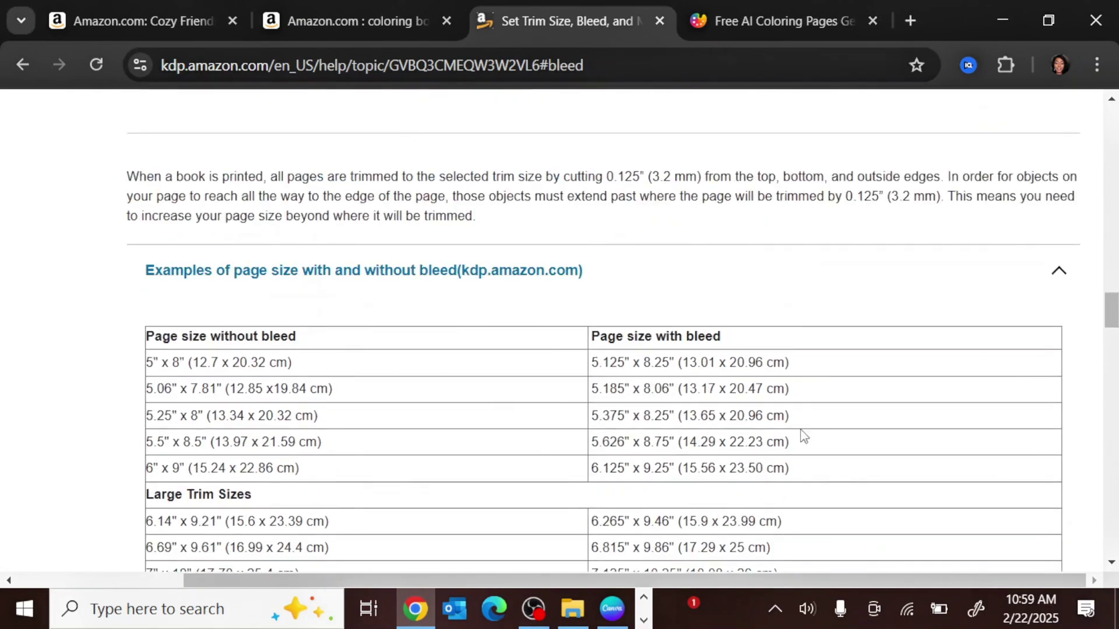
{"action": "scroll", "coordinate": [827, 339], "scroll_direction": "down", "scroll_amount": 5}
{"action": "scroll", "coordinate": [827, 339], "scroll_direction": "down", "scroll_amount": 5}
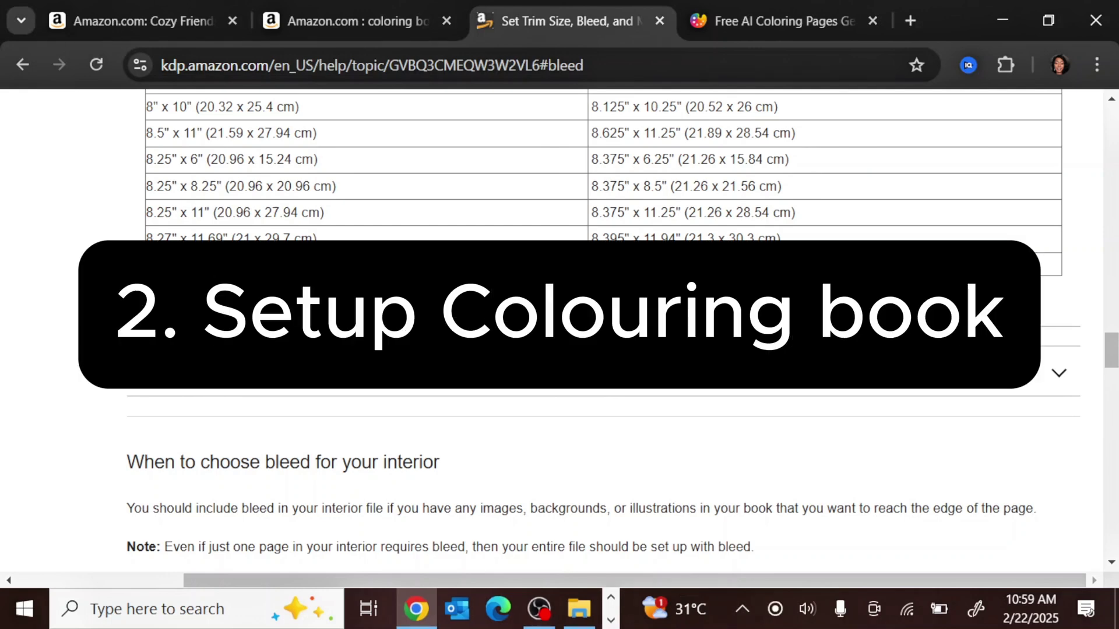
Step: Switch to Canva and create a custom-size design 8.625 in wide and 8.75 in high
{"action": "left_click", "coordinate": [610, 620]}
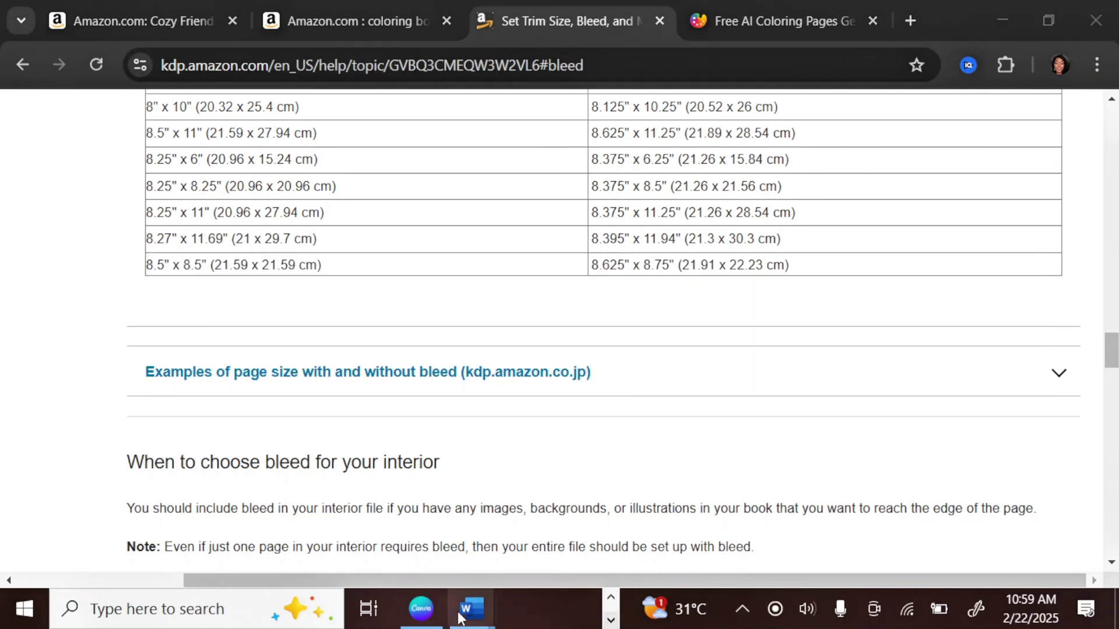
{"action": "left_click", "coordinate": [418, 609]}
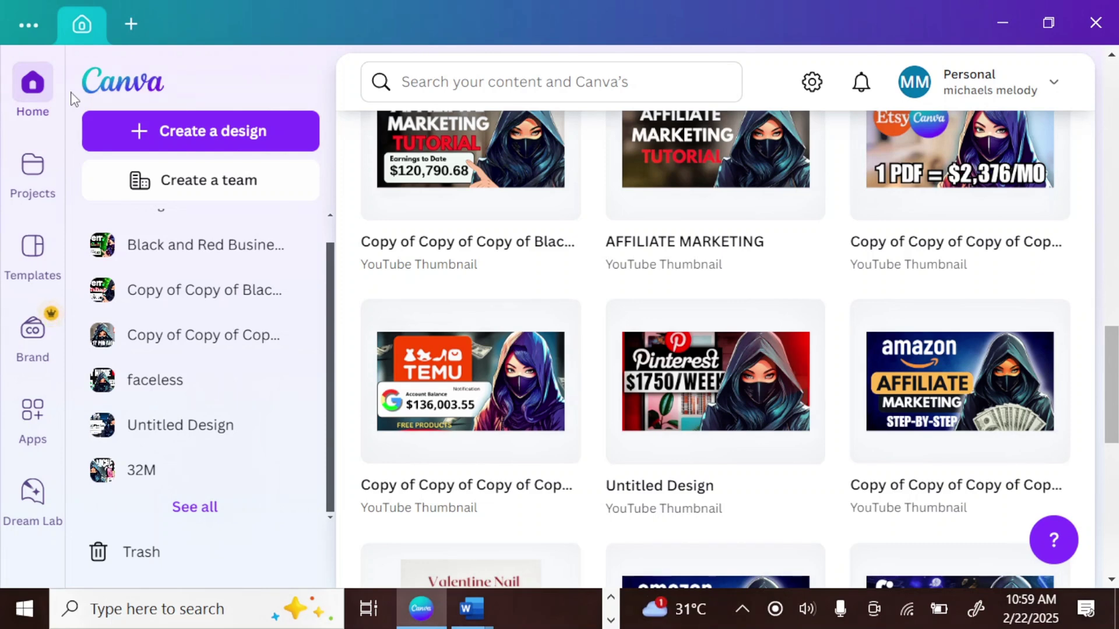
{"action": "left_click", "coordinate": [243, 145]}
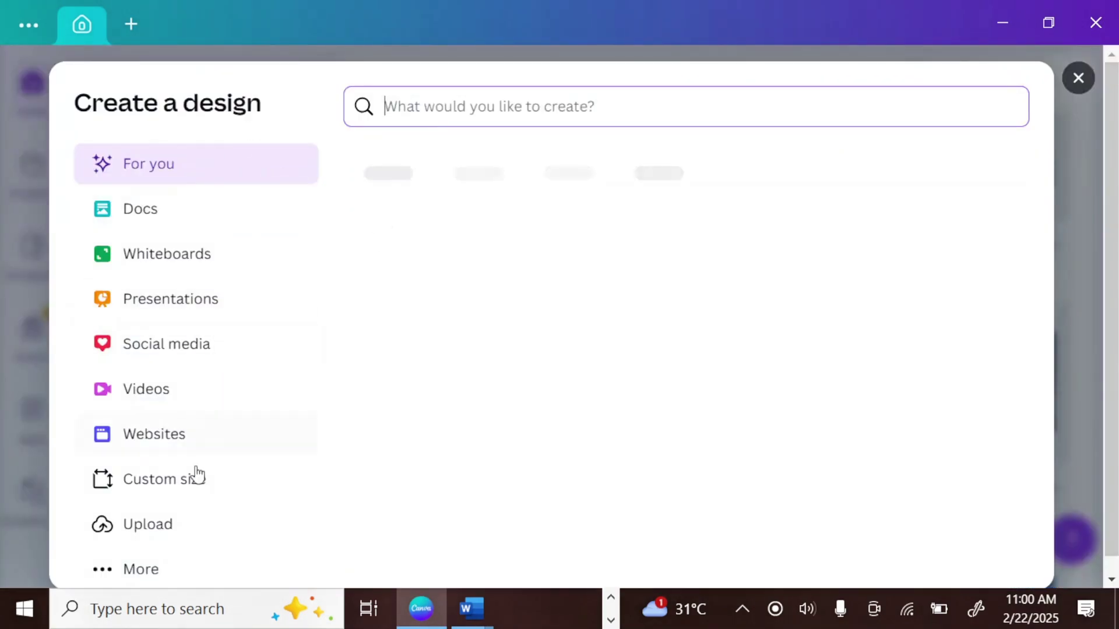
{"action": "left_click", "coordinate": [183, 488]}
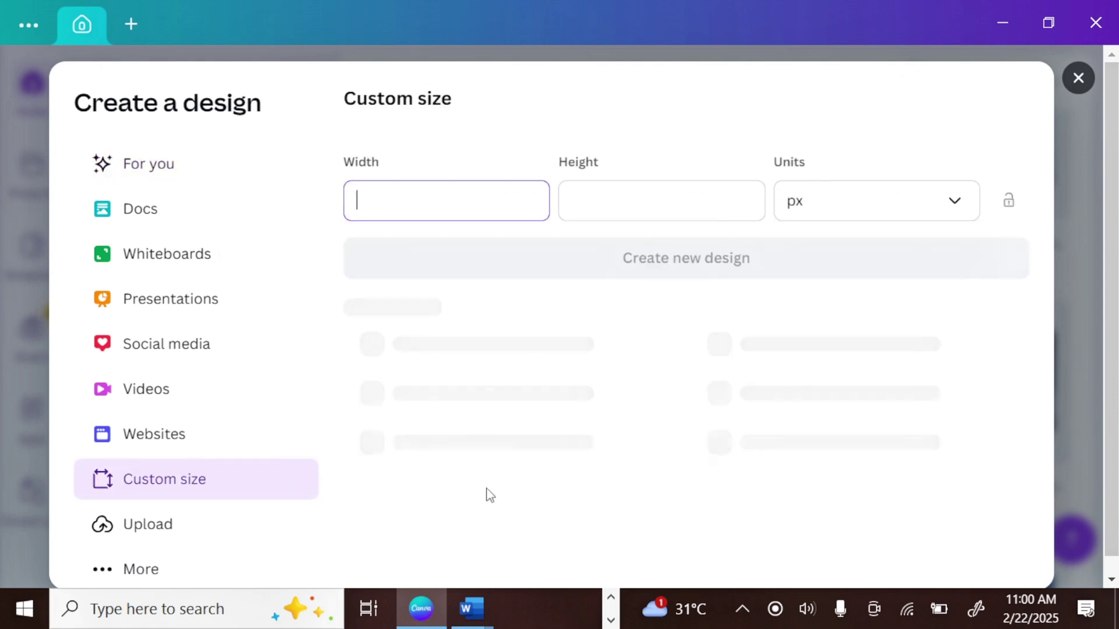
{"action": "left_click", "coordinate": [926, 213]}
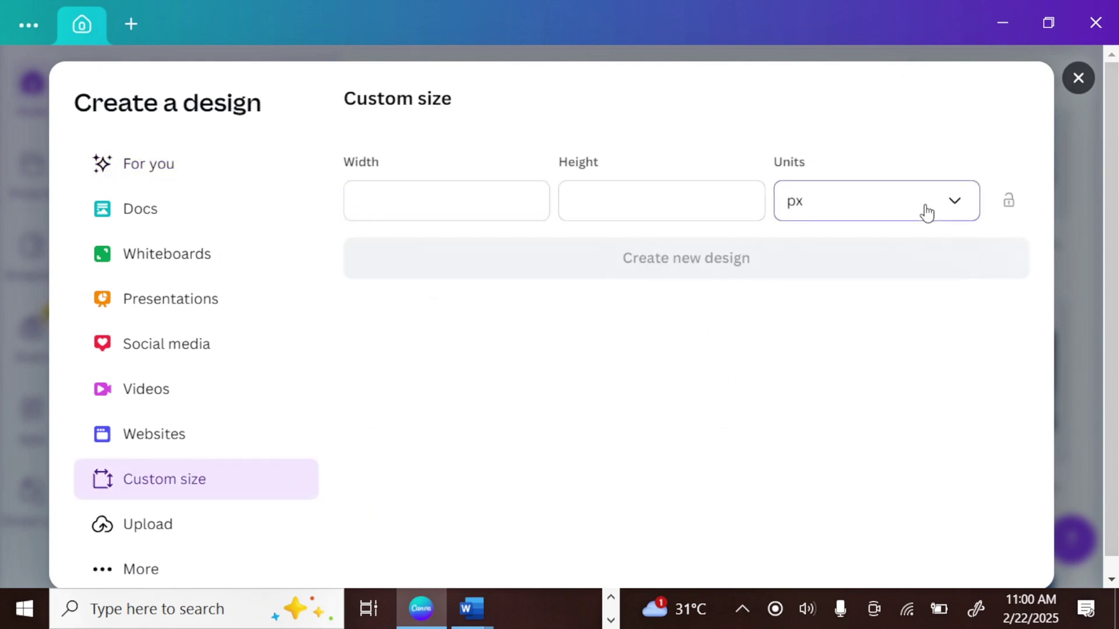
{"action": "left_click", "coordinate": [915, 291]}
{"action": "left_click", "coordinate": [429, 202]}
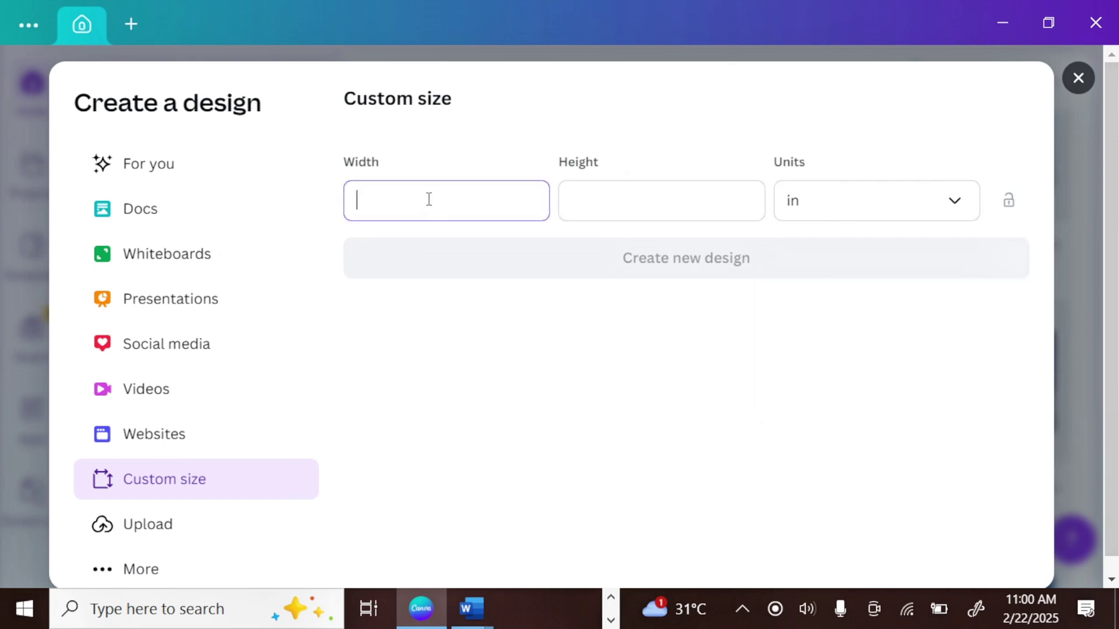
{"action": "type", "text": "8.625"}
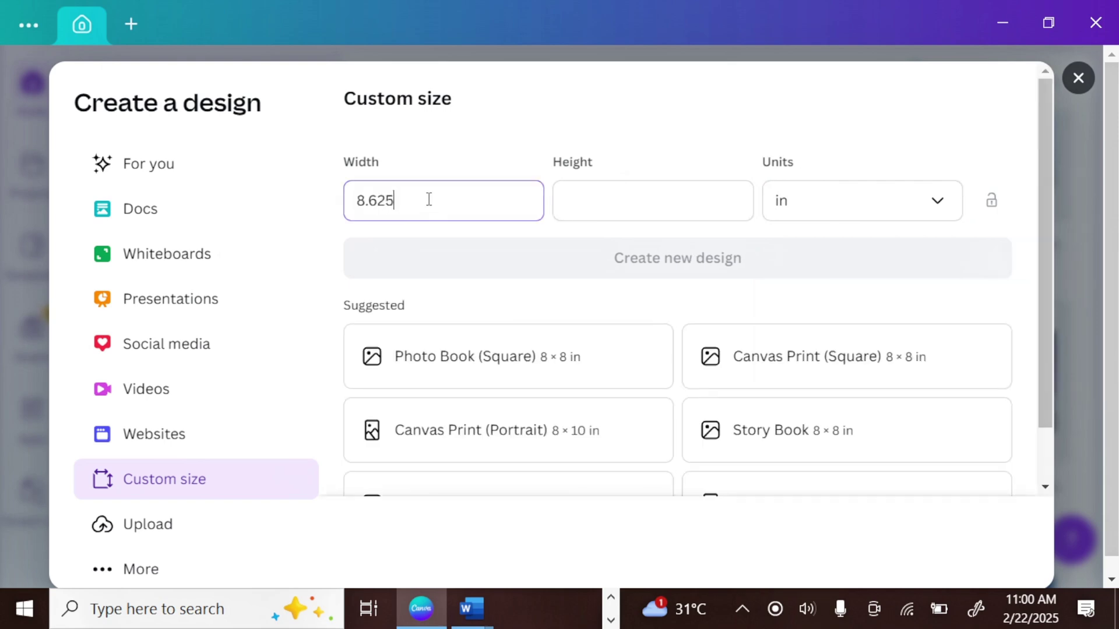
{"action": "left_click", "coordinate": [607, 210]}
{"action": "type", "text": "8.75"}
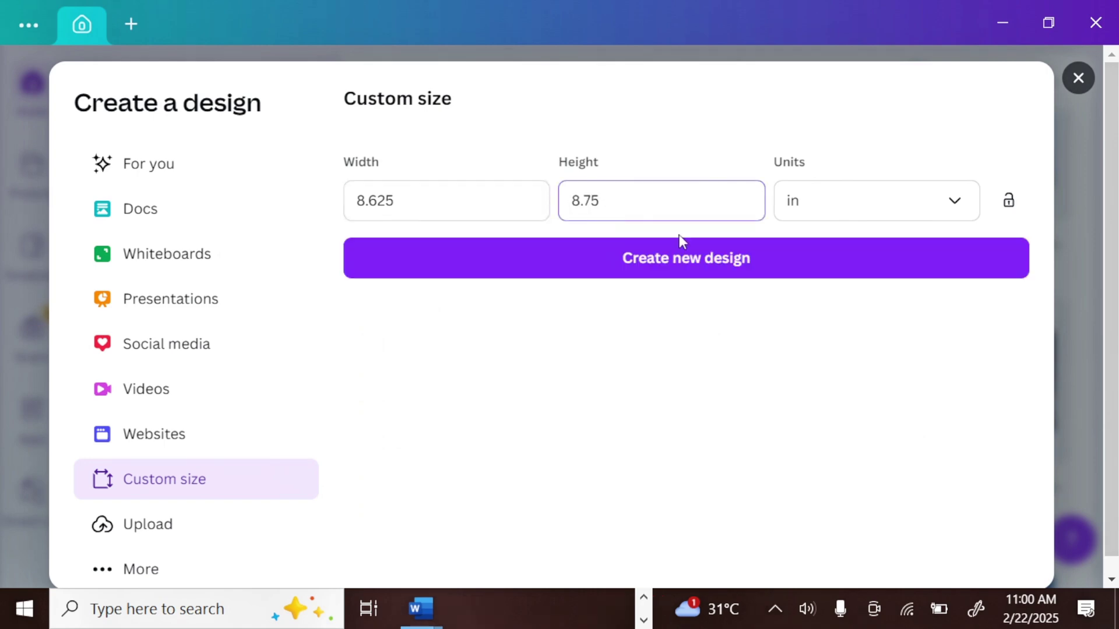
{"action": "left_click", "coordinate": [663, 266]}
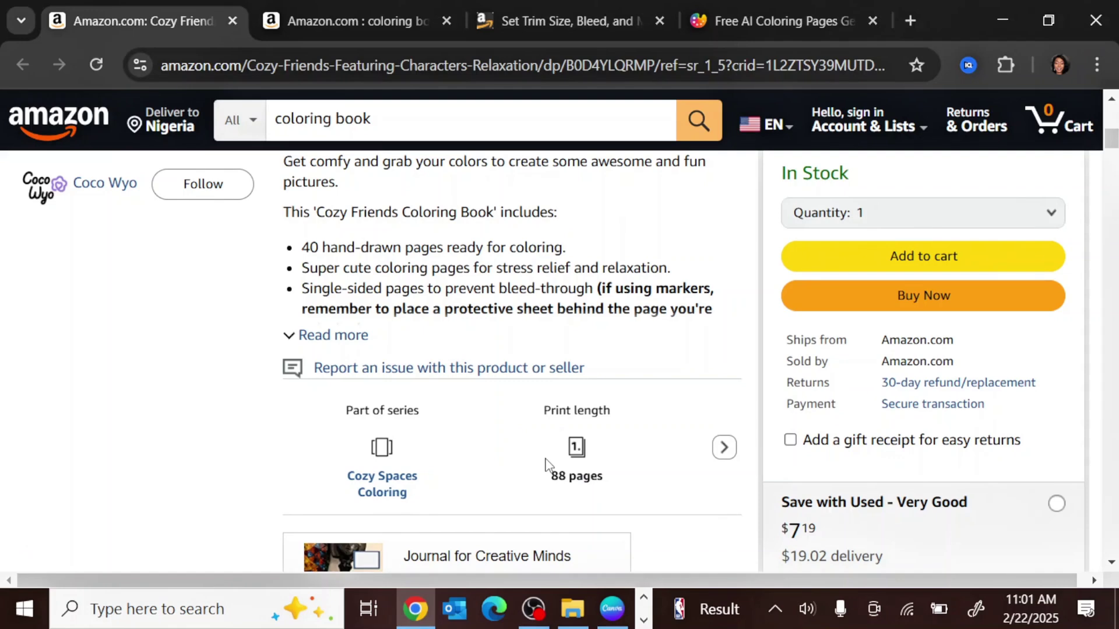
Step: Examine the minimum inside and outside margins by page count in the Margins section of KDP's help page
{"action": "left_click", "coordinate": [602, 610]}
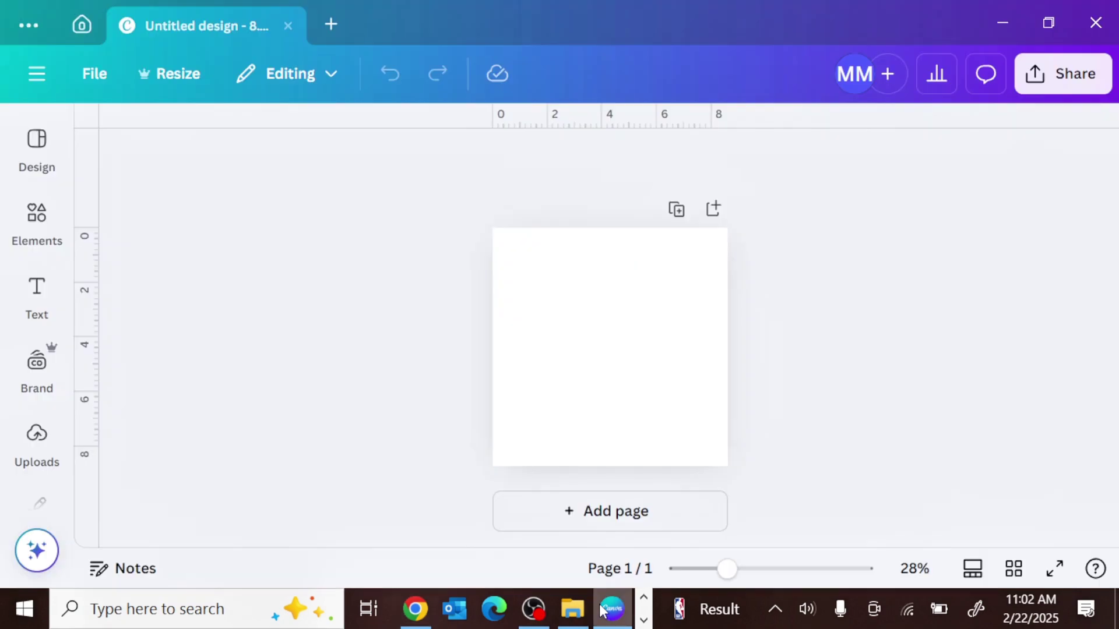
{"action": "left_click", "coordinate": [602, 610]}
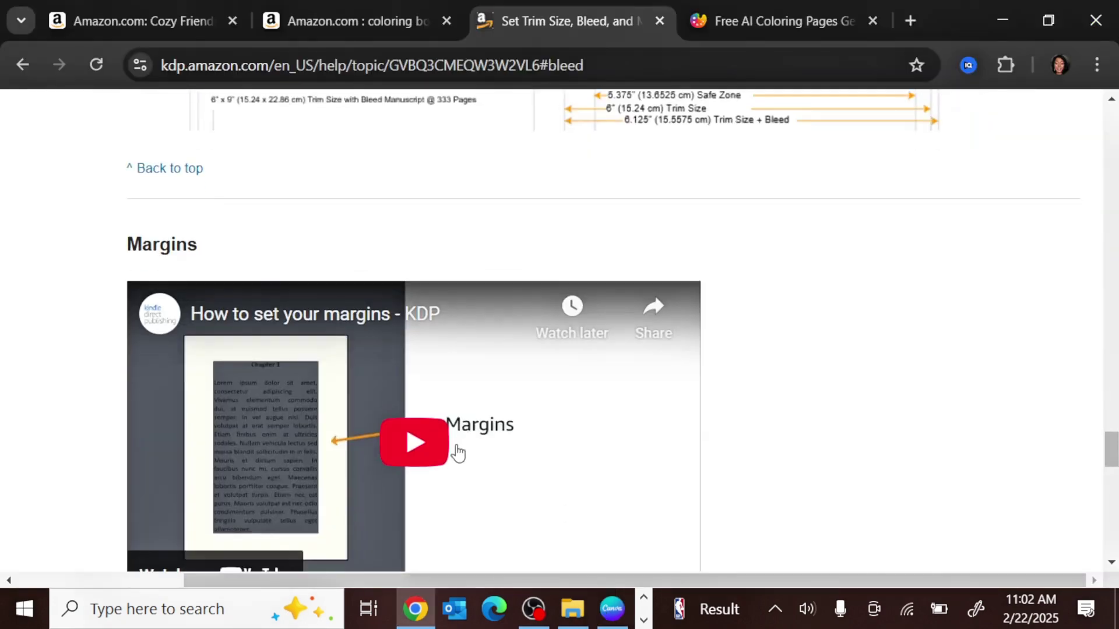
{"action": "scroll", "coordinate": [455, 455], "scroll_direction": "down", "scroll_amount": 5}
{"action": "scroll", "coordinate": [324, 374], "scroll_direction": "up", "scroll_amount": 5}
{"action": "scroll", "coordinate": [350, 292], "scroll_direction": "up", "scroll_amount": 1}
{"action": "scroll", "coordinate": [357, 294], "scroll_direction": "down", "scroll_amount": 9}
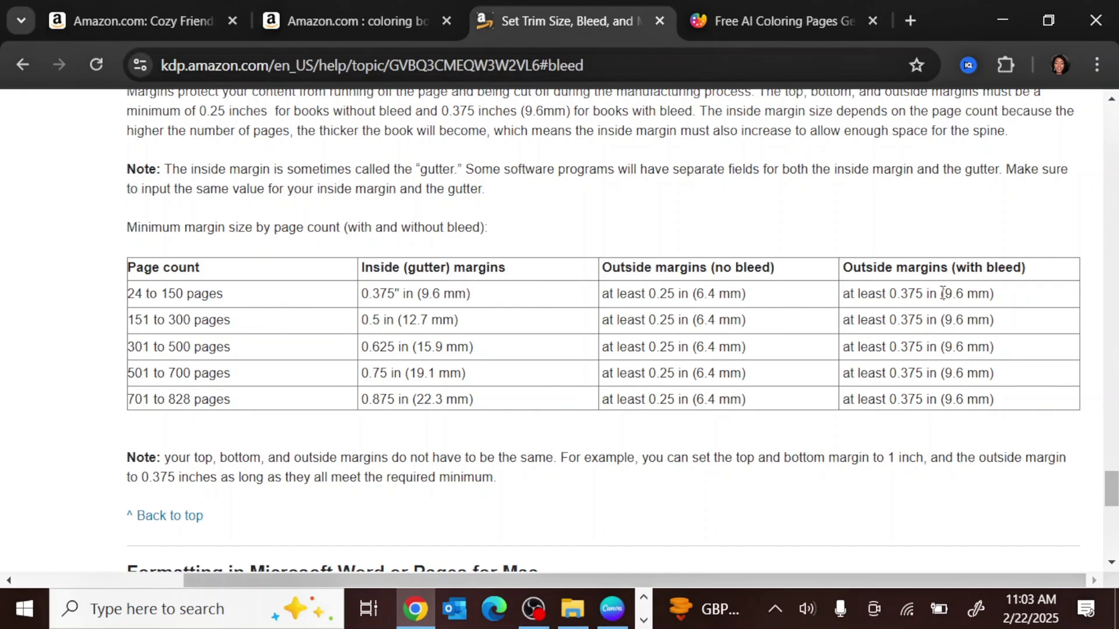
{"action": "scroll", "coordinate": [442, 353], "scroll_direction": "up", "scroll_amount": 1}
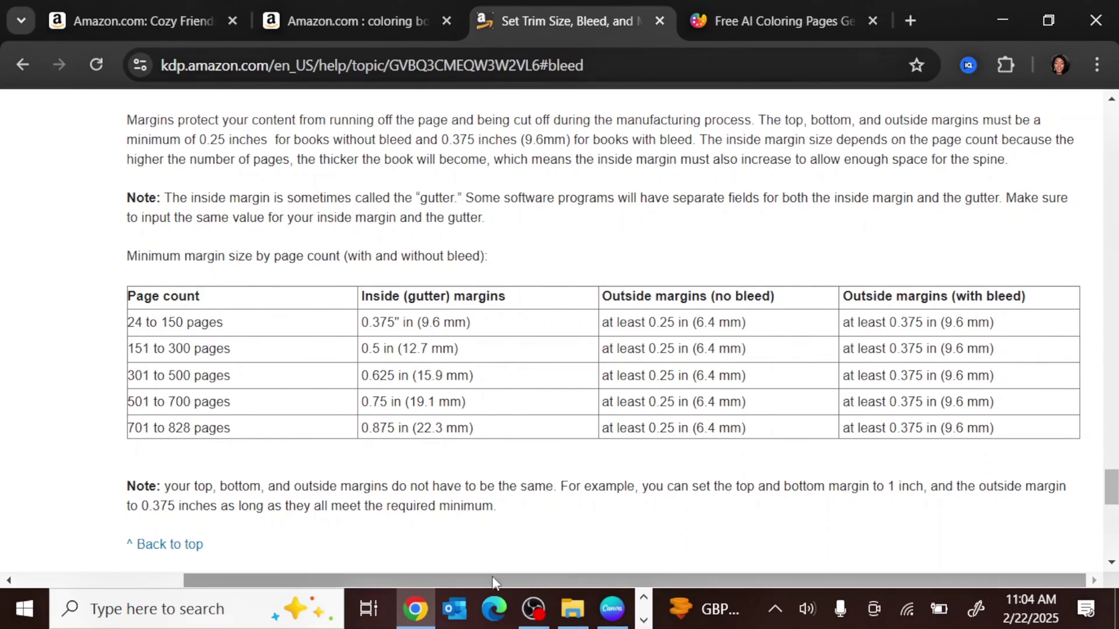
Step: Switch to Canva and place a vertical guide about 0.396 in inside the page's left edge as the margin
{"action": "left_click", "coordinate": [612, 608]}
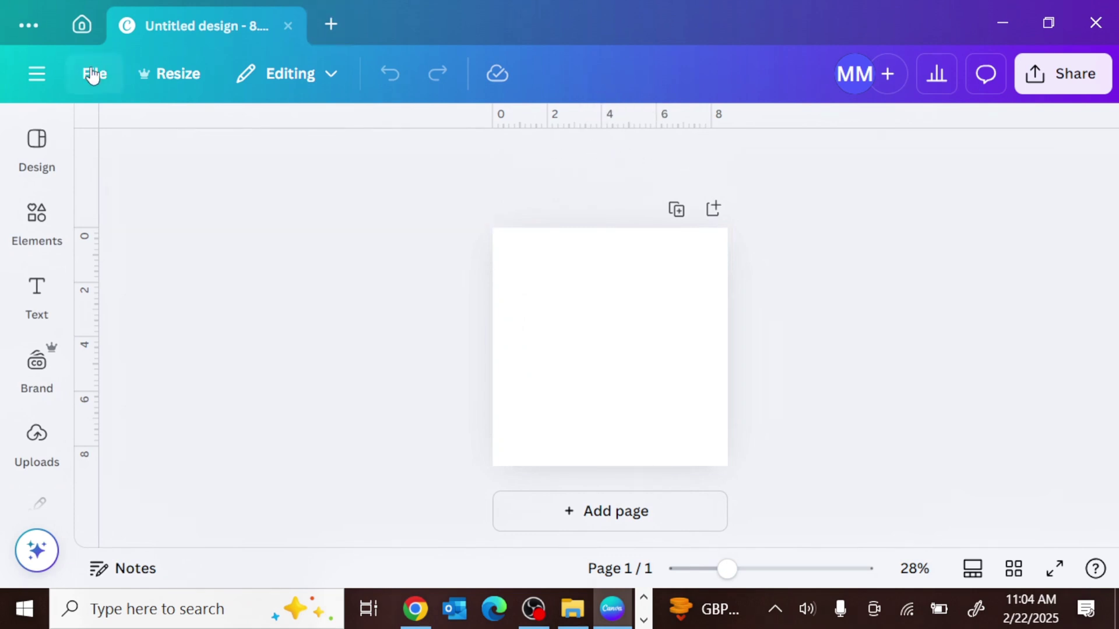
{"action": "left_click", "coordinate": [95, 73]}
{"action": "scroll", "coordinate": [159, 460], "scroll_direction": "down", "scroll_amount": 4}
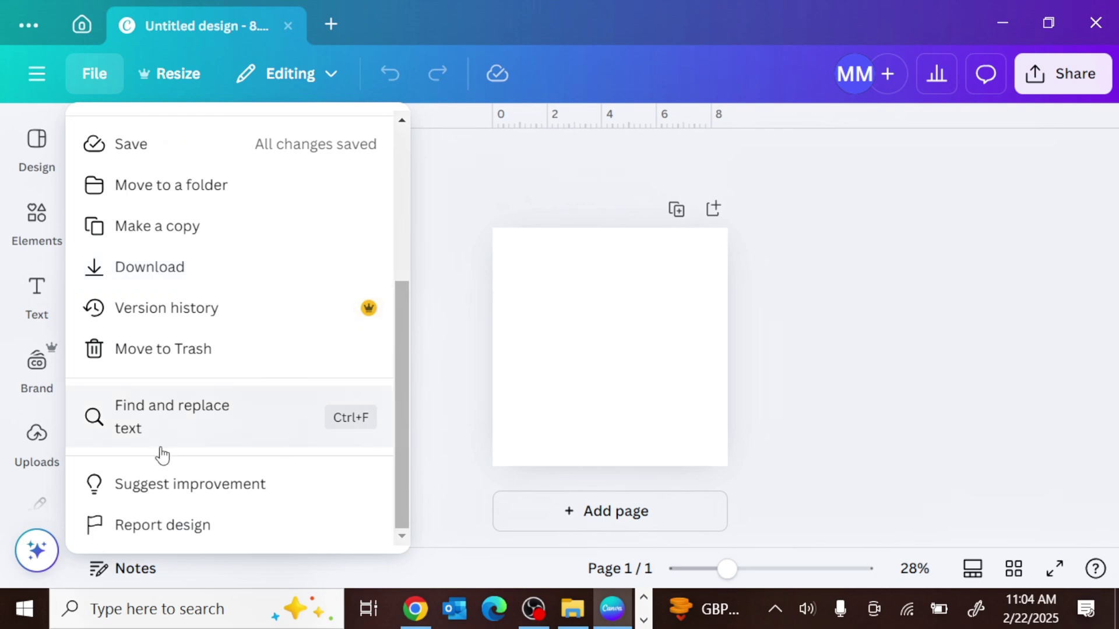
{"action": "scroll", "coordinate": [142, 343], "scroll_direction": "up", "scroll_amount": 1}
{"action": "scroll", "coordinate": [143, 344], "scroll_direction": "up", "scroll_amount": 3}
{"action": "mouse_move", "coordinate": [215, 322]}
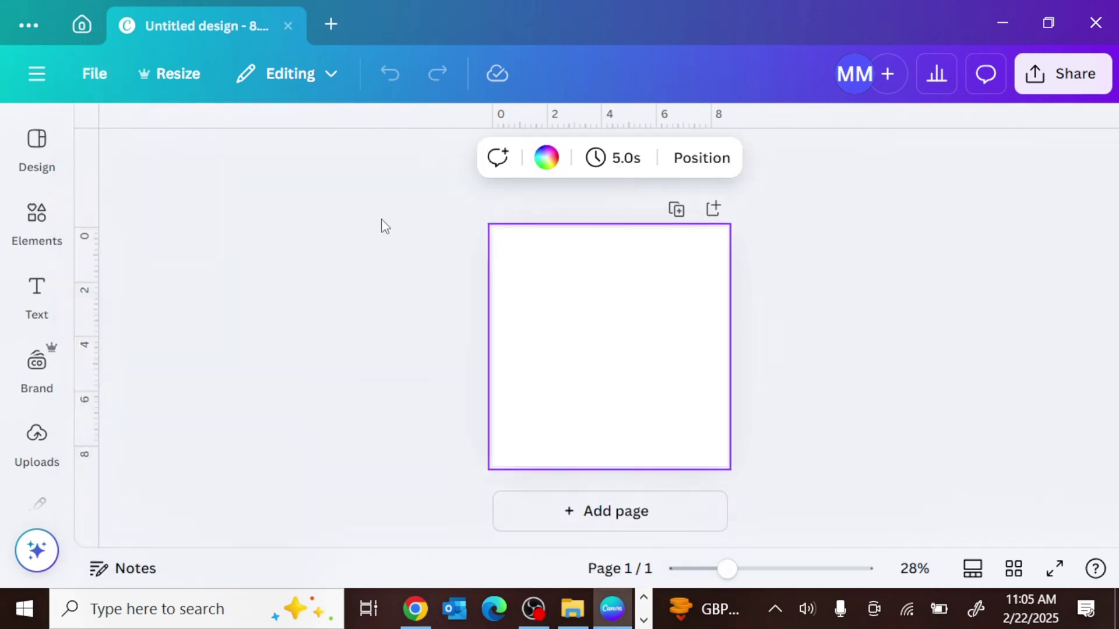
{"action": "left_click", "coordinate": [377, 221]}
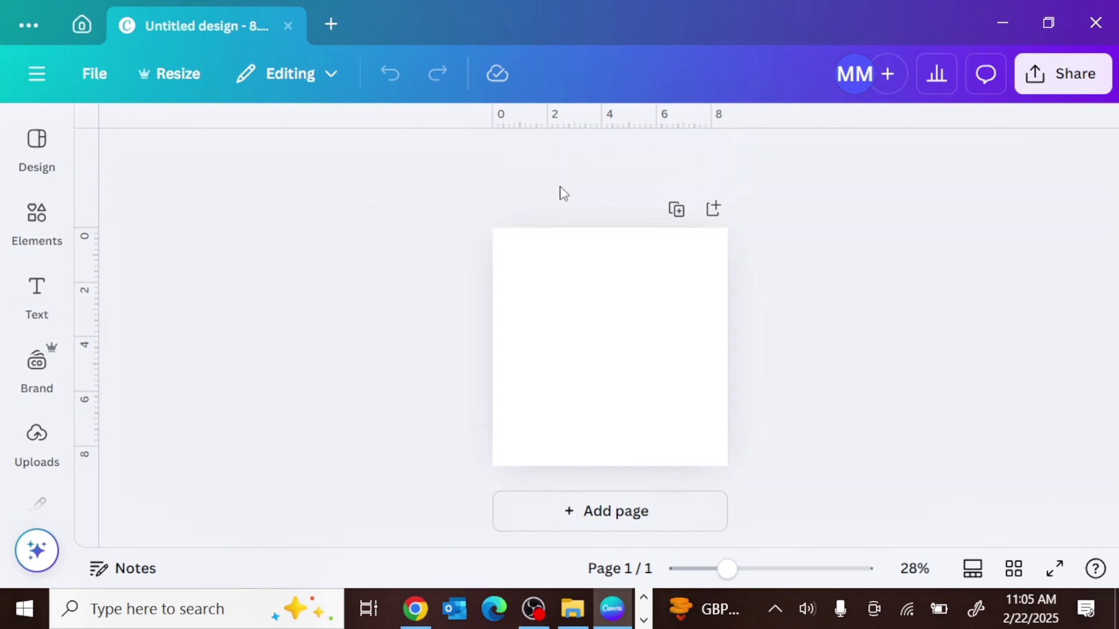
{"action": "mouse_move", "coordinate": [37, 364]}
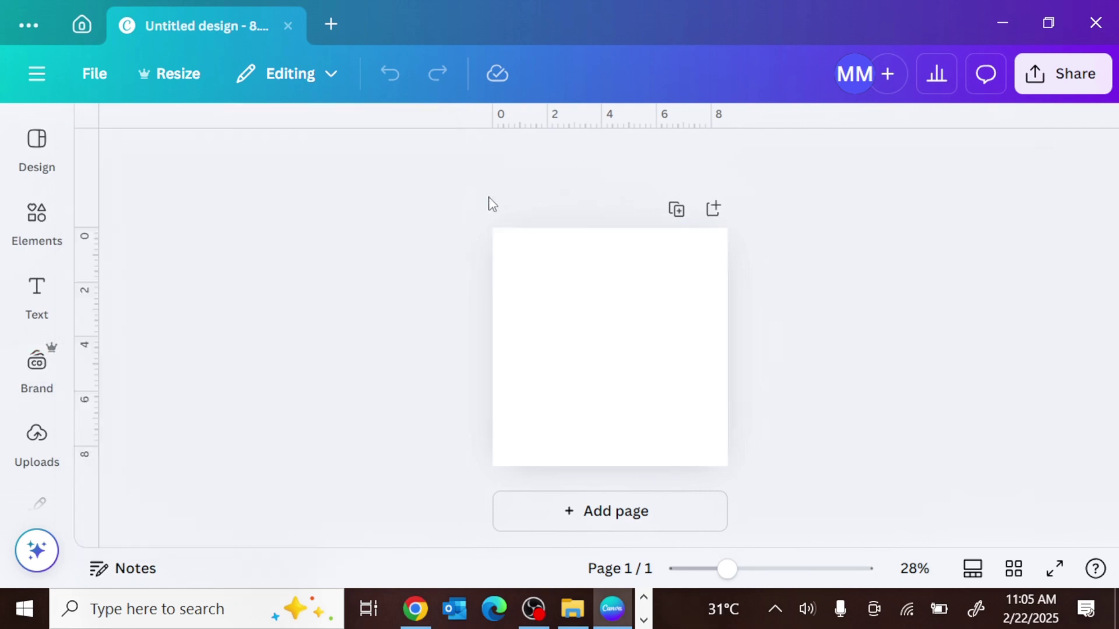
{"action": "left_click_drag", "start_coordinate": [105, 293], "coordinate": [503, 292]}
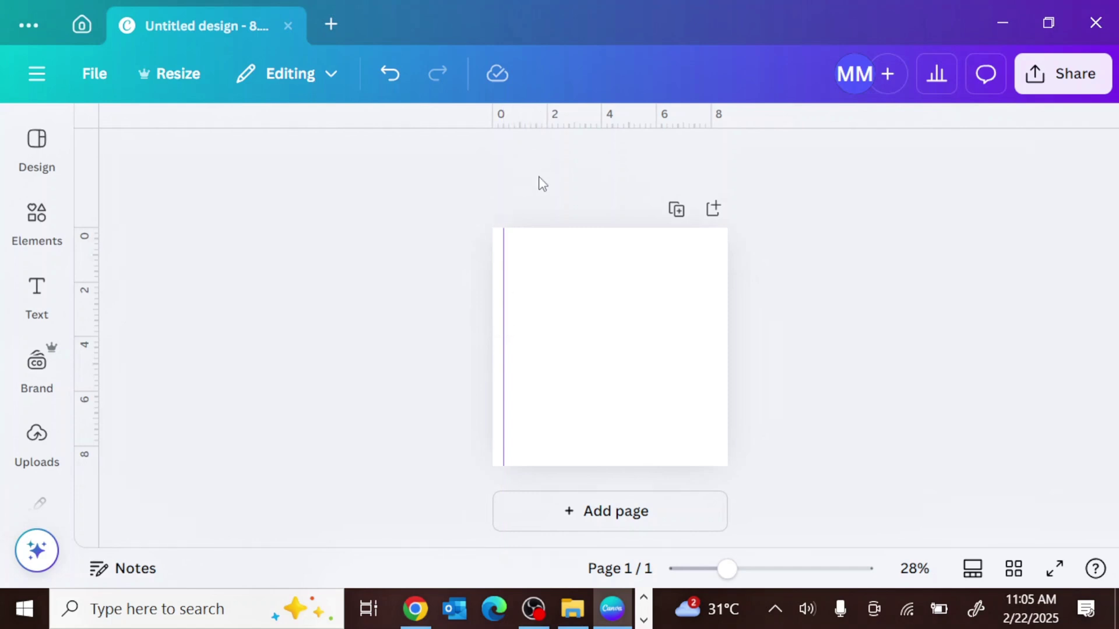
{"action": "left_click_drag", "start_coordinate": [502, 289], "coordinate": [501, 290]}
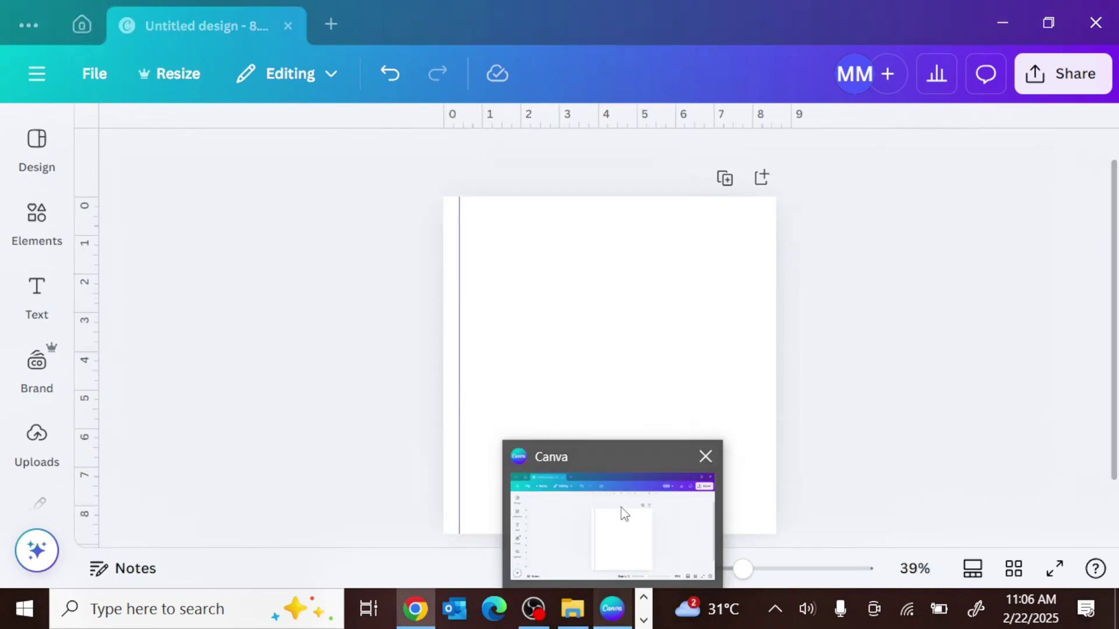
{"action": "left_click", "coordinate": [621, 508]}
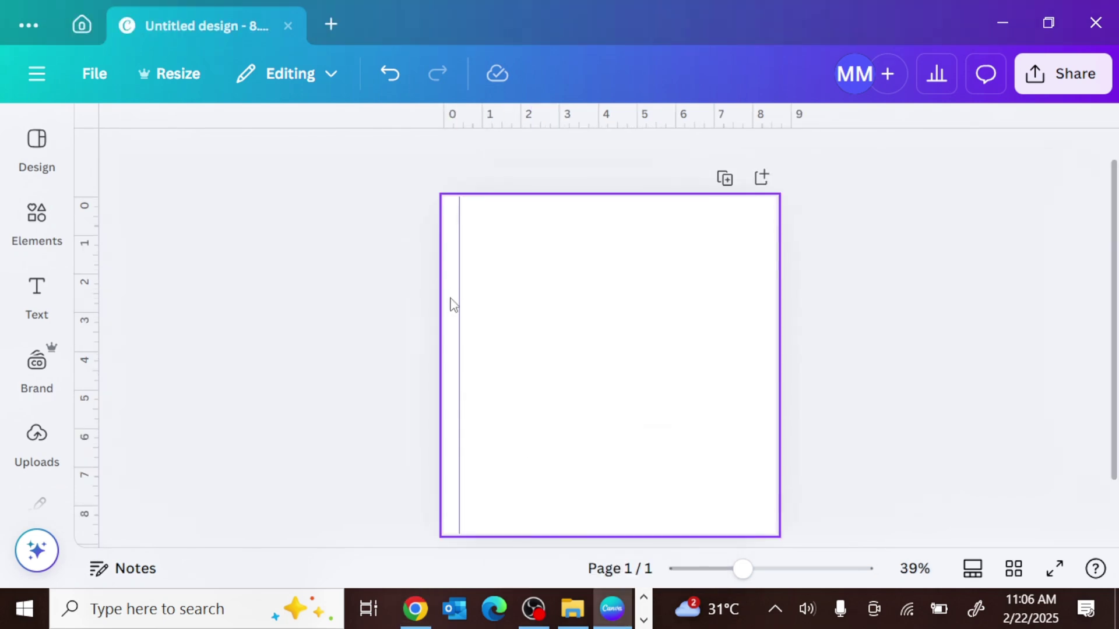
Step: Add a dark grey square and shrink it to fit exactly between the page's left edge and the vertical guide
{"action": "left_click", "coordinate": [37, 222]}
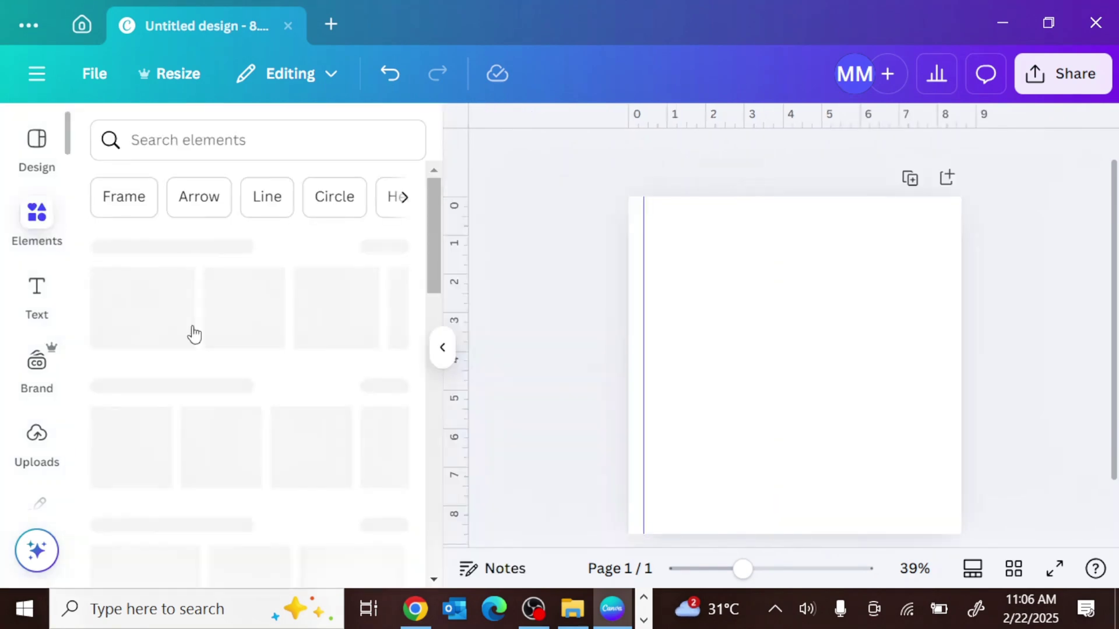
{"action": "left_click", "coordinate": [140, 294]}
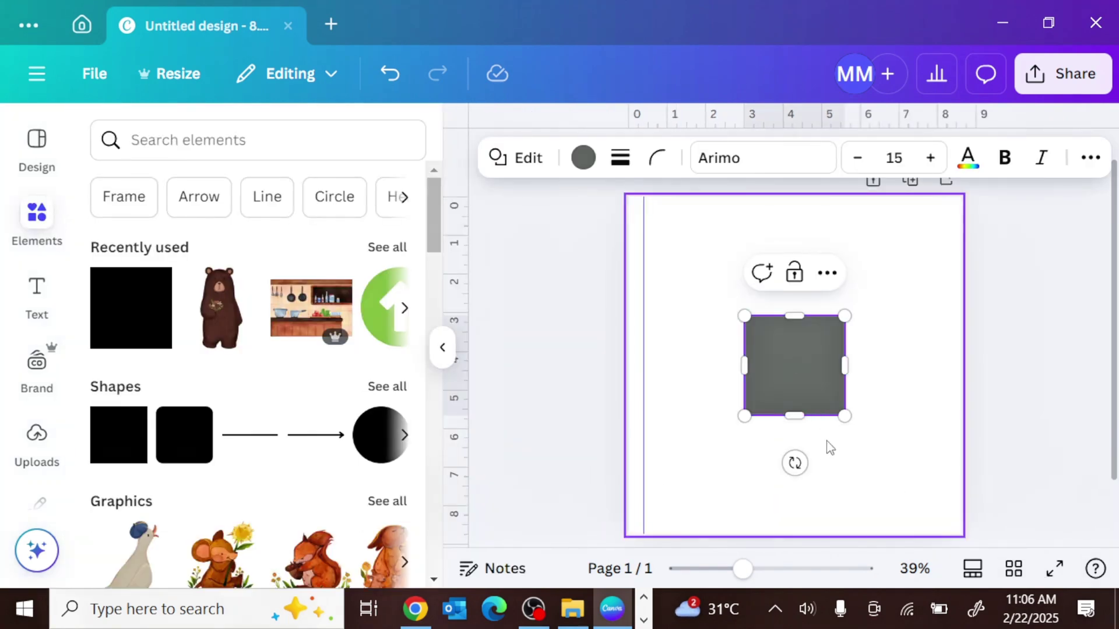
{"action": "scroll", "coordinate": [886, 367], "scroll_direction": "up", "scroll_amount": 2}
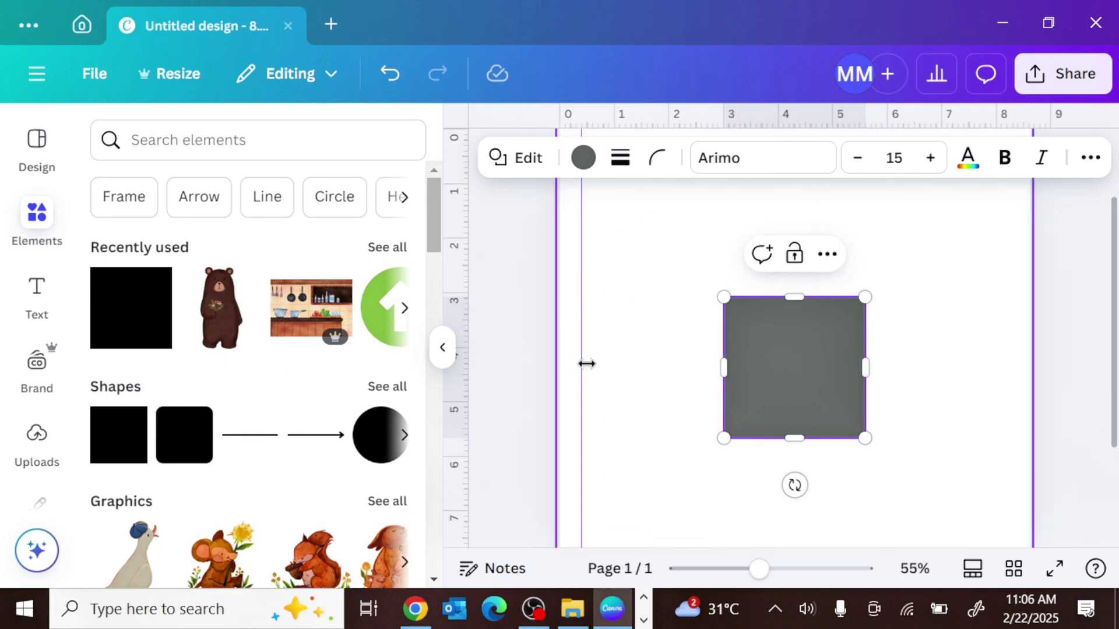
{"action": "left_click", "coordinate": [845, 375]}
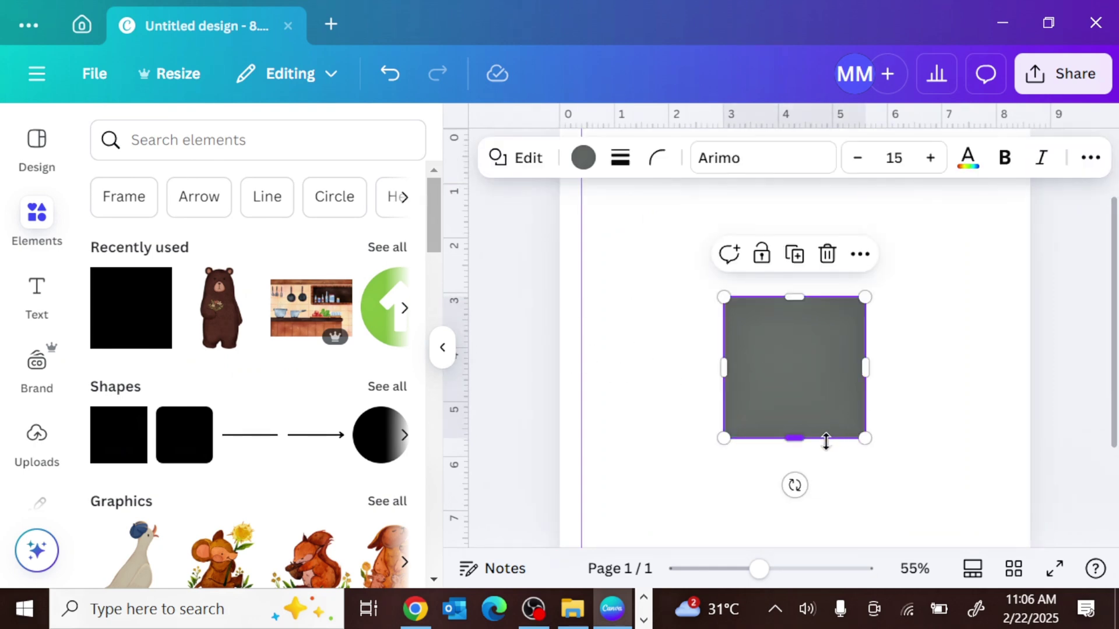
{"action": "left_click_drag", "start_coordinate": [864, 438], "coordinate": [742, 314]}
{"action": "left_click_drag", "start_coordinate": [754, 364], "coordinate": [584, 345]}
{"action": "left_click", "coordinate": [567, 286]}
{"action": "left_click_drag", "start_coordinate": [577, 290], "coordinate": [576, 291]}
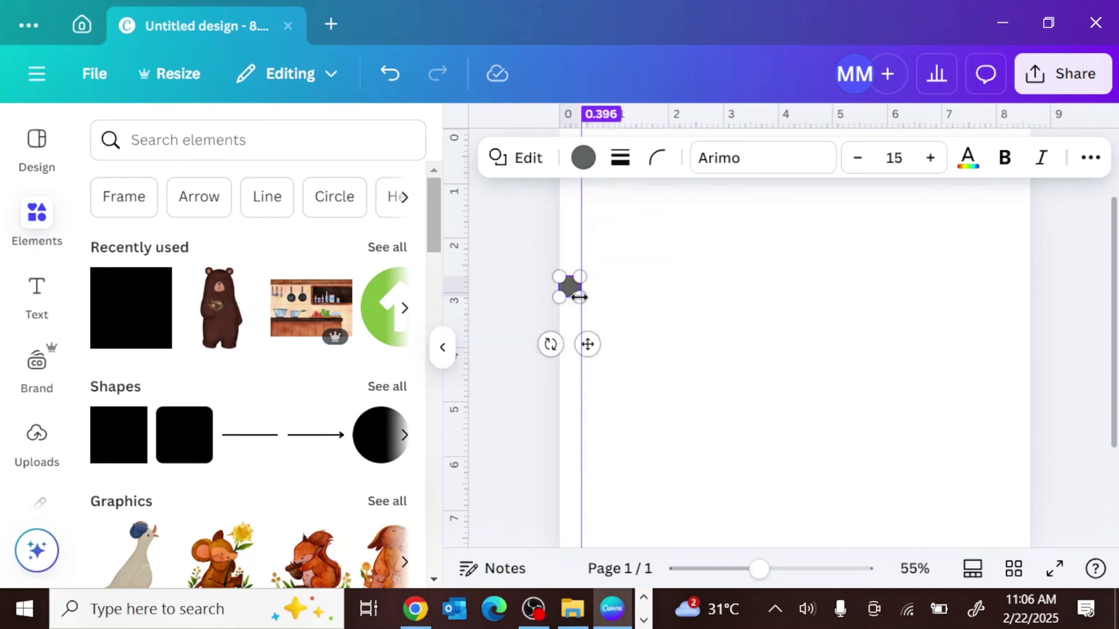
{"action": "left_click_drag", "start_coordinate": [582, 299], "coordinate": [578, 310]}
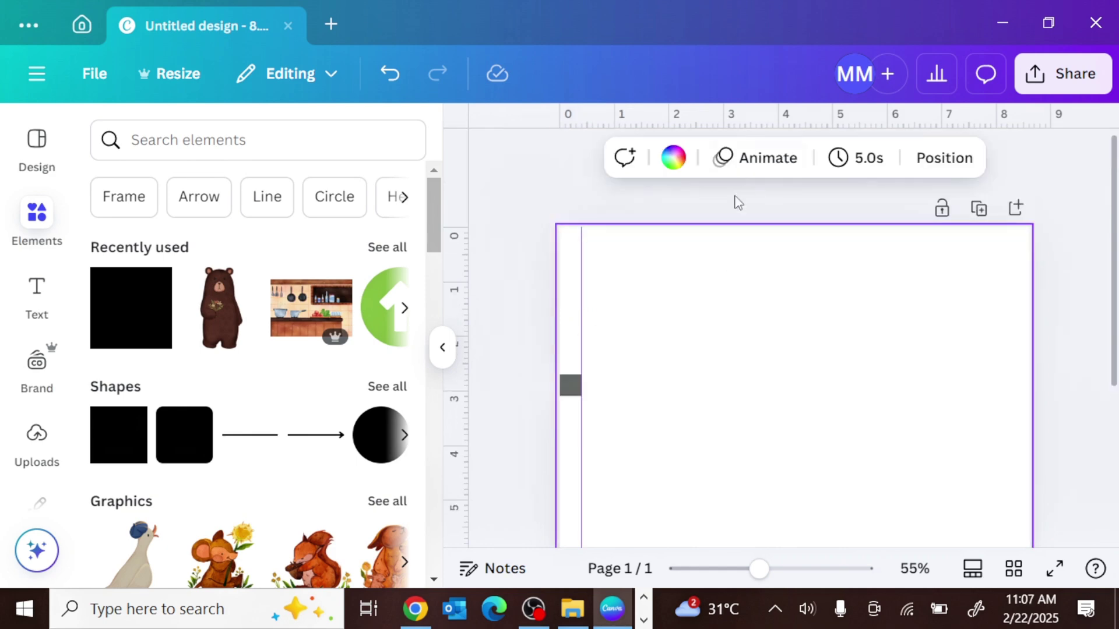
Step: Move the square to the page's top edge and place a horizontal guide along its lower side
{"action": "left_click", "coordinate": [570, 384]}
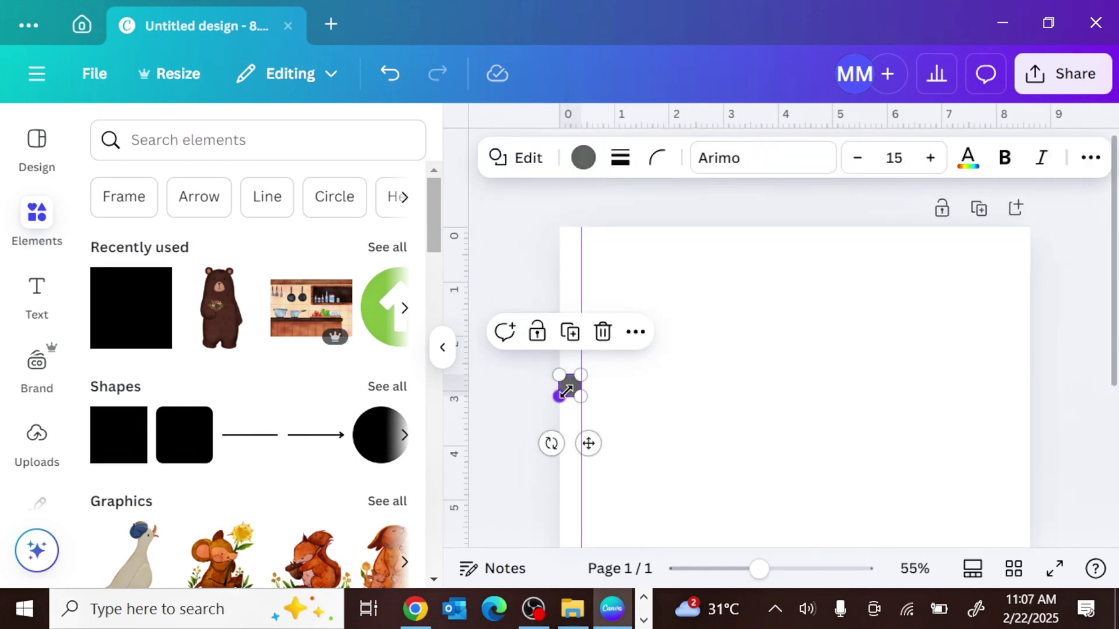
{"action": "left_click_drag", "start_coordinate": [588, 443], "coordinate": [781, 298]}
{"action": "left_click_drag", "start_coordinate": [779, 118], "coordinate": [765, 248]}
Step: Move the square to the page's bottom edge and place a horizontal guide along its upper side
{"action": "left_click_drag", "start_coordinate": [779, 296], "coordinate": [762, 491]}
{"action": "scroll", "coordinate": [775, 292], "scroll_direction": "down", "scroll_amount": 4}
{"action": "left_click_drag", "start_coordinate": [762, 253], "coordinate": [842, 514]}
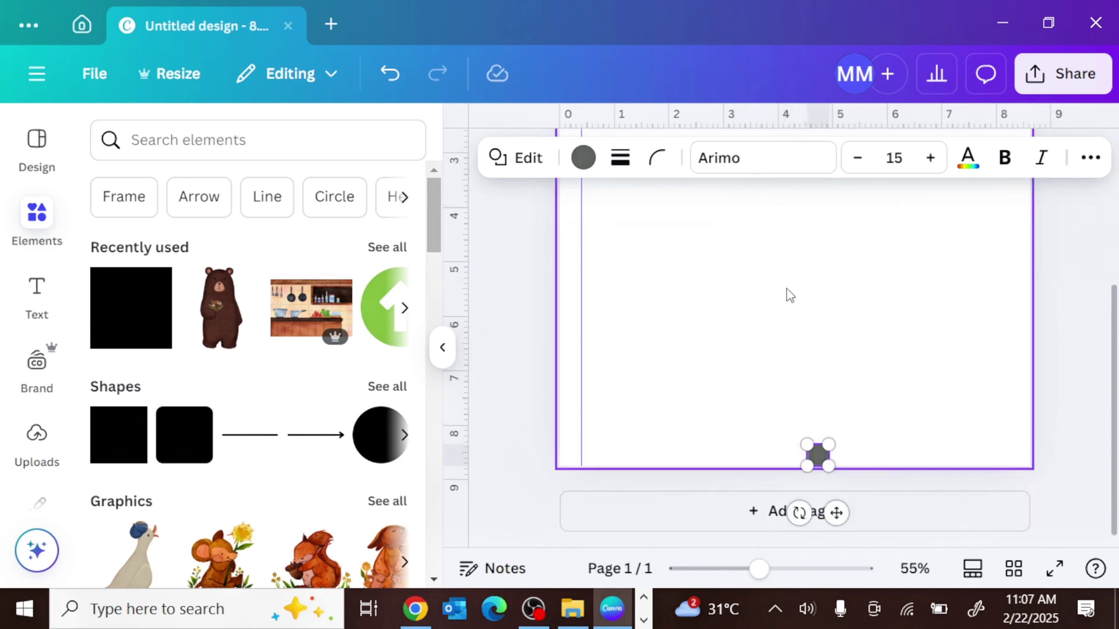
{"action": "left_click_drag", "start_coordinate": [786, 117], "coordinate": [808, 442]}
Step: Use the square at the page's right edge to place a vertical guide along its inner side, and delete the square
{"action": "left_click_drag", "start_coordinate": [817, 454], "coordinate": [1018, 270]}
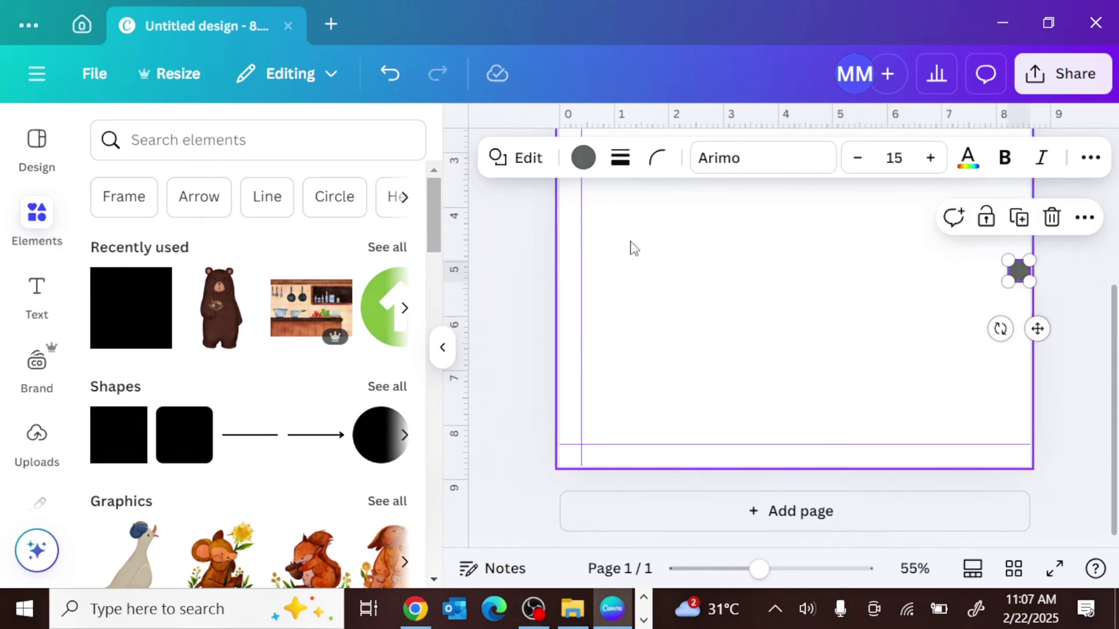
{"action": "left_click_drag", "start_coordinate": [468, 265], "coordinate": [1006, 249]}
{"action": "left_click", "coordinate": [1052, 218]}
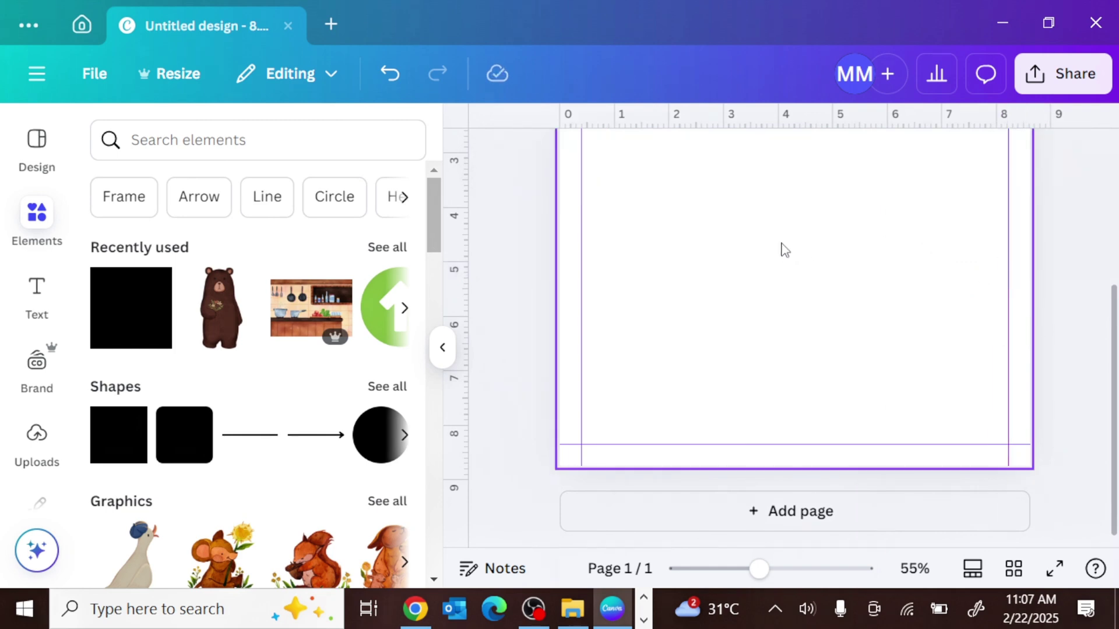
Step: Check the four margin guides on the page against KDP's table of minimum margins by page count
{"action": "scroll", "coordinate": [781, 250], "scroll_direction": "up", "scroll_amount": 4}
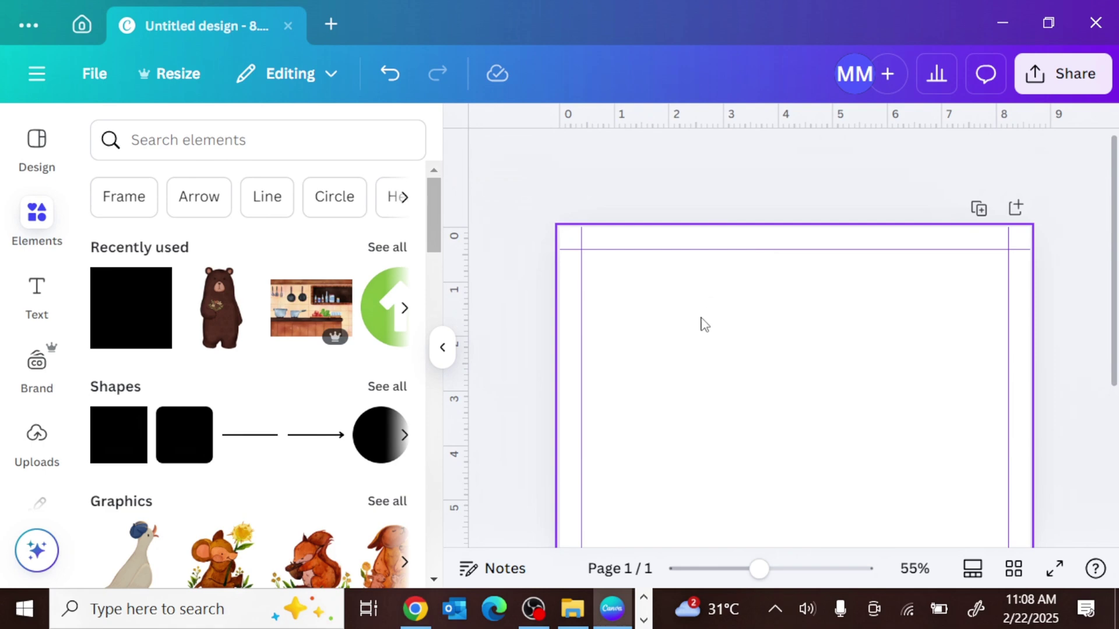
{"action": "left_click", "coordinate": [415, 609]}
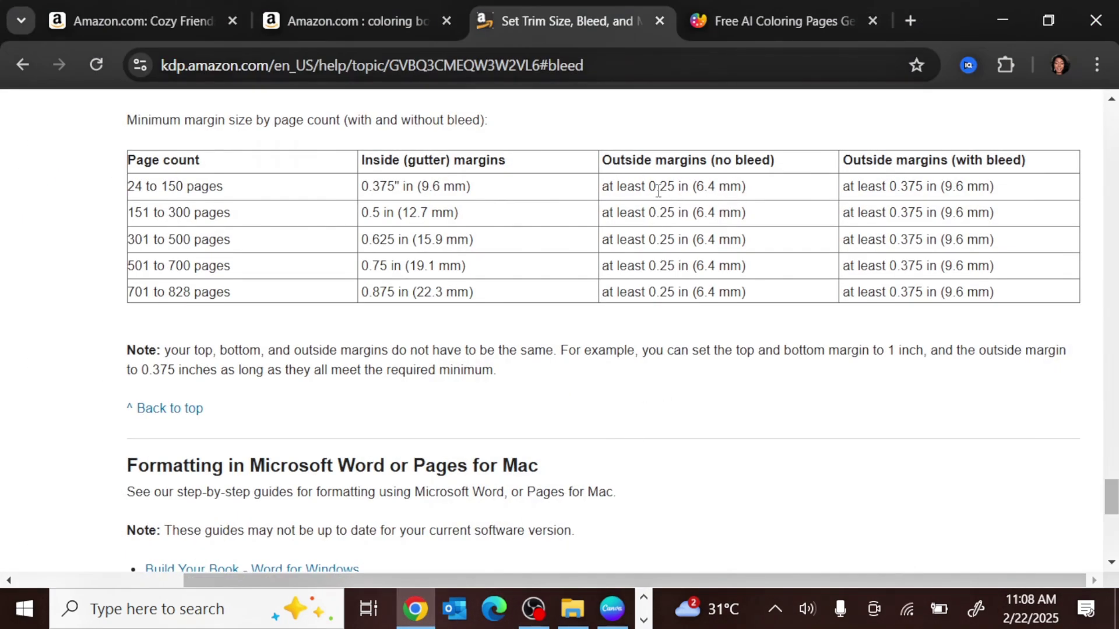
{"action": "key", "text": "alt+Tab"}
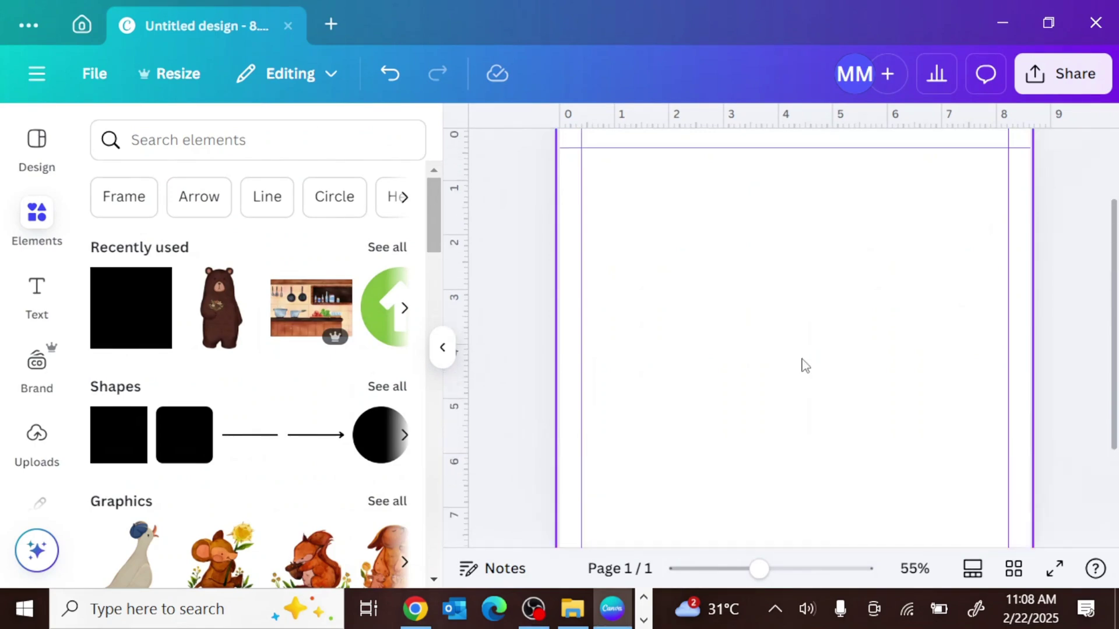
{"action": "scroll", "coordinate": [794, 354], "scroll_direction": "down", "scroll_amount": 2}
{"action": "scroll", "coordinate": [787, 319], "scroll_direction": "up", "scroll_amount": 2}
{"action": "scroll", "coordinate": [782, 327], "scroll_direction": "down", "scroll_amount": 2}
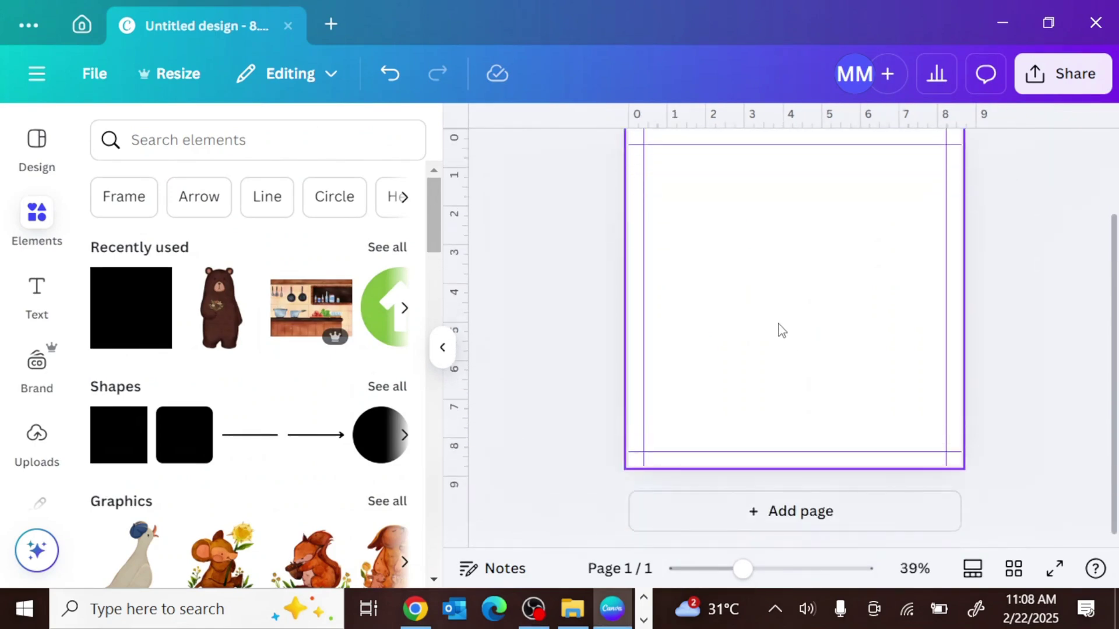
{"action": "scroll", "coordinate": [781, 330], "scroll_direction": "down", "scroll_amount": 2}
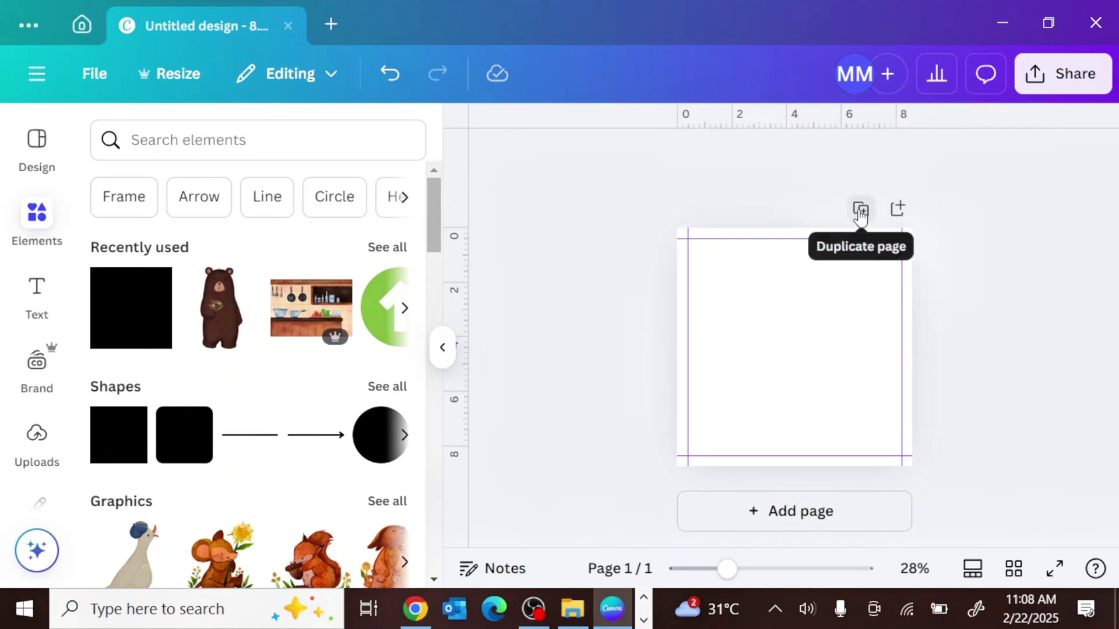
Step: Duplicate the blank page repeatedly until the design has 28 pages
{"action": "left_click", "coordinate": [833, 282]}
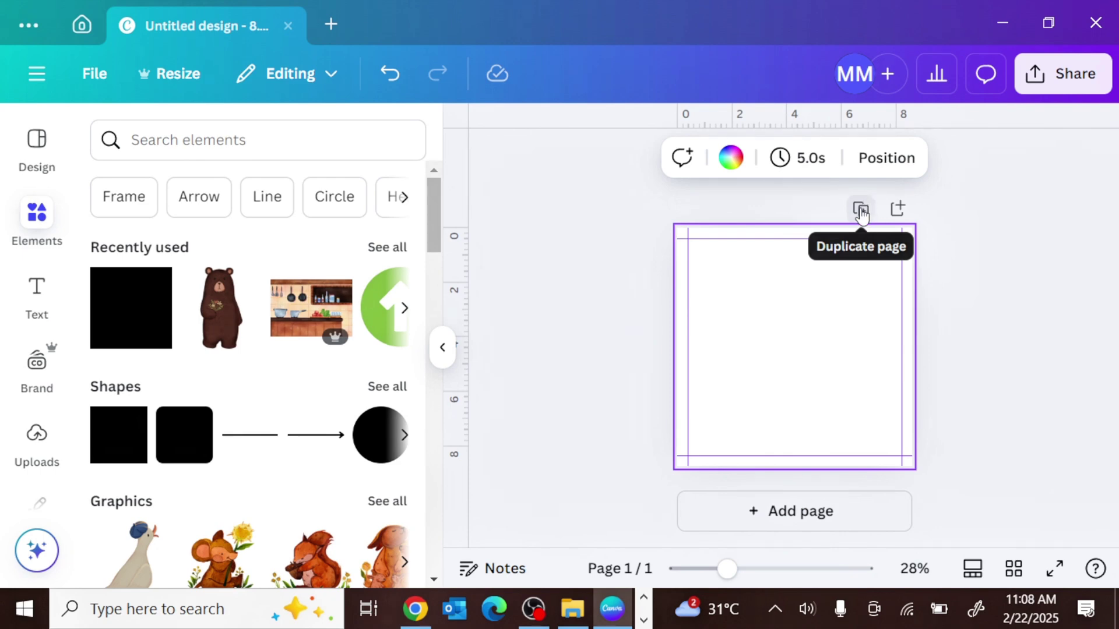
{"action": "left_click", "coordinate": [863, 209]}
{"action": "left_click", "coordinate": [885, 209]}
{"action": "left_click", "coordinate": [884, 210]}
{"action": "left_click", "coordinate": [885, 210]}
{"action": "left_click", "coordinate": [884, 210]}
{"action": "left_click", "coordinate": [885, 209]}
{"action": "left_click", "coordinate": [885, 210]}
{"action": "left_click", "coordinate": [885, 210]}
{"action": "left_click", "coordinate": [888, 211]}
{"action": "left_click", "coordinate": [890, 211]}
{"action": "left_click", "coordinate": [889, 211]}
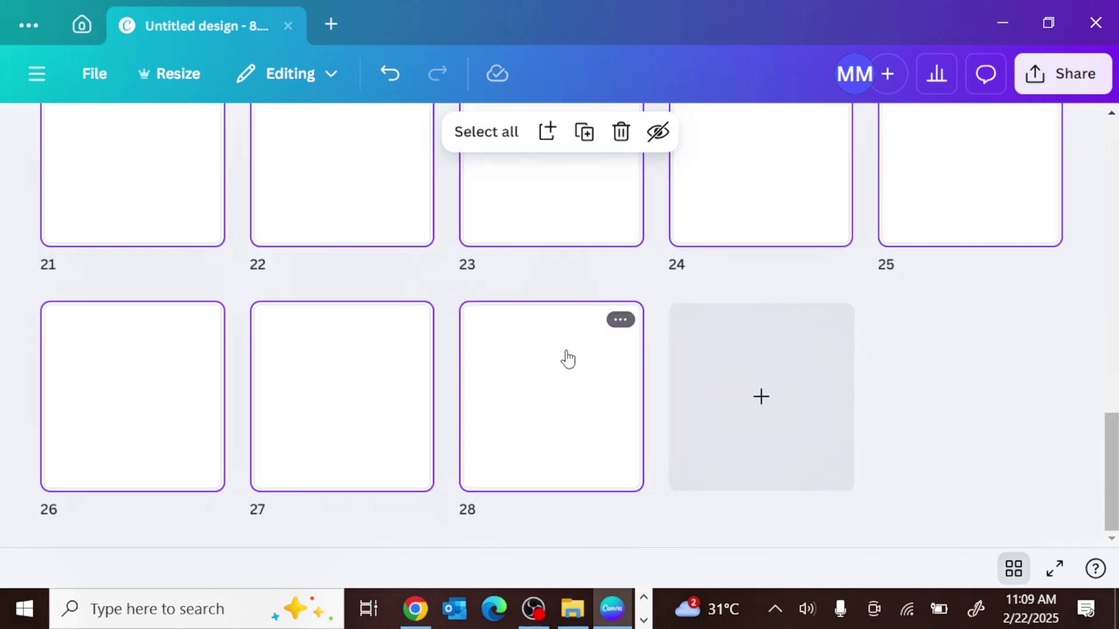
Step: Select only page 28 in the page grid and duplicate it twice to bring the design to 30 pages
{"action": "left_click", "coordinate": [565, 357]}
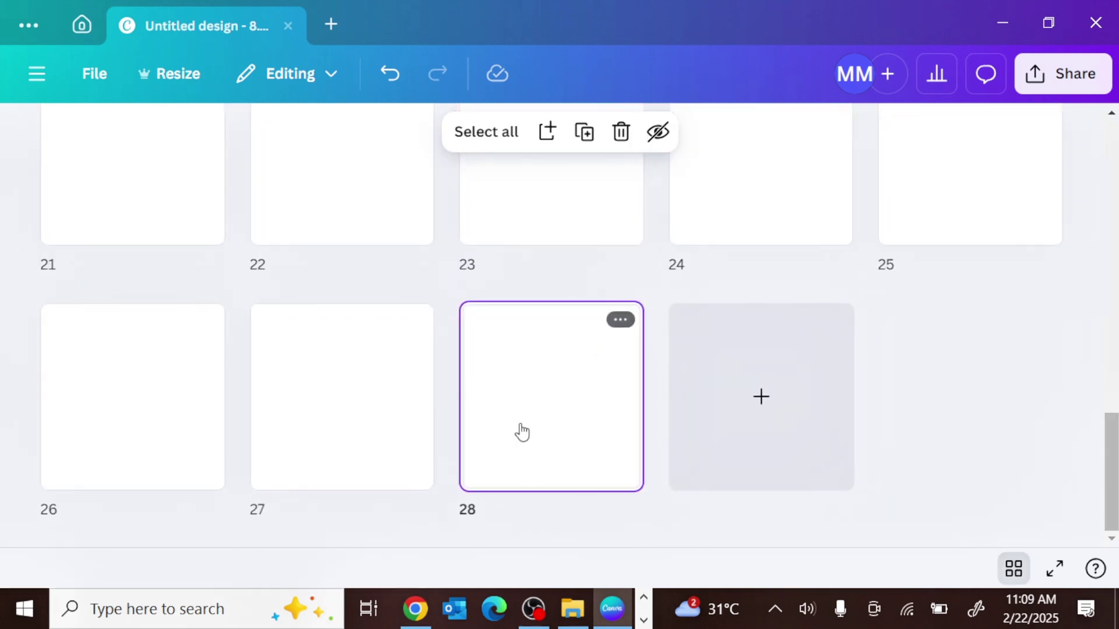
{"action": "left_click", "coordinate": [586, 138]}
{"action": "left_click", "coordinate": [585, 135]}
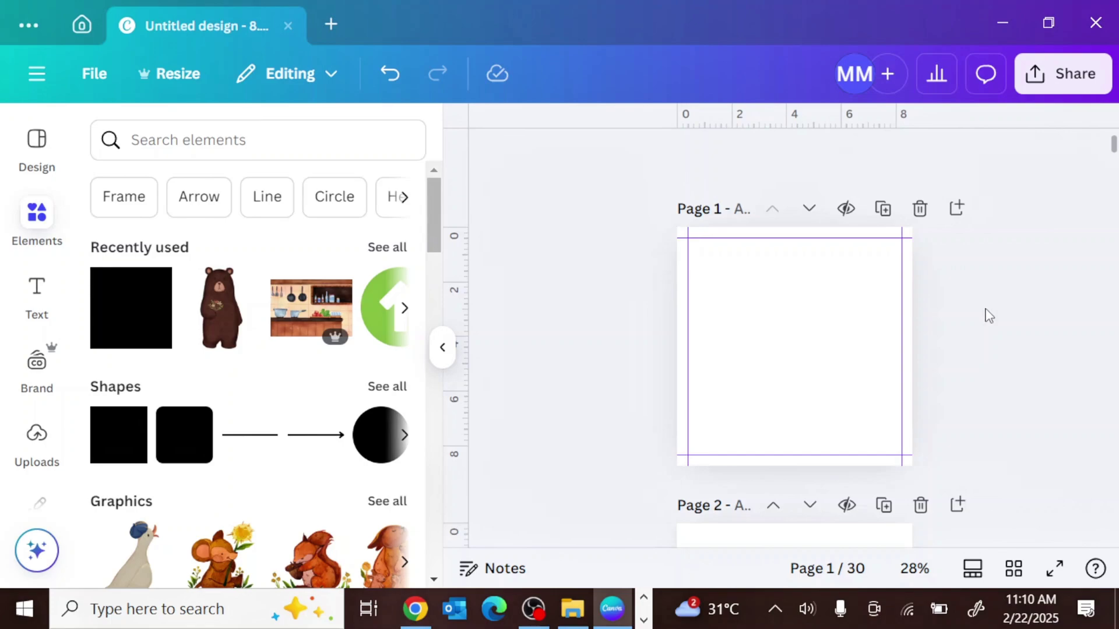
Step: Switch to the browser and look through Amazon's coloring book search results for cover and theme ideas
{"action": "left_click", "coordinate": [1002, 22]}
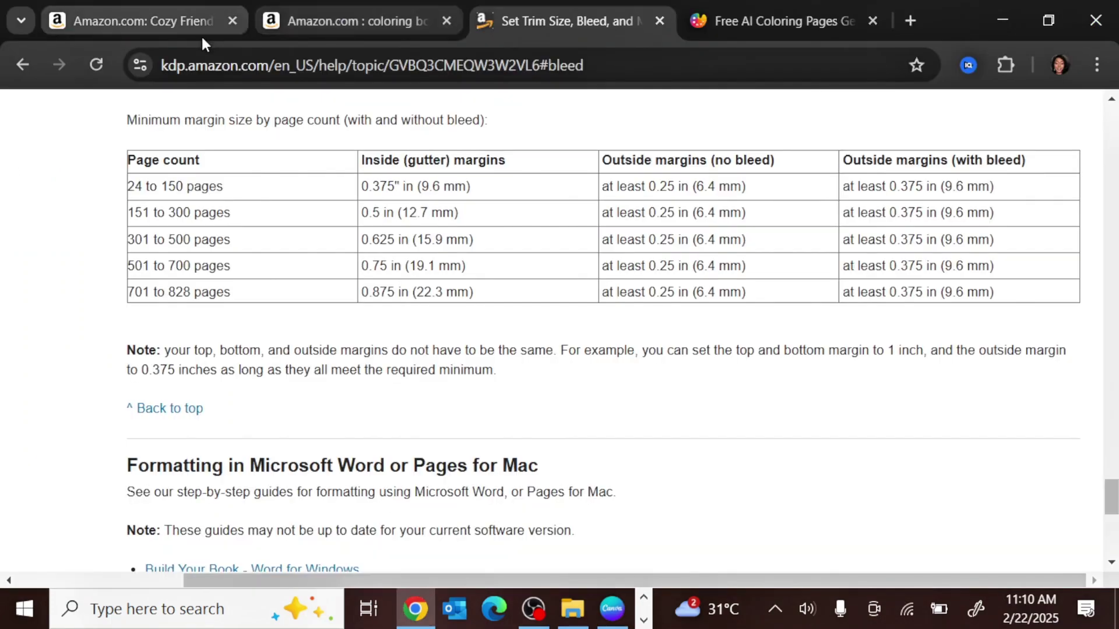
{"action": "left_click", "coordinate": [319, 12]}
{"action": "scroll", "coordinate": [602, 338], "scroll_direction": "up", "scroll_amount": 1}
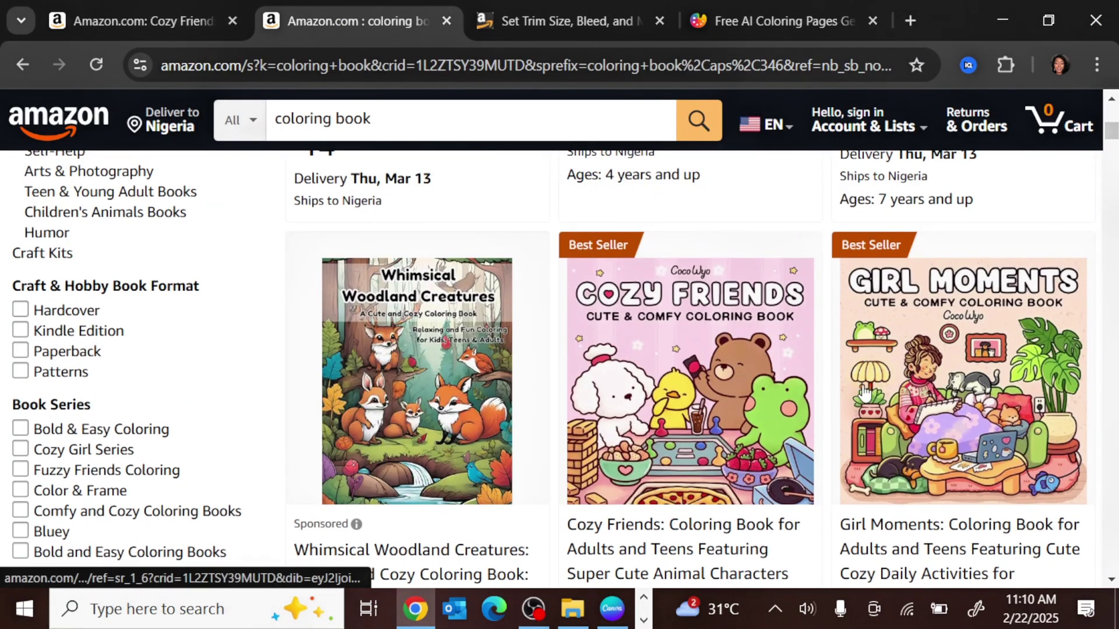
{"action": "scroll", "coordinate": [720, 393], "scroll_direction": "down", "scroll_amount": 10}
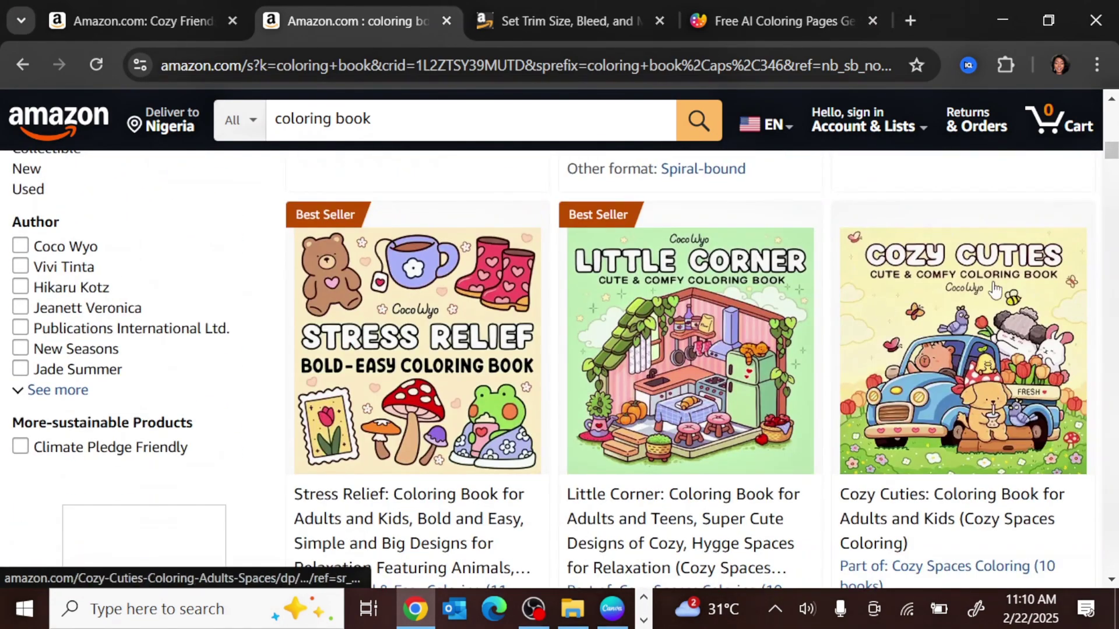
{"action": "scroll", "coordinate": [477, 384], "scroll_direction": "down", "scroll_amount": 7}
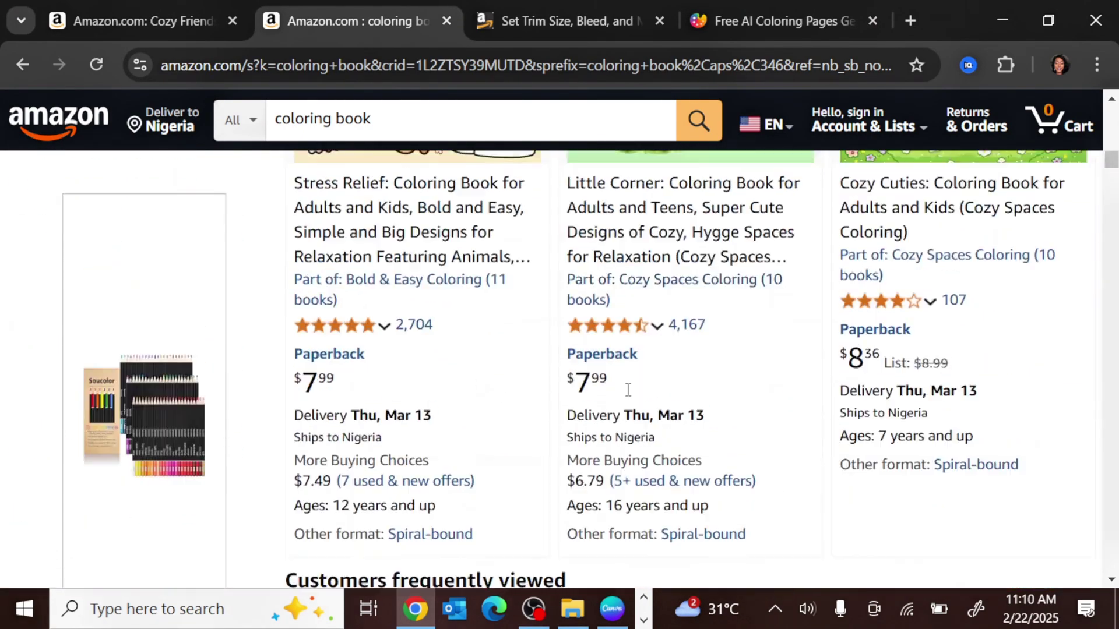
{"action": "scroll", "coordinate": [670, 326], "scroll_direction": "up", "scroll_amount": 12}
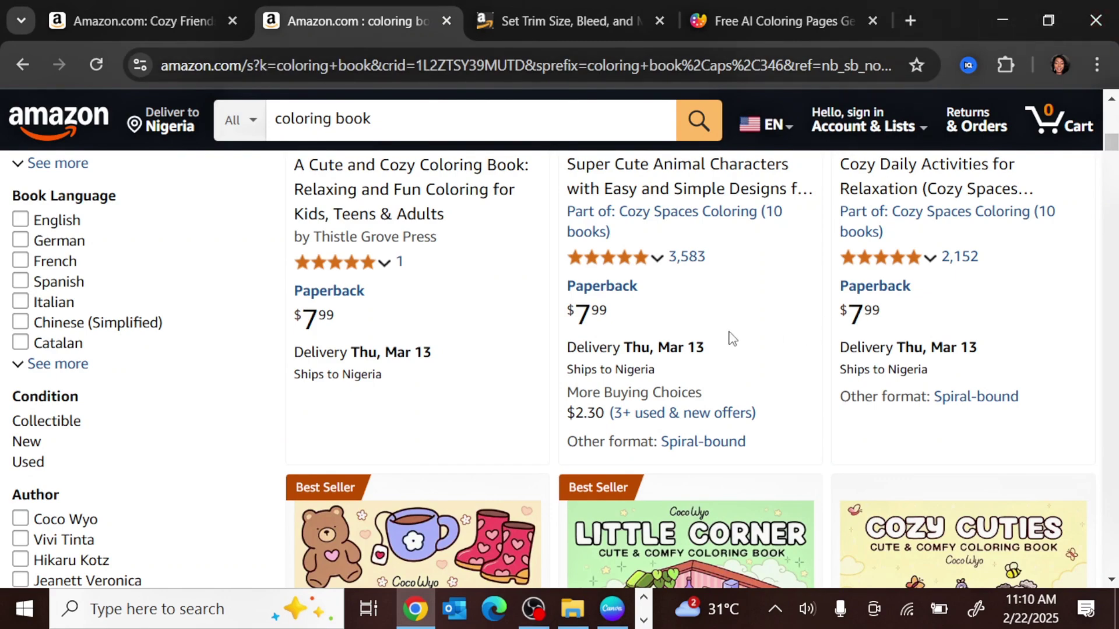
{"action": "scroll", "coordinate": [783, 178], "scroll_direction": "up", "scroll_amount": 2}
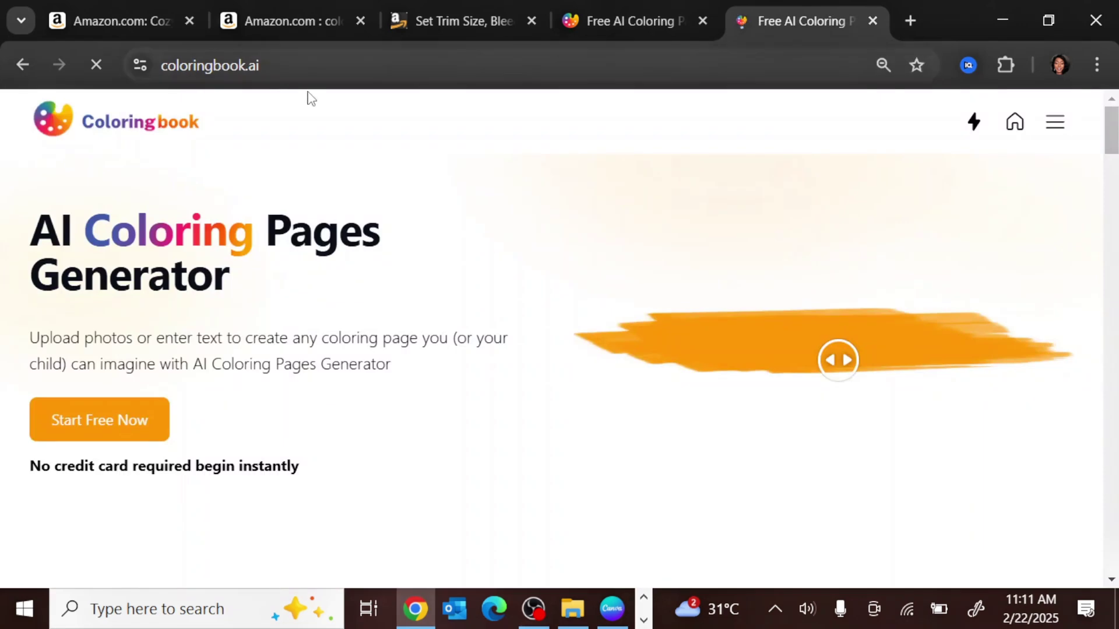
Step: Review the coloringbook.ai homepage, start its free generator and examine the options for converting photos into coloring pages
{"action": "scroll", "coordinate": [387, 165], "scroll_direction": "down", "scroll_amount": 4}
{"action": "scroll", "coordinate": [391, 172], "scroll_direction": "up", "scroll_amount": 4}
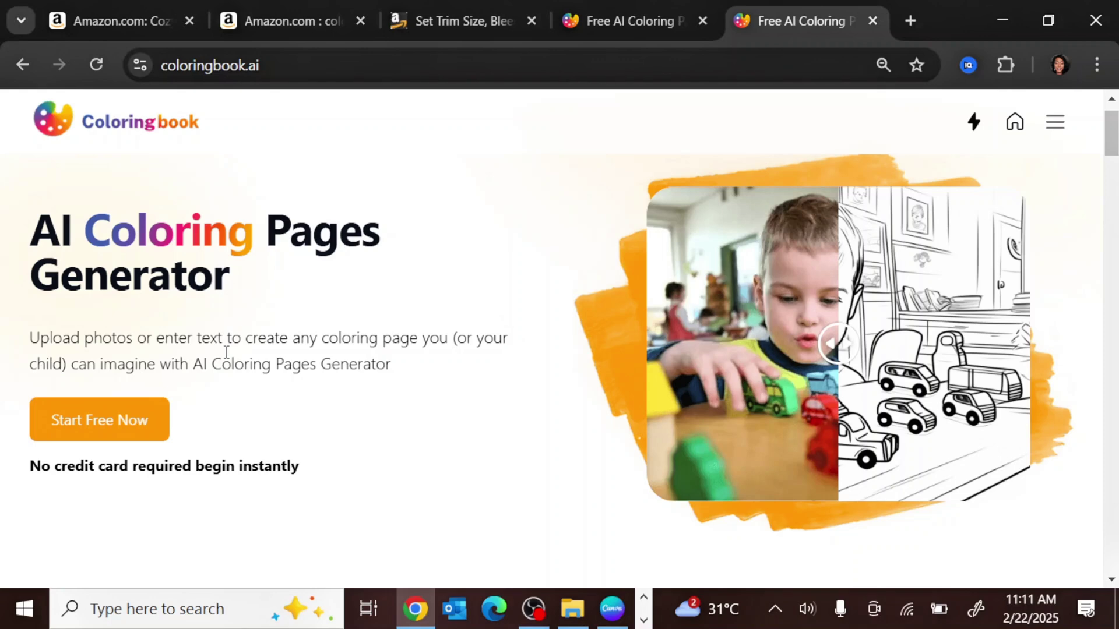
{"action": "left_click", "coordinate": [124, 438]}
{"action": "scroll", "coordinate": [519, 280], "scroll_direction": "down", "scroll_amount": 5}
{"action": "scroll", "coordinate": [555, 337], "scroll_direction": "down", "scroll_amount": 2}
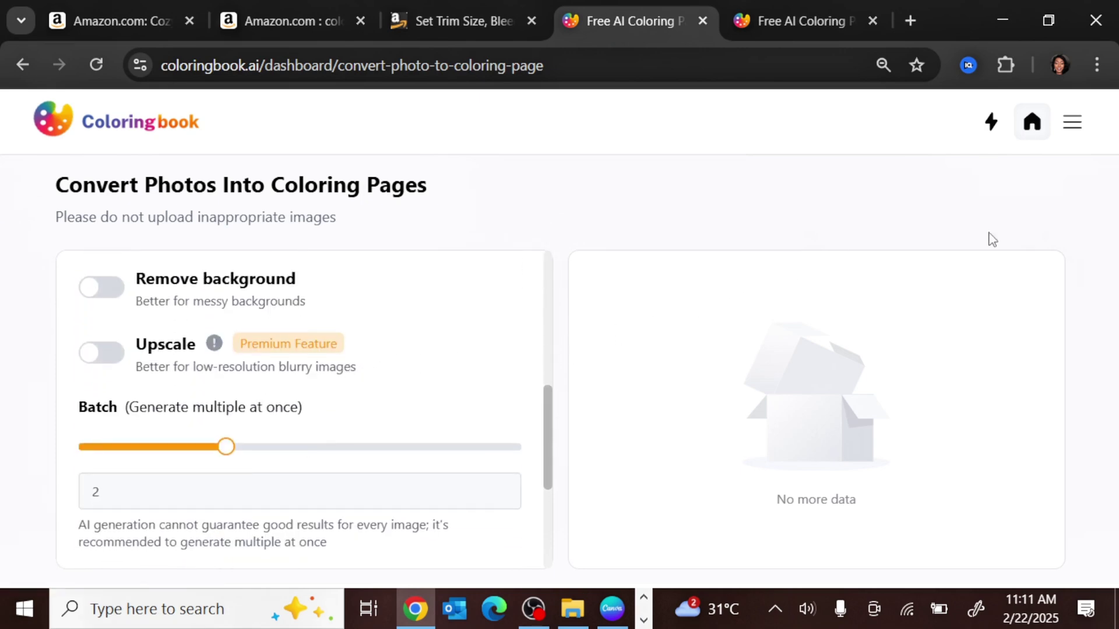
Step: Open the Text To Coloring Page tool and bring its prompt form into view
{"action": "left_click", "coordinate": [1070, 123]}
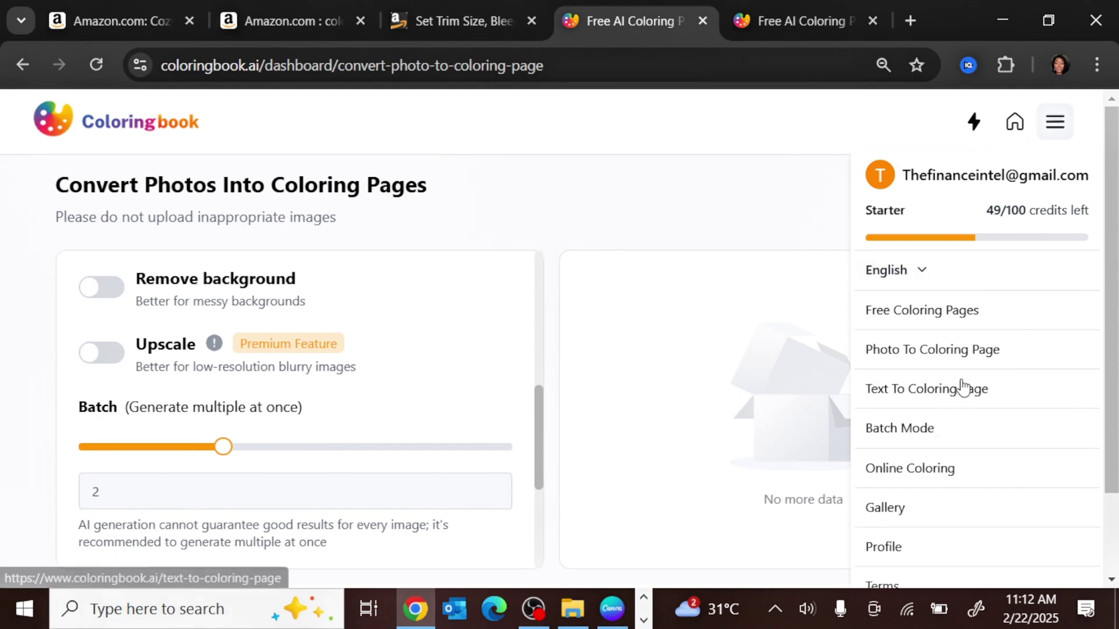
{"action": "left_click", "coordinate": [942, 399]}
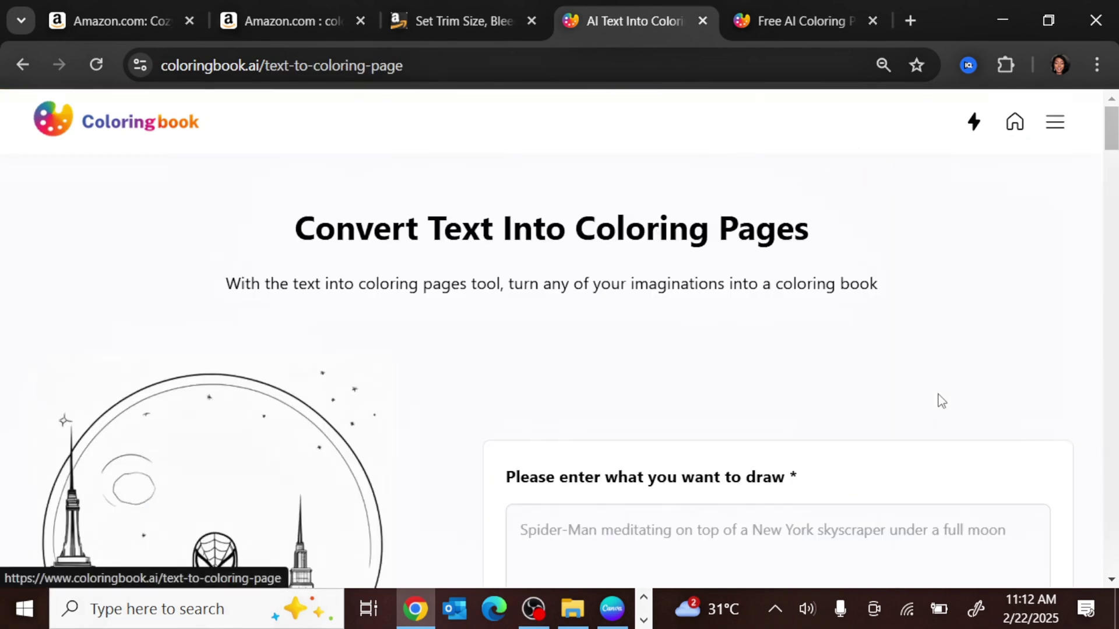
{"action": "scroll", "coordinate": [814, 418], "scroll_direction": "down", "scroll_amount": 2}
{"action": "scroll", "coordinate": [814, 418], "scroll_direction": "down", "scroll_amount": 2}
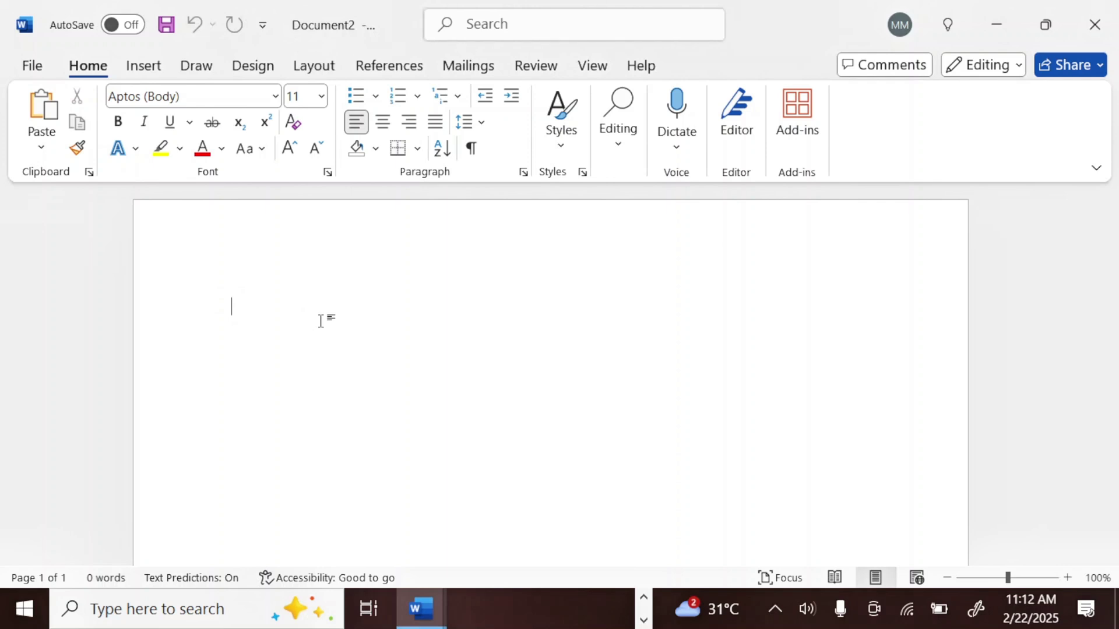
Step: Switch to Document1 in Word and copy the prompt line "Mouse with chef cap and apron"
{"action": "mouse_move", "coordinate": [423, 594]}
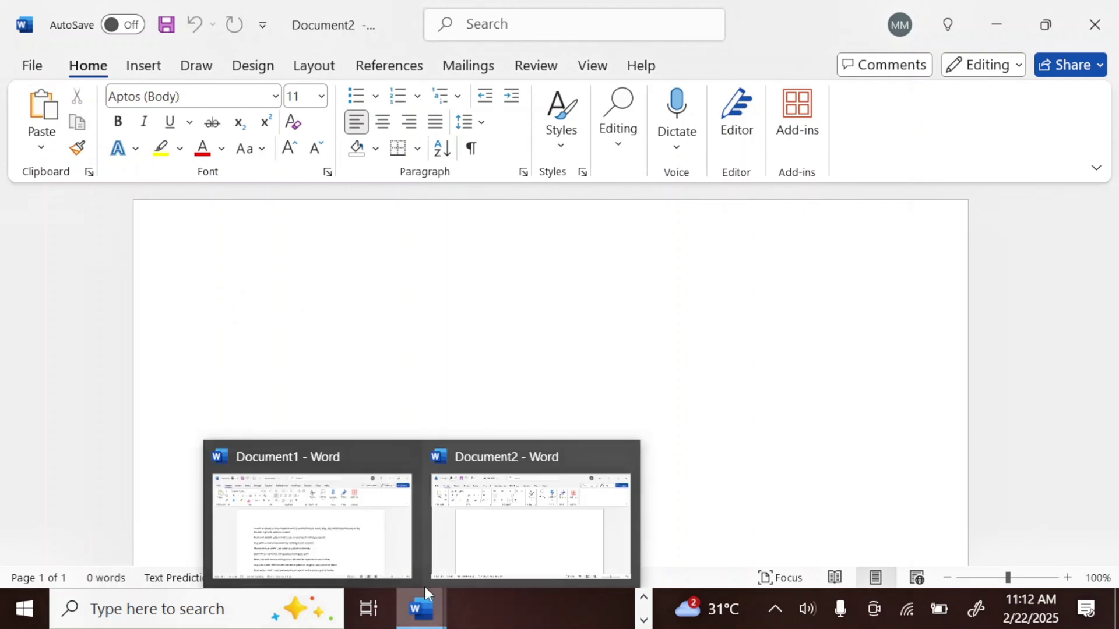
{"action": "left_click", "coordinate": [316, 531]}
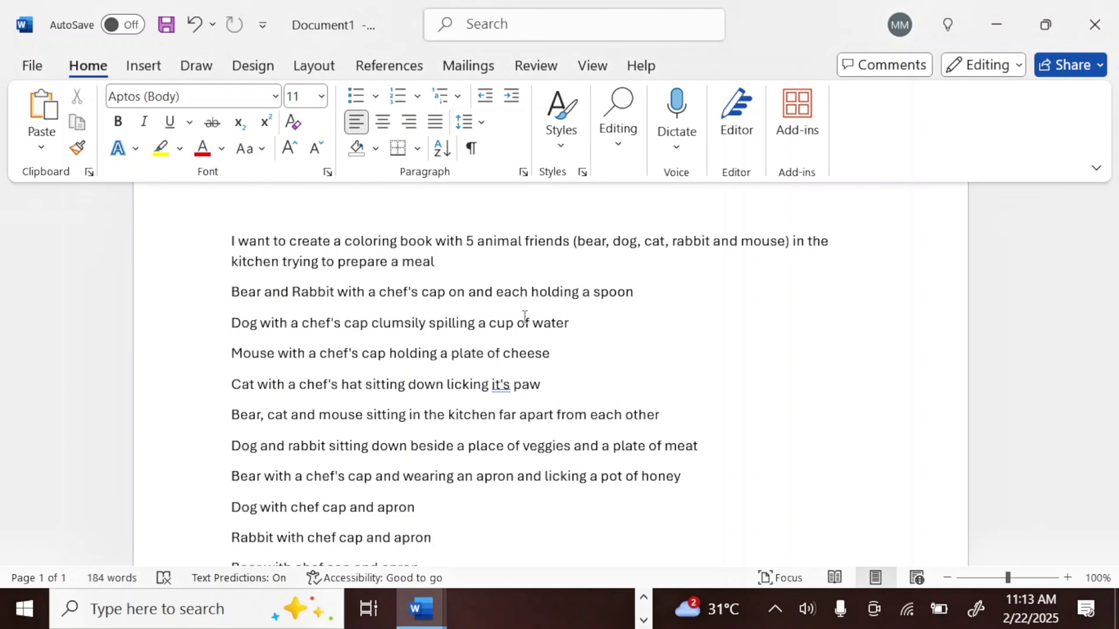
{"action": "scroll", "coordinate": [524, 316], "scroll_direction": "down", "scroll_amount": 5}
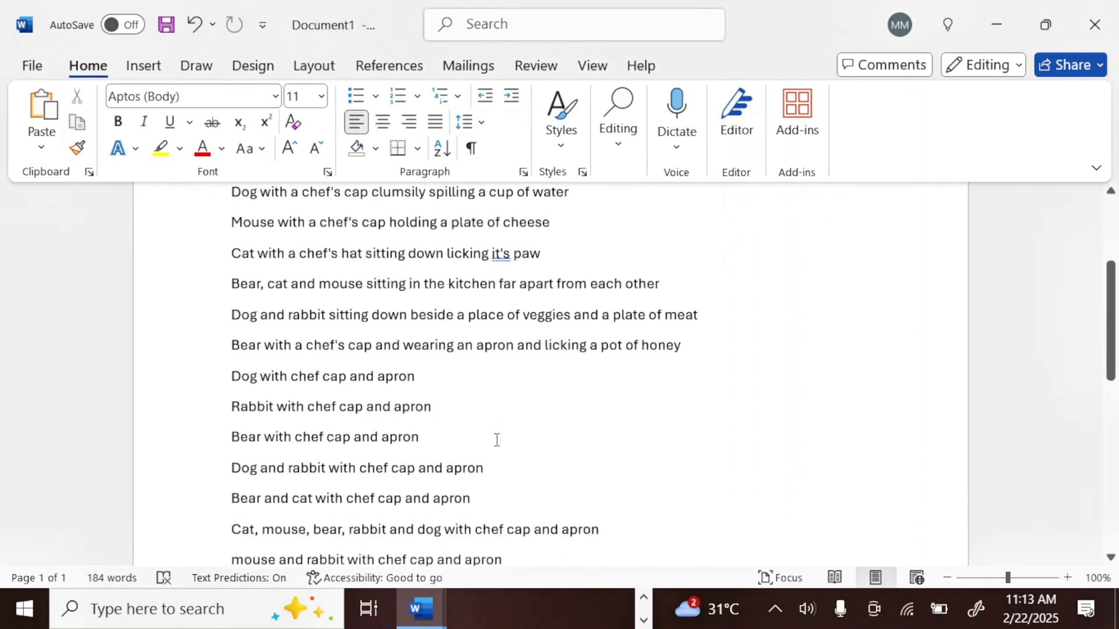
{"action": "left_click_drag", "start_coordinate": [455, 395], "coordinate": [236, 398]}
{"action": "key", "text": "ctrl+c"}
Step: Return to the browser and paste the copied mouse prompt into the drawing description
{"action": "left_click", "coordinate": [1000, 22]}
{"action": "left_click", "coordinate": [661, 255]}
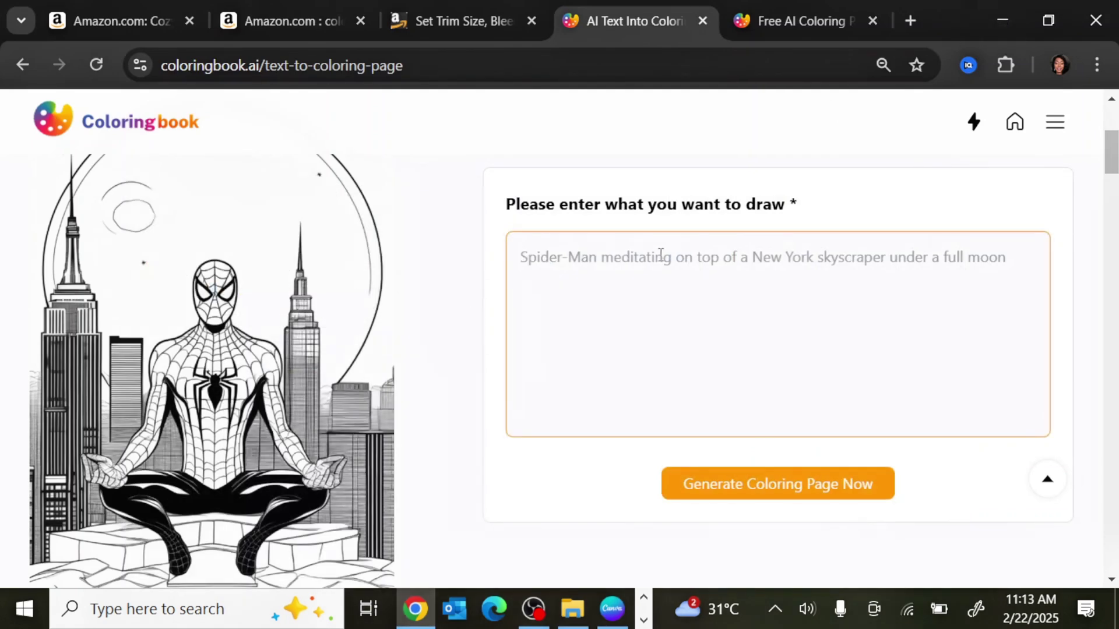
{"action": "key", "text": "ctrl+v"}
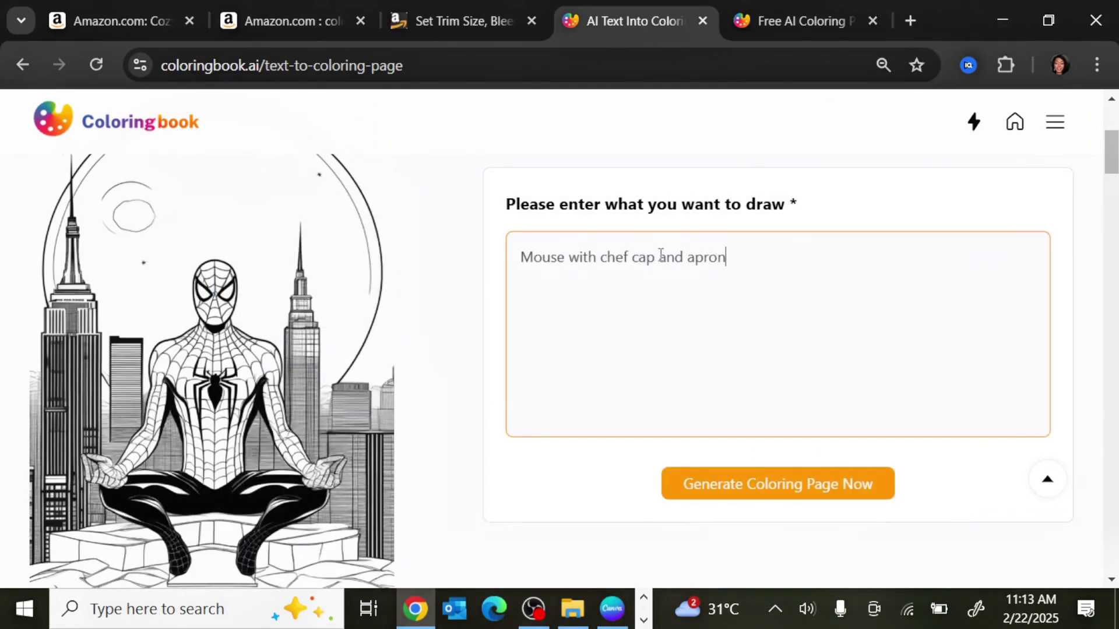
Step: Reword the prompt to "Mouse wearing a chef's cap and apron" and submit it to the coloring page generator
{"action": "left_click", "coordinate": [597, 254]}
{"action": "key", "text": "BackSpace"}
{"action": "key", "text": "BackSpace"}
{"action": "key", "text": "BackSpace"}
{"action": "type", "text": "earing a"}
{"action": "left_click", "coordinate": [667, 257]}
{"action": "type", "text": "'s"}
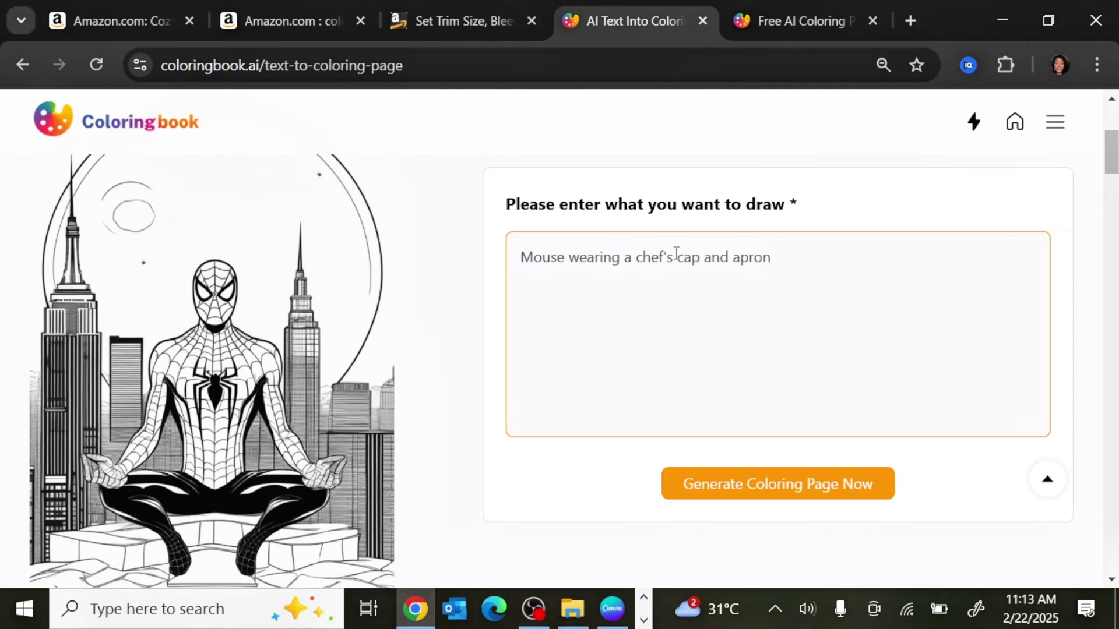
{"action": "left_click", "coordinate": [821, 482]}
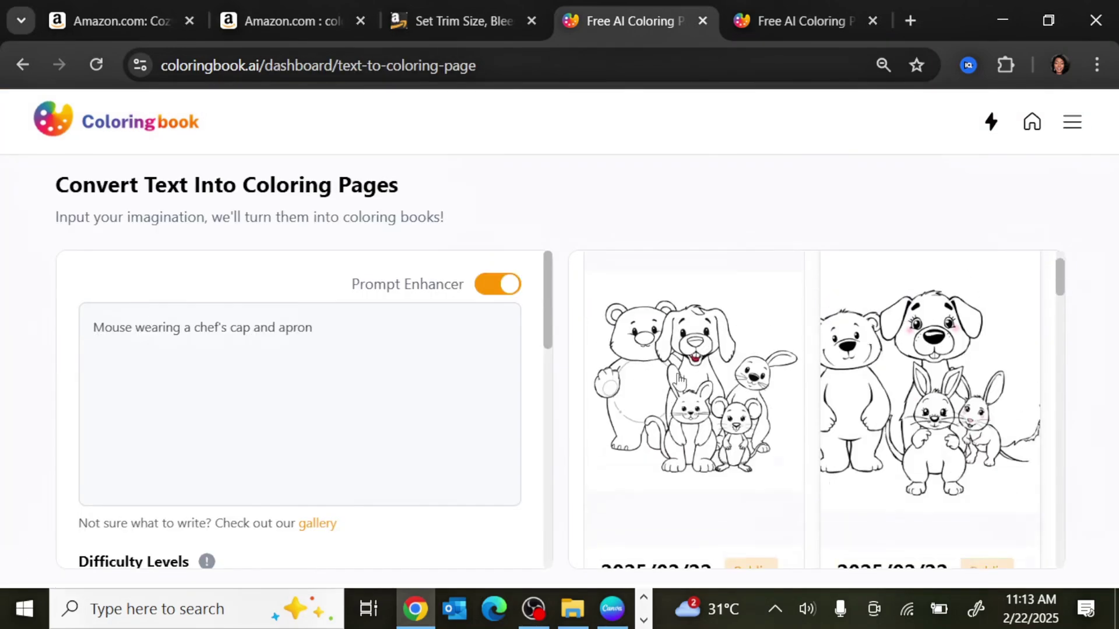
Step: Compare the example images for the difficulty levels and set the coloring page dimensions to 1:1 Square
{"action": "scroll", "coordinate": [324, 454], "scroll_direction": "down", "scroll_amount": 4}
{"action": "scroll", "coordinate": [325, 408], "scroll_direction": "up", "scroll_amount": 4}
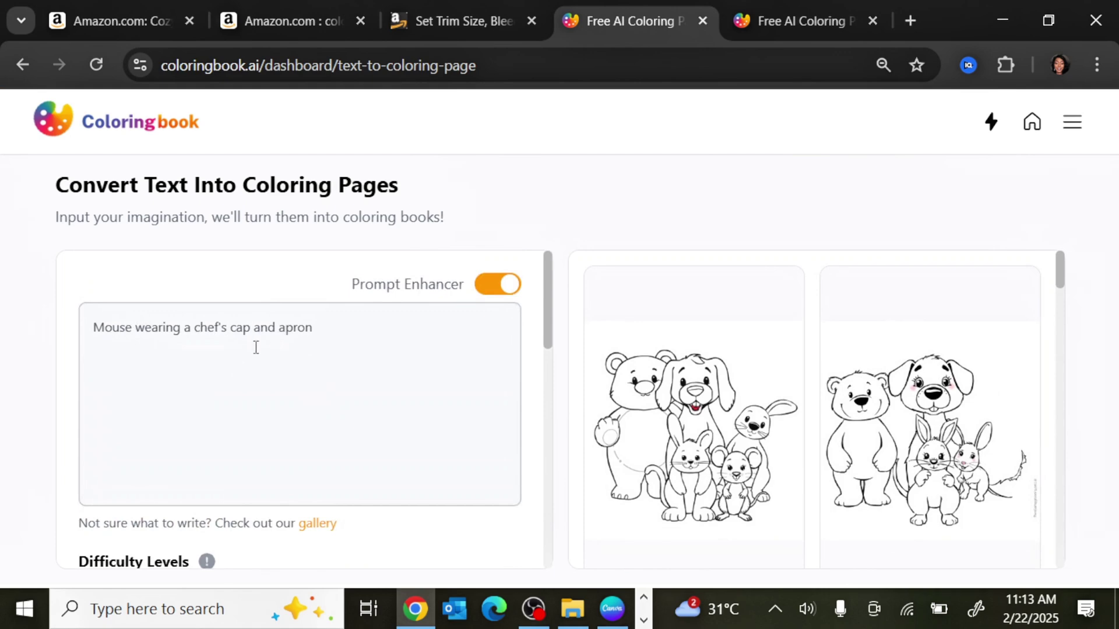
{"action": "scroll", "coordinate": [265, 373], "scroll_direction": "down", "scroll_amount": 4}
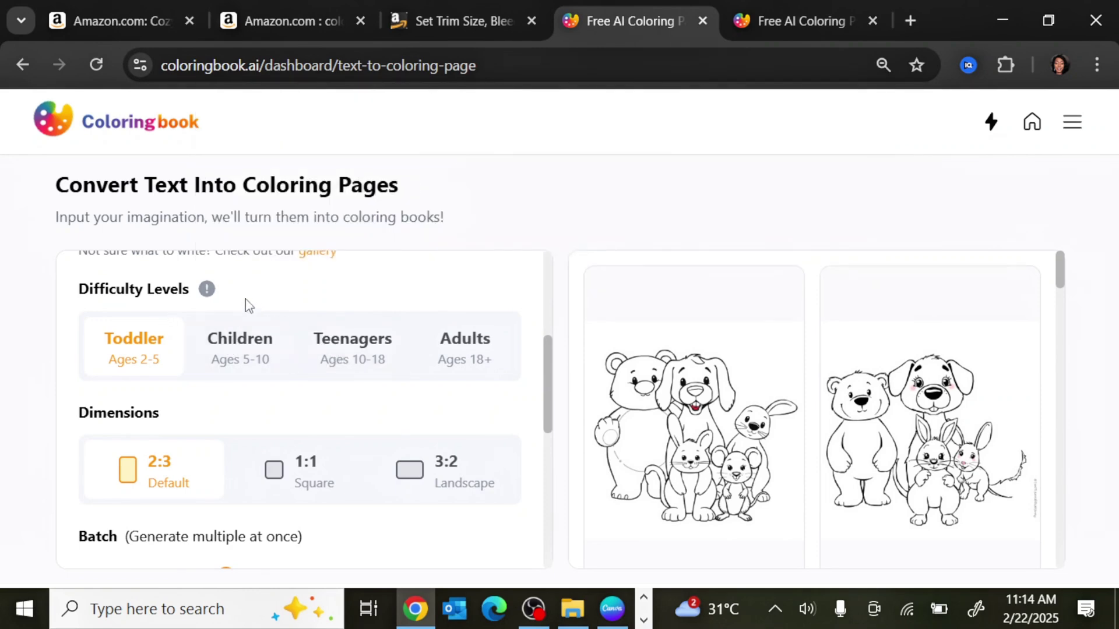
{"action": "scroll", "coordinate": [387, 429], "scroll_direction": "up", "scroll_amount": 5}
{"action": "mouse_move", "coordinate": [216, 556]}
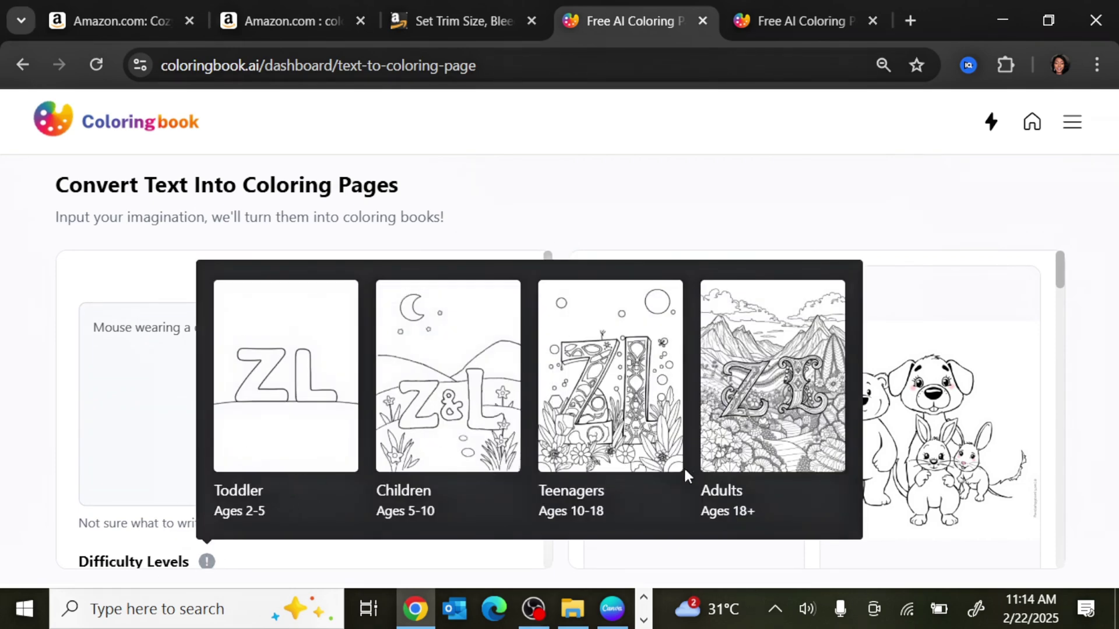
{"action": "scroll", "coordinate": [173, 419], "scroll_direction": "down", "scroll_amount": 5}
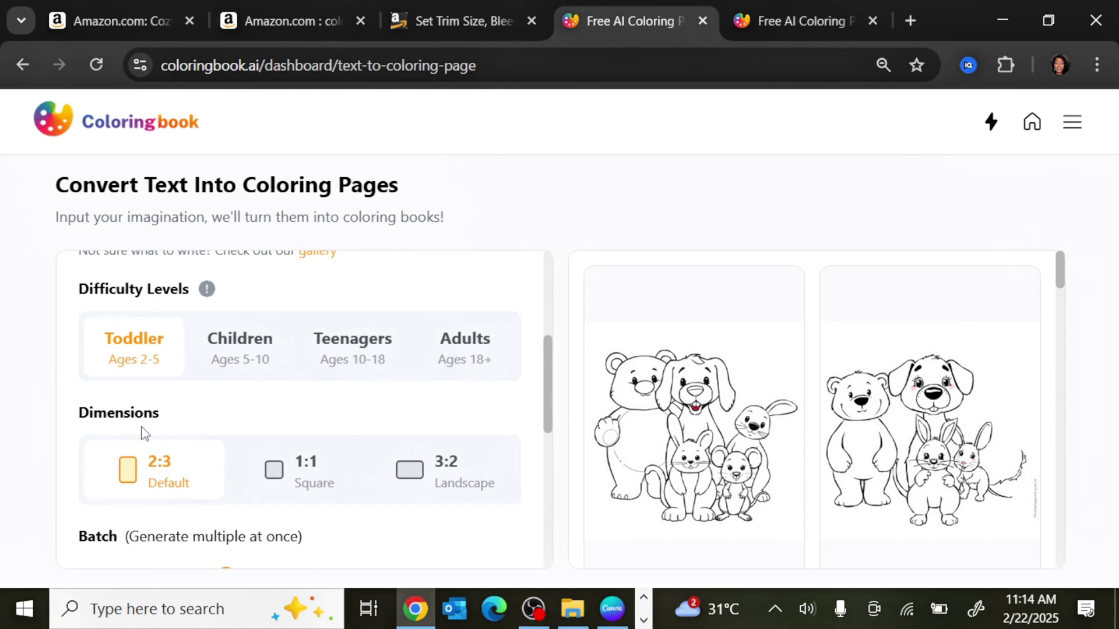
{"action": "left_click", "coordinate": [332, 483]}
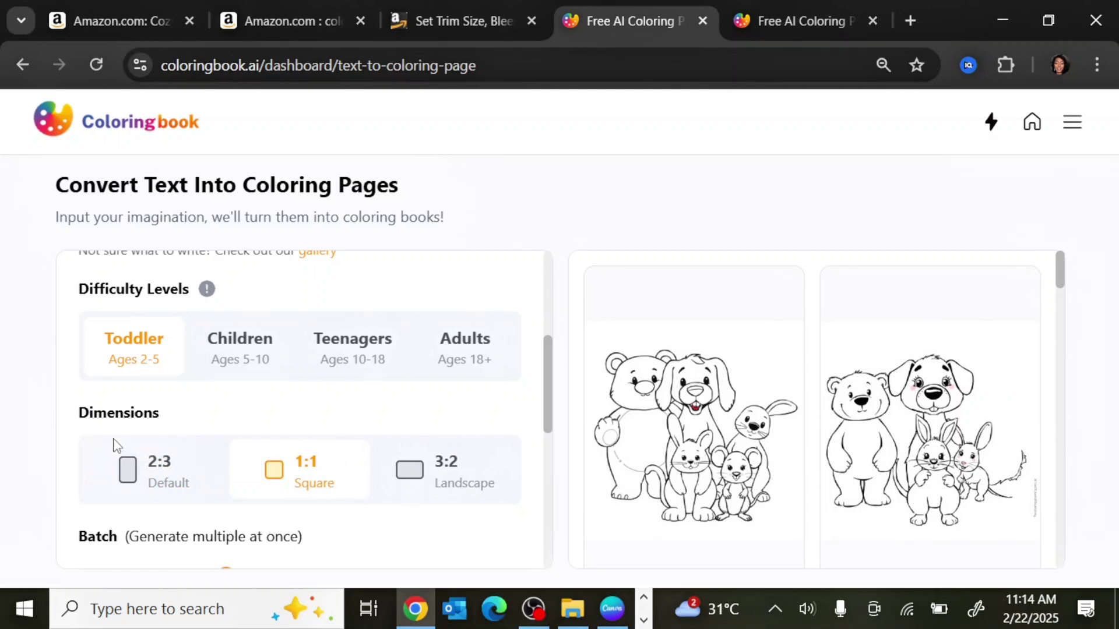
Step: Enable High print quality and Remove watermark, and generate the mouse coloring pages in a batch of 2
{"action": "scroll", "coordinate": [93, 448], "scroll_direction": "down", "scroll_amount": 5}
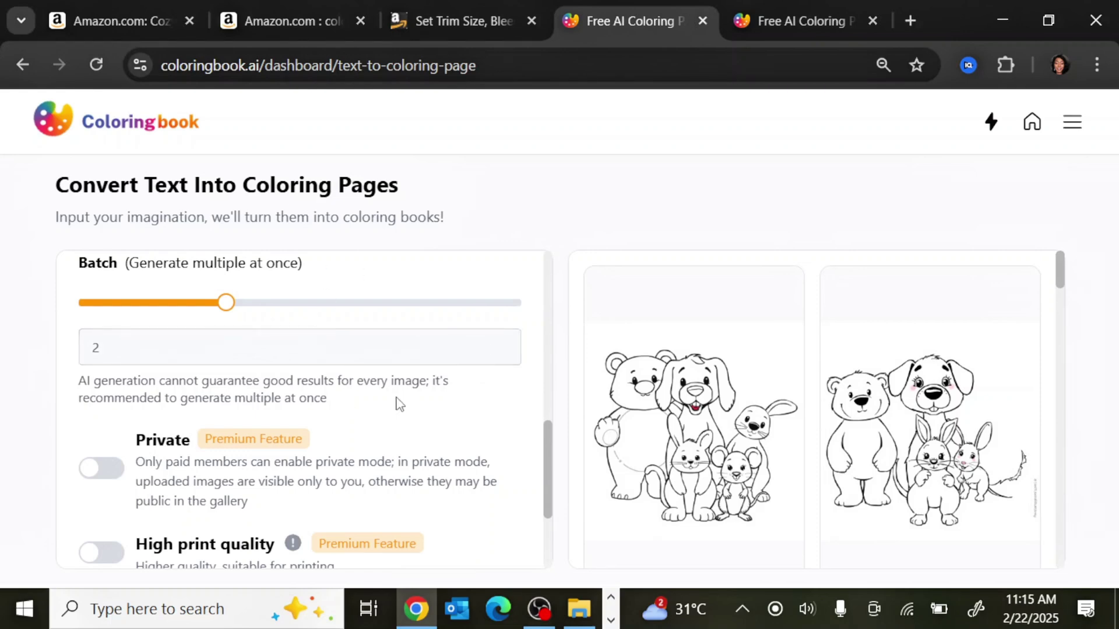
{"action": "scroll", "coordinate": [335, 443], "scroll_direction": "down", "scroll_amount": 2}
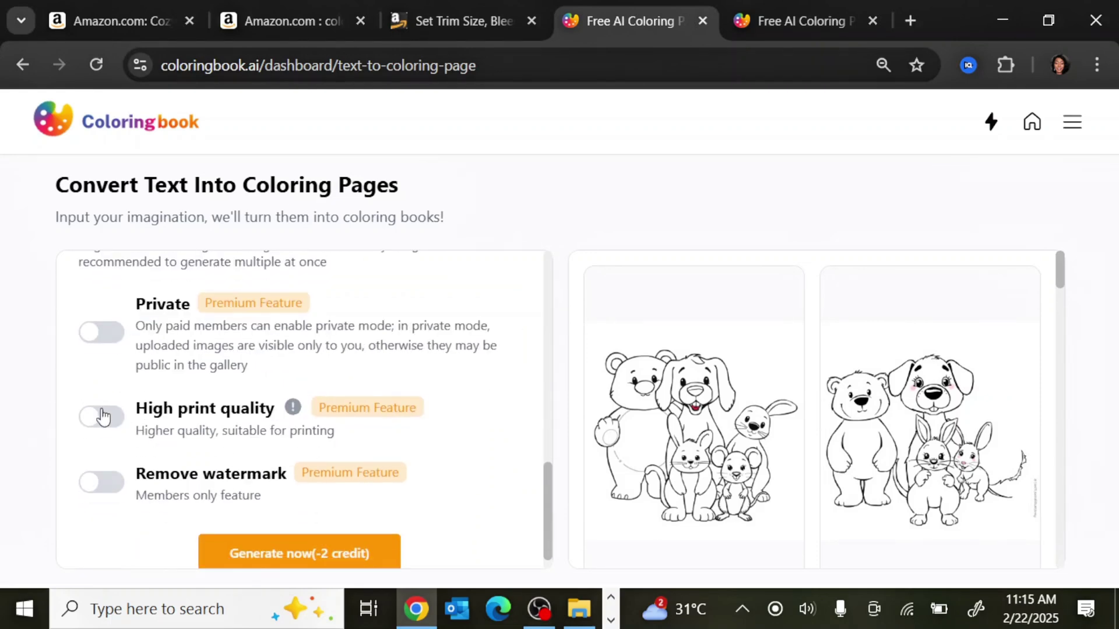
{"action": "left_click", "coordinate": [111, 426]}
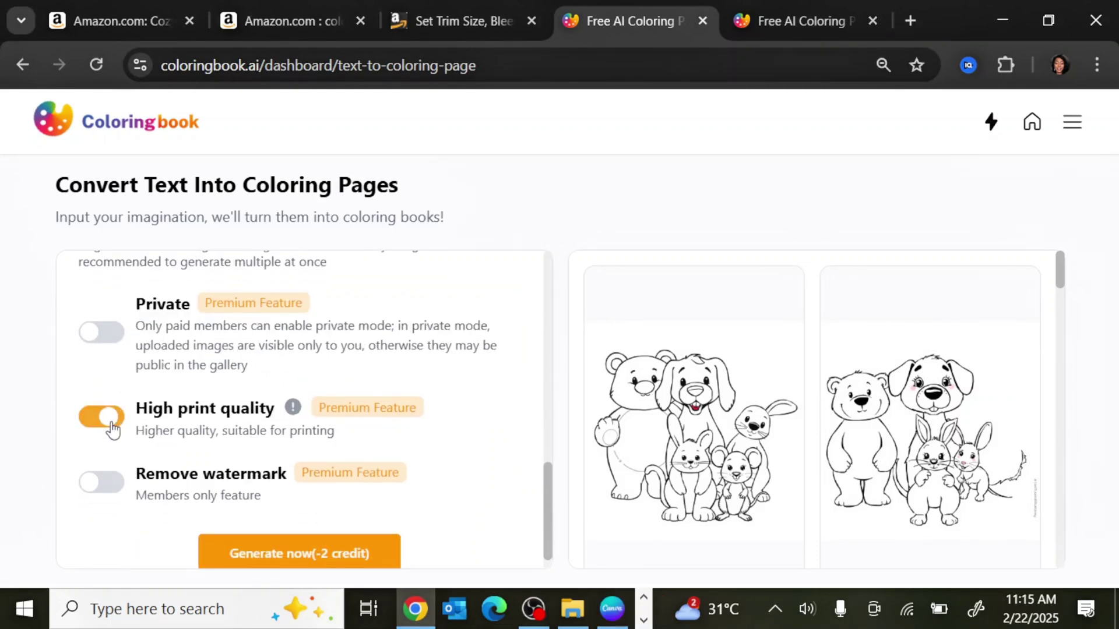
{"action": "left_click", "coordinate": [117, 485]}
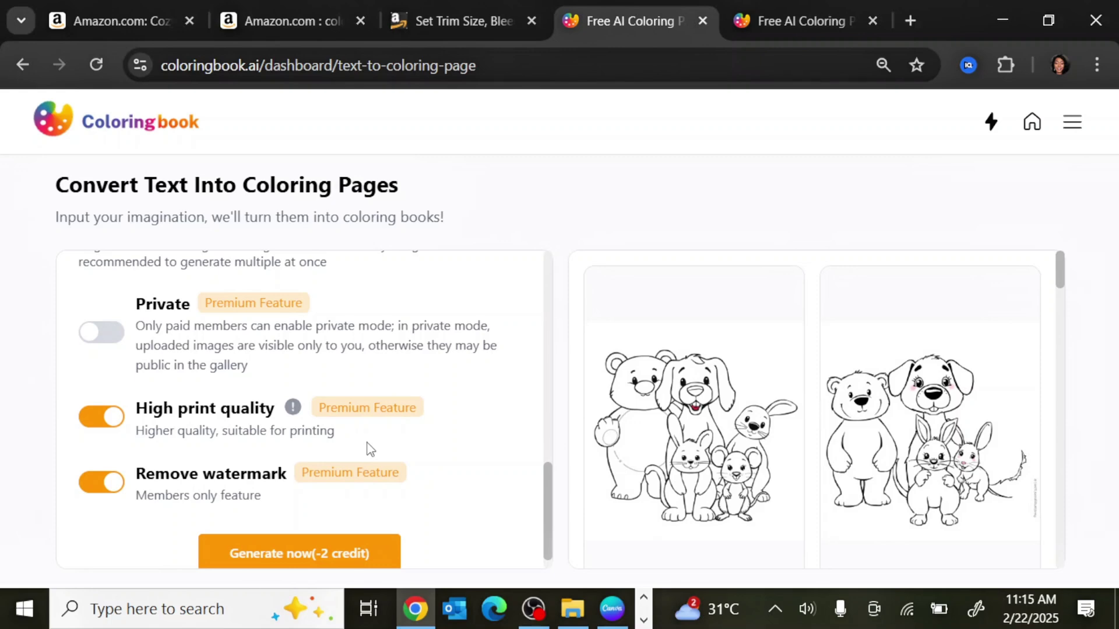
{"action": "scroll", "coordinate": [315, 501], "scroll_direction": "down", "scroll_amount": 1}
{"action": "left_click", "coordinate": [312, 533]}
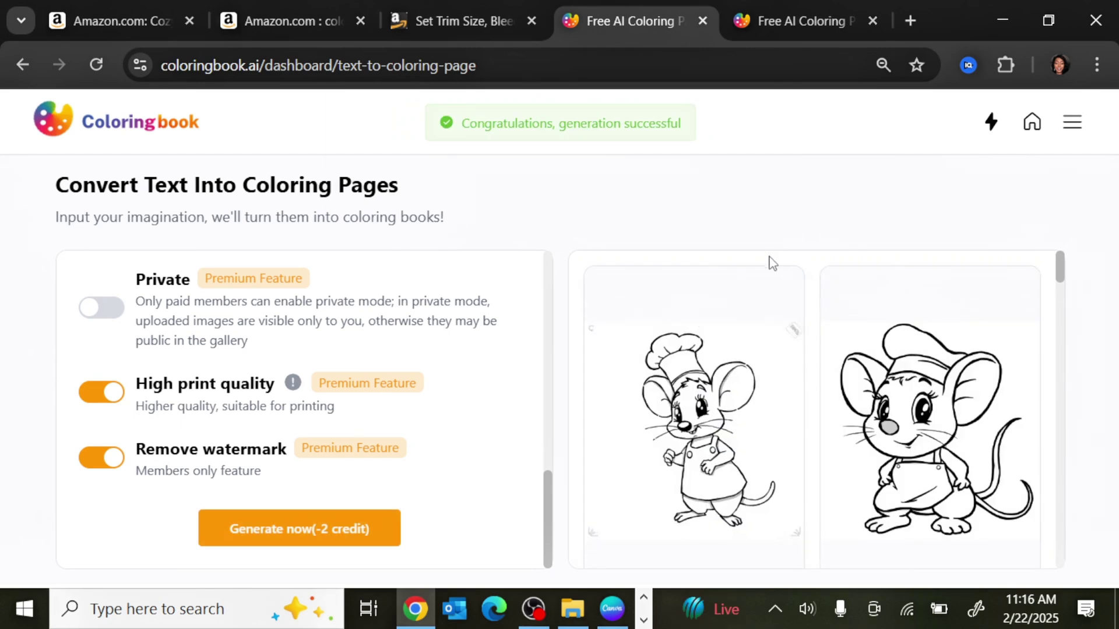
Step: Compare the generated mouse images and download the one wearing the tall chef's hat as a PNG
{"action": "scroll", "coordinate": [769, 263], "scroll_direction": "down", "scroll_amount": 2}
{"action": "scroll", "coordinate": [743, 287], "scroll_direction": "up", "scroll_amount": 2}
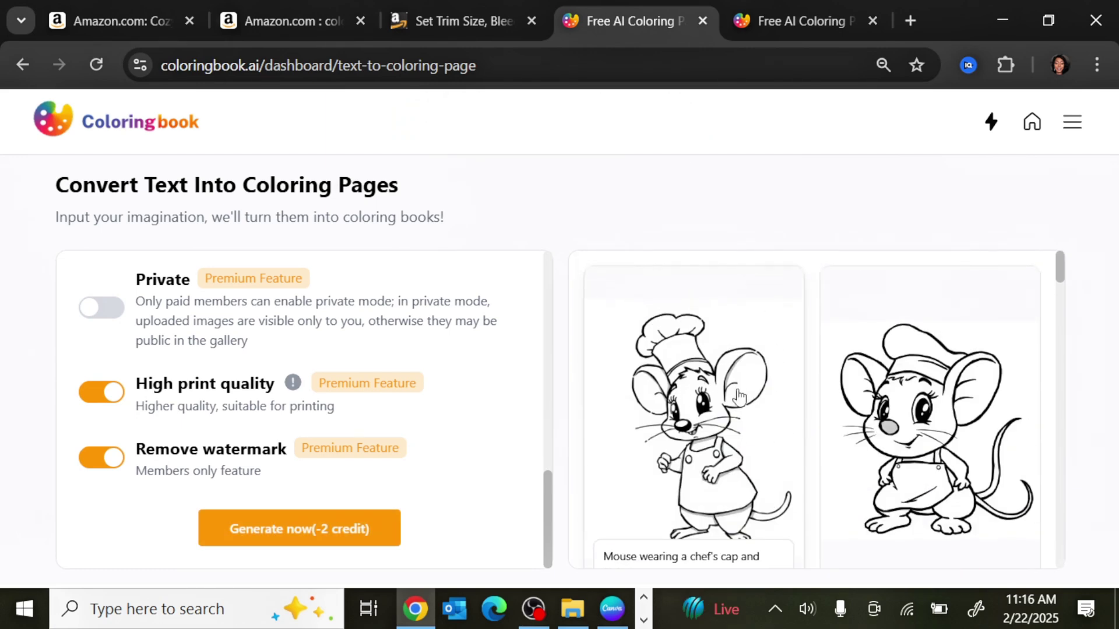
{"action": "scroll", "coordinate": [948, 399], "scroll_direction": "down", "scroll_amount": 2}
{"action": "scroll", "coordinate": [932, 396], "scroll_direction": "up", "scroll_amount": 2}
{"action": "scroll", "coordinate": [725, 429], "scroll_direction": "down", "scroll_amount": 5}
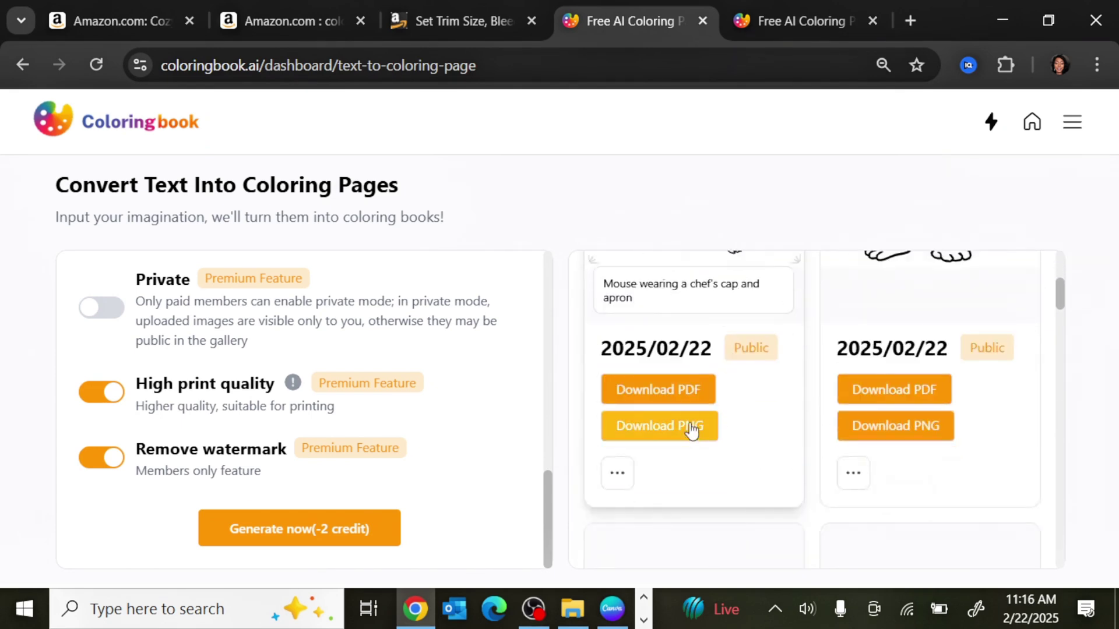
{"action": "left_click", "coordinate": [662, 434]}
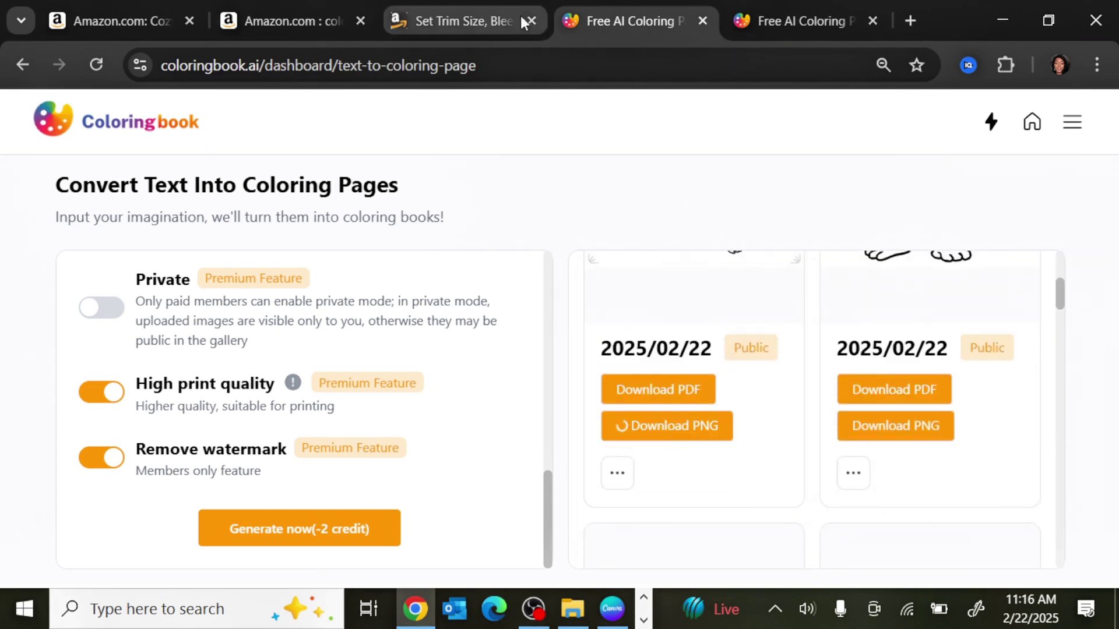
Step: Switch to the Word document and review the list of coloring page prompts
{"action": "left_click", "coordinate": [643, 621]}
{"action": "left_click", "coordinate": [420, 609]}
{"action": "left_click", "coordinate": [622, 455]}
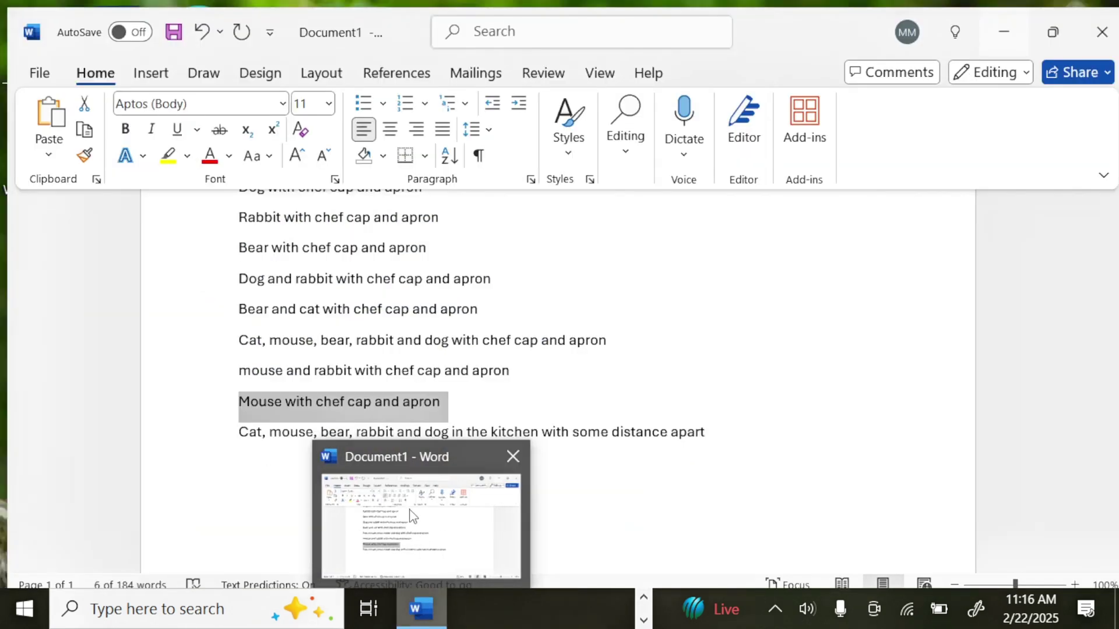
{"action": "left_click", "coordinate": [414, 516]}
{"action": "left_click", "coordinate": [617, 282]}
{"action": "scroll", "coordinate": [360, 288], "scroll_direction": "up", "scroll_amount": 1}
{"action": "scroll", "coordinate": [359, 289], "scroll_direction": "up", "scroll_amount": 4}
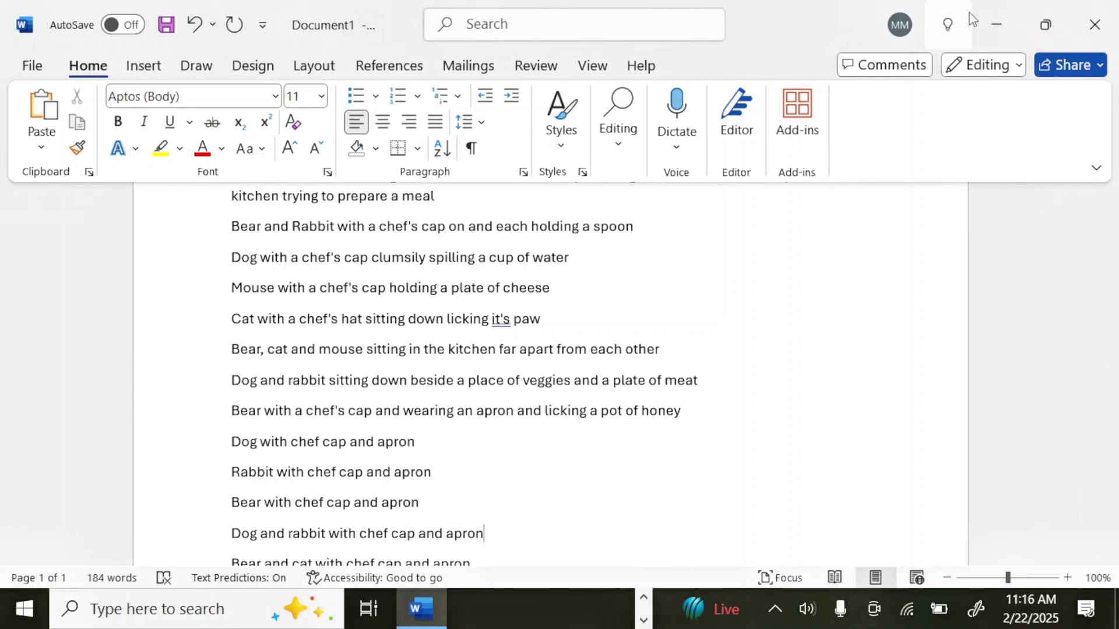
{"action": "left_click", "coordinate": [984, 18]}
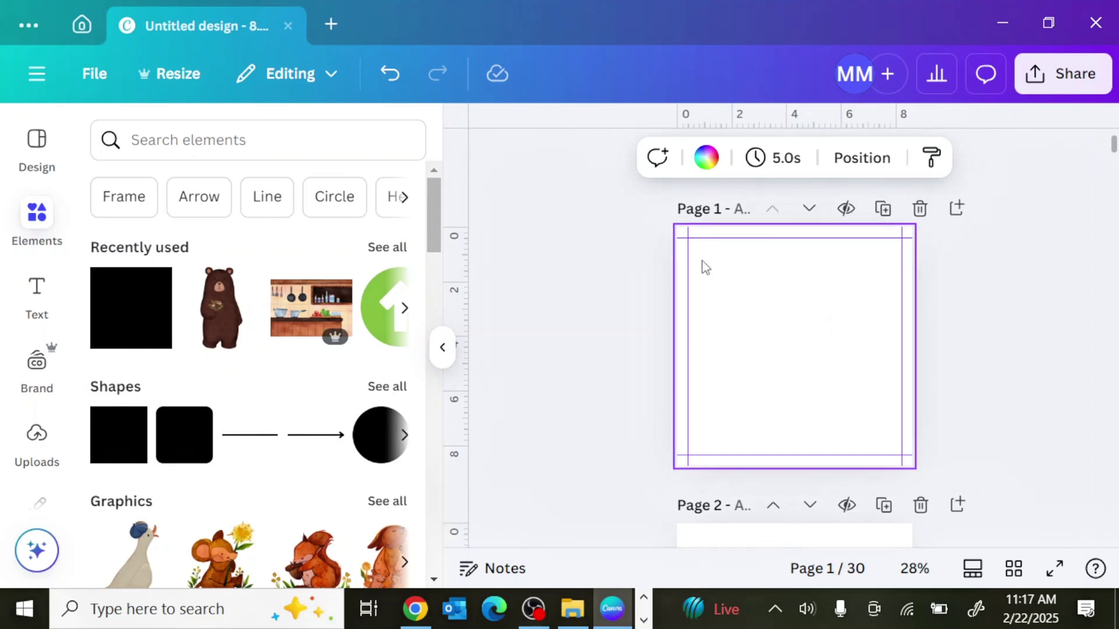
Step: In Canva, add the title "COMFY BUDDIES" to page 1 in the Borsok font and enlarge it to size 64 within the margin guides
{"action": "left_click", "coordinate": [589, 332]}
{"action": "left_click", "coordinate": [54, 296]}
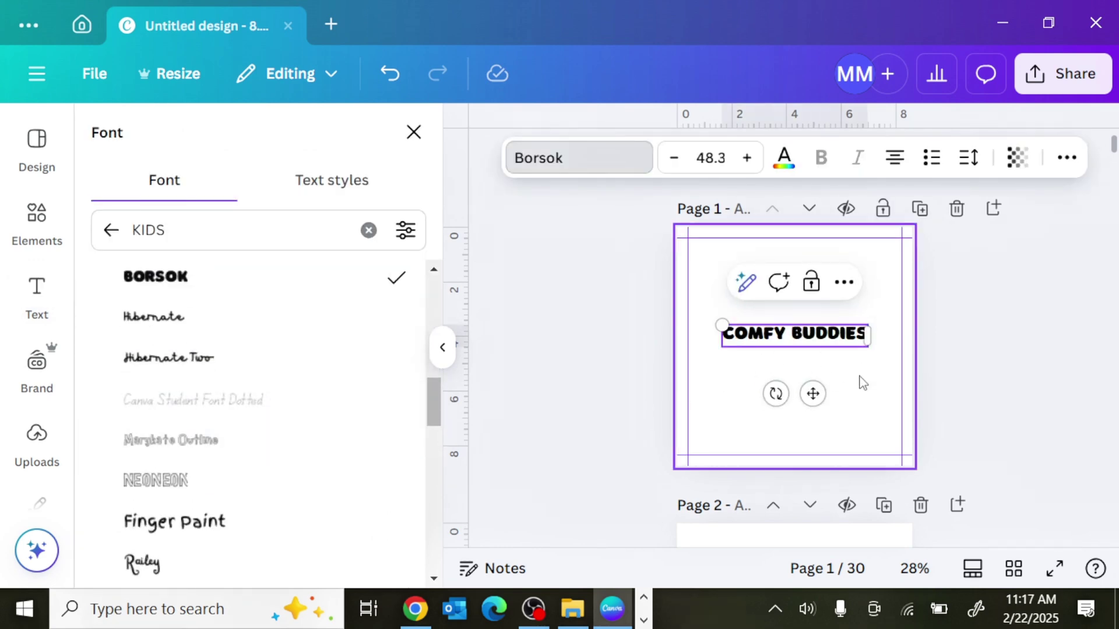
{"action": "left_click", "coordinate": [747, 340]}
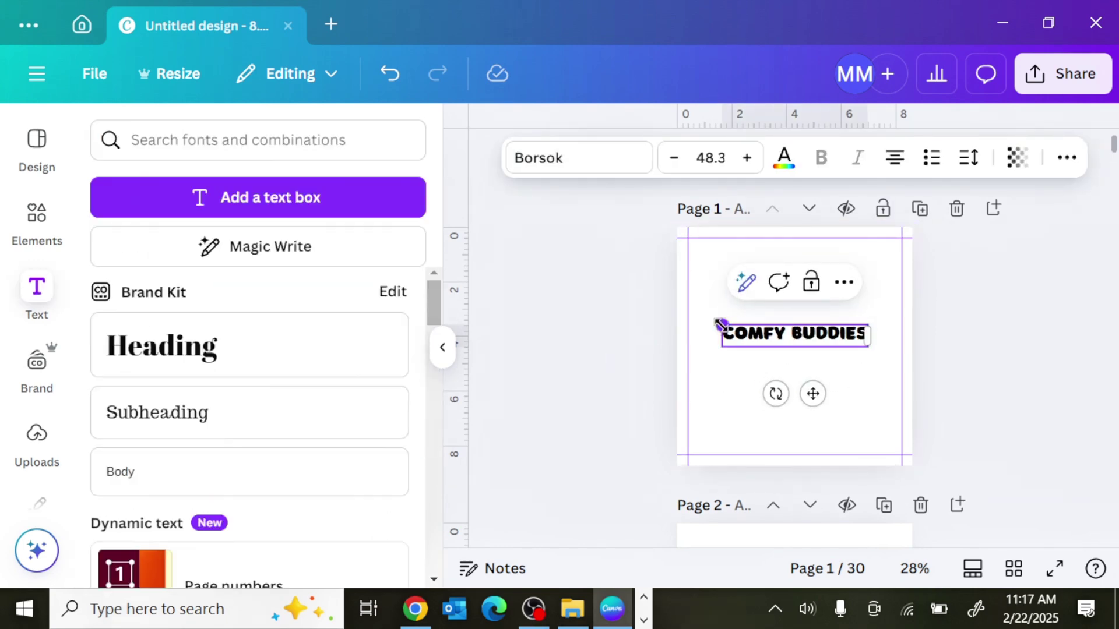
{"action": "left_click_drag", "start_coordinate": [721, 324], "coordinate": [682, 324]}
{"action": "left_click_drag", "start_coordinate": [793, 395], "coordinate": [816, 402]}
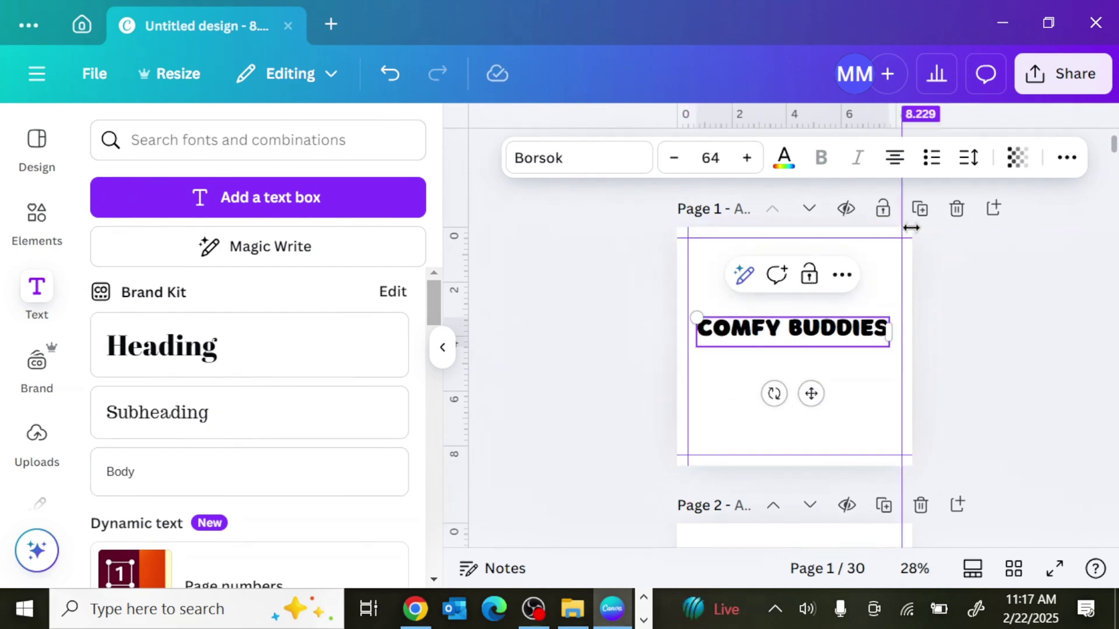
Step: Apply the Hollow text effect with thickness 50 to the COMFY BUDDIES title on page 1
{"action": "left_click", "coordinate": [1067, 158]}
{"action": "left_click", "coordinate": [815, 204]}
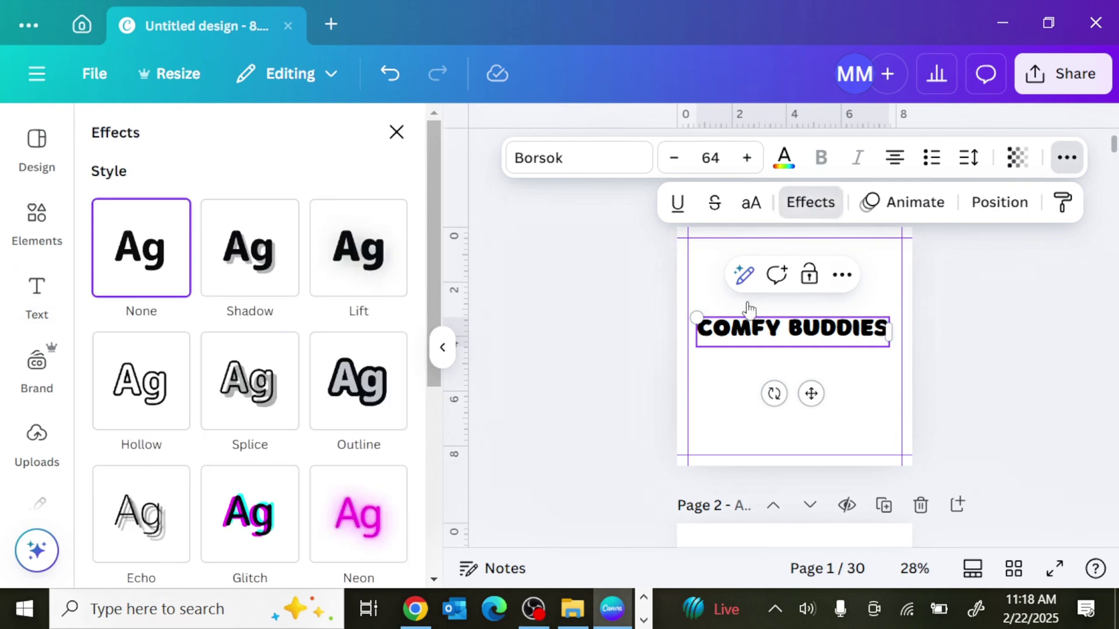
{"action": "left_click", "coordinate": [162, 405]}
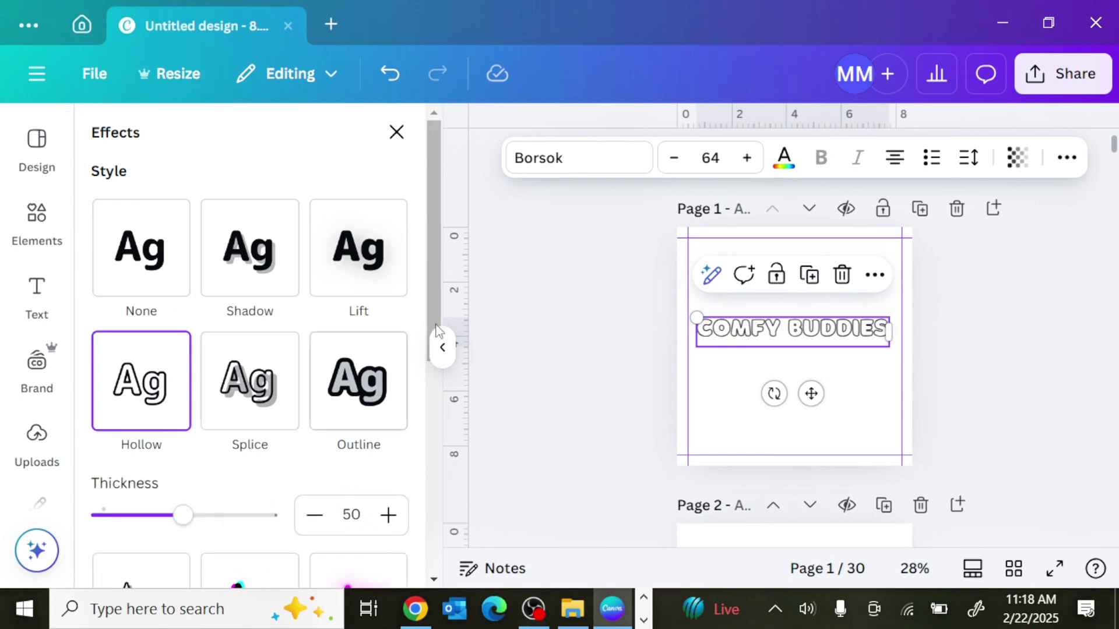
{"action": "left_click", "coordinate": [588, 324]}
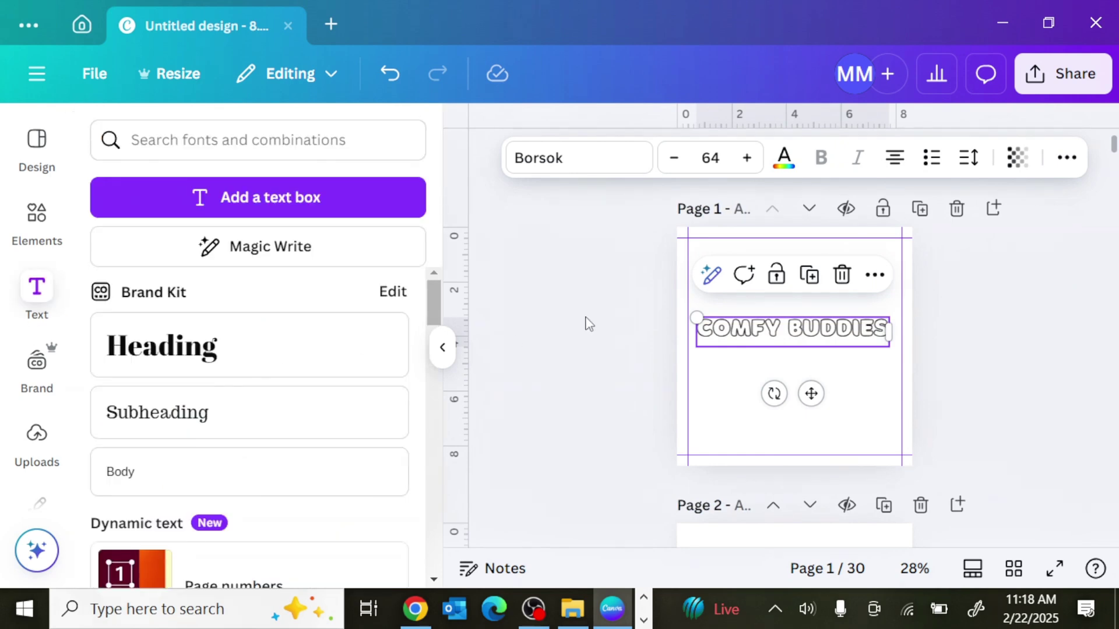
{"action": "left_click", "coordinate": [600, 373]}
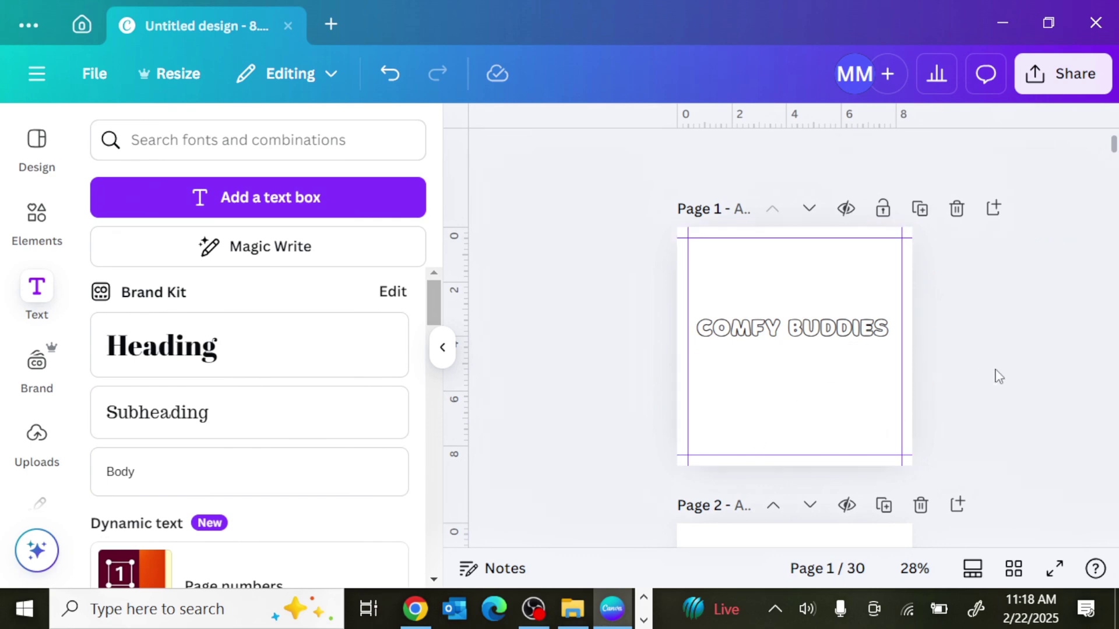
Step: Place the uploaded kitchen image of the bear, dog and rabbit on page 1
{"action": "left_click", "coordinate": [27, 230]}
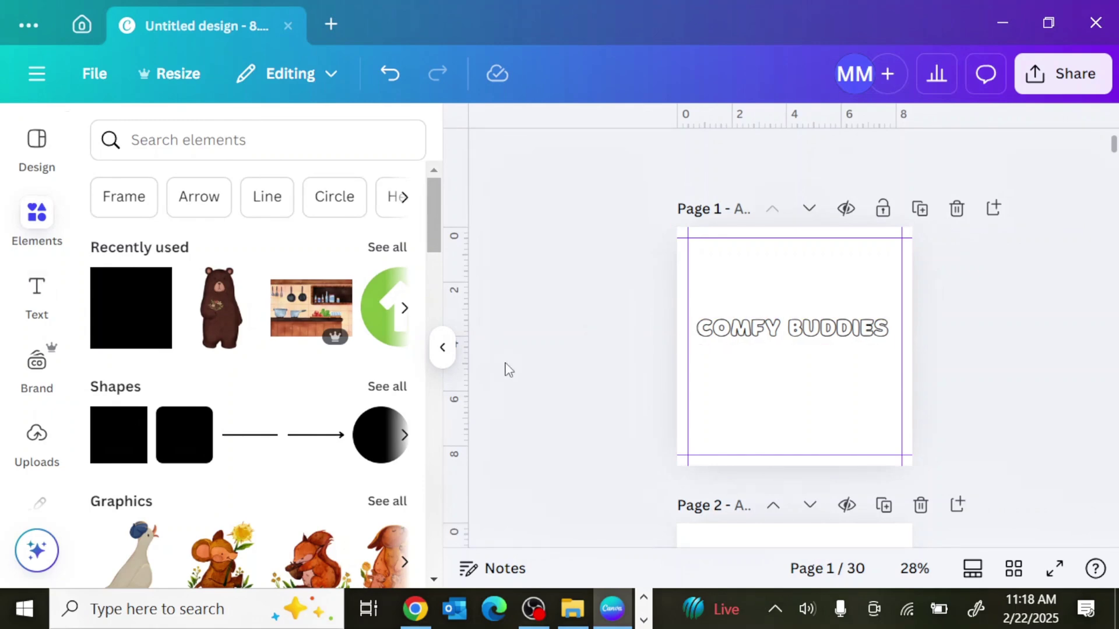
{"action": "left_click", "coordinate": [37, 434]}
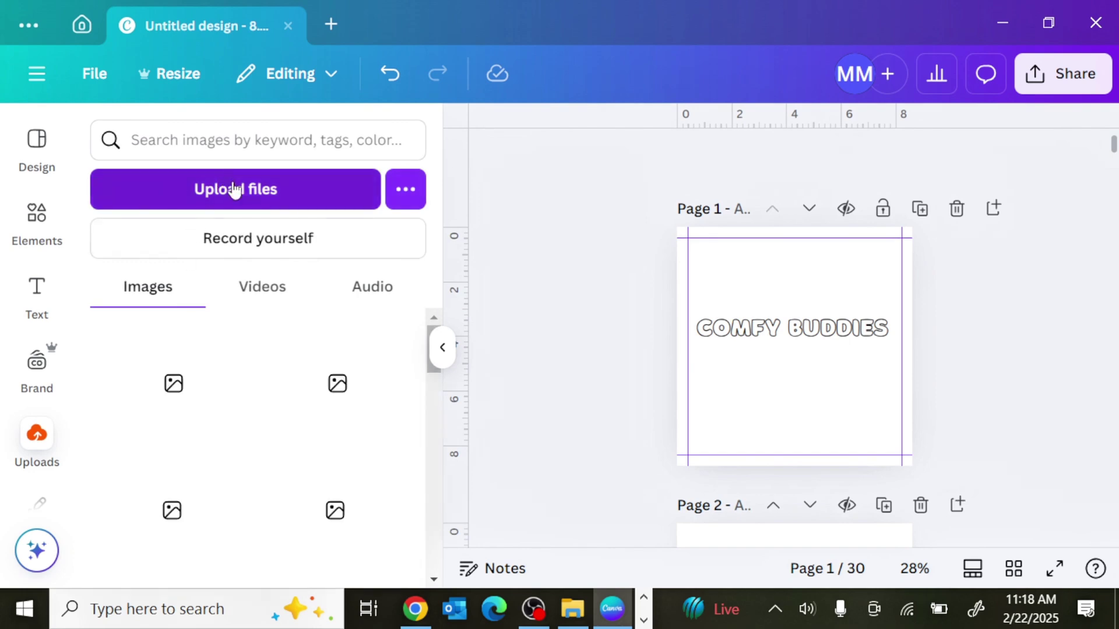
{"action": "left_click", "coordinate": [227, 188]}
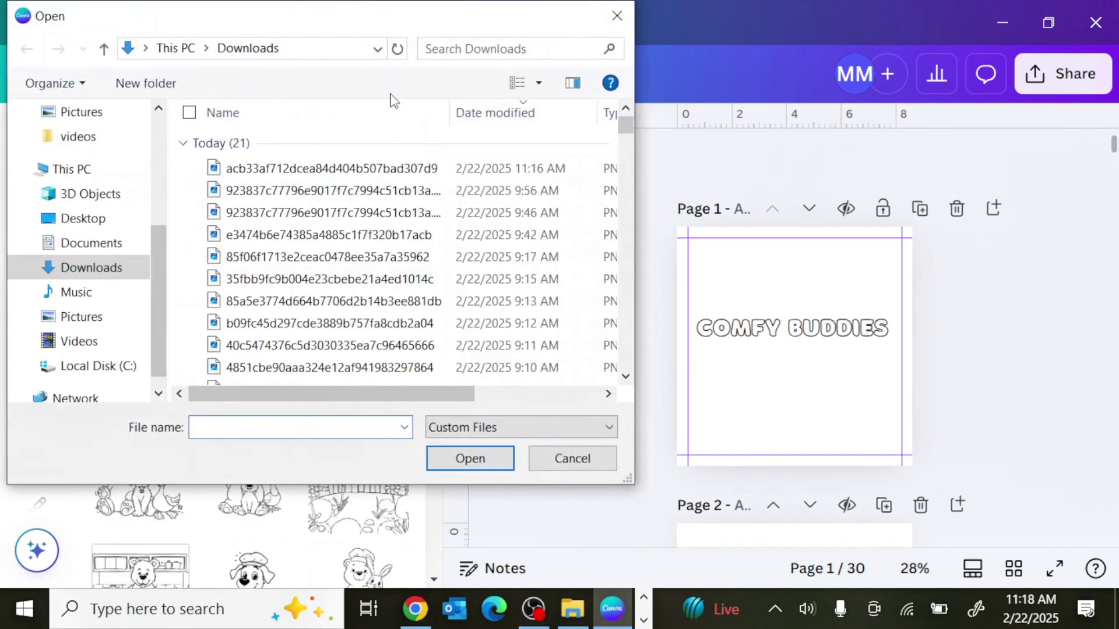
{"action": "left_click", "coordinate": [617, 16]}
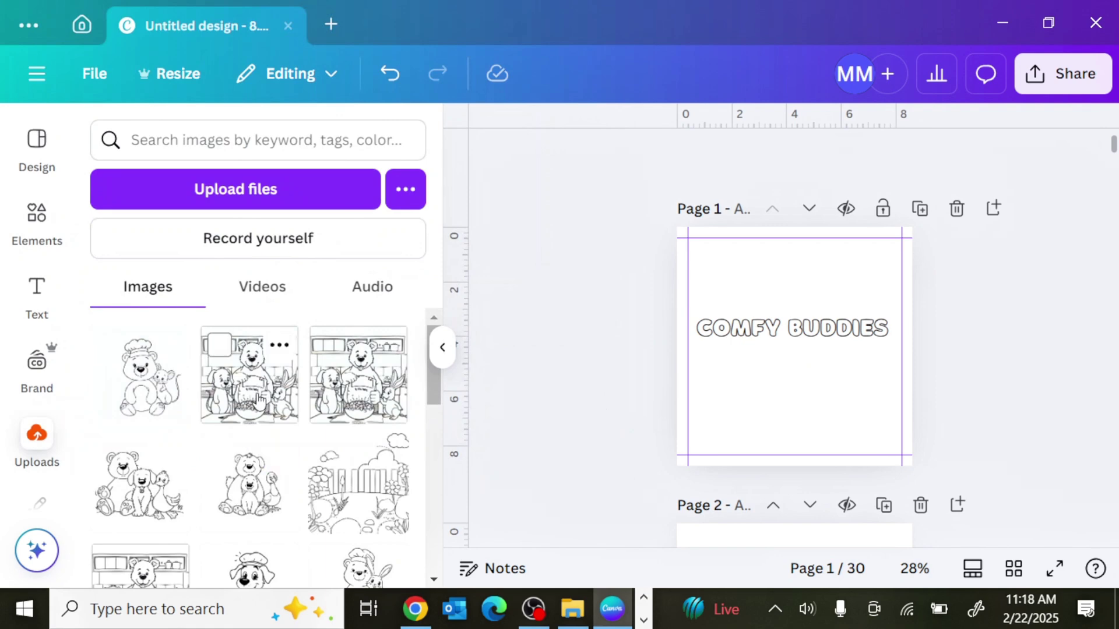
{"action": "scroll", "coordinate": [250, 446], "scroll_direction": "down", "scroll_amount": 3}
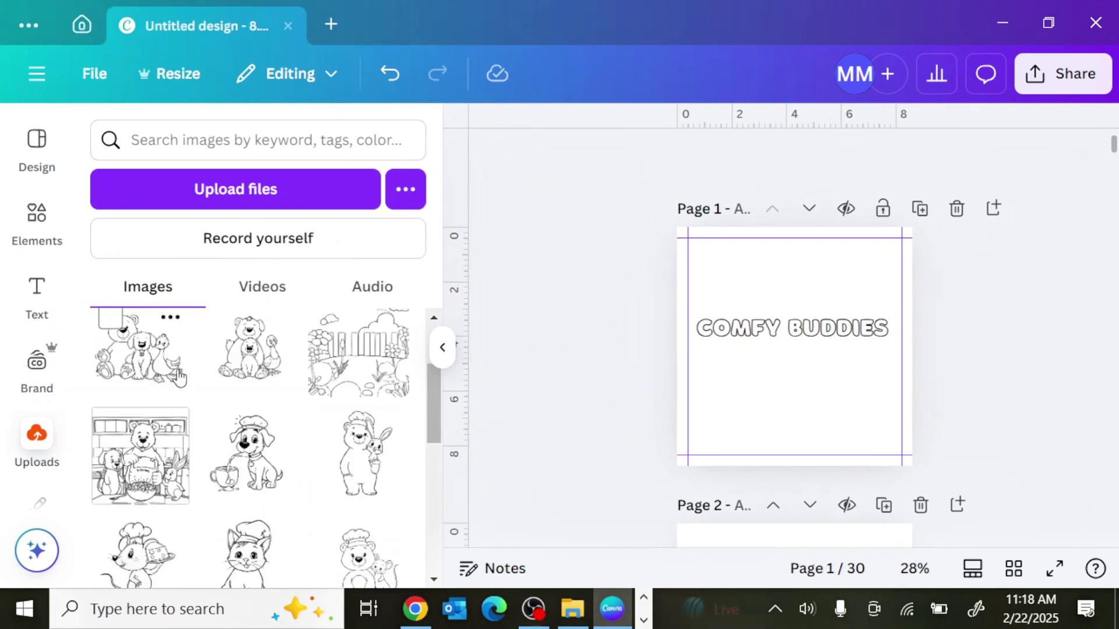
{"action": "left_click", "coordinate": [251, 401]}
{"action": "left_click_drag", "start_coordinate": [786, 367], "coordinate": [814, 327]}
Step: Move the COMFY BUDDIES title to the upper margin of page 1 and enlarge the kitchen image to fill the space below it
{"action": "left_click", "coordinate": [700, 335]}
{"action": "left_click_drag", "start_coordinate": [813, 399], "coordinate": [809, 354]}
{"action": "left_click_drag", "start_coordinate": [865, 417], "coordinate": [994, 549]}
{"action": "left_click_drag", "start_coordinate": [994, 549], "coordinate": [1009, 565]}
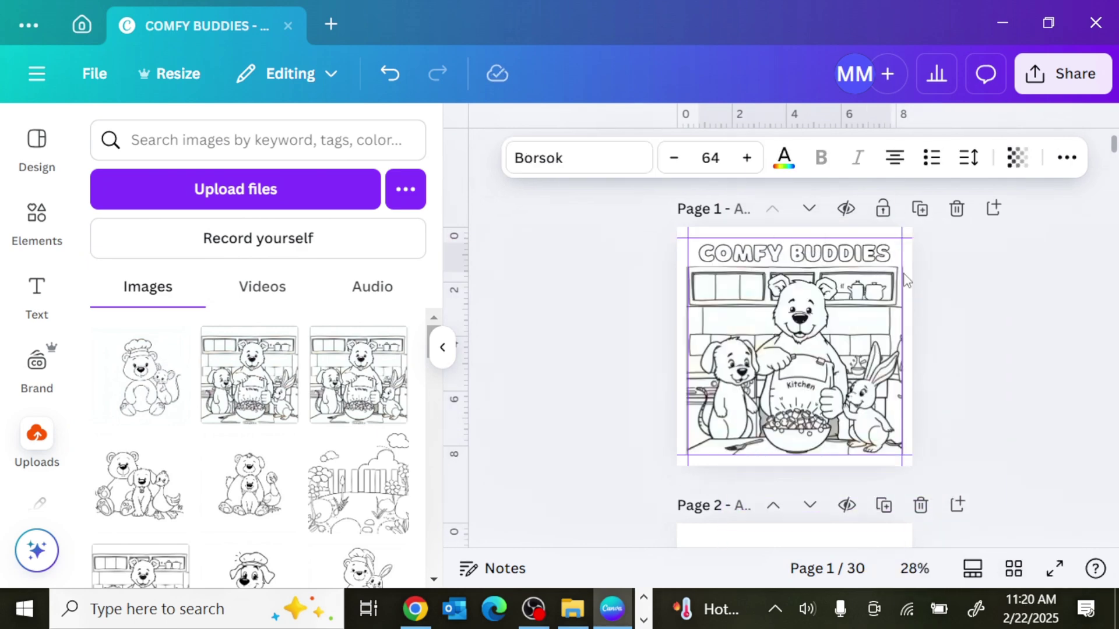
{"action": "left_click", "coordinate": [1000, 346]}
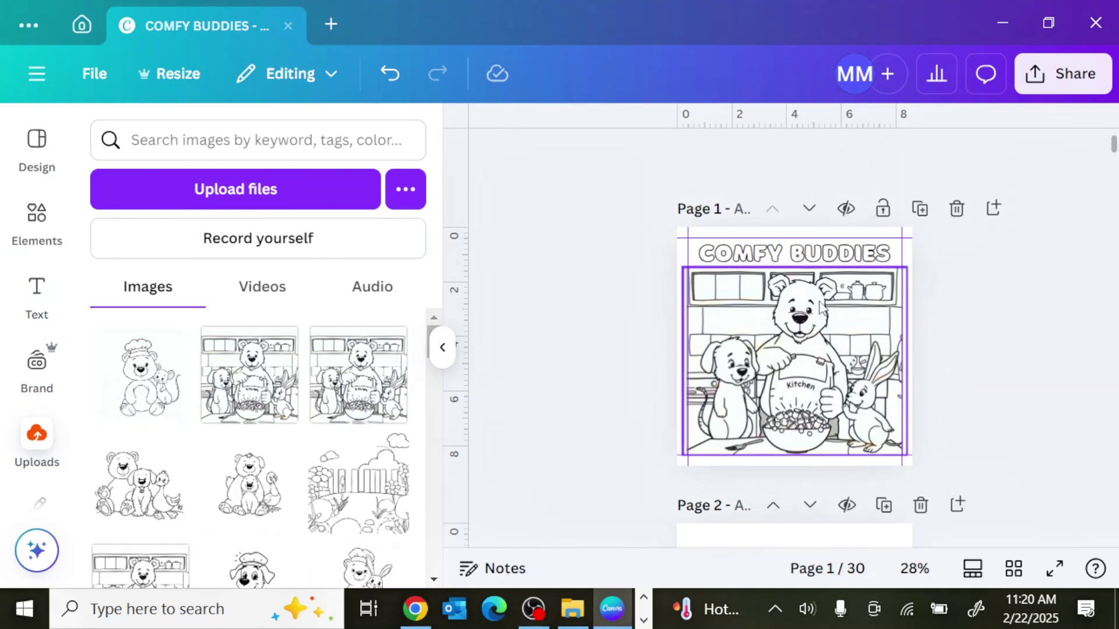
Step: Add the 2025 TFI copyright line with a copyright symbol and the no-reproduction notice near the lower margin of page 2
{"action": "scroll", "coordinate": [979, 369], "scroll_direction": "down", "scroll_amount": 2}
{"action": "scroll", "coordinate": [979, 369], "scroll_direction": "down", "scroll_amount": 1}
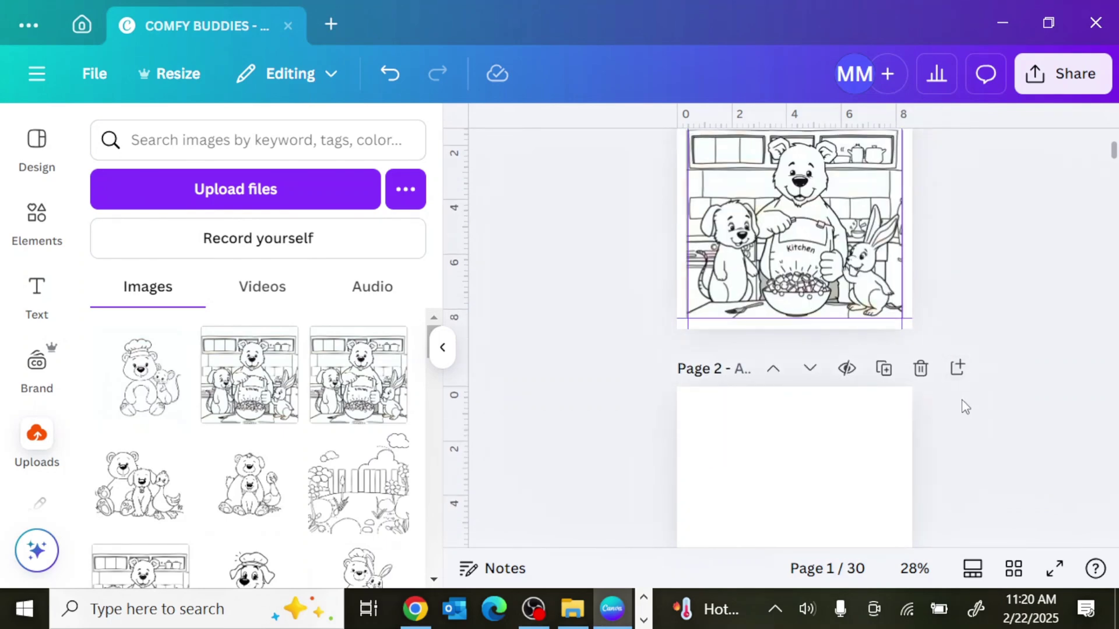
{"action": "left_click", "coordinate": [876, 394]}
{"action": "scroll", "coordinate": [876, 395], "scroll_direction": "up", "scroll_amount": 2}
{"action": "scroll", "coordinate": [852, 410], "scroll_direction": "down", "scroll_amount": 2}
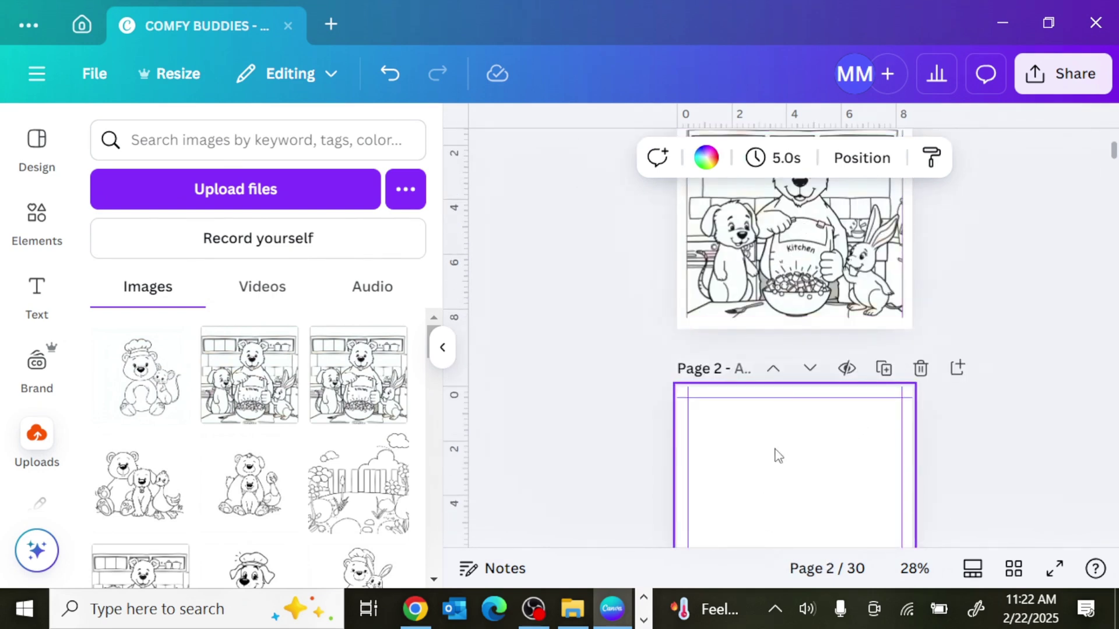
{"action": "left_click", "coordinate": [37, 297]}
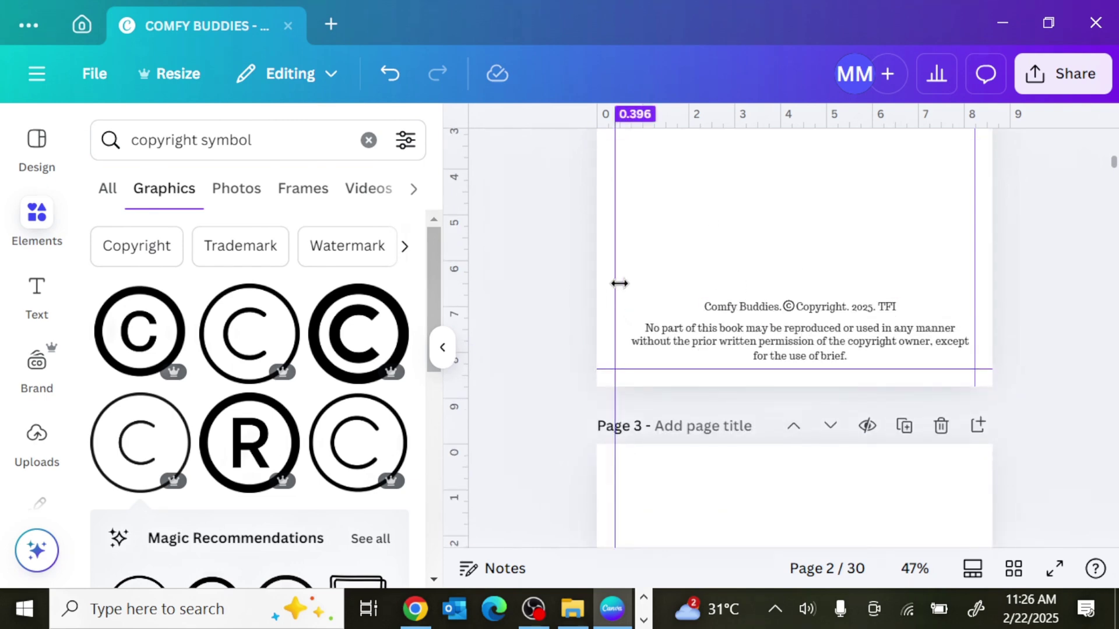
Step: Paste a copy of the hollow title text on page 3 and change it to "THIS BOOK BELONGS TO:" at size 42.2
{"action": "scroll", "coordinate": [854, 395], "scroll_direction": "down", "scroll_amount": 2}
{"action": "scroll", "coordinate": [959, 332], "scroll_direction": "down", "scroll_amount": 5}
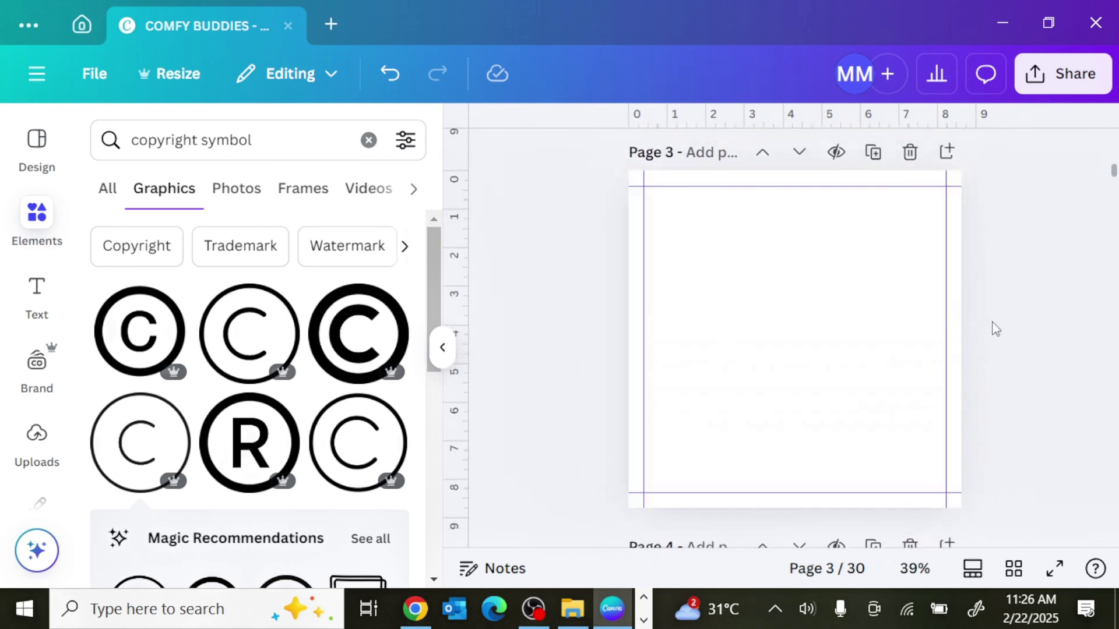
{"action": "key", "text": "ctrl+v"}
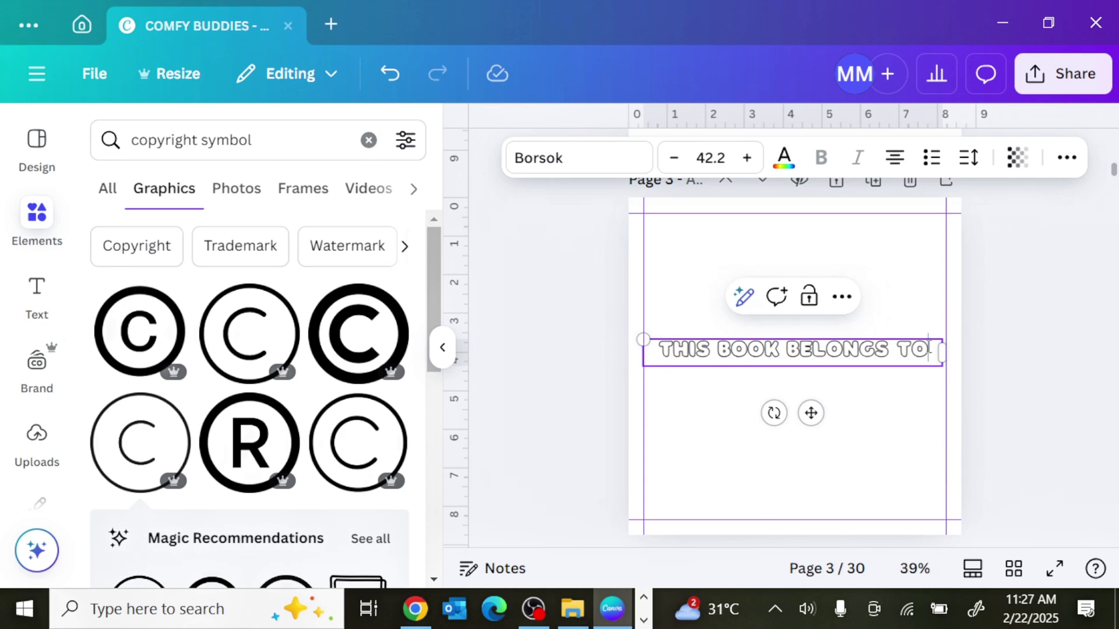
{"action": "type", "text": ":"}
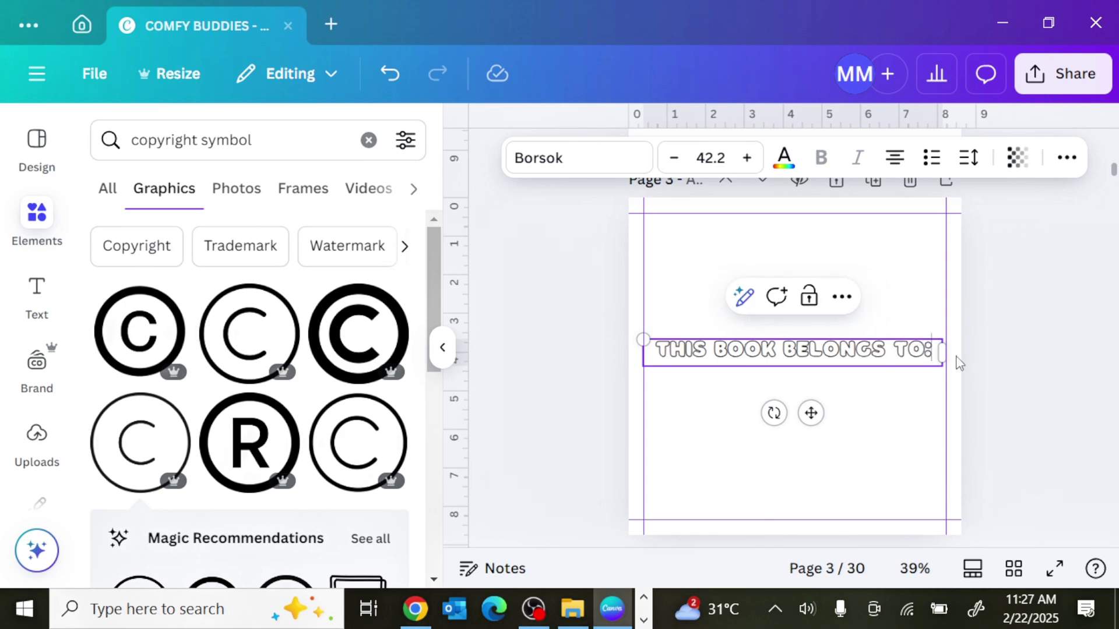
{"action": "left_click", "coordinate": [1016, 368]}
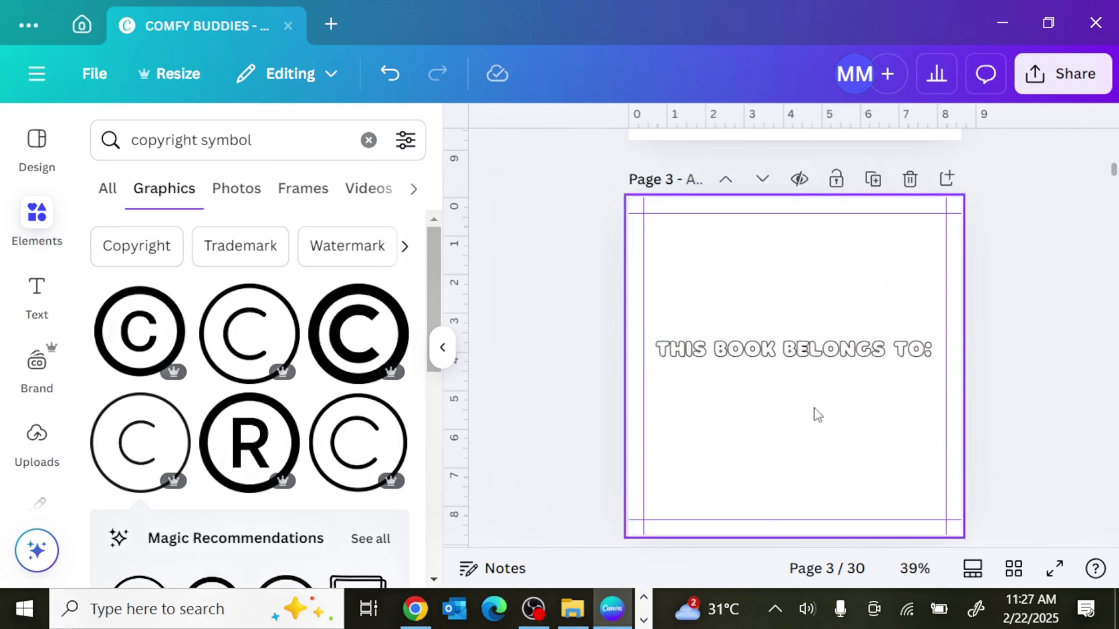
Step: Search the elements library for "dash" and browse the graphics for a dashed line
{"action": "left_click", "coordinate": [796, 416]}
{"action": "left_click", "coordinate": [368, 140]}
{"action": "left_click", "coordinate": [237, 133]}
{"action": "type", "text": "dah"}
{"action": "key", "text": "BackSpace"}
{"action": "type", "text": "sh"}
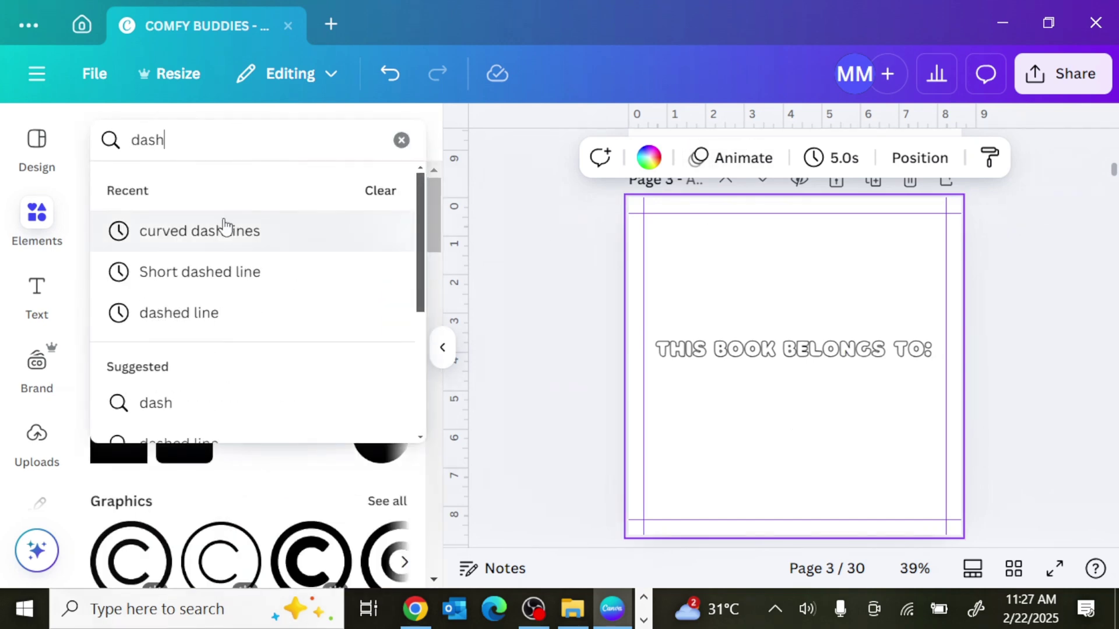
{"action": "key", "text": "Return"}
{"action": "left_click", "coordinate": [165, 189]}
{"action": "scroll", "coordinate": [315, 413], "scroll_direction": "down", "scroll_amount": 3}
{"action": "scroll", "coordinate": [315, 413], "scroll_direction": "down", "scroll_amount": 2}
{"action": "left_click_drag", "start_coordinate": [362, 419], "coordinate": [800, 436]}
{"action": "left_click", "coordinate": [816, 457]}
{"action": "left_click", "coordinate": [811, 389]}
{"action": "key", "text": "Delete"}
Step: Place a thin dashed line under "THIS BOOK BELONGS TO:" on page 3, stretch it to the text's width and nudge it left to align
{"action": "left_click_drag", "start_coordinate": [110, 389], "coordinate": [696, 453]}
{"action": "left_click", "coordinate": [738, 355]}
{"action": "left_click_drag", "start_coordinate": [771, 459], "coordinate": [885, 444]}
{"action": "left_click", "coordinate": [768, 400]}
{"action": "key", "text": "Left"}
{"action": "key", "text": "Left"}
{"action": "key", "text": "Left"}
{"action": "key", "text": "Left"}
{"action": "key", "text": "Left"}
{"action": "key", "text": "Left"}
{"action": "key", "text": "Left"}
{"action": "key", "text": "Left"}
{"action": "left_click", "coordinate": [1075, 361]}
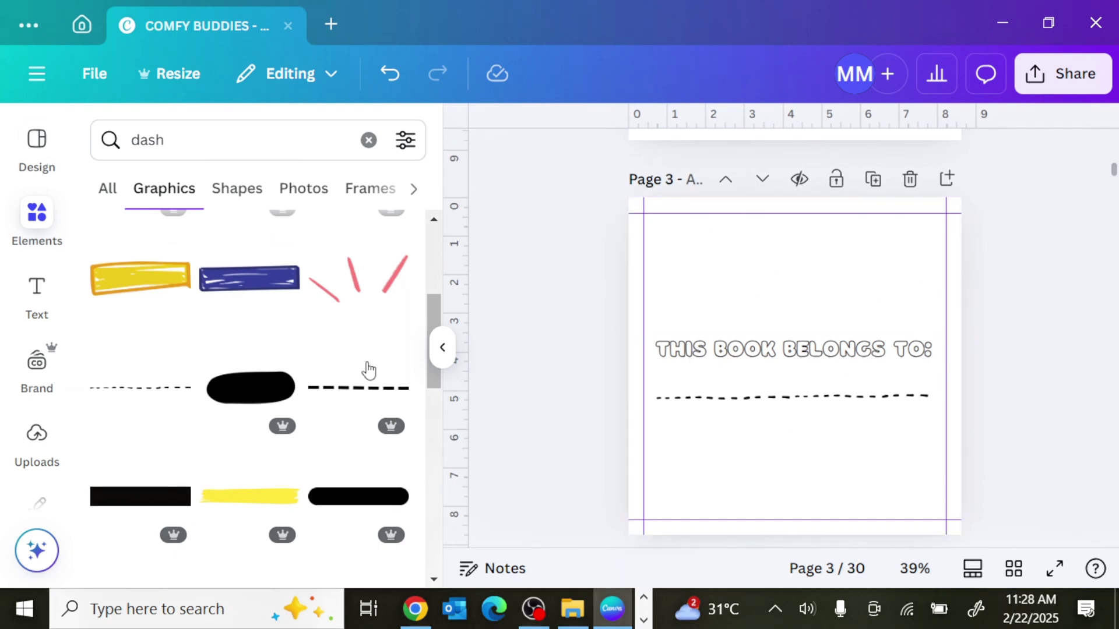
Step: Decorate page 3 with the uploaded chef bear and cat above the text and the cake-carrying mouse near the lower-right corner of the page
{"action": "left_click", "coordinate": [37, 439]}
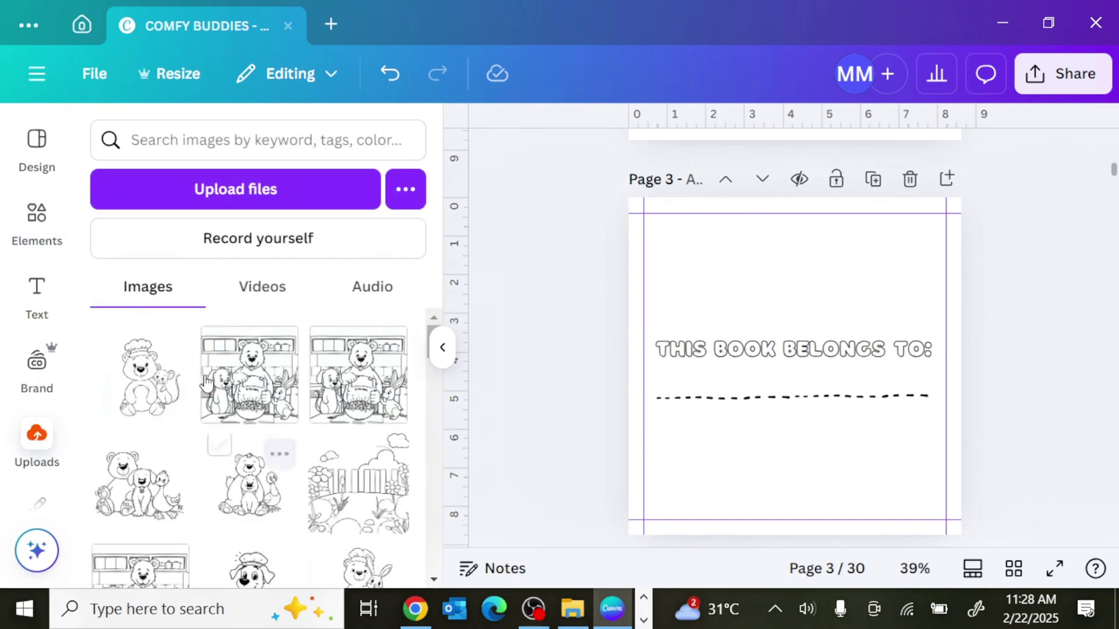
{"action": "left_click_drag", "start_coordinate": [165, 389], "coordinate": [775, 326]}
{"action": "left_click_drag", "start_coordinate": [870, 428], "coordinate": [781, 337]}
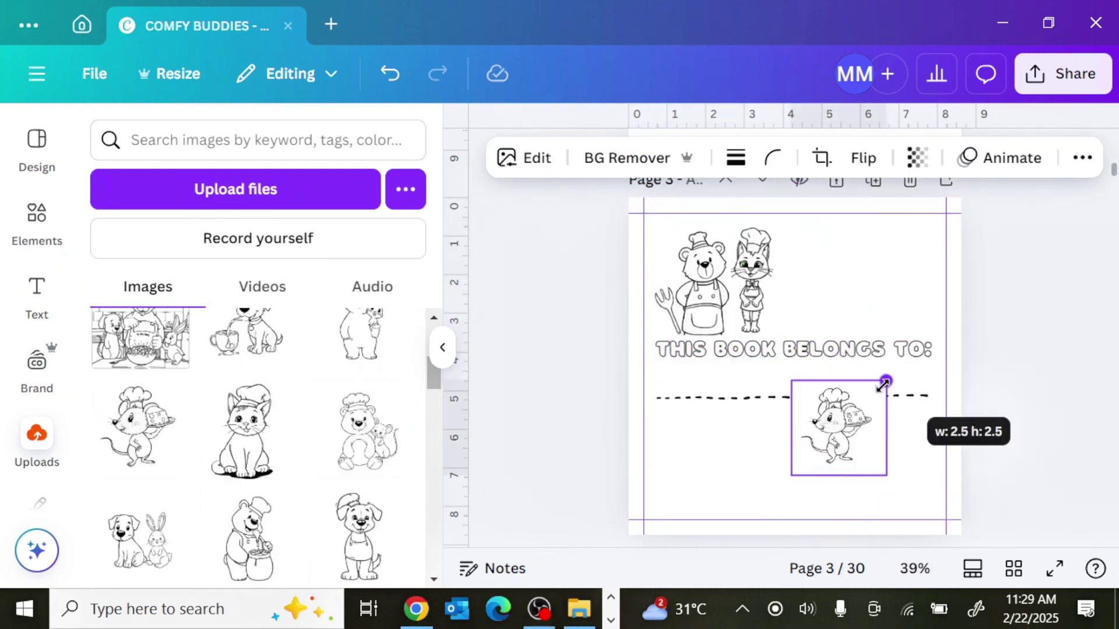
{"action": "left_click_drag", "start_coordinate": [852, 424], "coordinate": [909, 451]}
{"action": "left_click_drag", "start_coordinate": [844, 502], "coordinate": [829, 518]}
{"action": "left_click", "coordinate": [999, 373]}
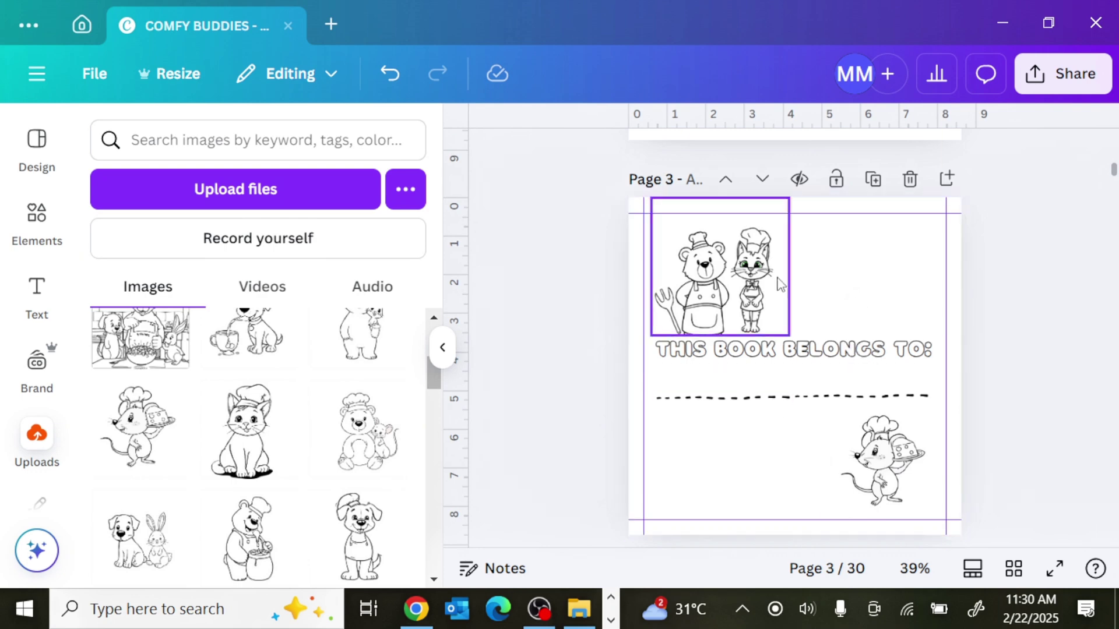
Step: Leave page 4 blank, place the uploaded sitting cat with a chef's hat on page 5 and shift it to the page's right side
{"action": "scroll", "coordinate": [781, 349], "scroll_direction": "down", "scroll_amount": 2}
{"action": "scroll", "coordinate": [824, 325], "scroll_direction": "down", "scroll_amount": 2}
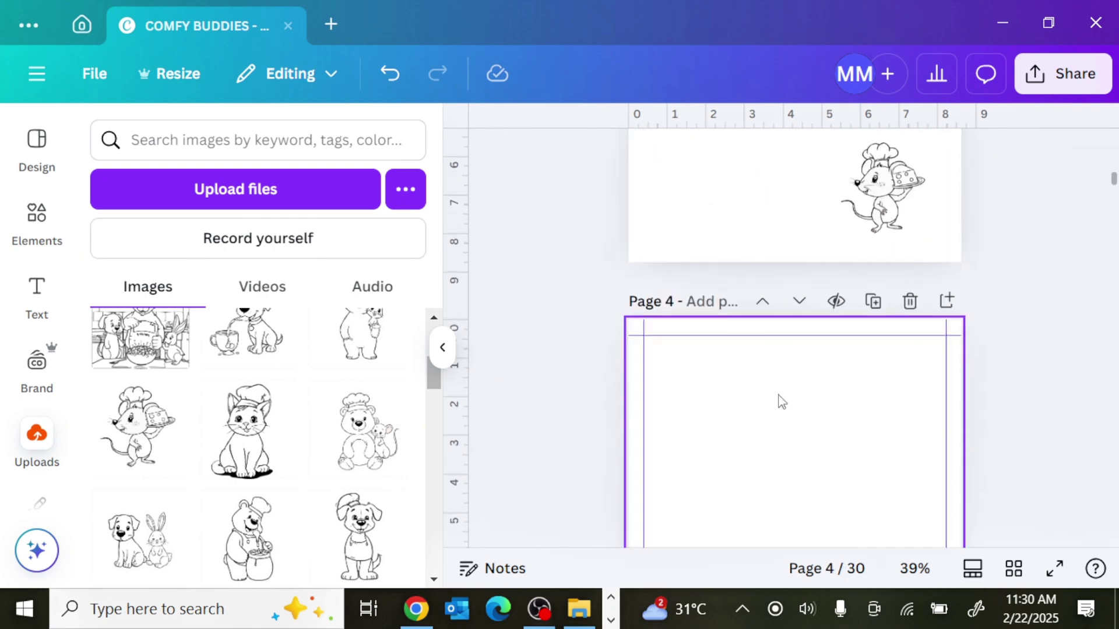
{"action": "scroll", "coordinate": [807, 239], "scroll_direction": "down", "scroll_amount": 8}
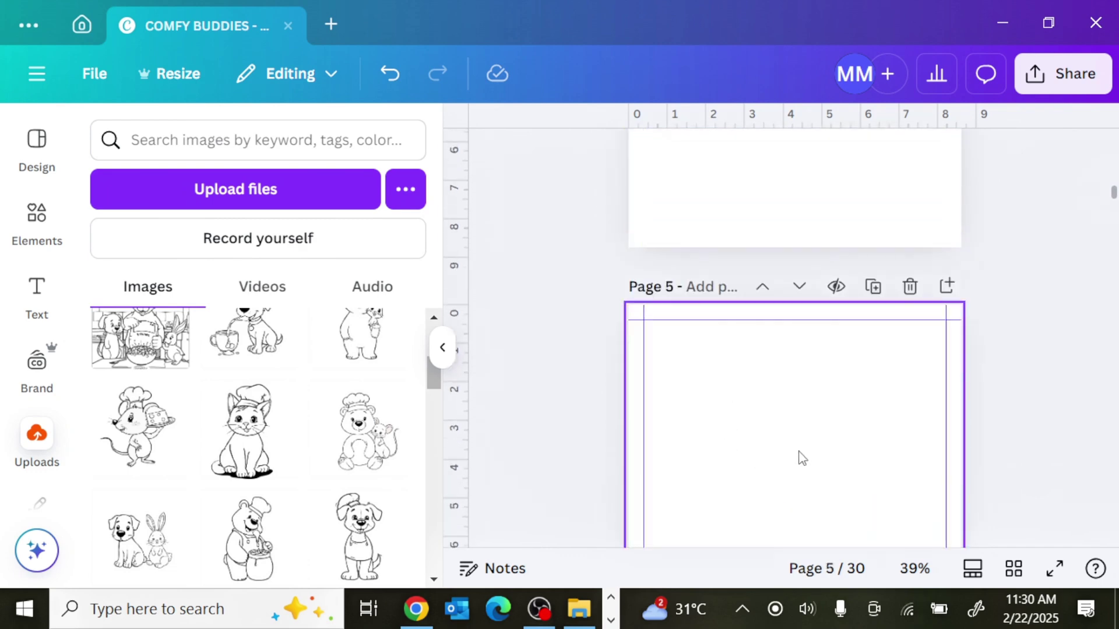
{"action": "scroll", "coordinate": [206, 486], "scroll_direction": "up", "scroll_amount": 5}
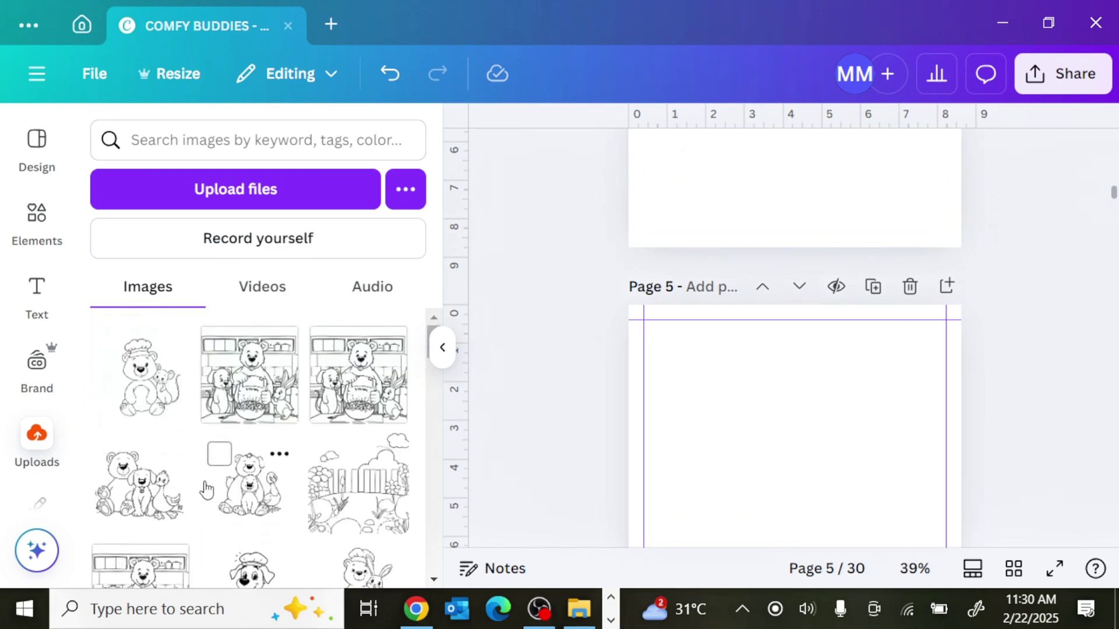
{"action": "scroll", "coordinate": [206, 487], "scroll_direction": "down", "scroll_amount": 4}
{"action": "left_click_drag", "start_coordinate": [239, 431], "coordinate": [728, 417]}
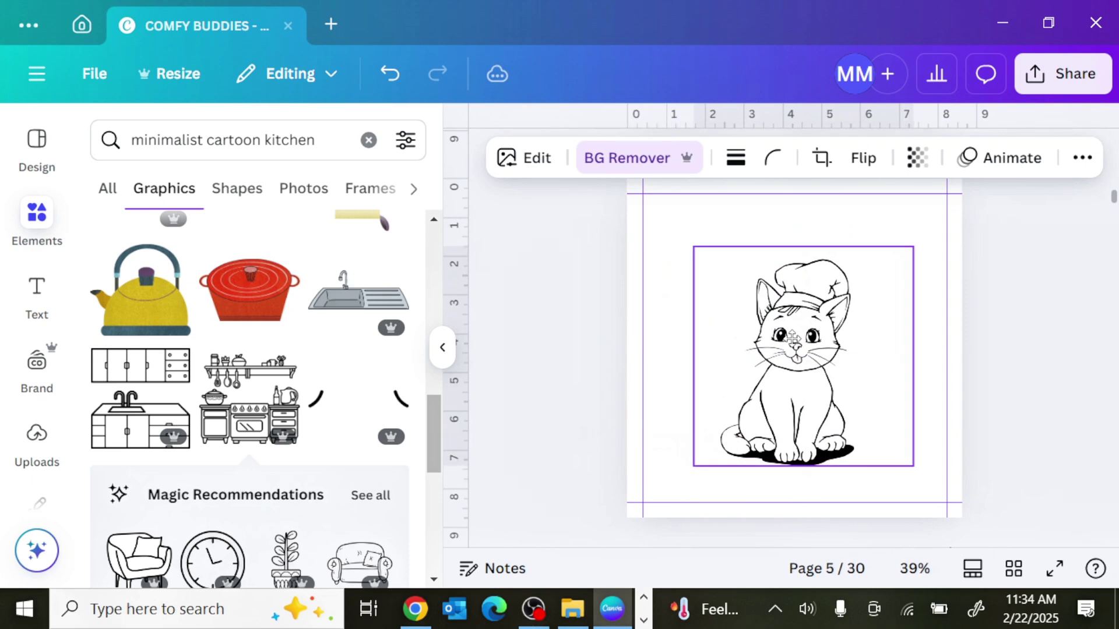
{"action": "left_click", "coordinate": [792, 338]}
{"action": "left_click_drag", "start_coordinate": [803, 374], "coordinate": [877, 373]}
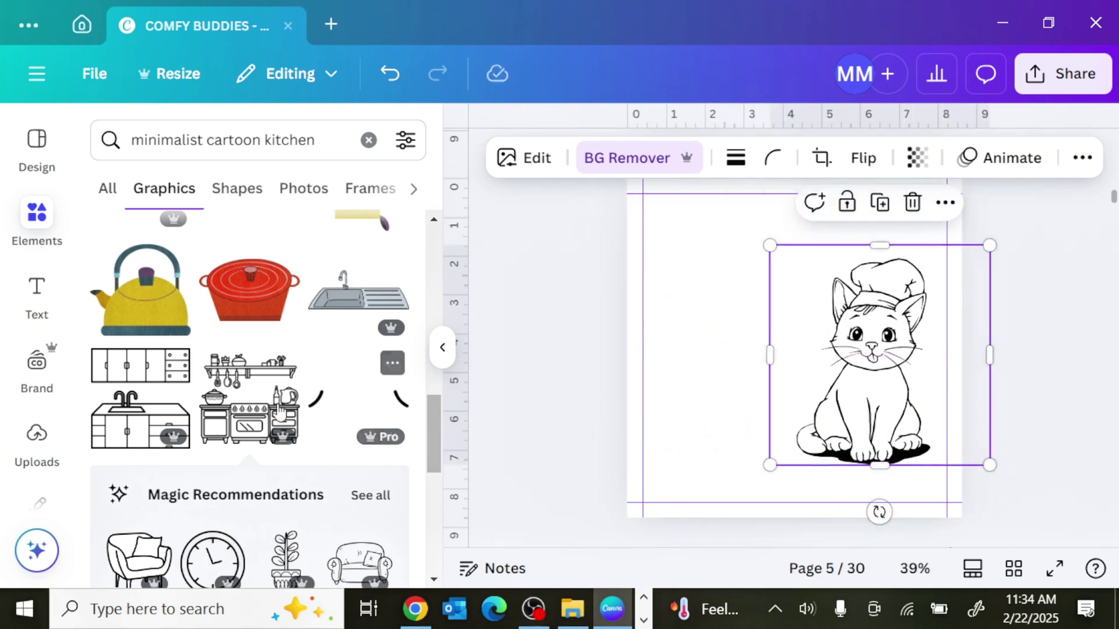
Step: Add the outlined stove and utensil shelf graphic to page 5, enlarged to the left of the cat
{"action": "scroll", "coordinate": [222, 417], "scroll_direction": "down", "scroll_amount": 3}
{"action": "left_click_drag", "start_coordinate": [250, 273], "coordinate": [757, 290]}
{"action": "left_click_drag", "start_coordinate": [802, 348], "coordinate": [832, 375]}
{"action": "left_click", "coordinate": [566, 319]}
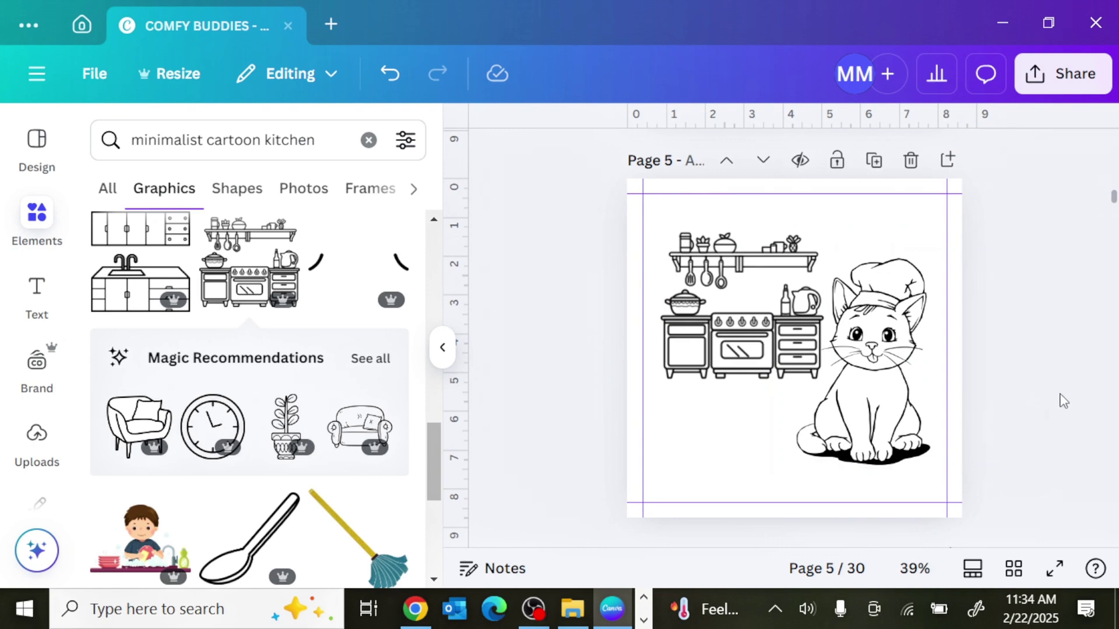
{"action": "scroll", "coordinate": [903, 361], "scroll_direction": "up", "scroll_amount": 5}
{"action": "scroll", "coordinate": [903, 362], "scroll_direction": "down", "scroll_amount": 5}
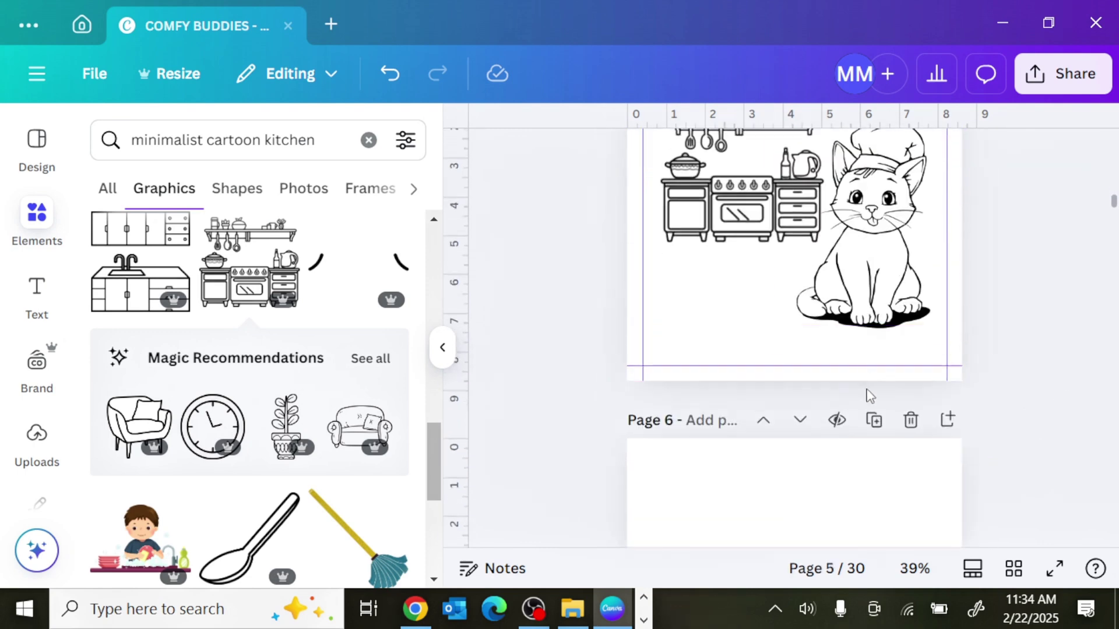
{"action": "scroll", "coordinate": [736, 477], "scroll_direction": "down", "scroll_amount": 8}
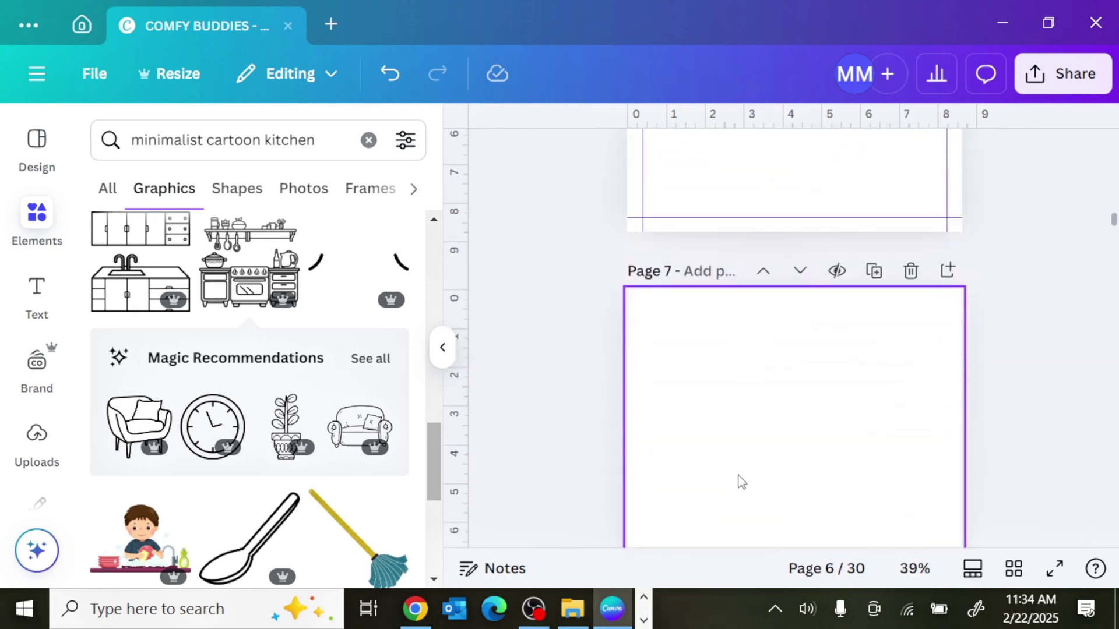
Step: Switch to coloringbook.ai in the browser and open the Photo To Coloring Page tool
{"action": "key", "text": "alt+Tab"}
{"action": "left_click", "coordinate": [669, 8]}
{"action": "left_click", "coordinate": [524, 21]}
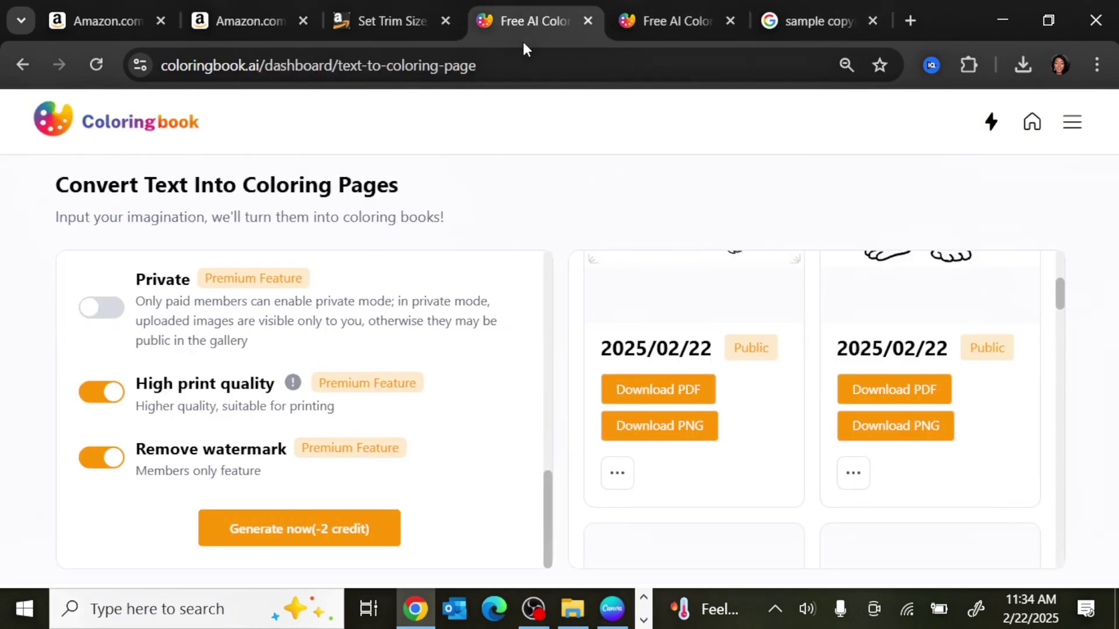
{"action": "scroll", "coordinate": [612, 312], "scroll_direction": "up", "scroll_amount": 3}
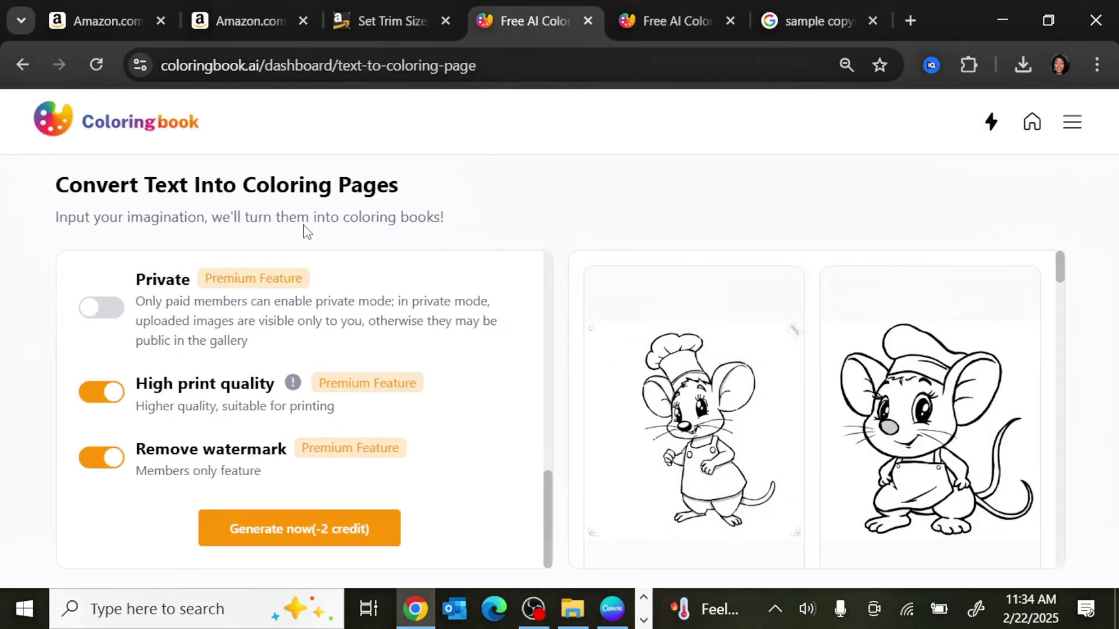
{"action": "left_click", "coordinate": [1071, 123]}
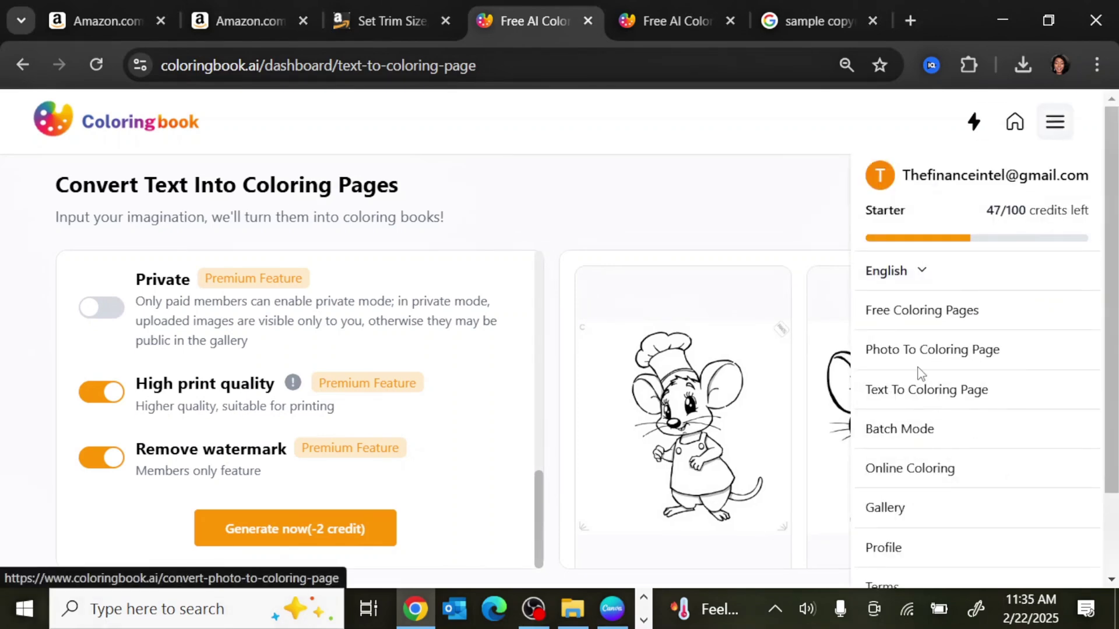
{"action": "left_click", "coordinate": [966, 350]}
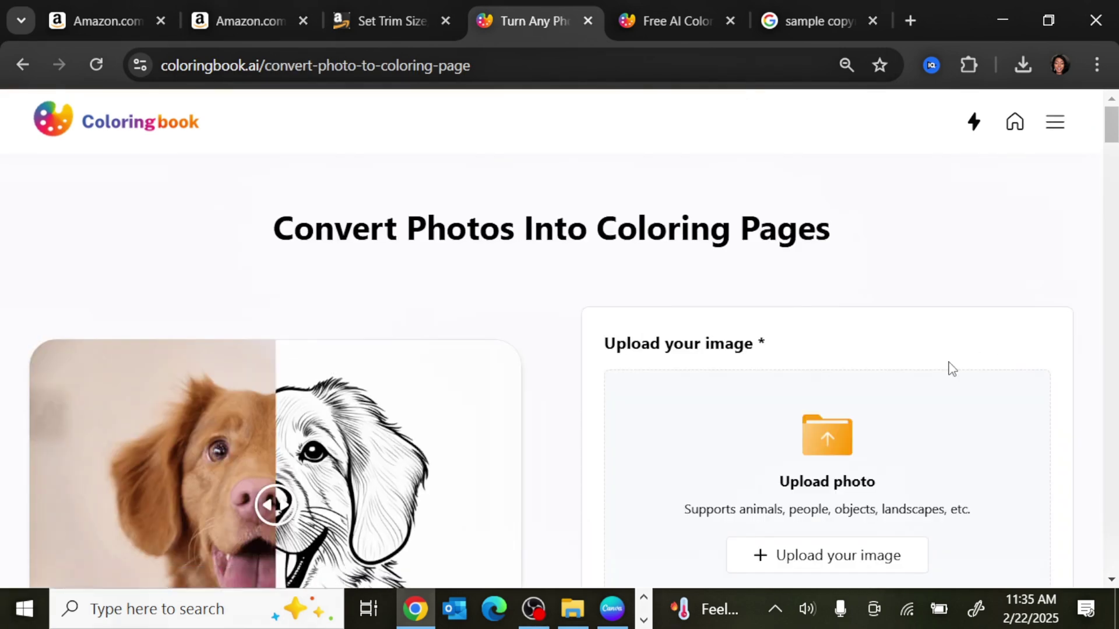
Step: Upload the picture "Thumbnail for Animation" and submit it for coloring page generation
{"action": "scroll", "coordinate": [670, 213], "scroll_direction": "down", "scroll_amount": 5}
{"action": "left_click", "coordinate": [810, 285]}
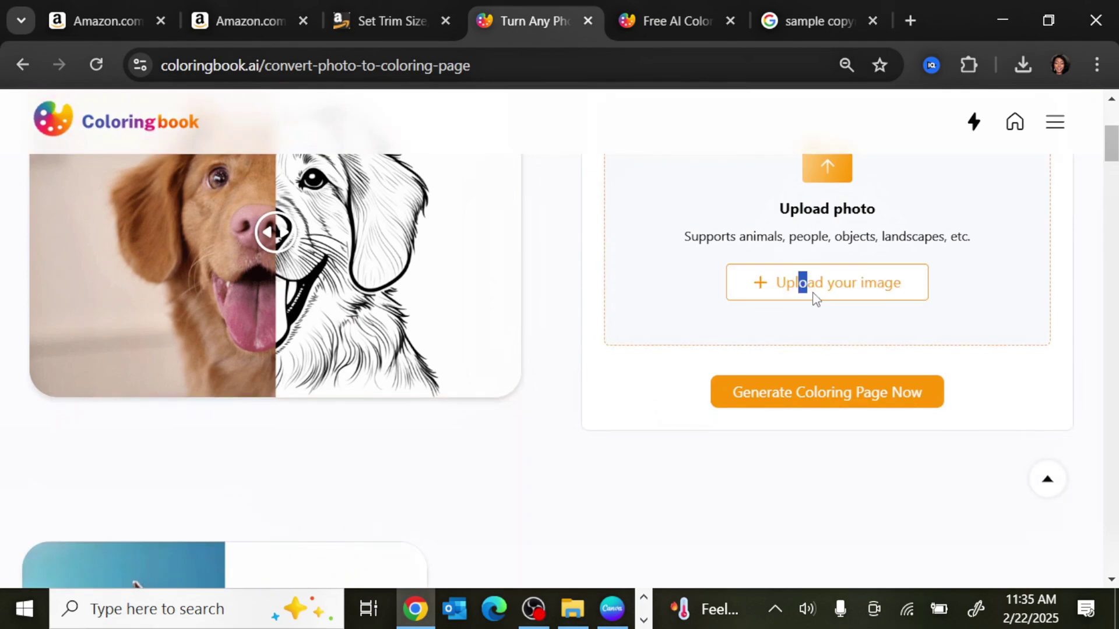
{"action": "scroll", "coordinate": [252, 218], "scroll_direction": "up", "scroll_amount": 2}
{"action": "left_click", "coordinate": [226, 283]}
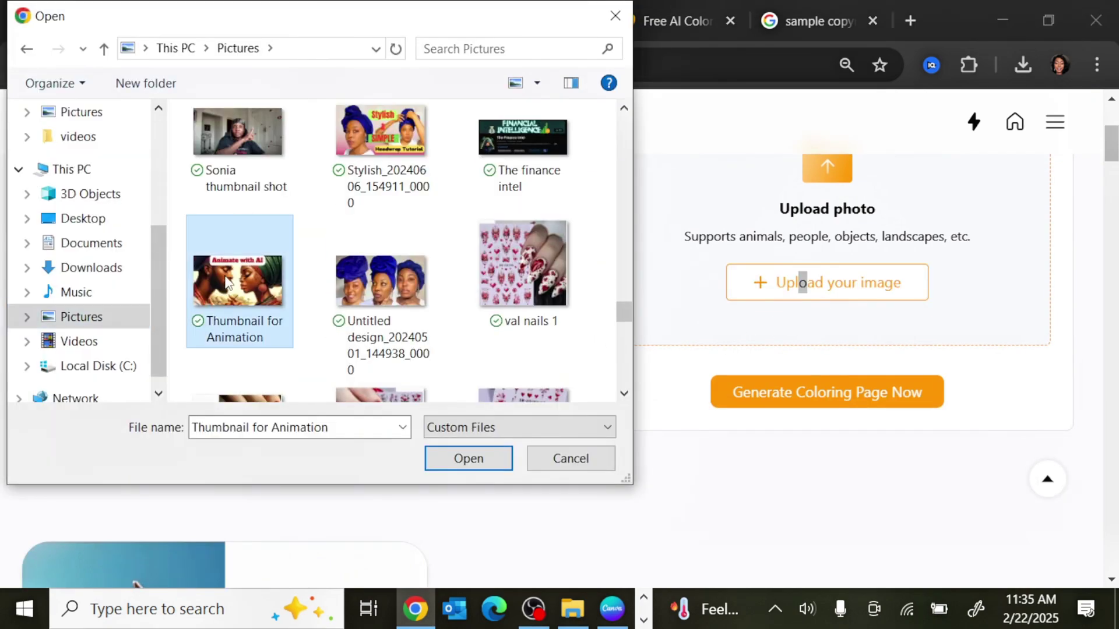
{"action": "left_click", "coordinate": [474, 458]}
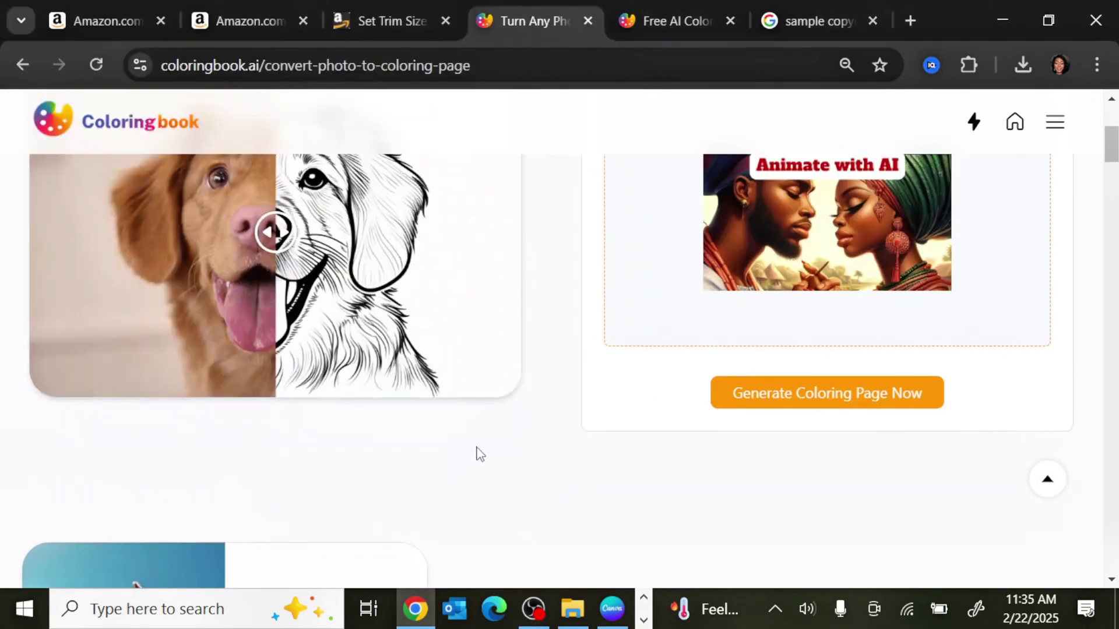
{"action": "scroll", "coordinate": [820, 352], "scroll_direction": "up", "scroll_amount": 2}
{"action": "left_click", "coordinate": [764, 529]}
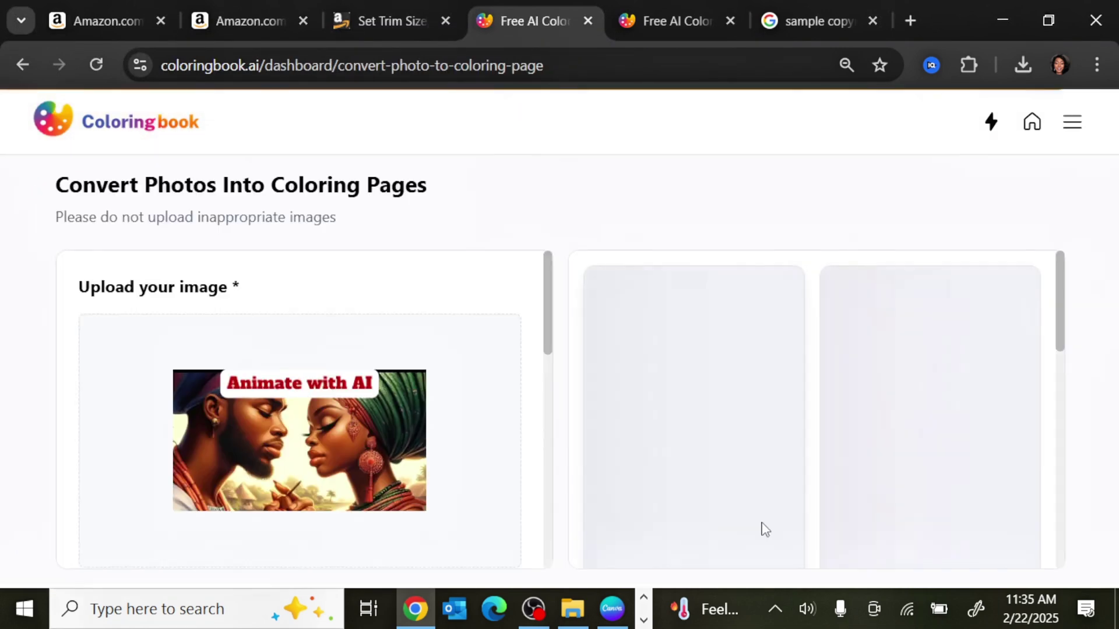
Step: Enable Preserve faces, Remove background and Remove watermark for the uploaded photo and generate a batch of 2 coloring pages
{"action": "scroll", "coordinate": [417, 372], "scroll_direction": "down", "scroll_amount": 5}
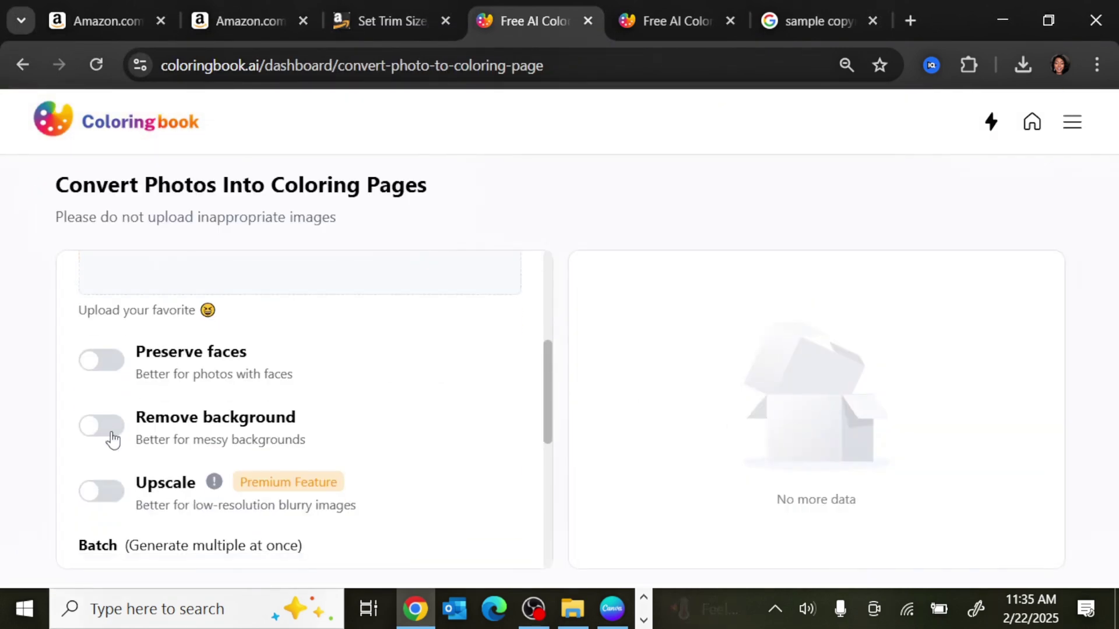
{"action": "left_click", "coordinate": [114, 370]}
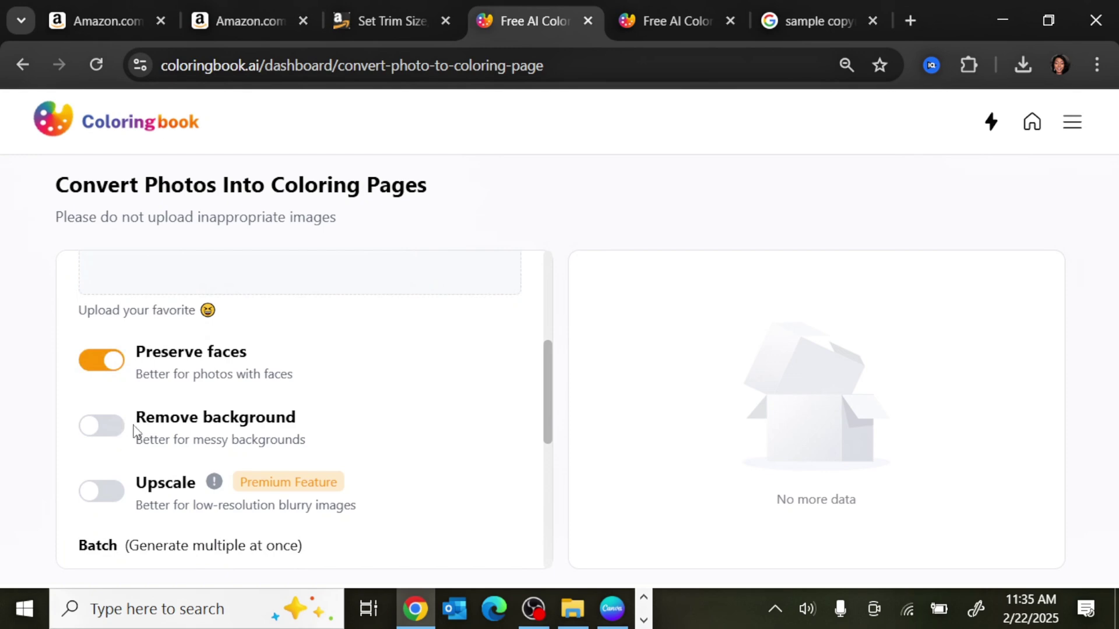
{"action": "left_click", "coordinate": [100, 425]}
{"action": "scroll", "coordinate": [175, 437], "scroll_direction": "down", "scroll_amount": 2}
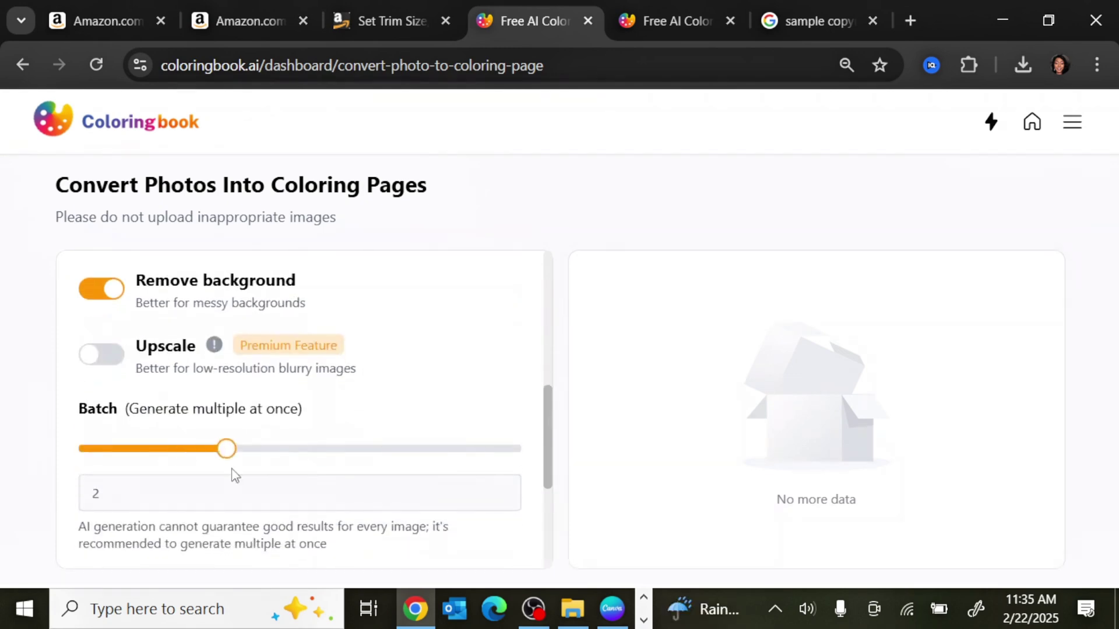
{"action": "scroll", "coordinate": [245, 490], "scroll_direction": "down", "scroll_amount": 2}
{"action": "scroll", "coordinate": [257, 518], "scroll_direction": "down", "scroll_amount": 2}
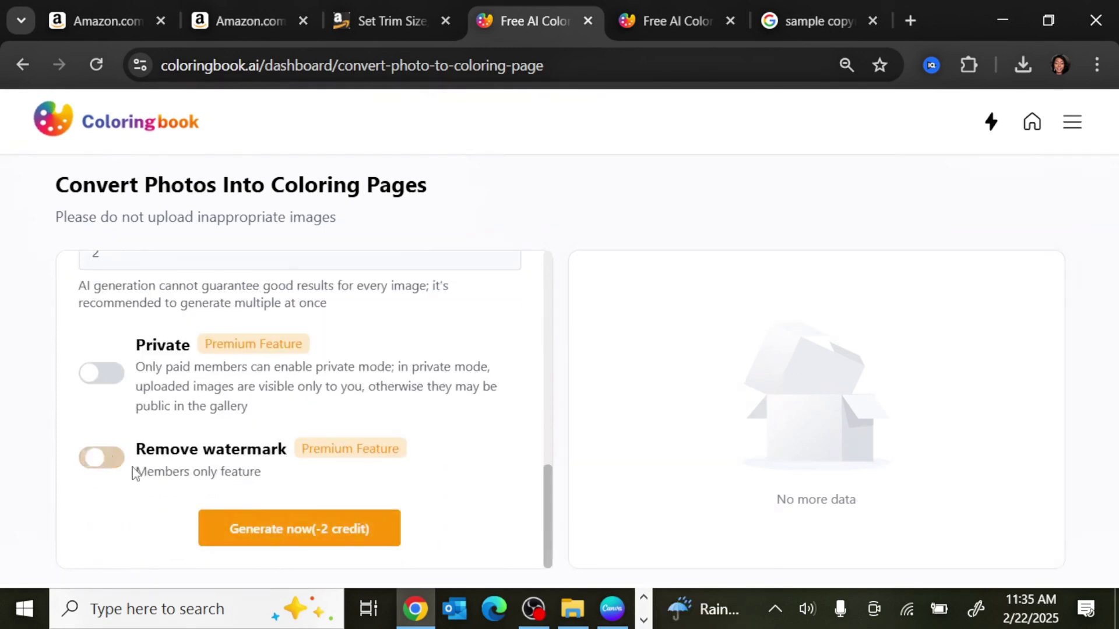
{"action": "left_click", "coordinate": [107, 462]}
{"action": "left_click", "coordinate": [290, 530]}
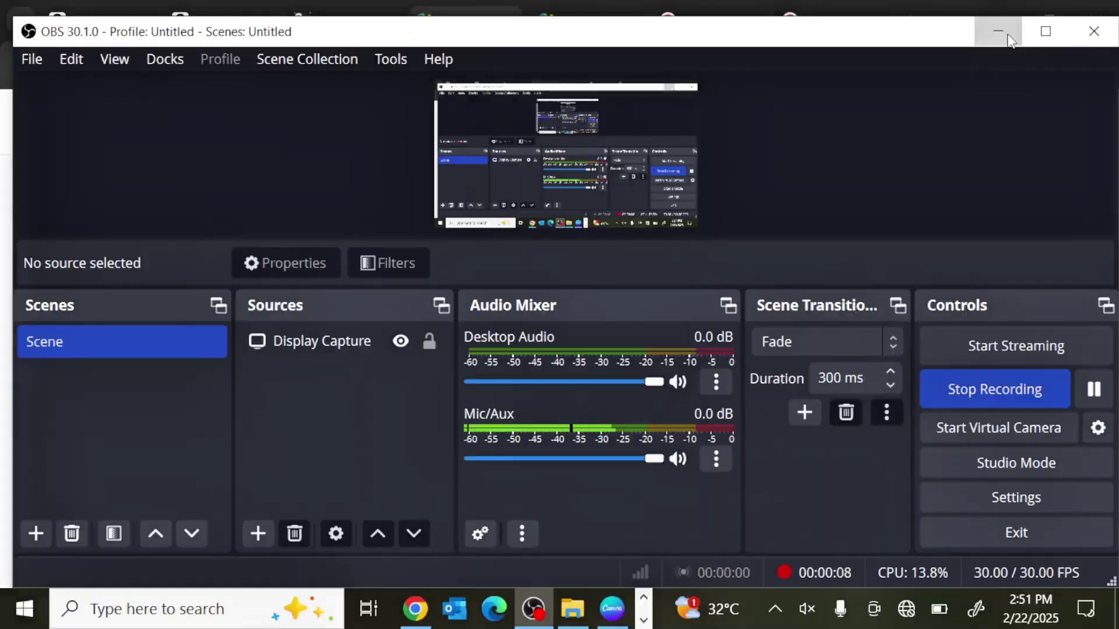
Step: Return to the coloringbook.ai results and check the account's remaining credits and available tools
{"action": "left_click", "coordinate": [1002, 30]}
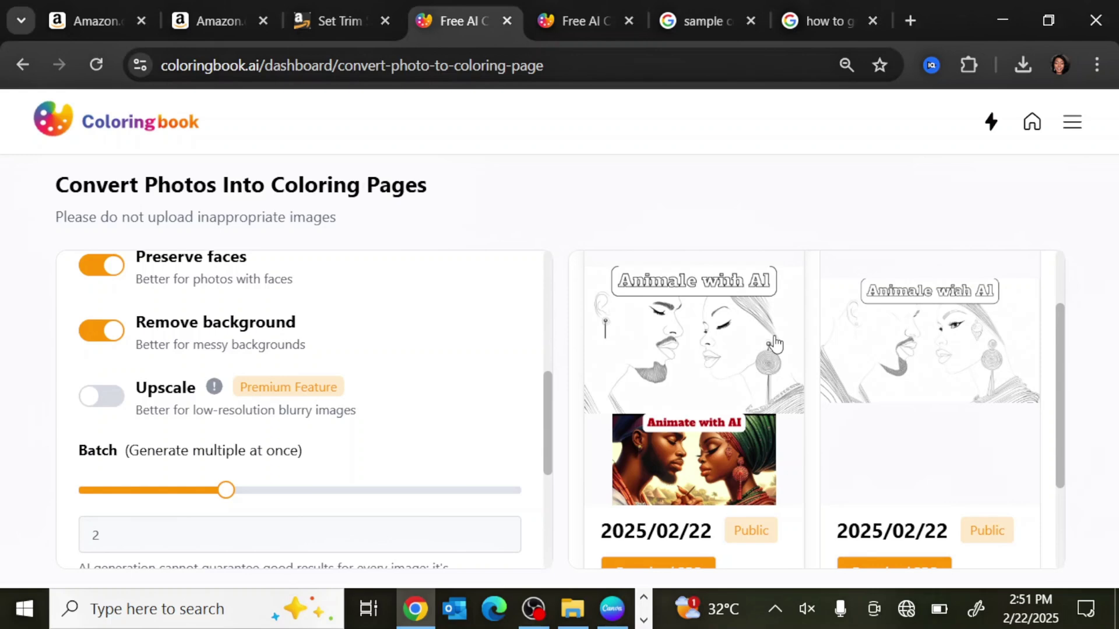
{"action": "left_click", "coordinate": [1068, 124]}
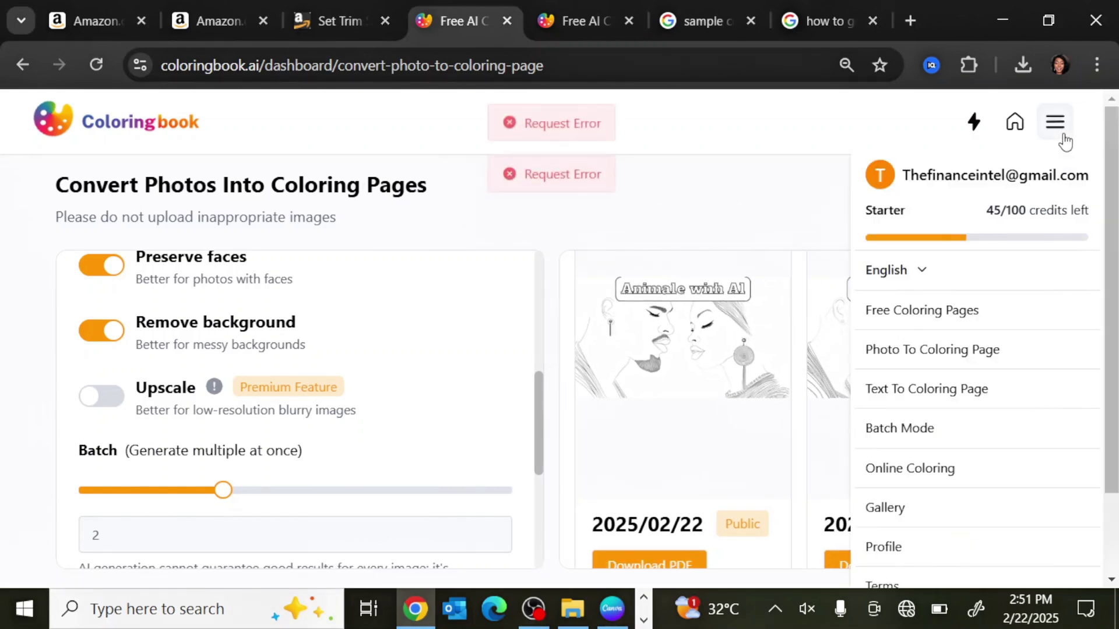
{"action": "scroll", "coordinate": [933, 303], "scroll_direction": "down", "scroll_amount": 2}
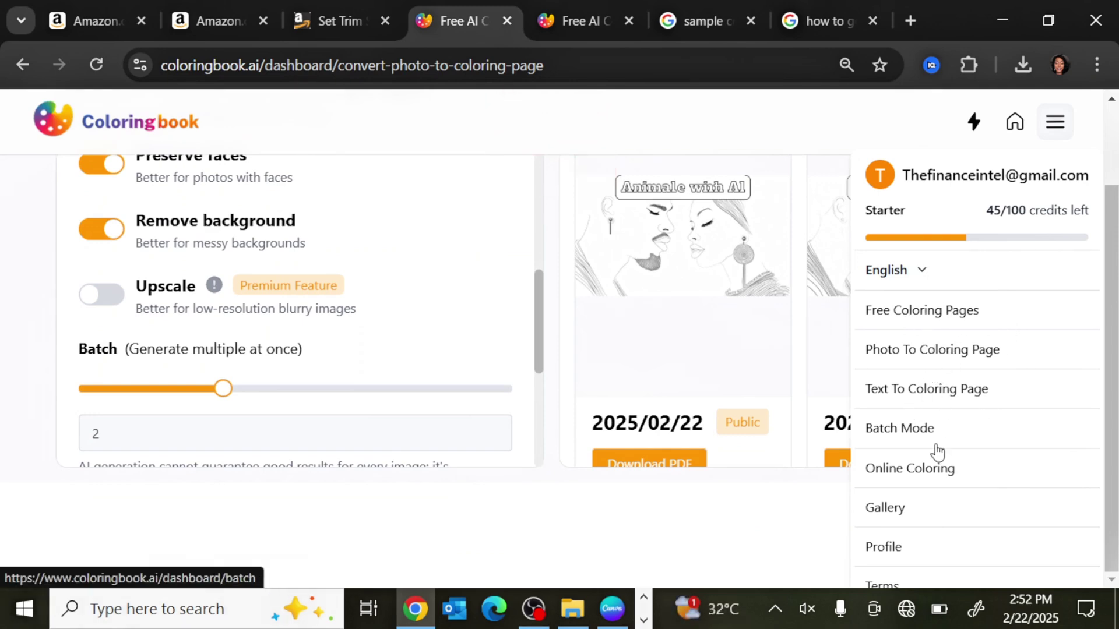
Step: Open coloringbook.ai's pricing page and compare the features of the Starter, Hobby, Professional and Business plans
{"action": "left_click", "coordinate": [973, 125]}
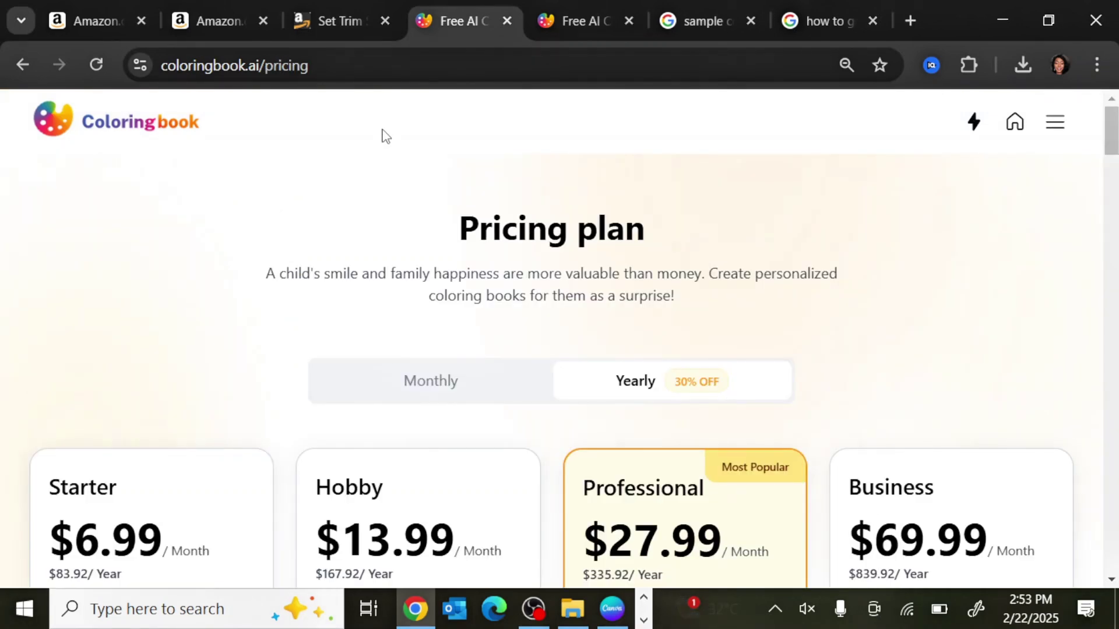
{"action": "scroll", "coordinate": [319, 233], "scroll_direction": "down", "scroll_amount": 2}
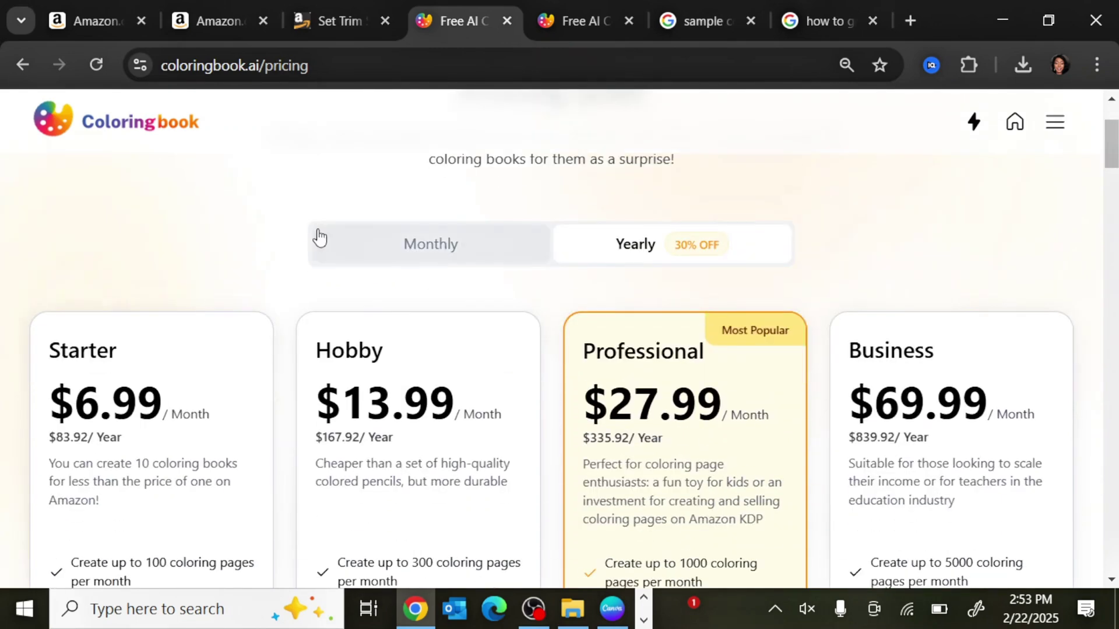
{"action": "scroll", "coordinate": [162, 295], "scroll_direction": "down", "scroll_amount": 2}
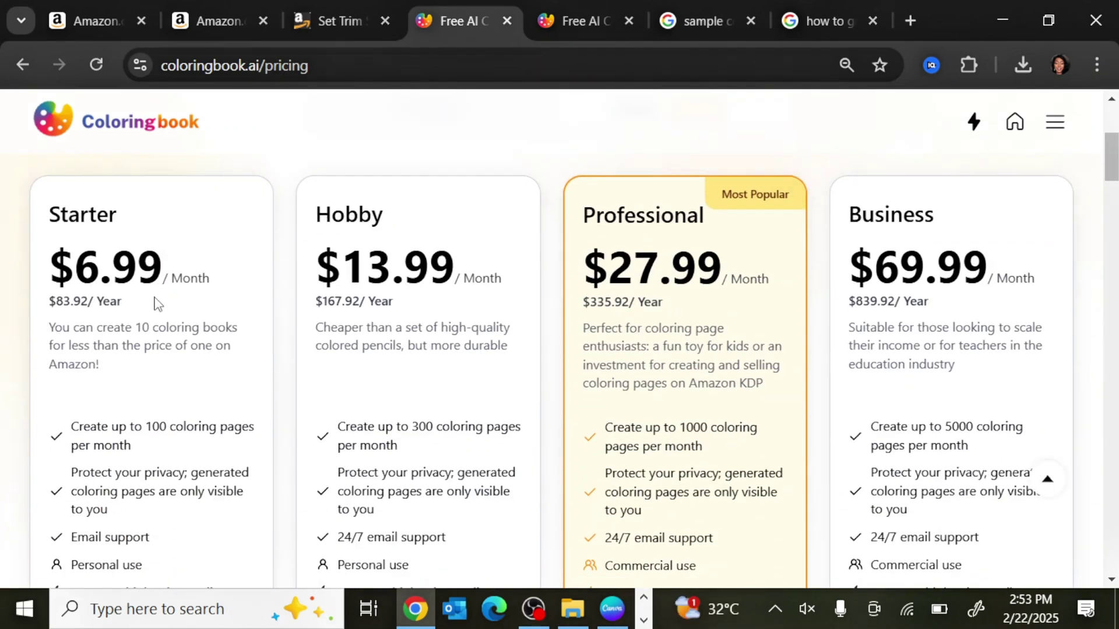
{"action": "scroll", "coordinate": [173, 285], "scroll_direction": "down", "scroll_amount": 2}
{"action": "scroll", "coordinate": [162, 380], "scroll_direction": "up", "scroll_amount": 2}
{"action": "scroll", "coordinate": [148, 379], "scroll_direction": "down", "scroll_amount": 6}
{"action": "scroll", "coordinate": [165, 379], "scroll_direction": "up", "scroll_amount": 8}
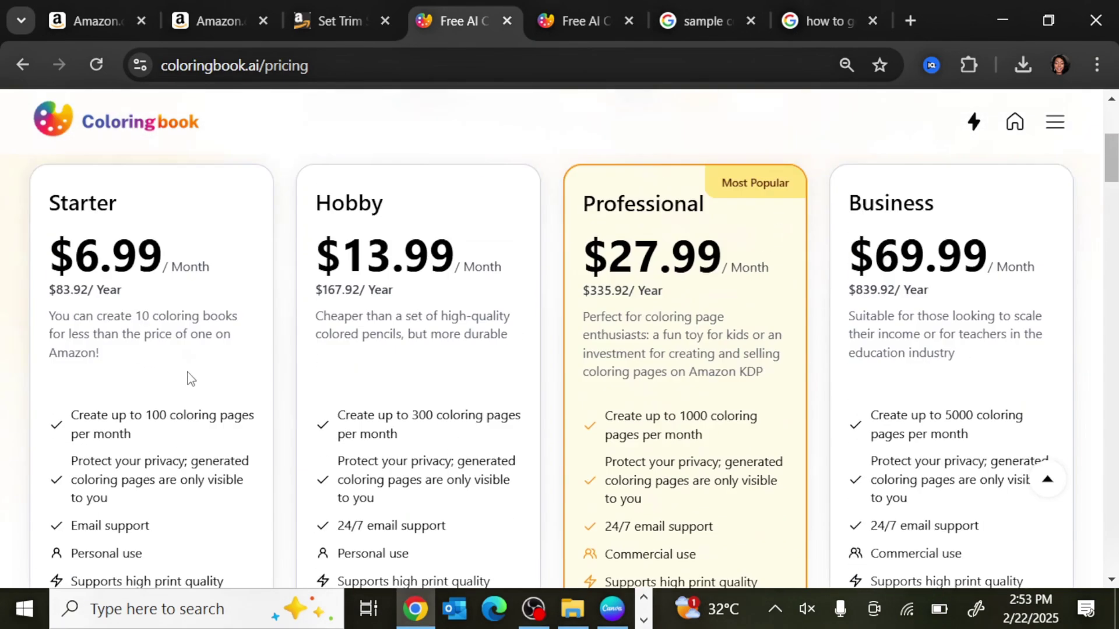
{"action": "scroll", "coordinate": [399, 402], "scroll_direction": "down", "scroll_amount": 2}
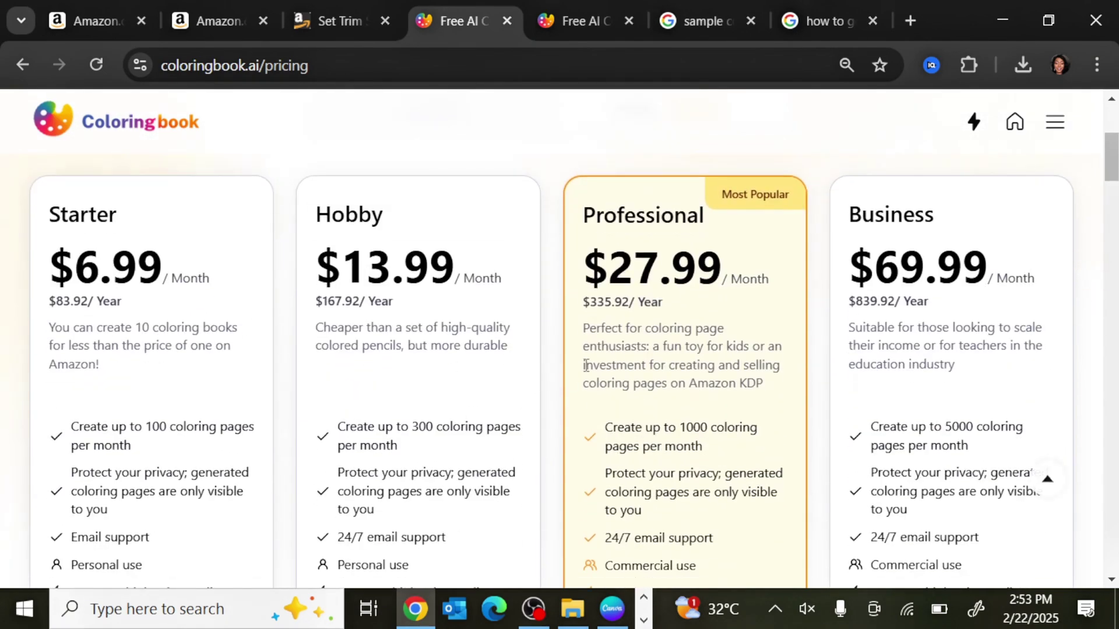
{"action": "scroll", "coordinate": [886, 338], "scroll_direction": "down", "scroll_amount": 2}
{"action": "scroll", "coordinate": [619, 392], "scroll_direction": "up", "scroll_amount": 2}
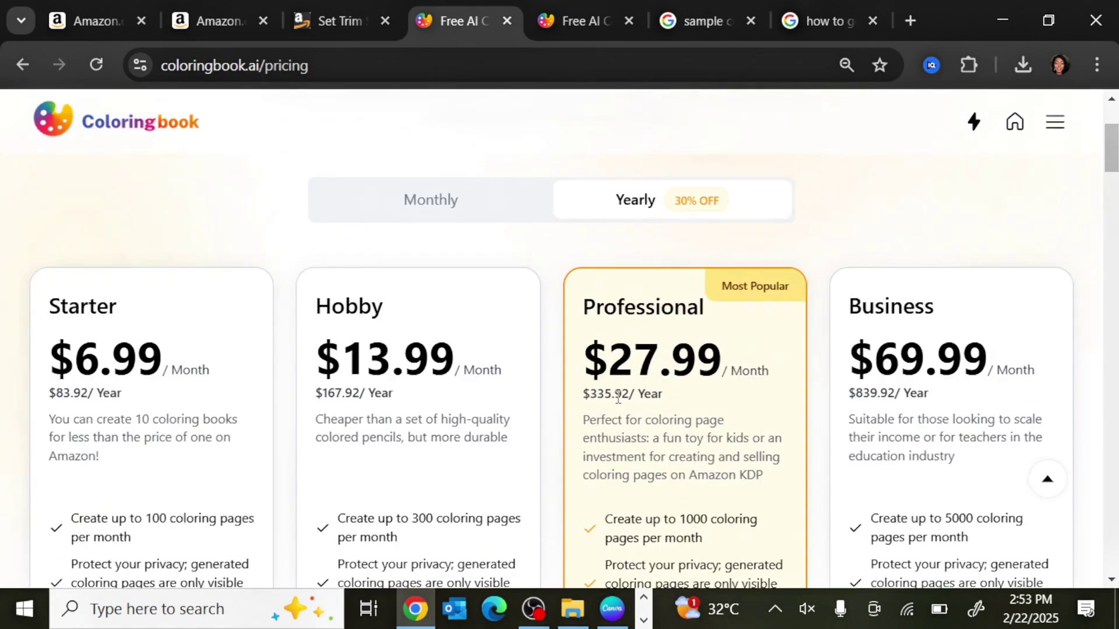
{"action": "scroll", "coordinate": [461, 427], "scroll_direction": "down", "scroll_amount": 6}
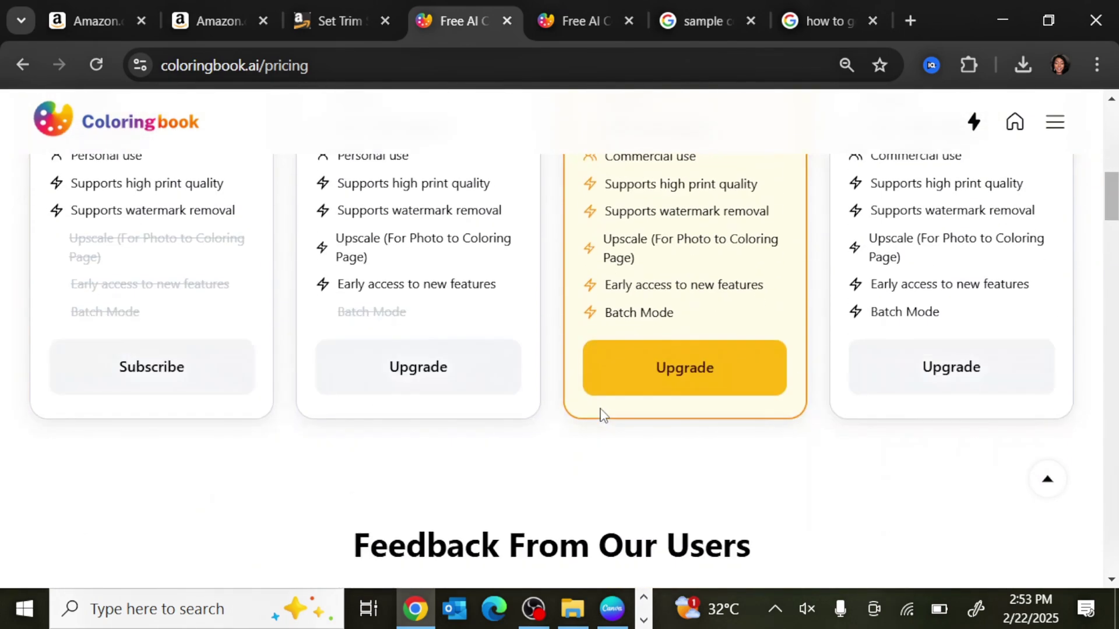
{"action": "scroll", "coordinate": [863, 353], "scroll_direction": "up", "scroll_amount": 10}
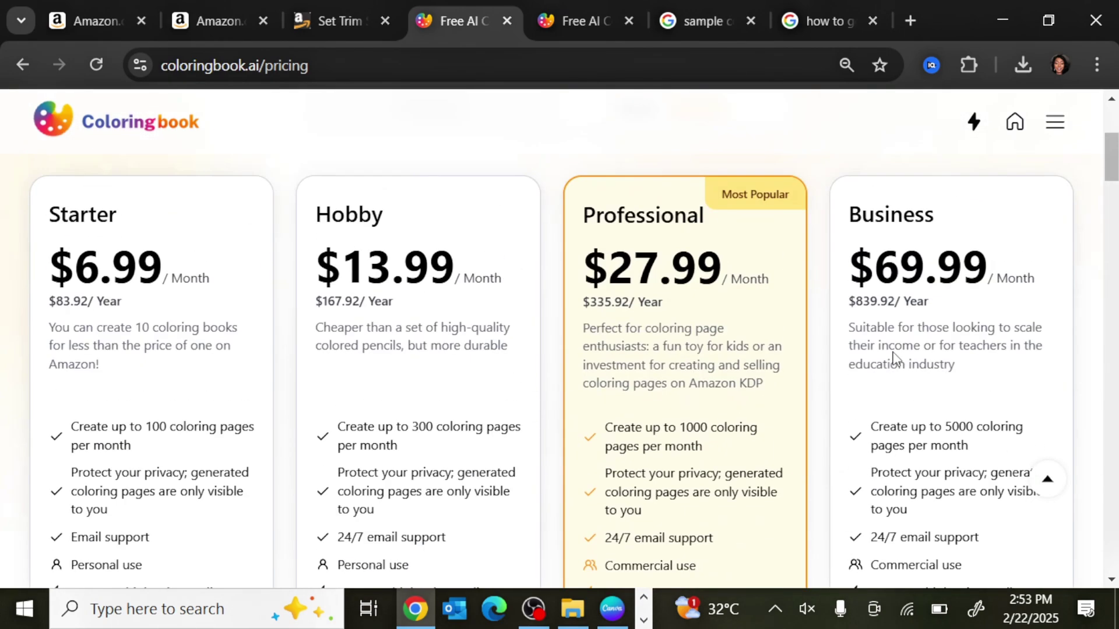
{"action": "scroll", "coordinate": [196, 397], "scroll_direction": "down", "scroll_amount": 8}
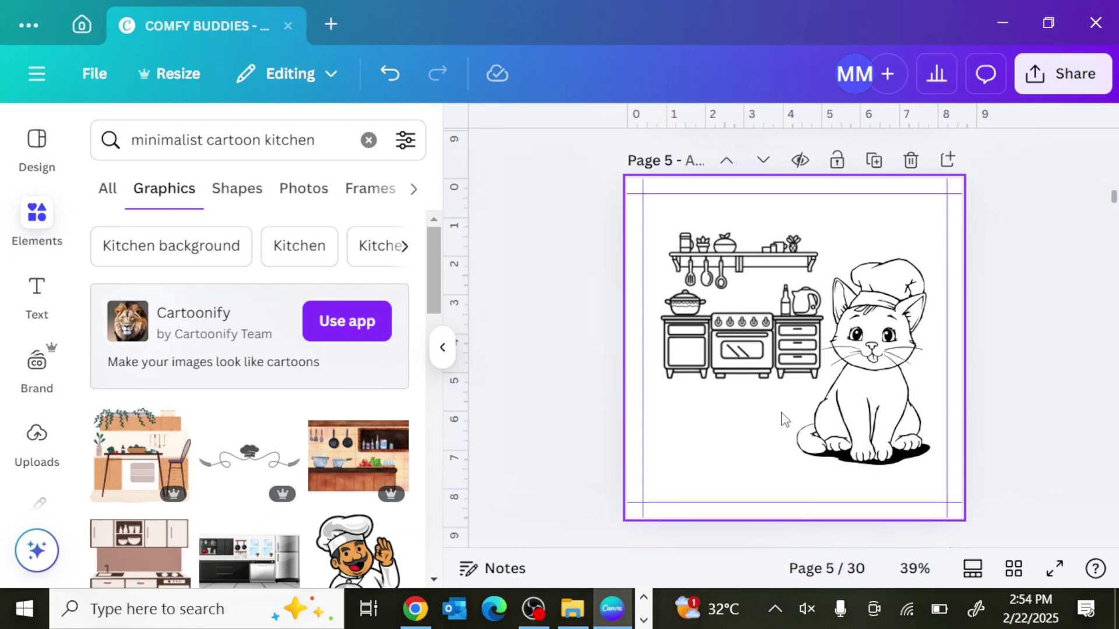
Step: Switch to the Canva coloring book design and review its interior pages, including the blank pages between illustrations
{"action": "scroll", "coordinate": [781, 420], "scroll_direction": "down", "scroll_amount": 3}
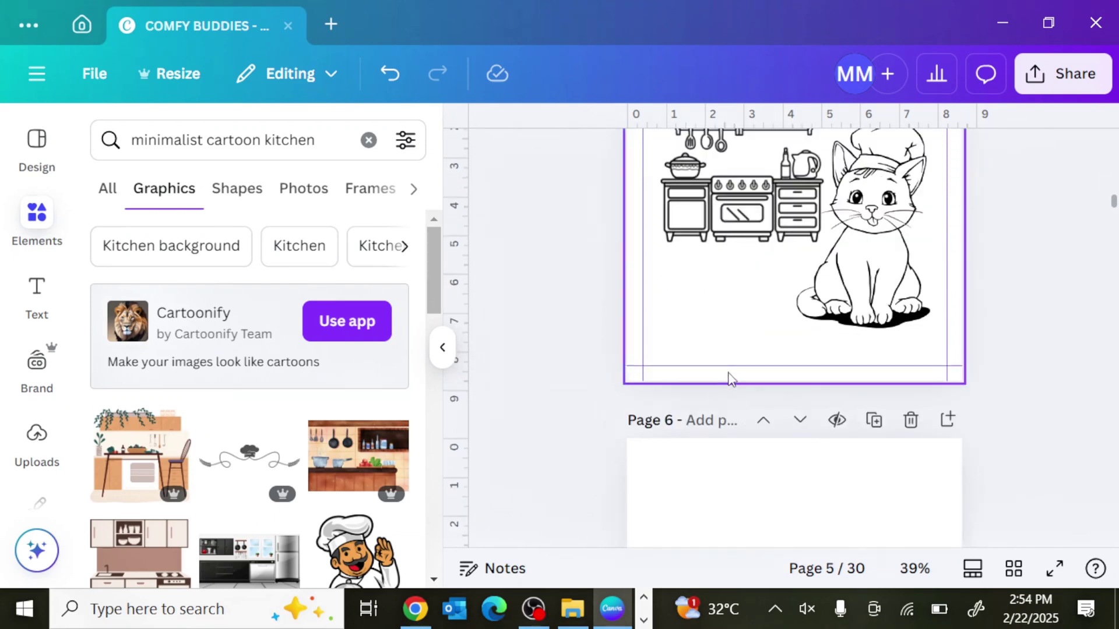
{"action": "scroll", "coordinate": [764, 373], "scroll_direction": "down", "scroll_amount": 2}
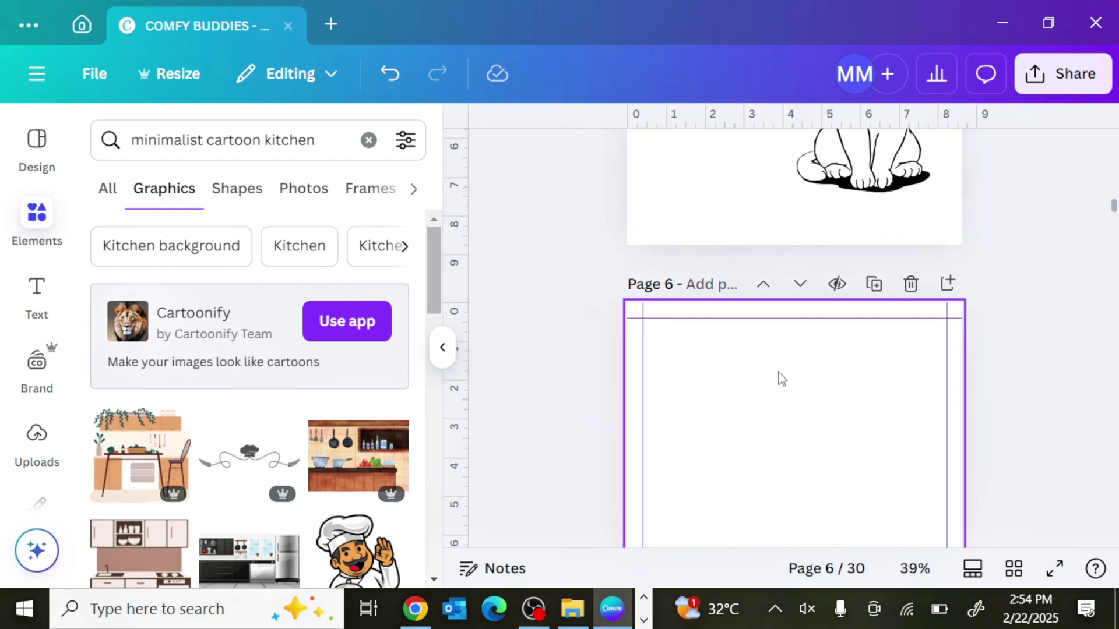
{"action": "scroll", "coordinate": [780, 379], "scroll_direction": "up", "scroll_amount": 2}
{"action": "scroll", "coordinate": [780, 374], "scroll_direction": "down", "scroll_amount": 4}
{"action": "scroll", "coordinate": [791, 399], "scroll_direction": "up", "scroll_amount": 3}
{"action": "scroll", "coordinate": [804, 217], "scroll_direction": "up", "scroll_amount": 3}
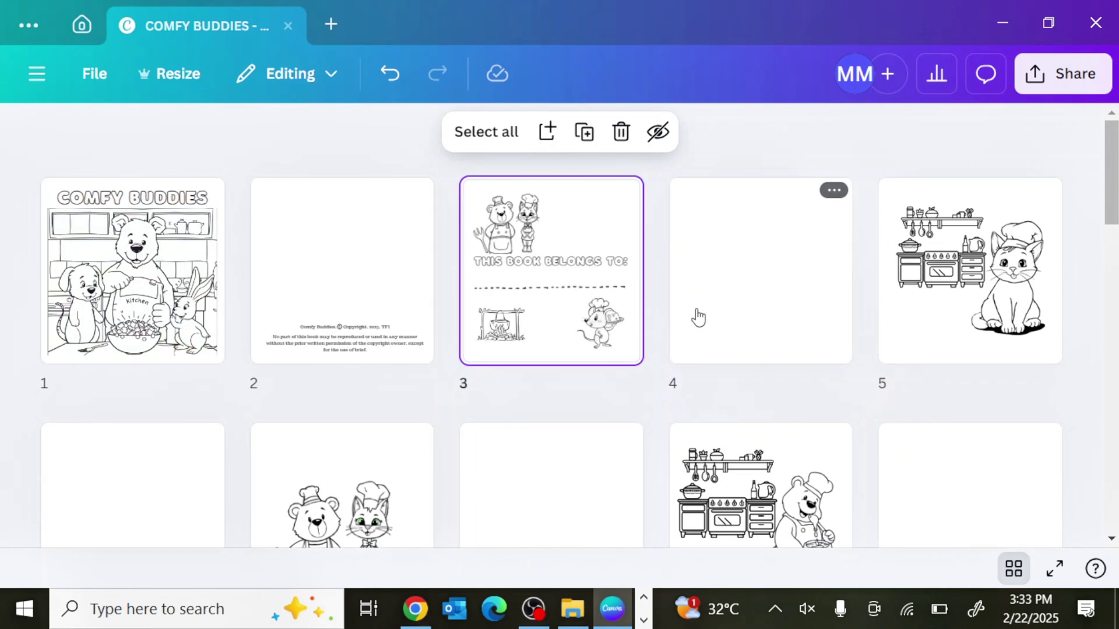
{"action": "scroll", "coordinate": [577, 326], "scroll_direction": "down", "scroll_amount": 5}
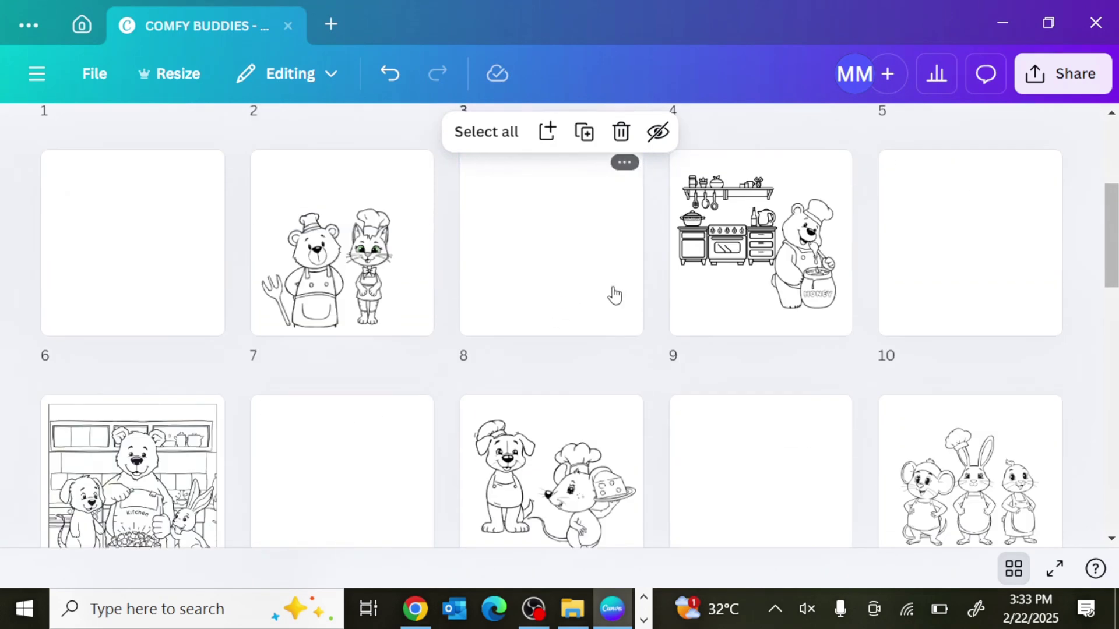
{"action": "scroll", "coordinate": [617, 300], "scroll_direction": "down", "scroll_amount": 17}
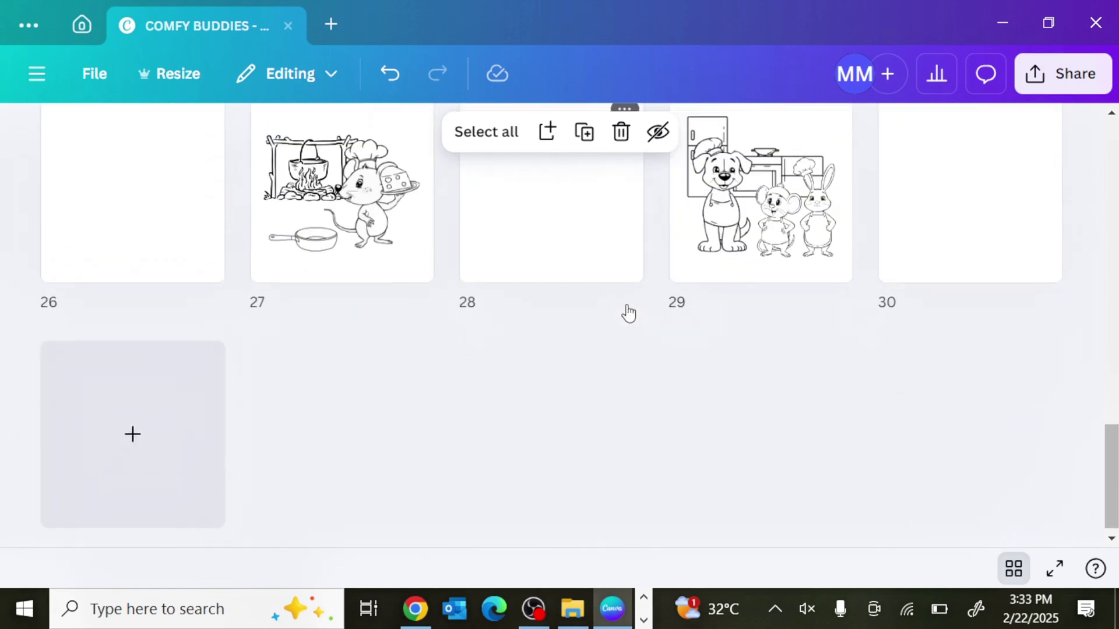
{"action": "scroll", "coordinate": [542, 290], "scroll_direction": "up", "scroll_amount": 4}
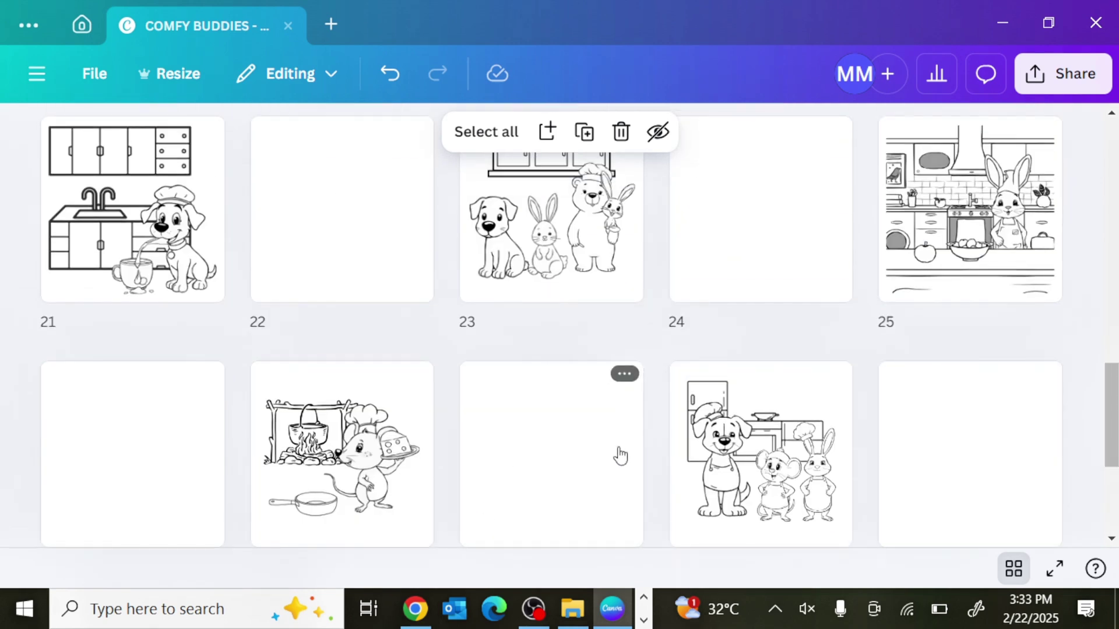
Step: Switch to coloringbook.ai in the browser, look through the generated text-to-coloring-page animal images, and return to Canva
{"action": "left_click", "coordinate": [415, 608]}
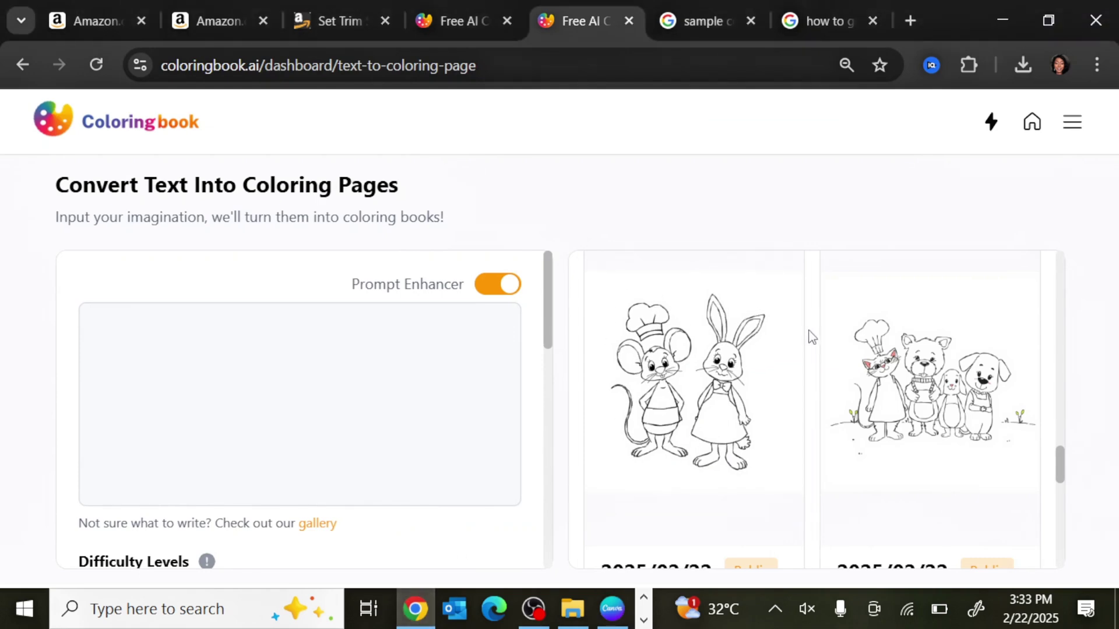
{"action": "scroll", "coordinate": [809, 425], "scroll_direction": "down", "scroll_amount": 5}
{"action": "scroll", "coordinate": [822, 434], "scroll_direction": "down", "scroll_amount": 10}
{"action": "scroll", "coordinate": [838, 402], "scroll_direction": "down", "scroll_amount": 5}
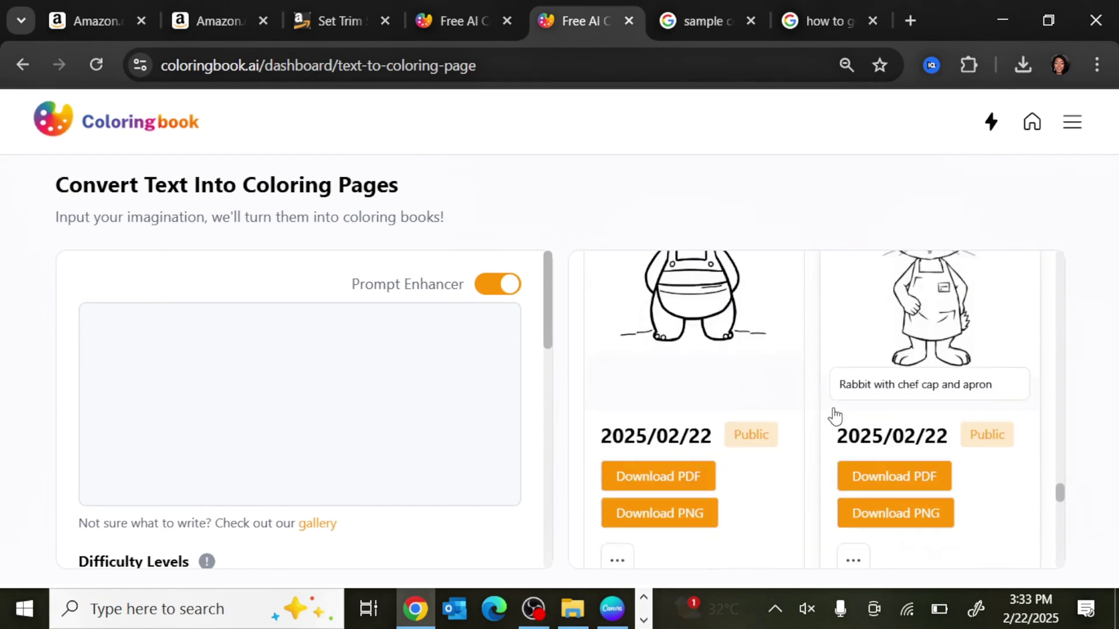
{"action": "scroll", "coordinate": [815, 407], "scroll_direction": "down", "scroll_amount": 5}
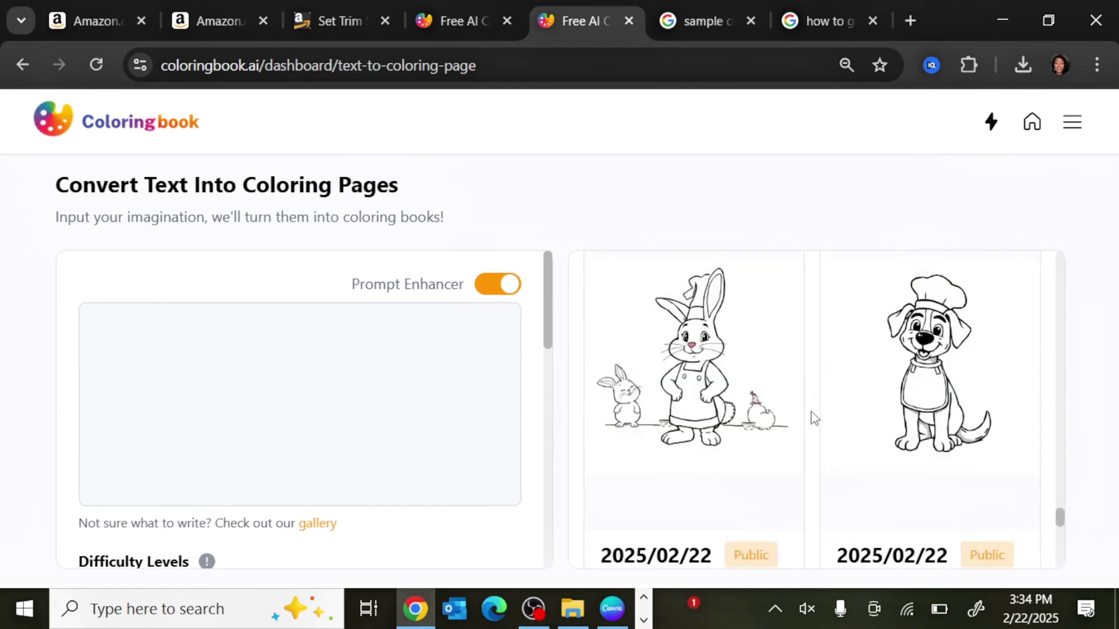
{"action": "left_click", "coordinate": [1004, 11]}
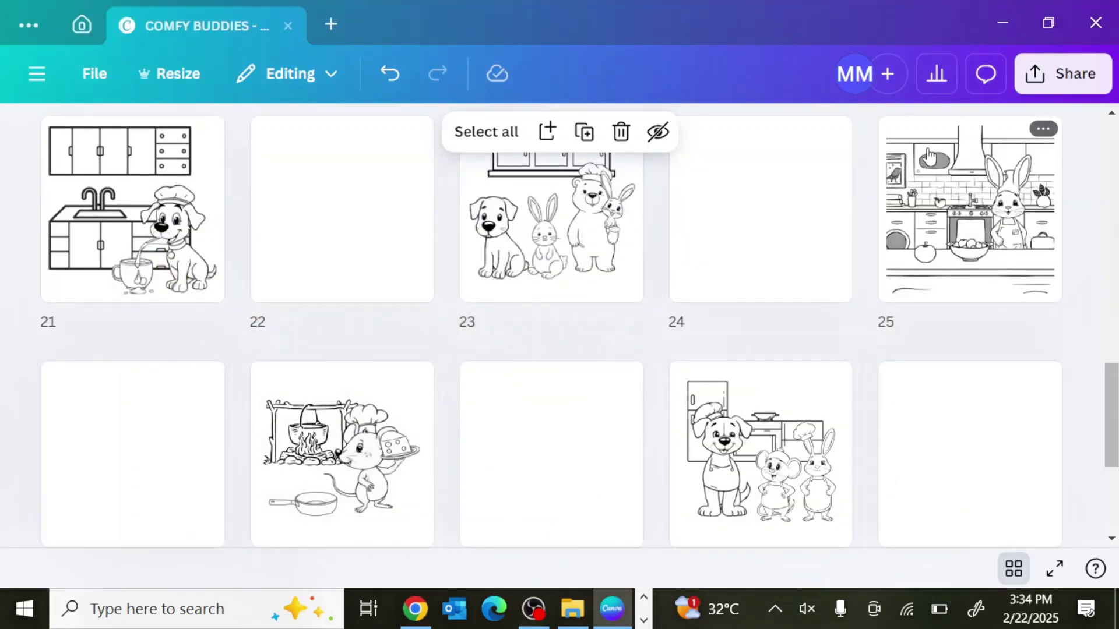
Step: Download pages 1–30 as PDF Print with Flatten PDF enabled and the CMYK color profile for professional printing
{"action": "left_click", "coordinate": [1062, 82]}
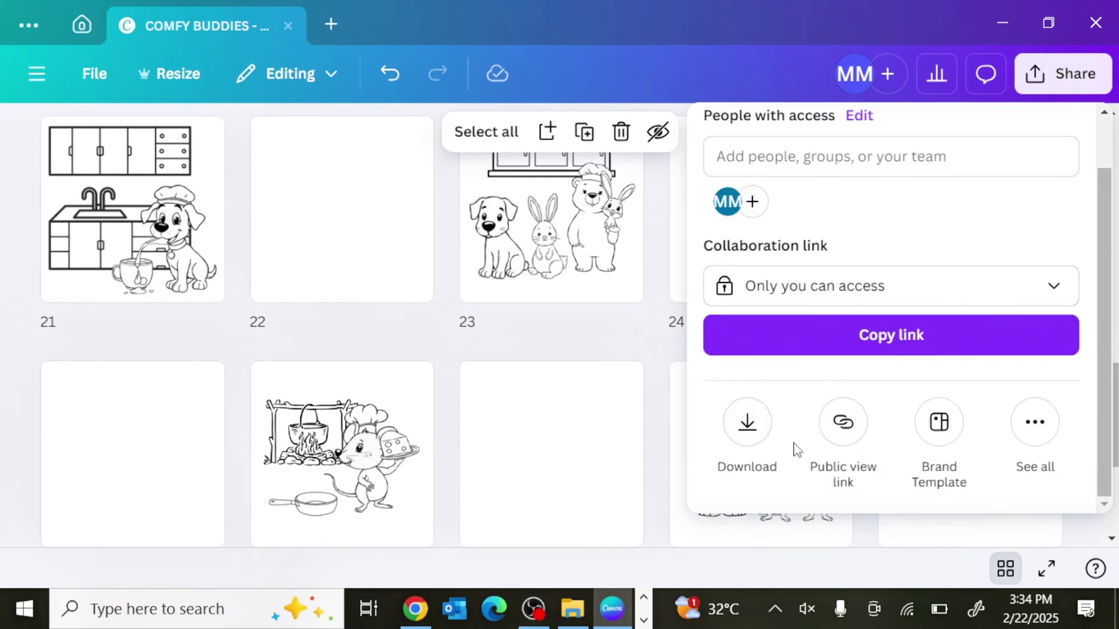
{"action": "left_click", "coordinate": [735, 437]}
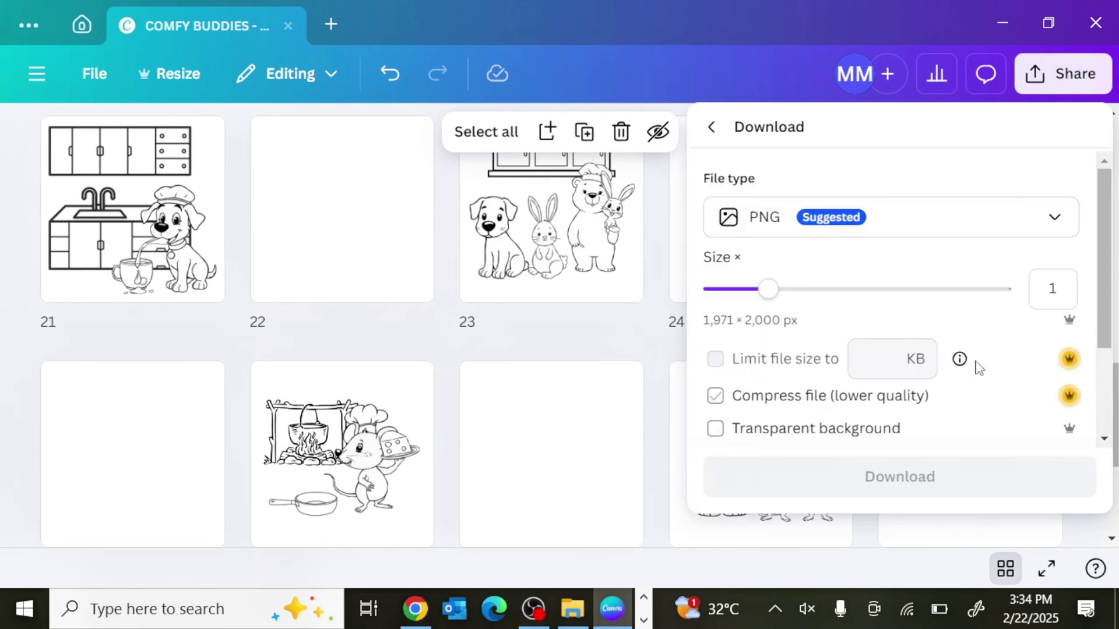
{"action": "left_click", "coordinate": [1002, 215]}
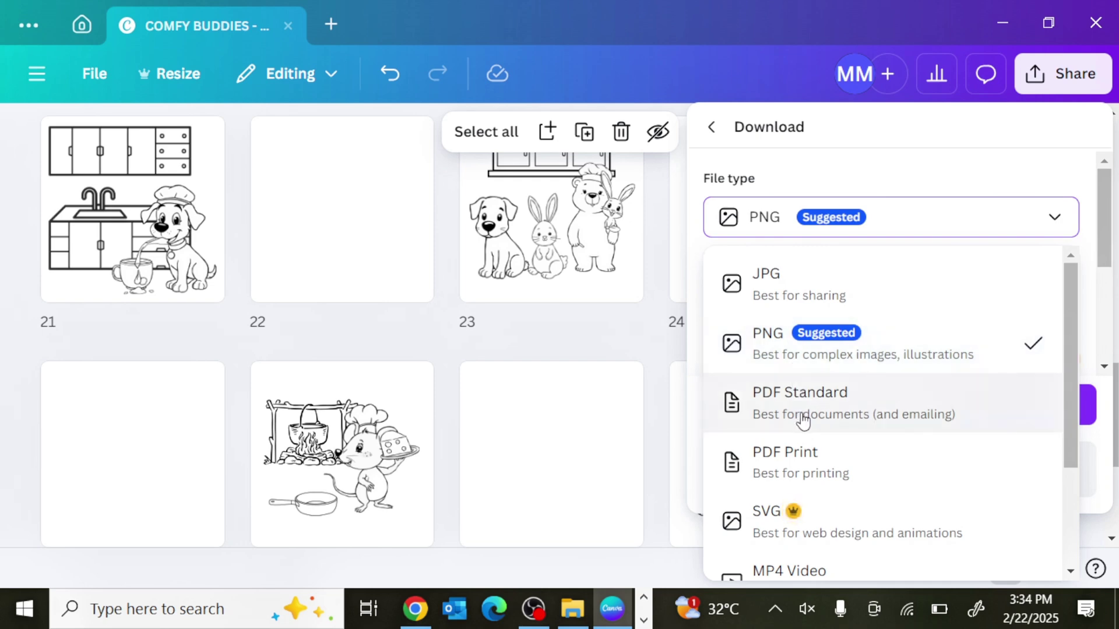
{"action": "left_click", "coordinate": [809, 461]}
{"action": "left_click", "coordinate": [716, 292]}
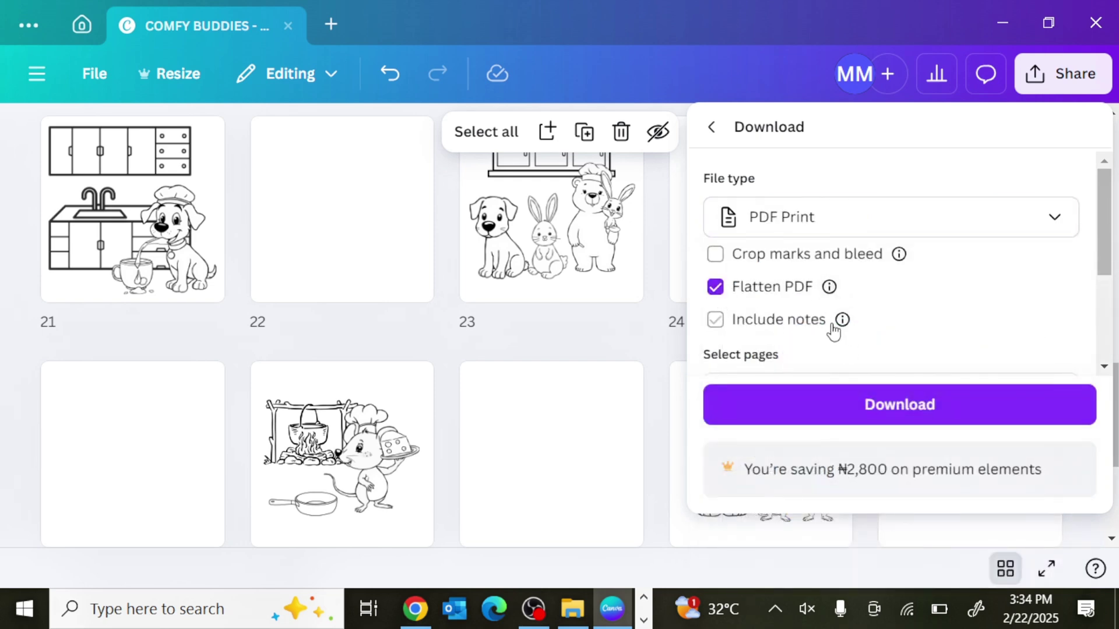
{"action": "scroll", "coordinate": [834, 327], "scroll_direction": "down", "scroll_amount": 2}
{"action": "left_click", "coordinate": [961, 349]}
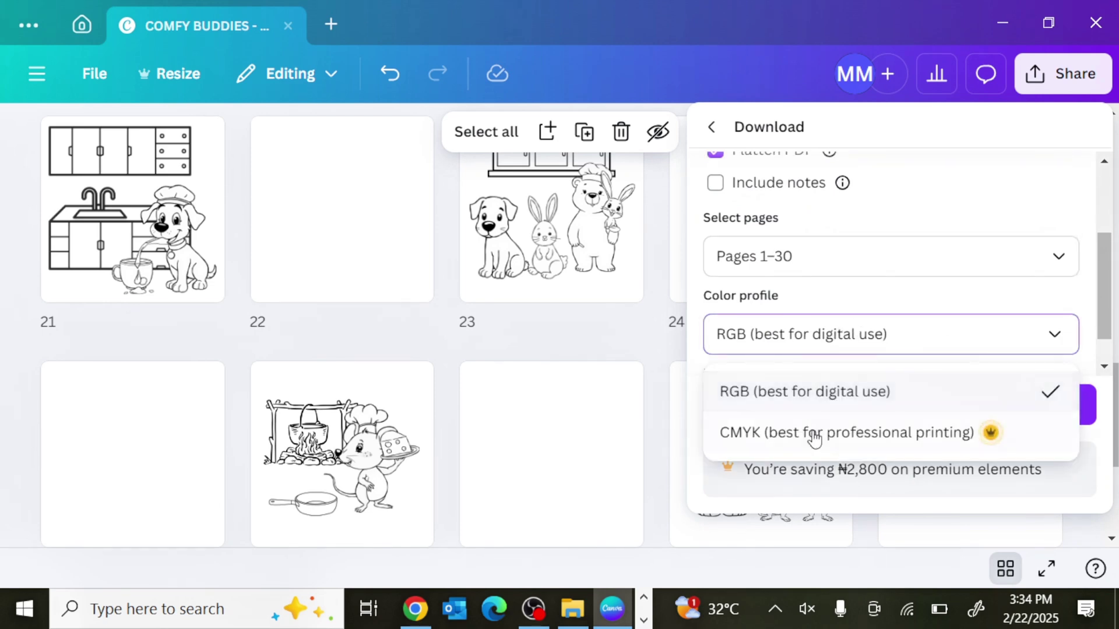
{"action": "left_click", "coordinate": [822, 444]}
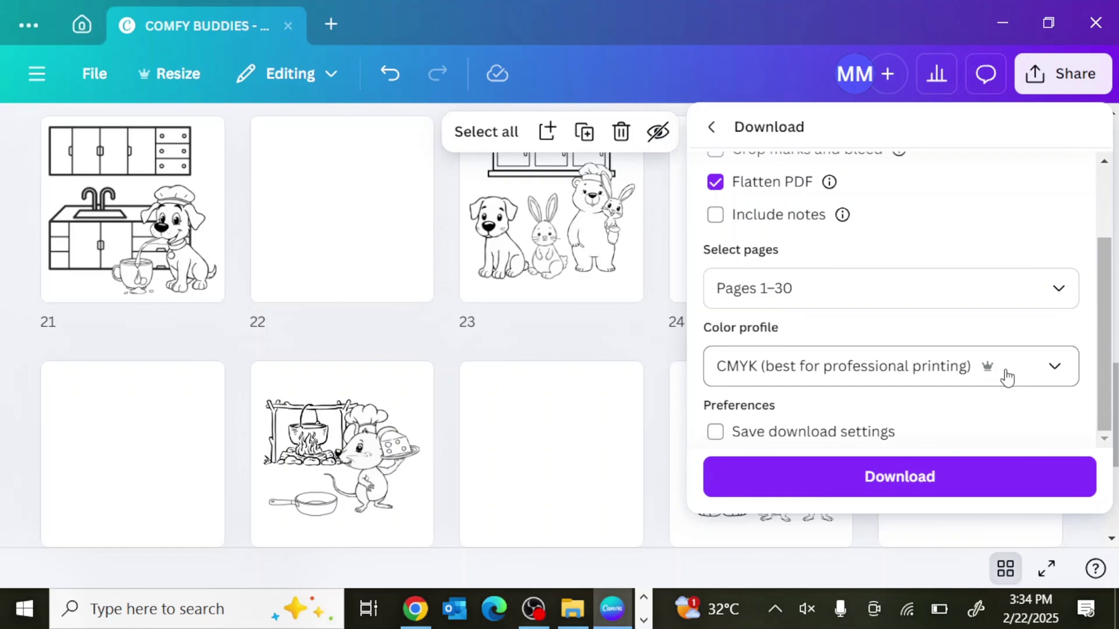
{"action": "left_click", "coordinate": [913, 486]}
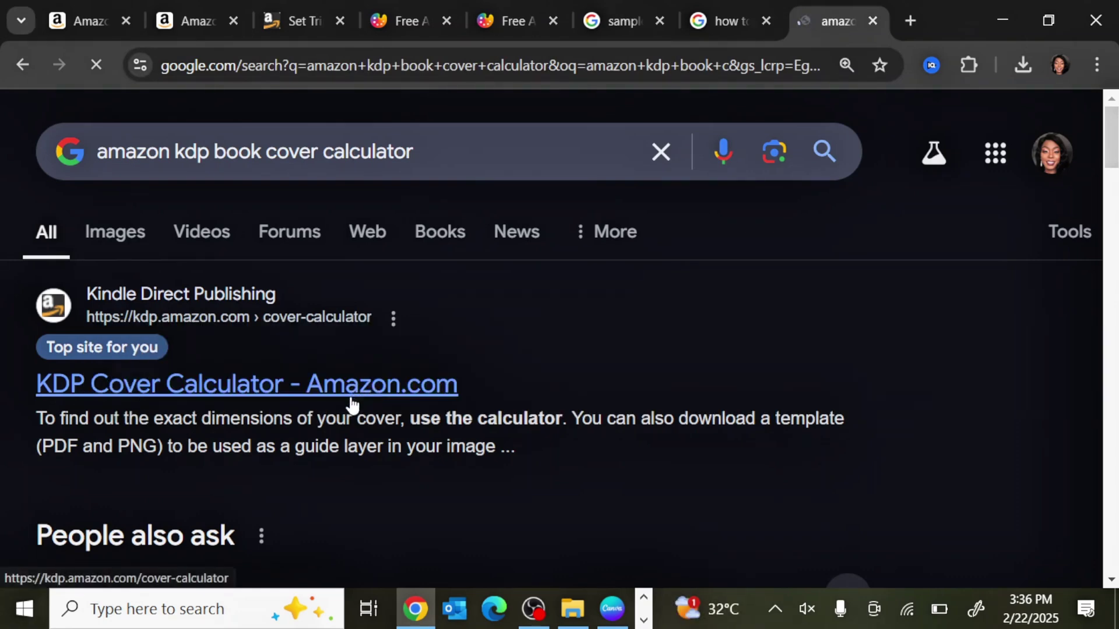
Step: Switch to the browser and open Amazon's KDP Cover Calculator from the Google search results
{"action": "left_click", "coordinate": [352, 385]}
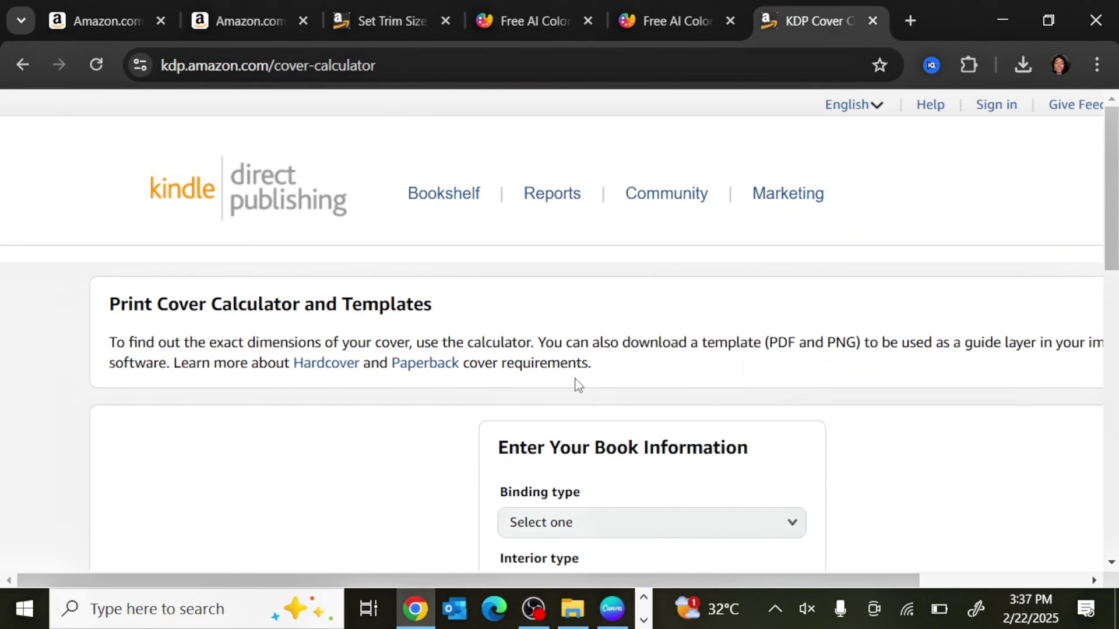
Step: Set the book's binding type to Paperback and the interior type to Black & white in the cover calculator
{"action": "scroll", "coordinate": [560, 373], "scroll_direction": "down", "scroll_amount": 2}
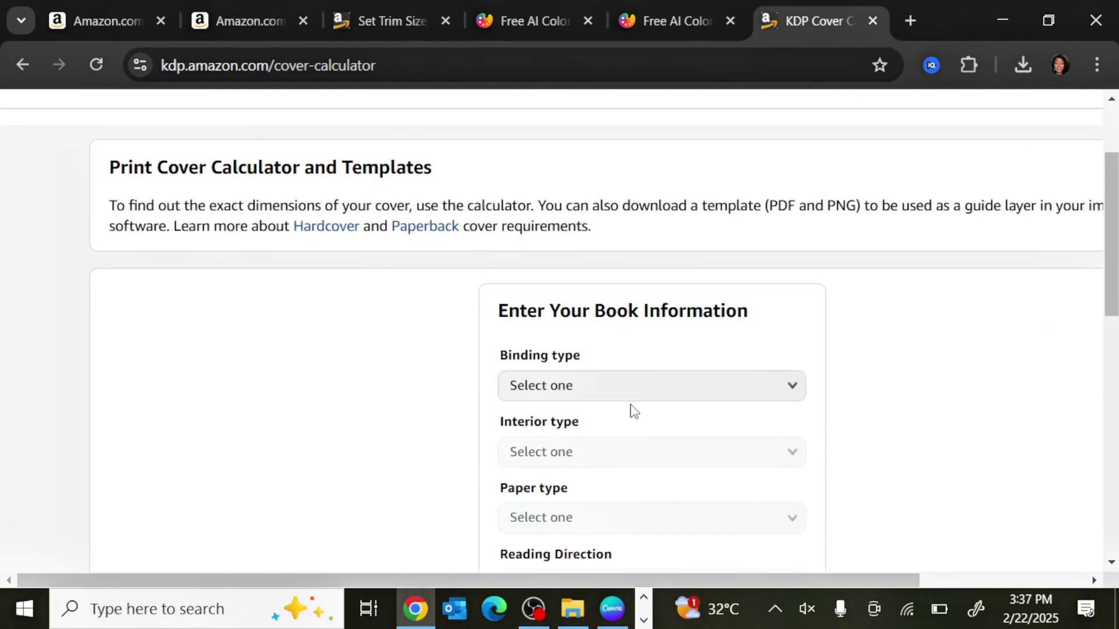
{"action": "left_click", "coordinate": [643, 388]}
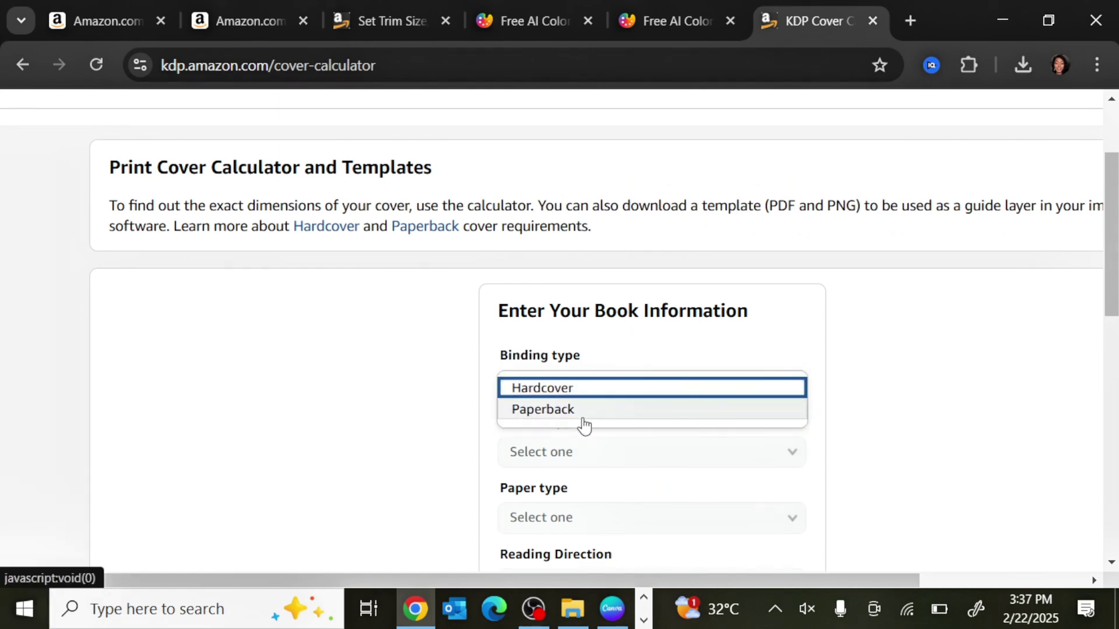
{"action": "left_click", "coordinate": [554, 413]}
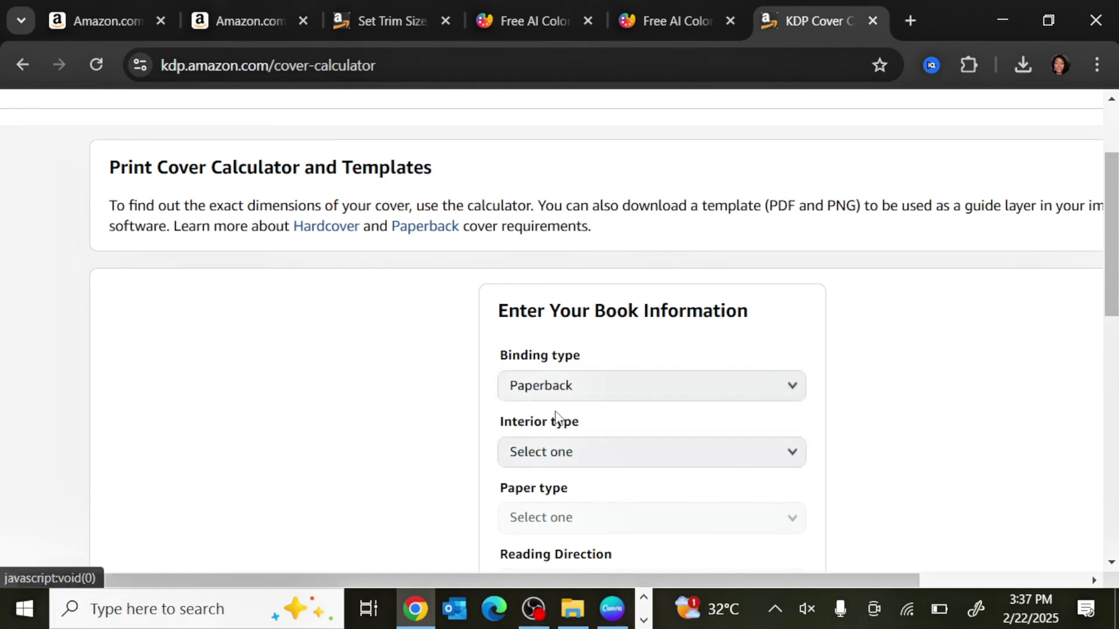
{"action": "left_click", "coordinate": [599, 460]}
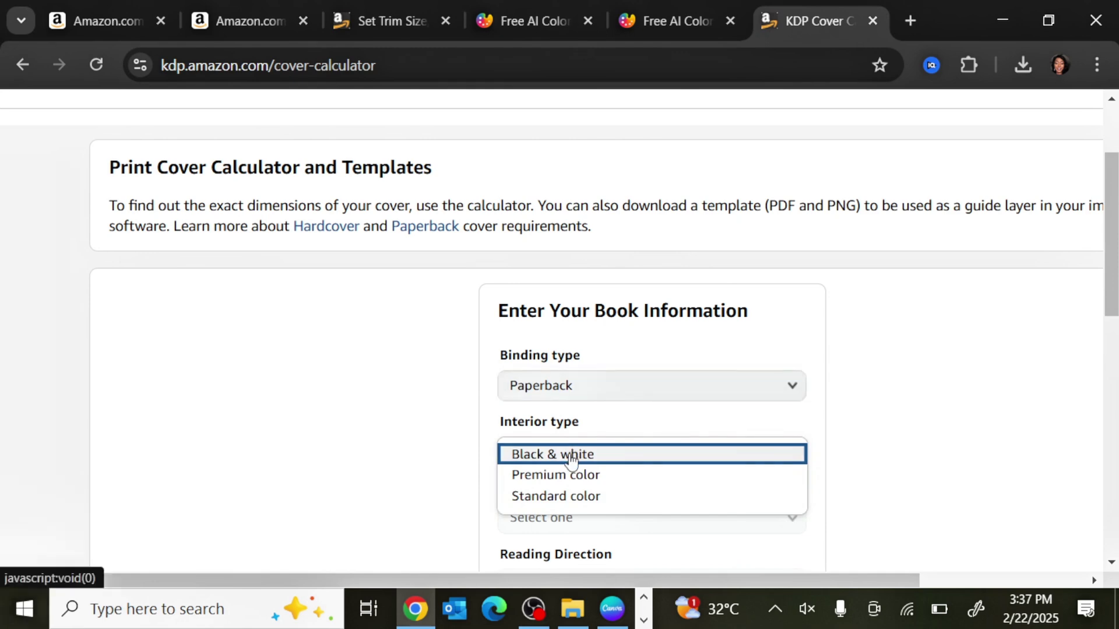
{"action": "left_click", "coordinate": [575, 455]}
Step: Set the paper type to White paper and the reading direction to Left to Right
{"action": "scroll", "coordinate": [597, 405], "scroll_direction": "down", "scroll_amount": 5}
{"action": "left_click", "coordinate": [616, 259]}
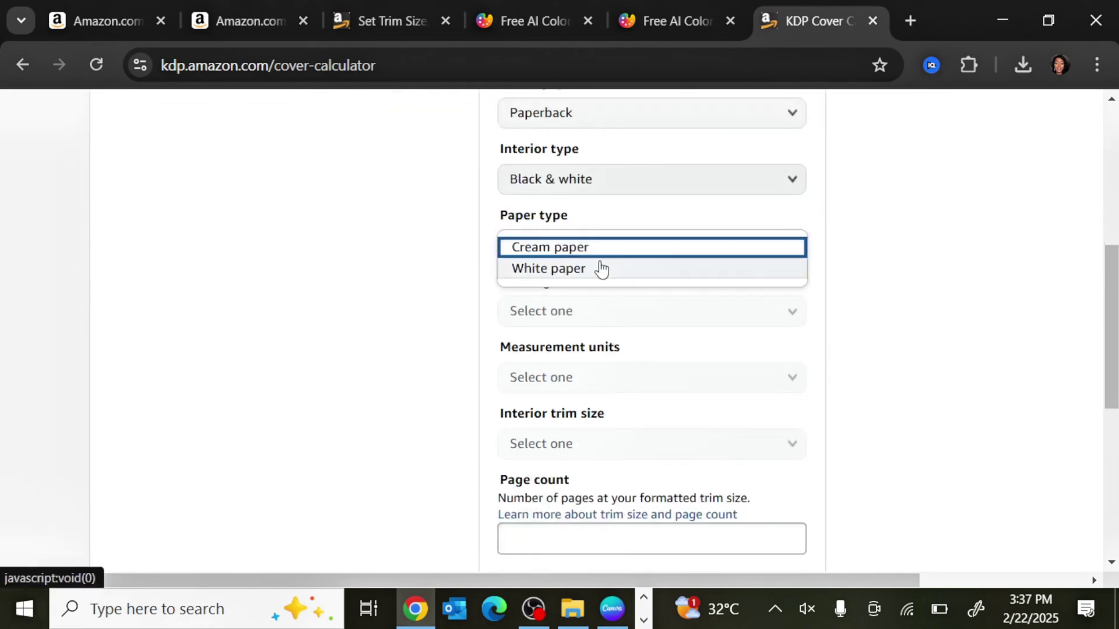
{"action": "left_click", "coordinate": [584, 269]}
{"action": "left_click", "coordinate": [581, 250]}
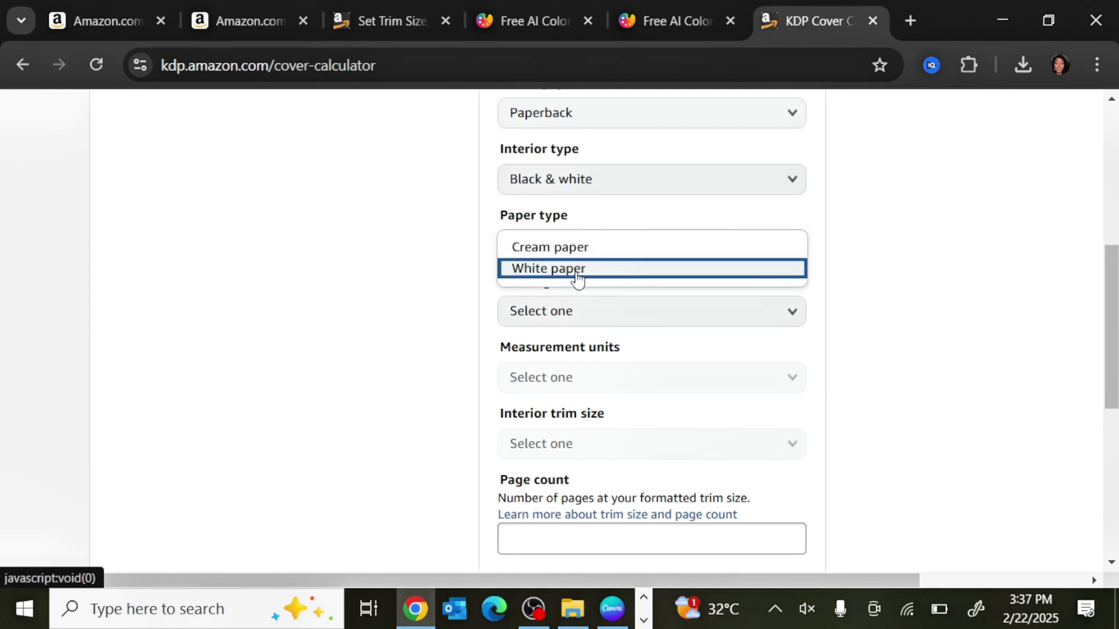
{"action": "left_click", "coordinate": [577, 271]}
{"action": "left_click", "coordinate": [583, 313]}
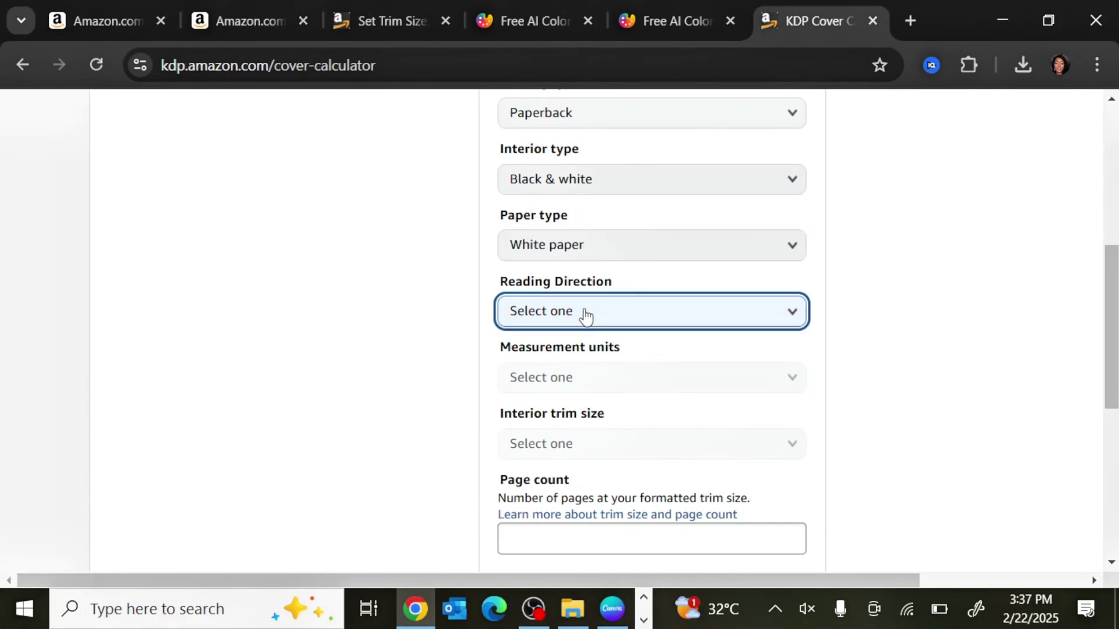
{"action": "left_click", "coordinate": [573, 313]}
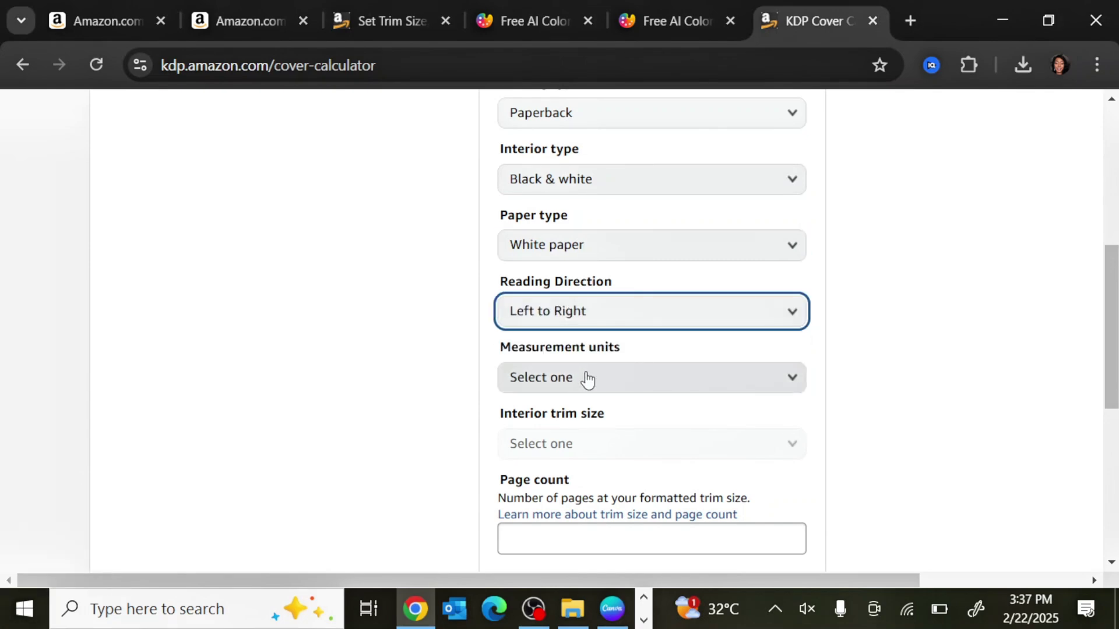
Step: Set the measurement units to Inches and the interior trim size to 8.5 x 8.5 in
{"action": "left_click", "coordinate": [587, 377]}
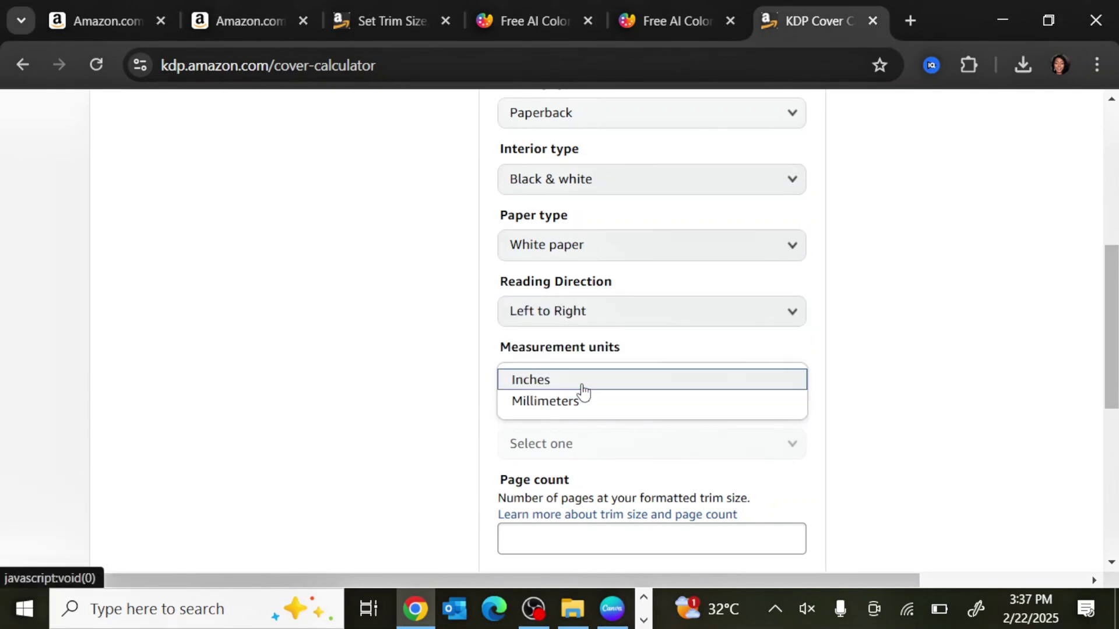
{"action": "left_click", "coordinate": [582, 381]}
{"action": "left_click", "coordinate": [569, 448]}
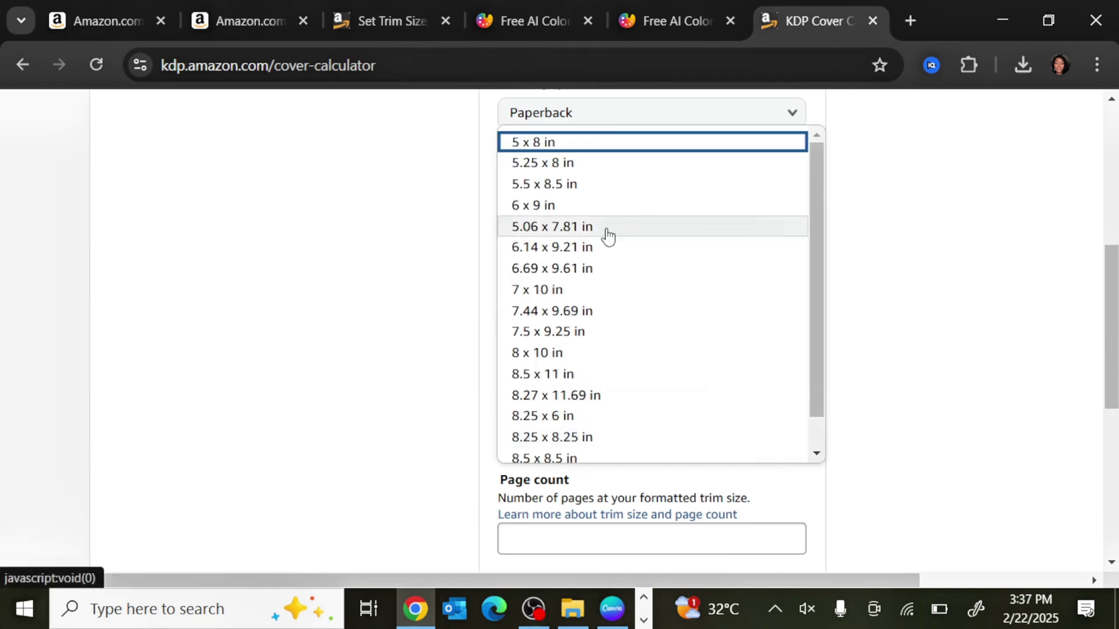
{"action": "scroll", "coordinate": [582, 364], "scroll_direction": "down", "scroll_amount": 1}
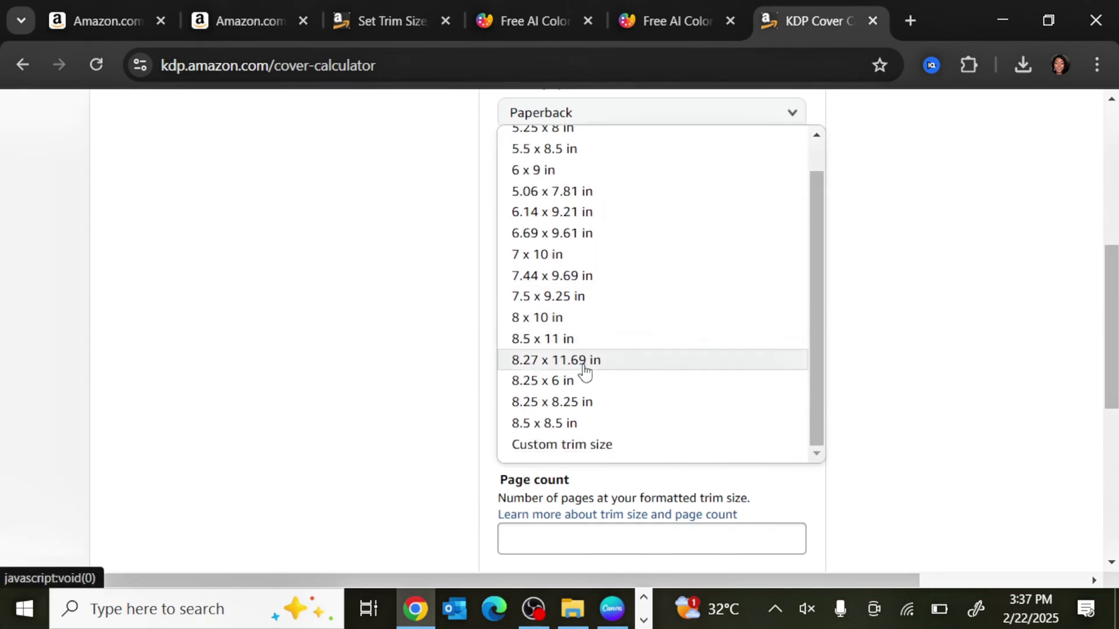
{"action": "left_click", "coordinate": [561, 428]}
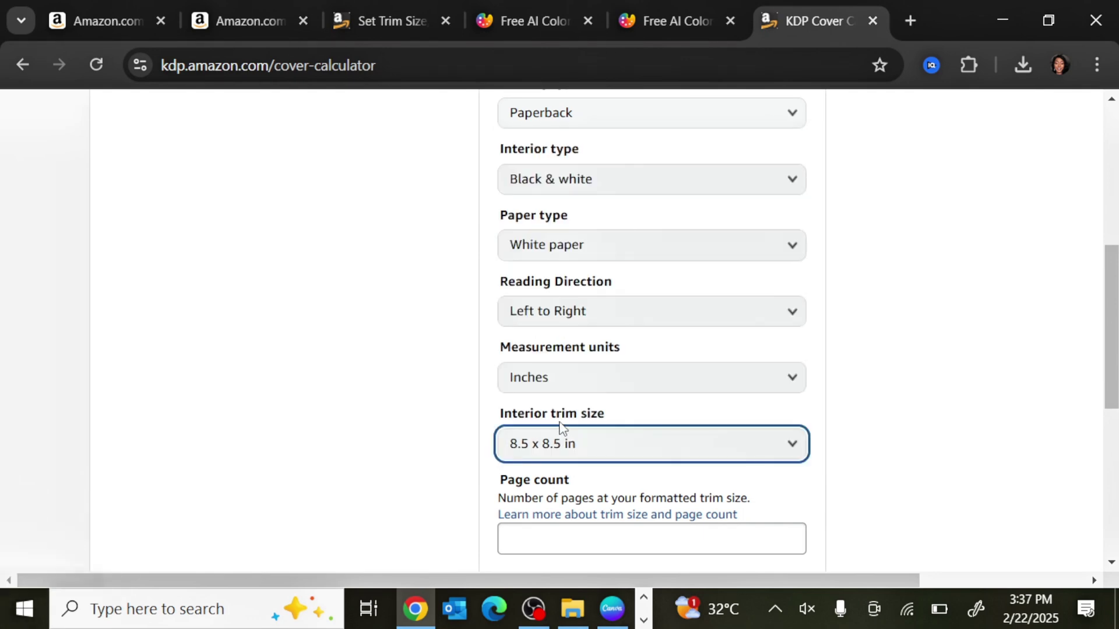
Step: Enter a page count of 30, calculate the cover dimensions and view the resulting dimension table
{"action": "scroll", "coordinate": [562, 408], "scroll_direction": "down", "scroll_amount": 2}
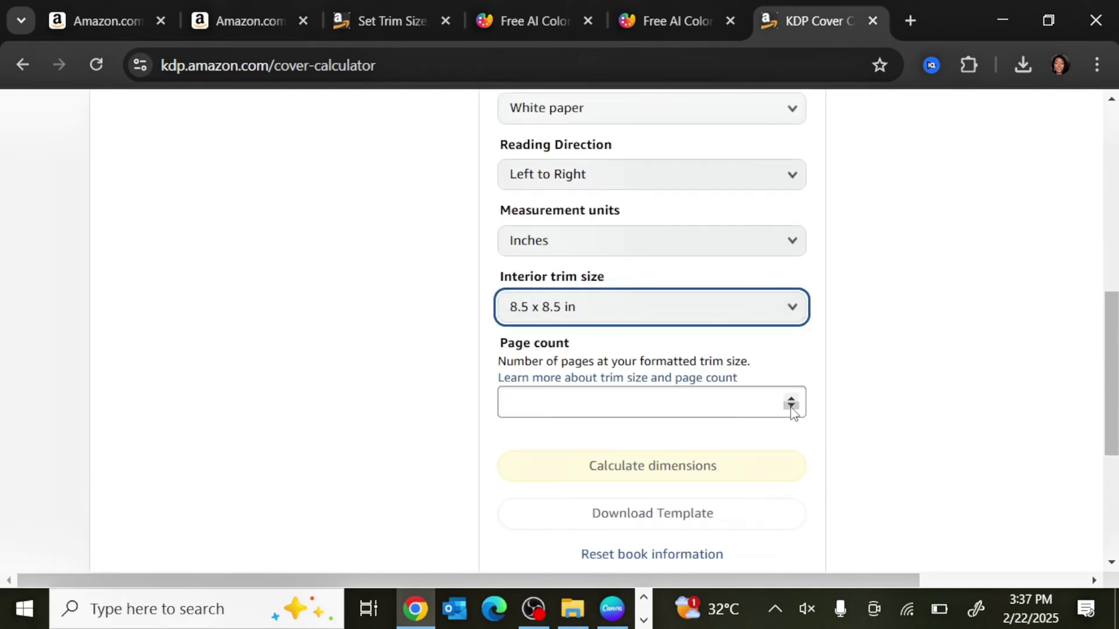
{"action": "left_click", "coordinate": [744, 411]}
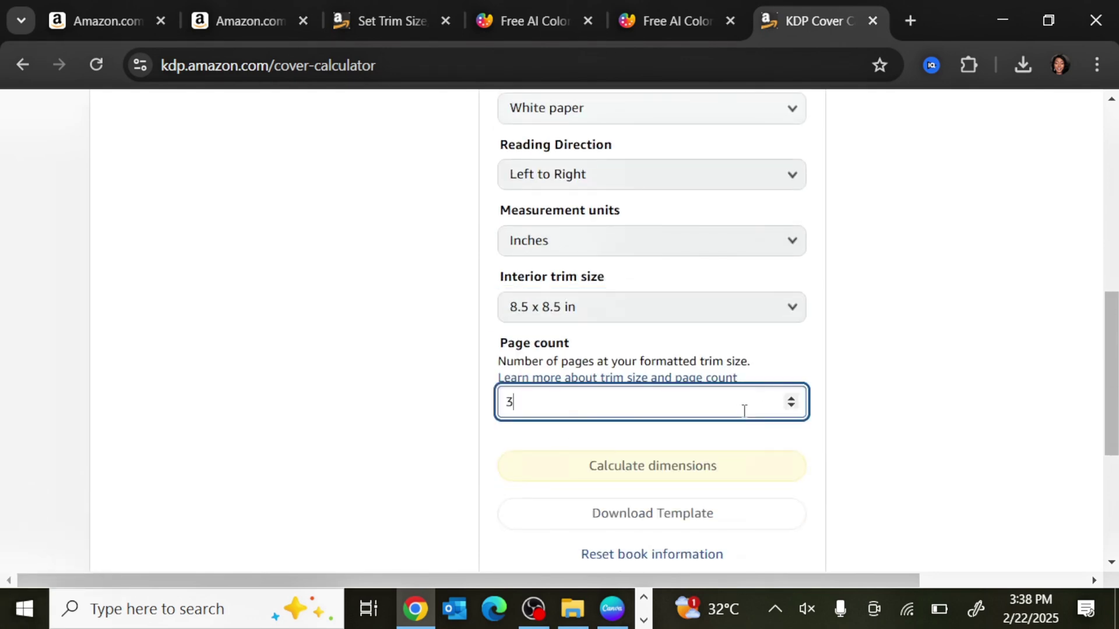
{"action": "scroll", "coordinate": [834, 395], "scroll_direction": "down", "scroll_amount": 2}
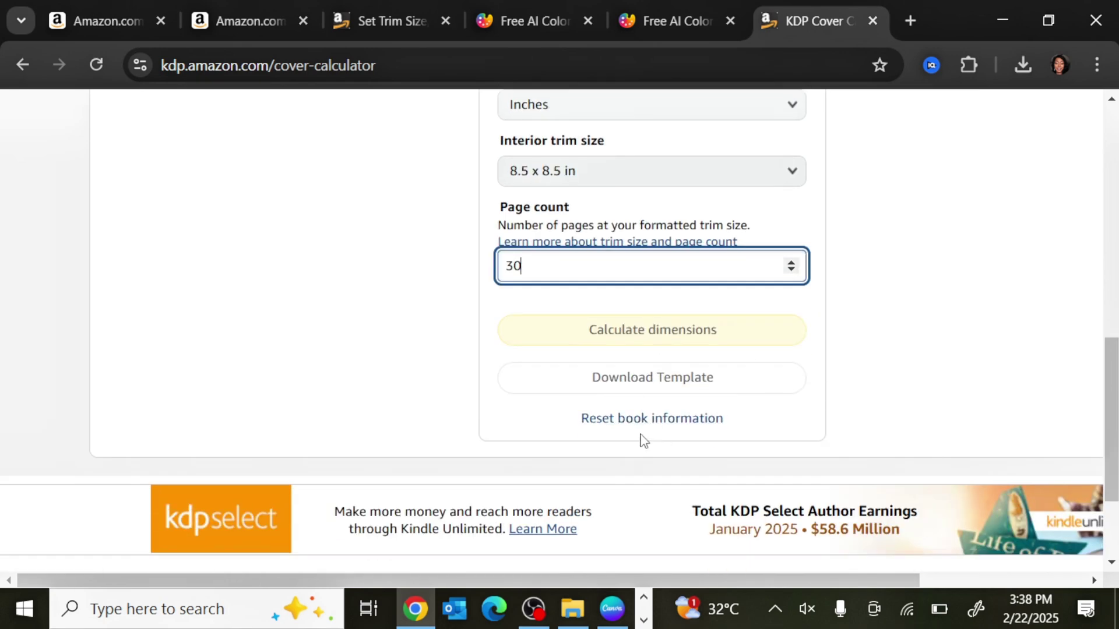
{"action": "left_click", "coordinate": [642, 331]}
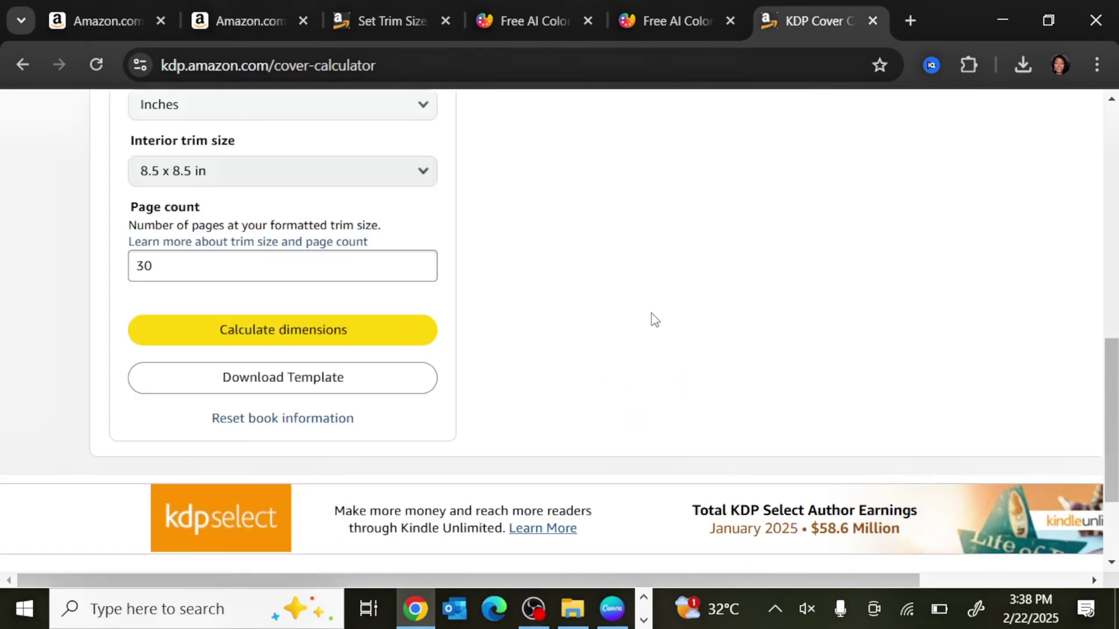
{"action": "scroll", "coordinate": [761, 337], "scroll_direction": "down", "scroll_amount": 3}
{"action": "scroll", "coordinate": [760, 337], "scroll_direction": "right", "scroll_amount": 3}
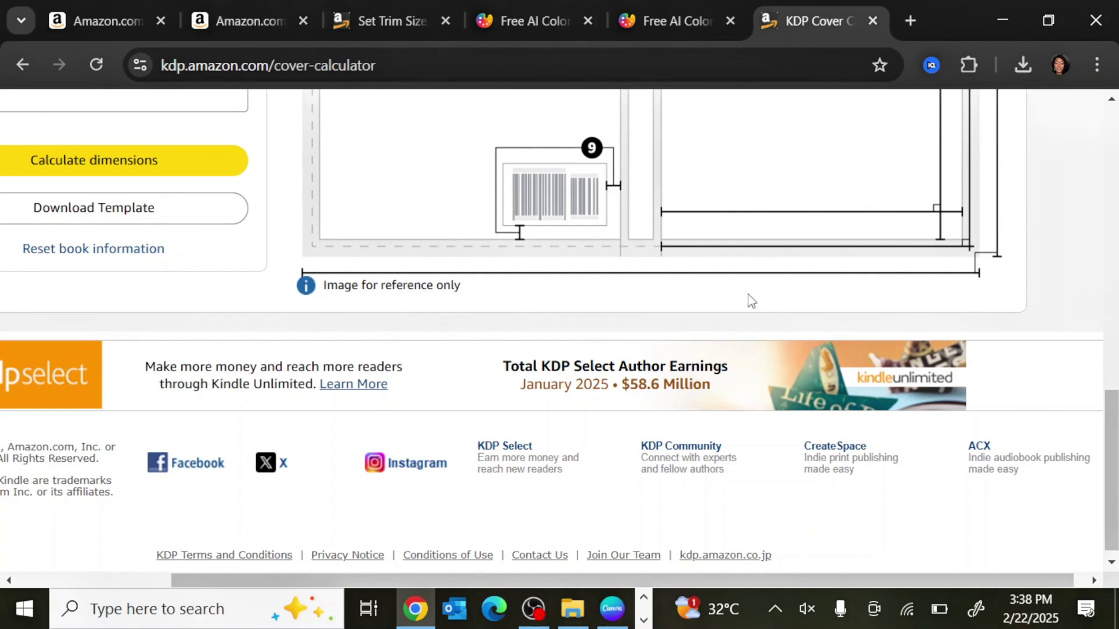
{"action": "scroll", "coordinate": [753, 306], "scroll_direction": "up", "scroll_amount": 4}
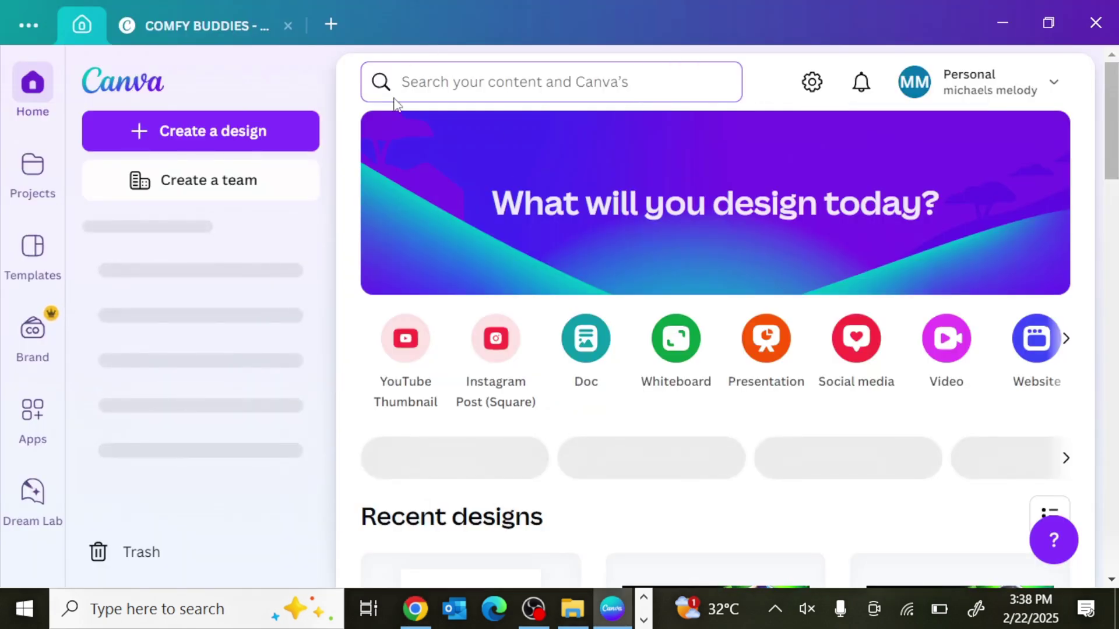
Step: Start a new custom-size design in Canva with the units set to inches
{"action": "left_click", "coordinate": [220, 129]}
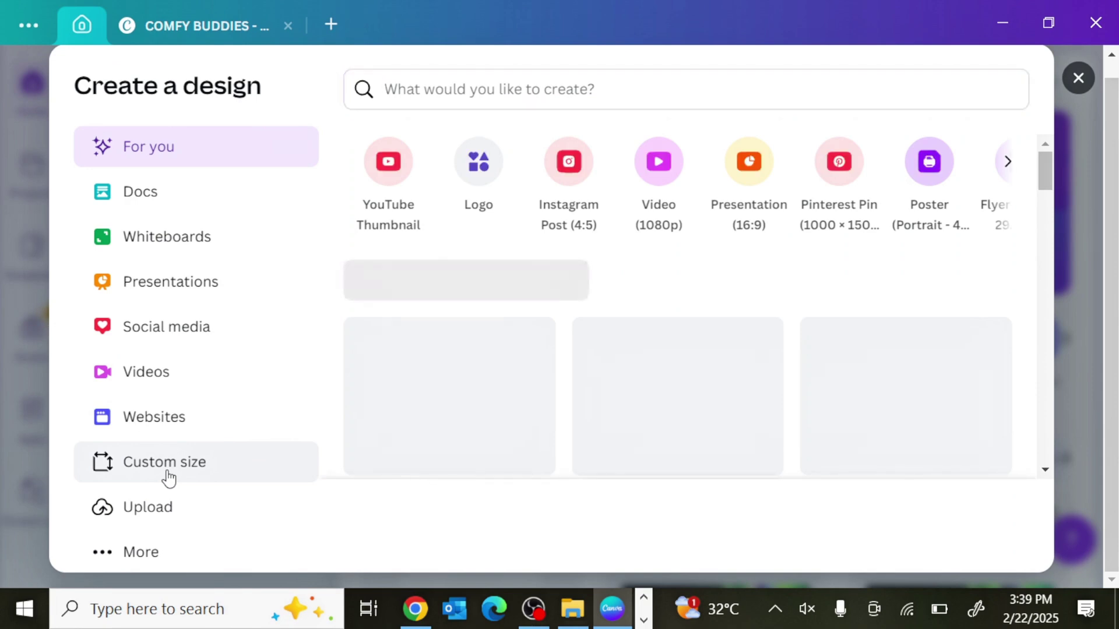
{"action": "left_click", "coordinate": [162, 476]}
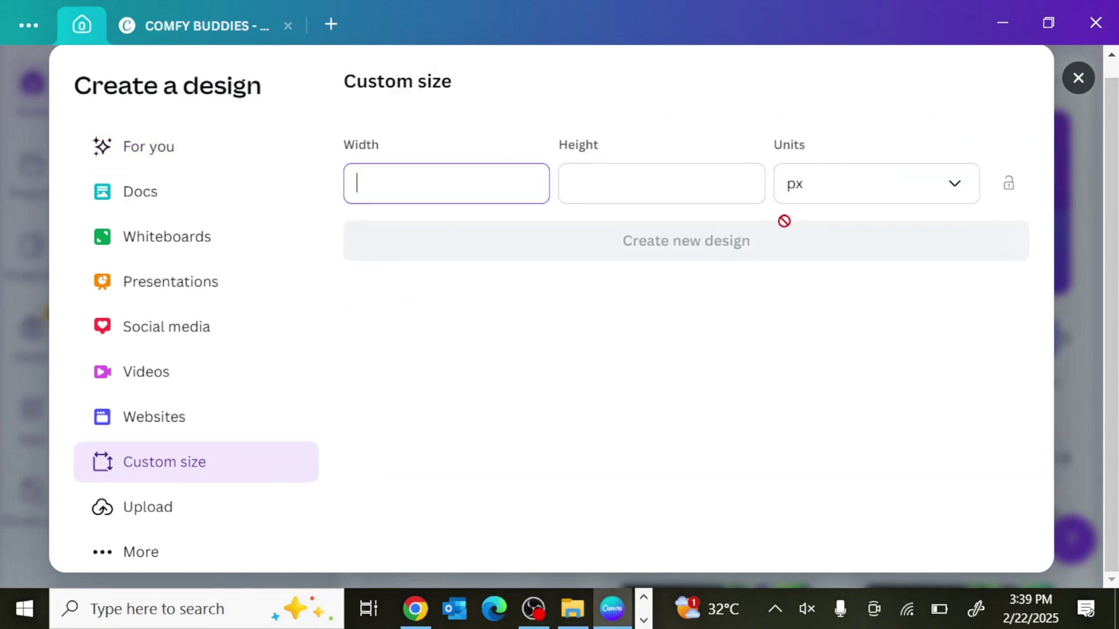
{"action": "left_click", "coordinate": [866, 191]}
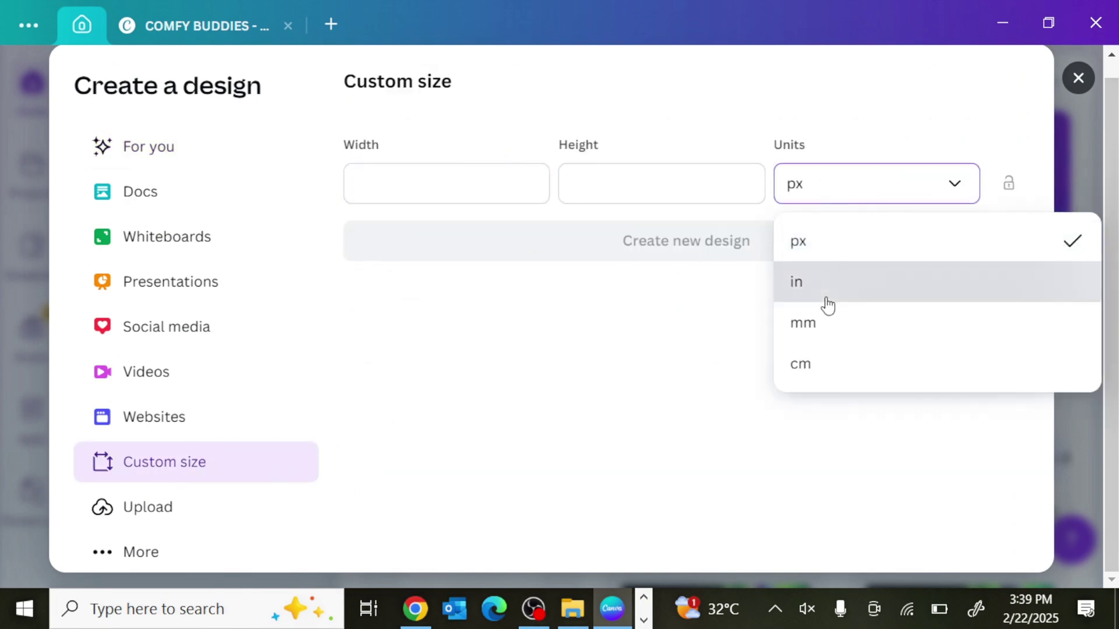
{"action": "left_click", "coordinate": [827, 297]}
Step: Copy the full cover width from the KDP calculator and create the Canva design at 17.318 x 8.75 in
{"action": "left_click", "coordinate": [415, 609]}
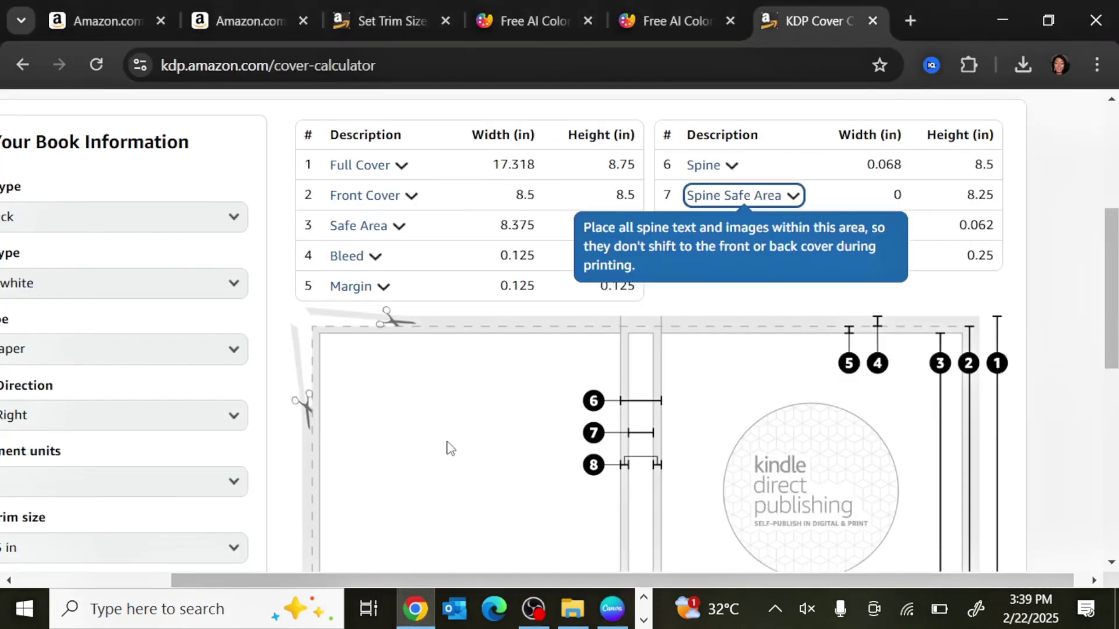
{"action": "double_click", "coordinate": [491, 168]}
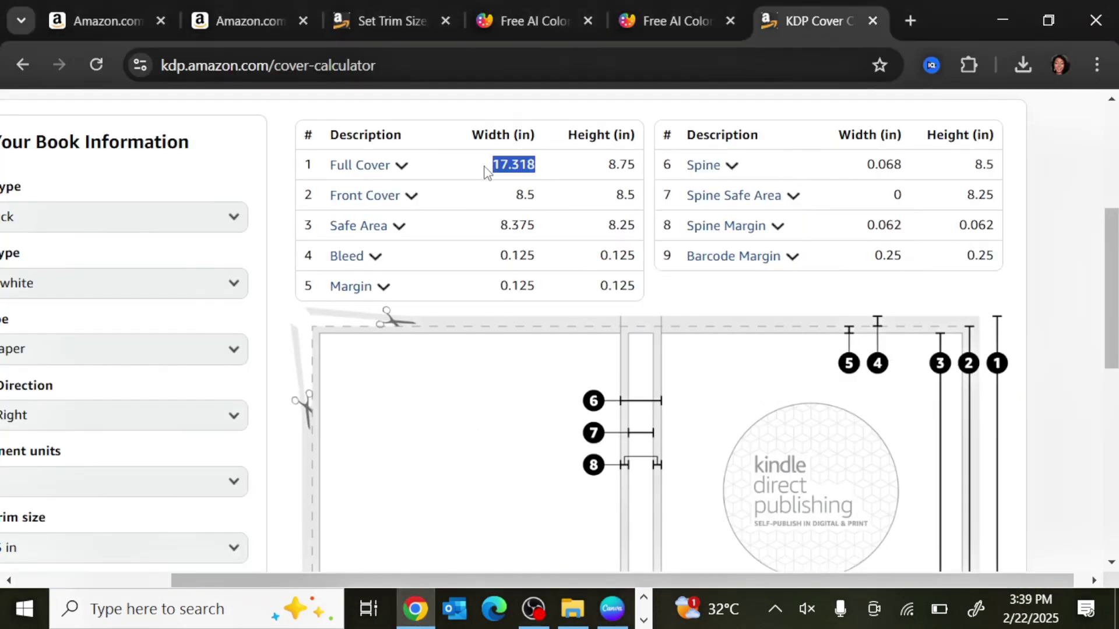
{"action": "left_click", "coordinate": [612, 609]}
{"action": "left_click", "coordinate": [445, 182]}
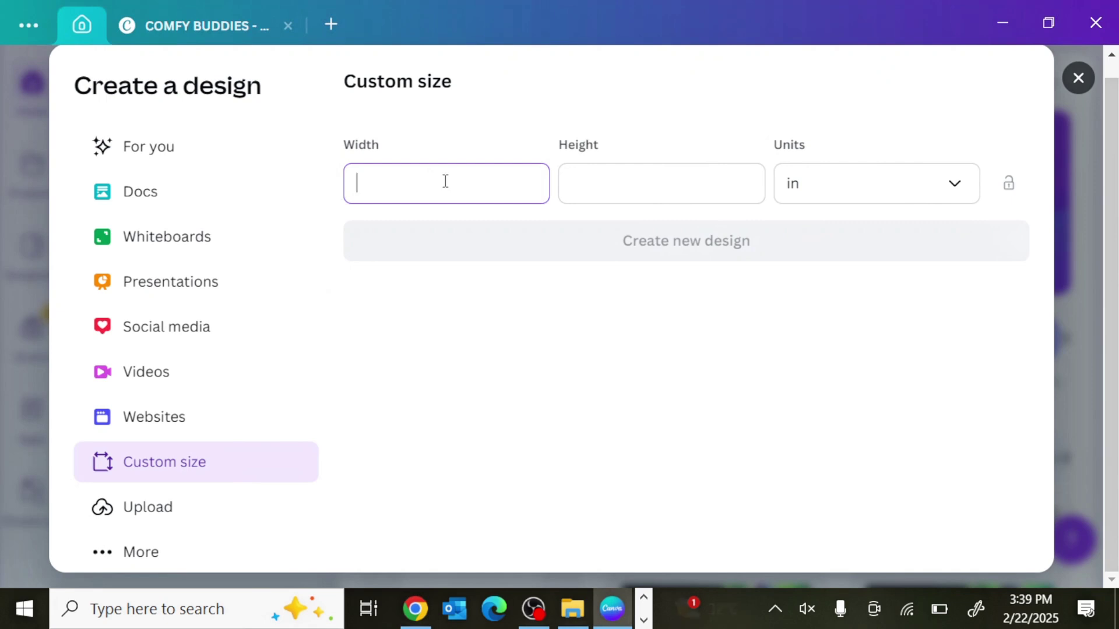
{"action": "type", "text": "17.318"}
{"action": "left_click", "coordinate": [616, 188]}
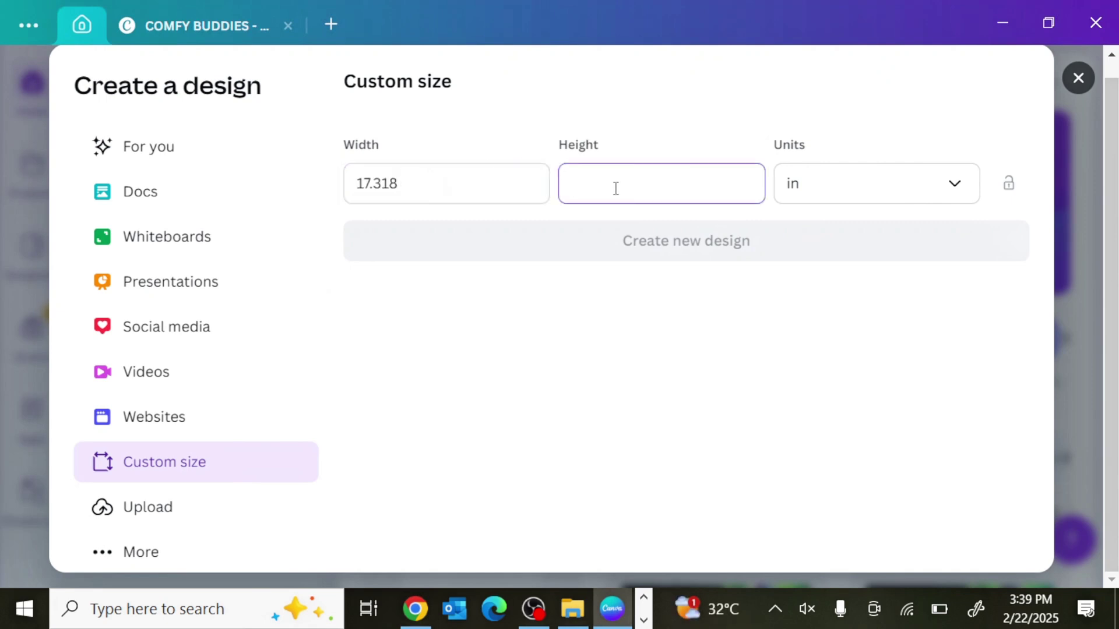
{"action": "type", "text": "8.75"}
{"action": "left_click", "coordinate": [693, 241]}
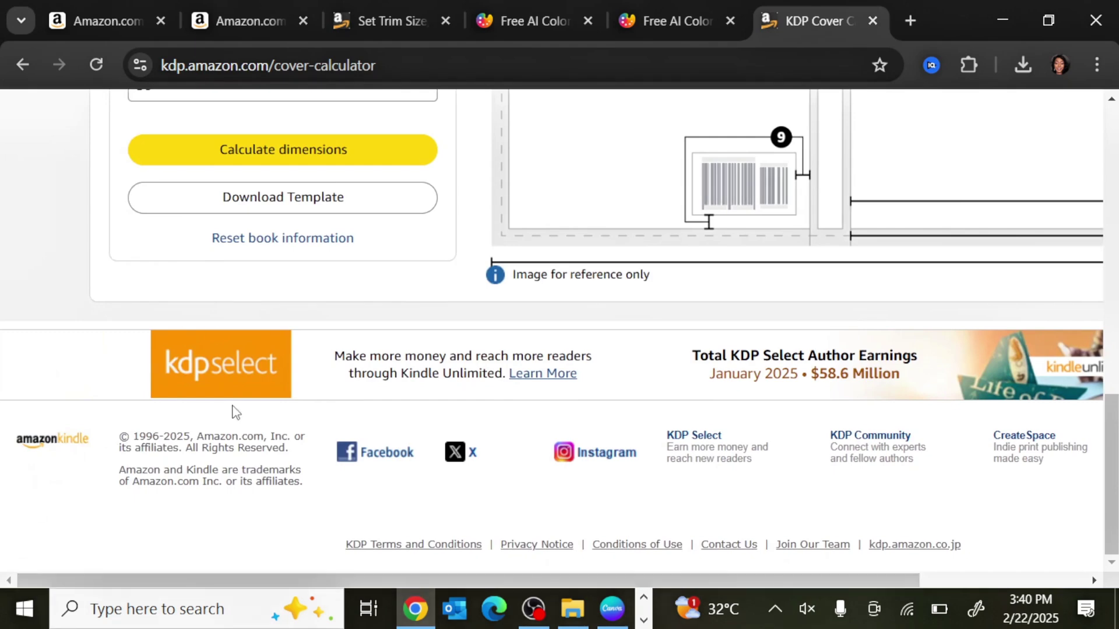
Step: Download the KDP cover template in the browser, then switch to Canva and add the uploaded template image to the blank cover page
{"action": "left_click", "coordinate": [315, 205]}
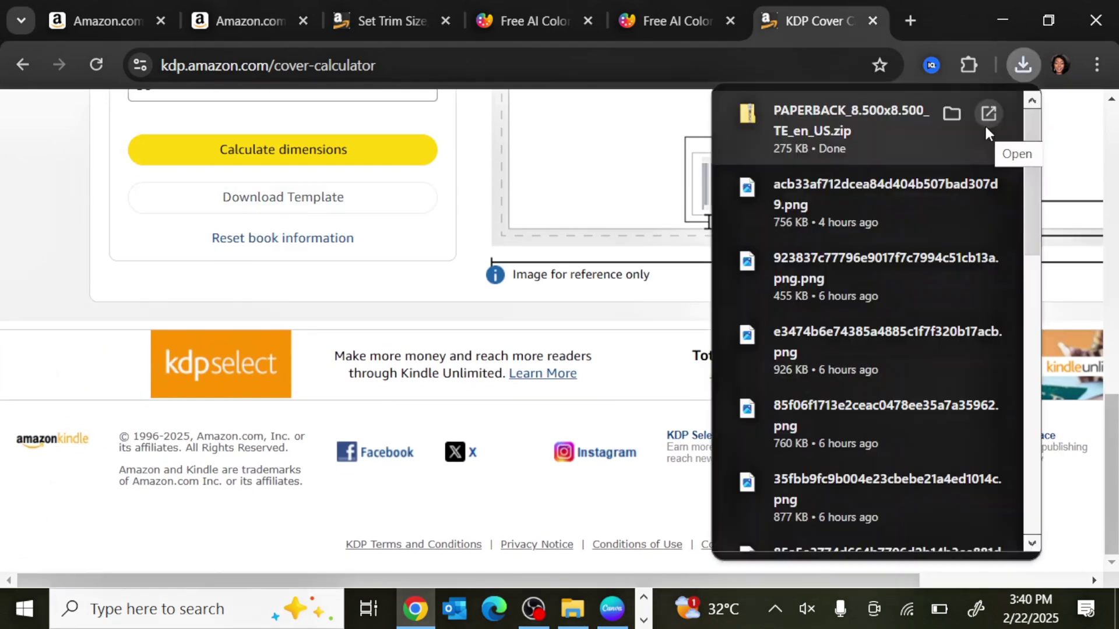
{"action": "left_click", "coordinate": [611, 609]}
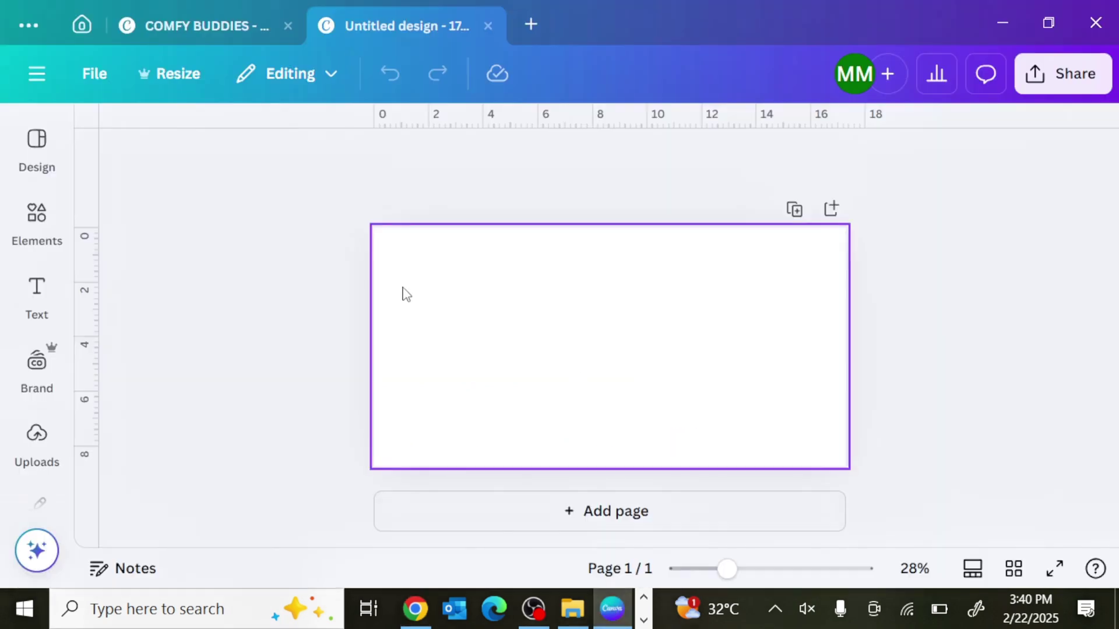
{"action": "left_click", "coordinate": [50, 450]}
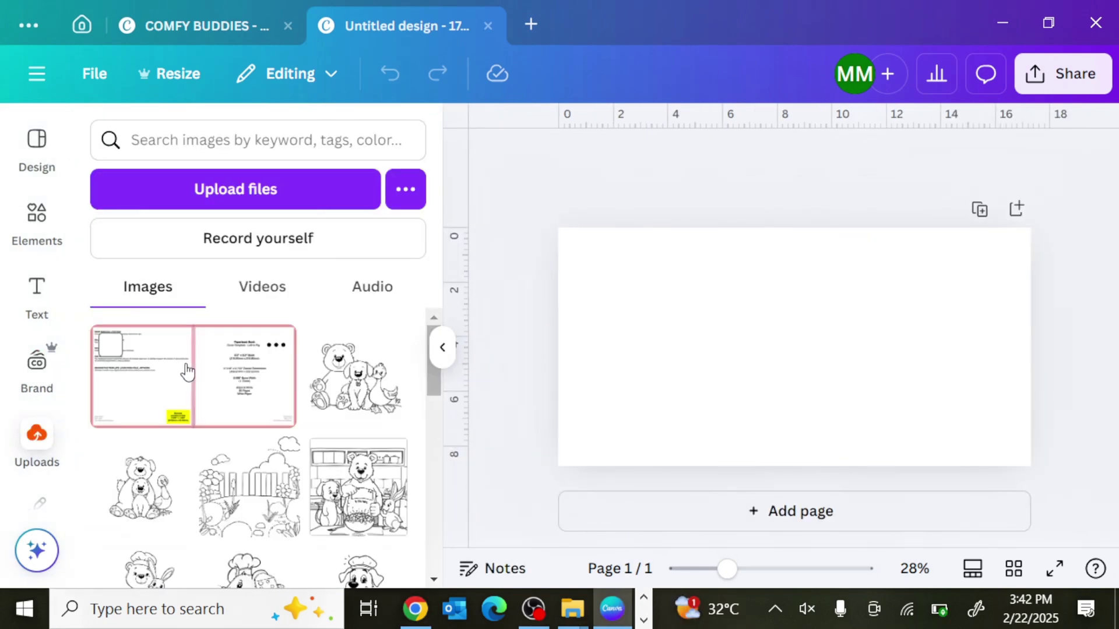
{"action": "left_click", "coordinate": [186, 371]}
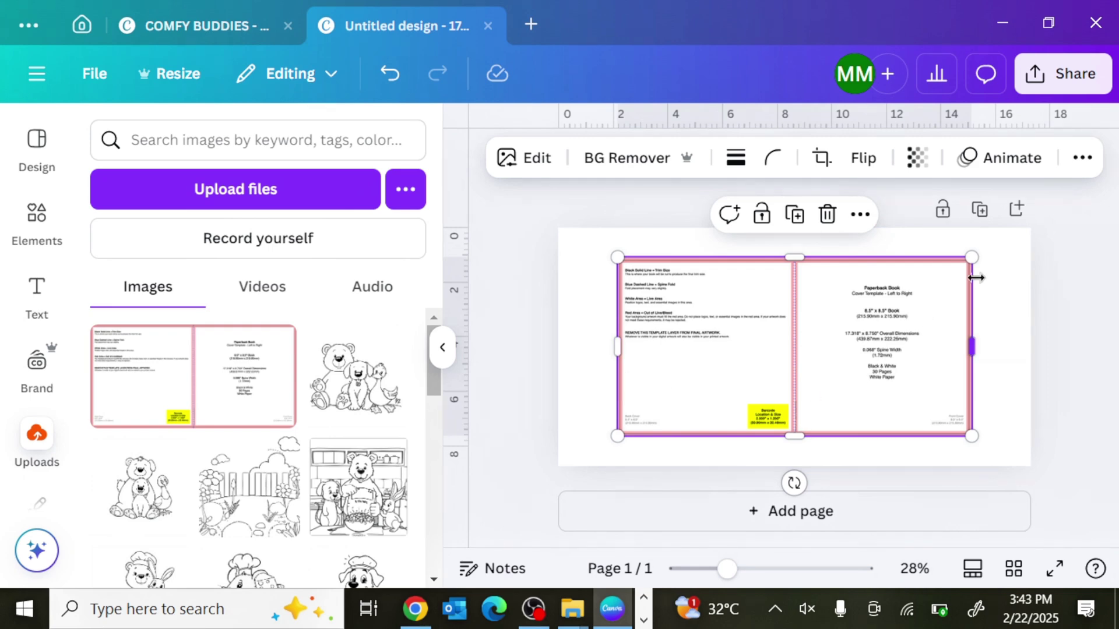
Step: Align the template image with the page's corner and enlarge it to cover the whole page
{"action": "left_click_drag", "start_coordinate": [972, 256], "coordinate": [1030, 226]}
{"action": "left_click_drag", "start_coordinate": [793, 335], "coordinate": [722, 326]}
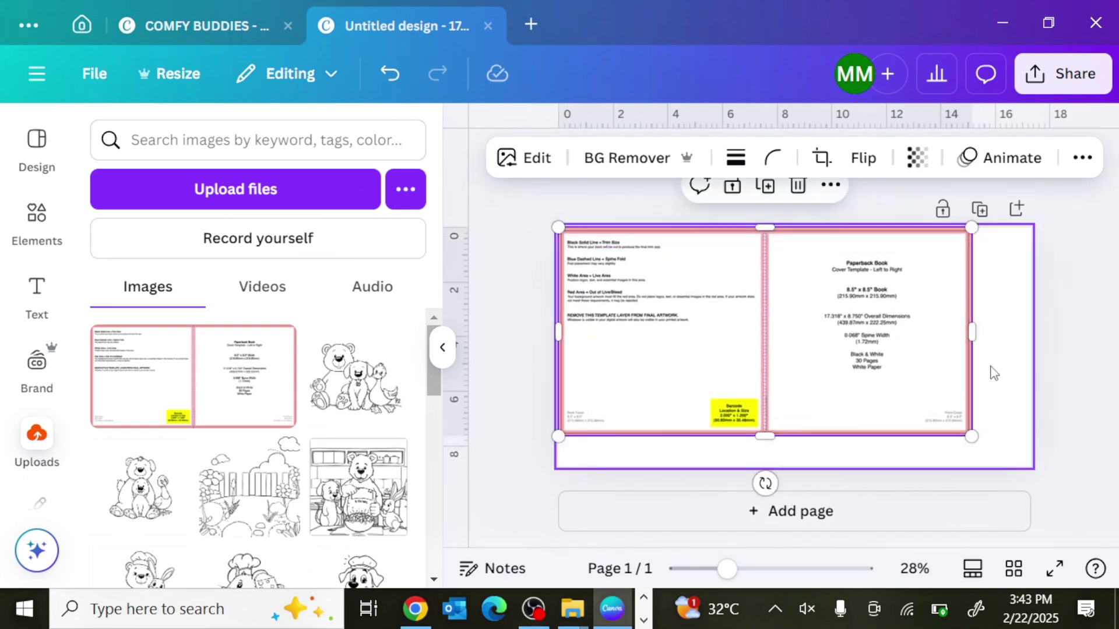
{"action": "left_click_drag", "start_coordinate": [970, 436], "coordinate": [1030, 465]}
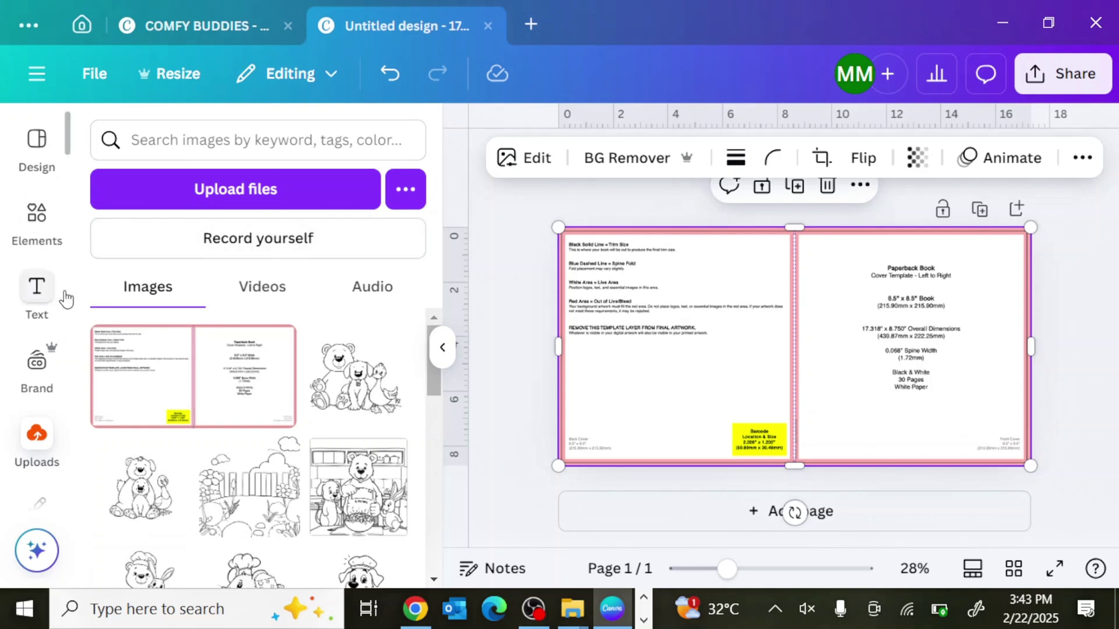
Step: Add the red and teal kitchen graphic with stove and pots from the "Kitchen background" graphics to the cover
{"action": "left_click", "coordinate": [58, 225]}
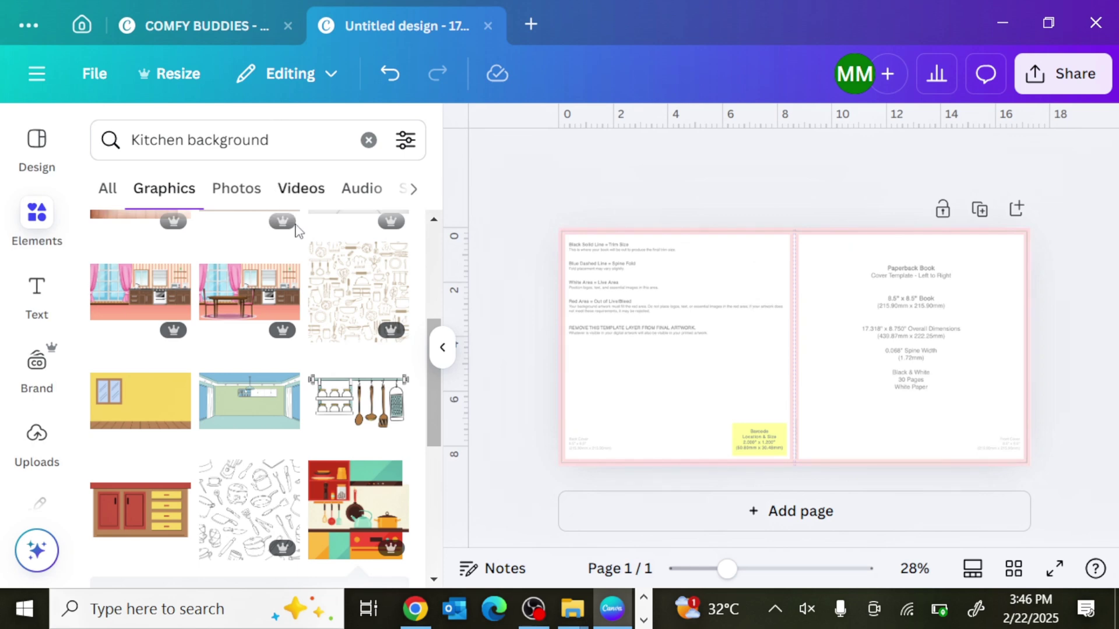
{"action": "scroll", "coordinate": [418, 324], "scroll_direction": "down", "scroll_amount": 3}
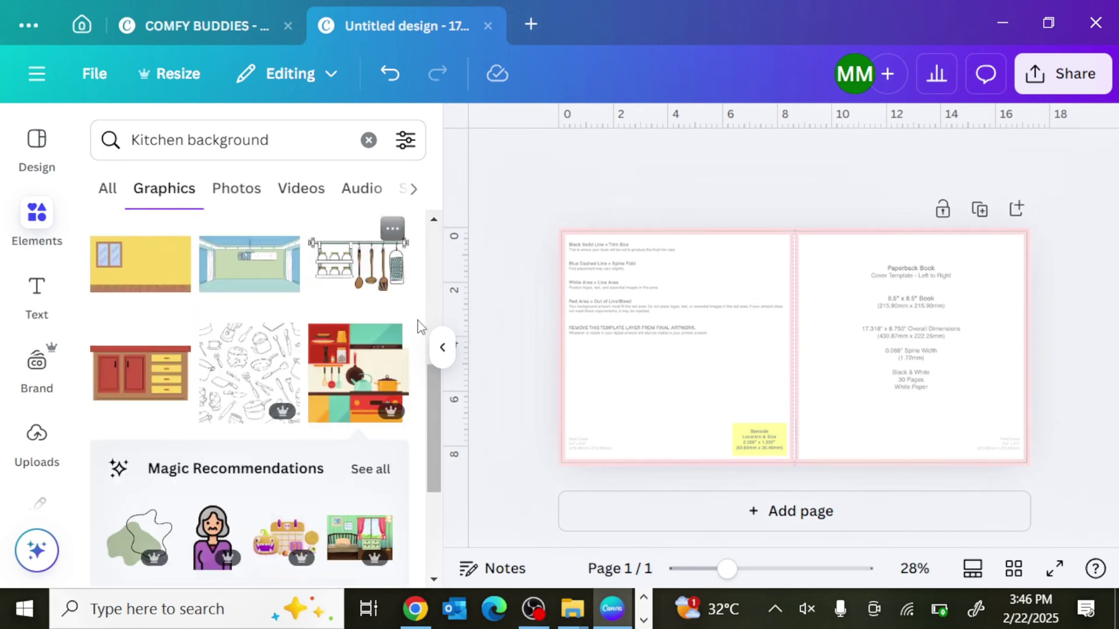
{"action": "left_click", "coordinate": [364, 338]}
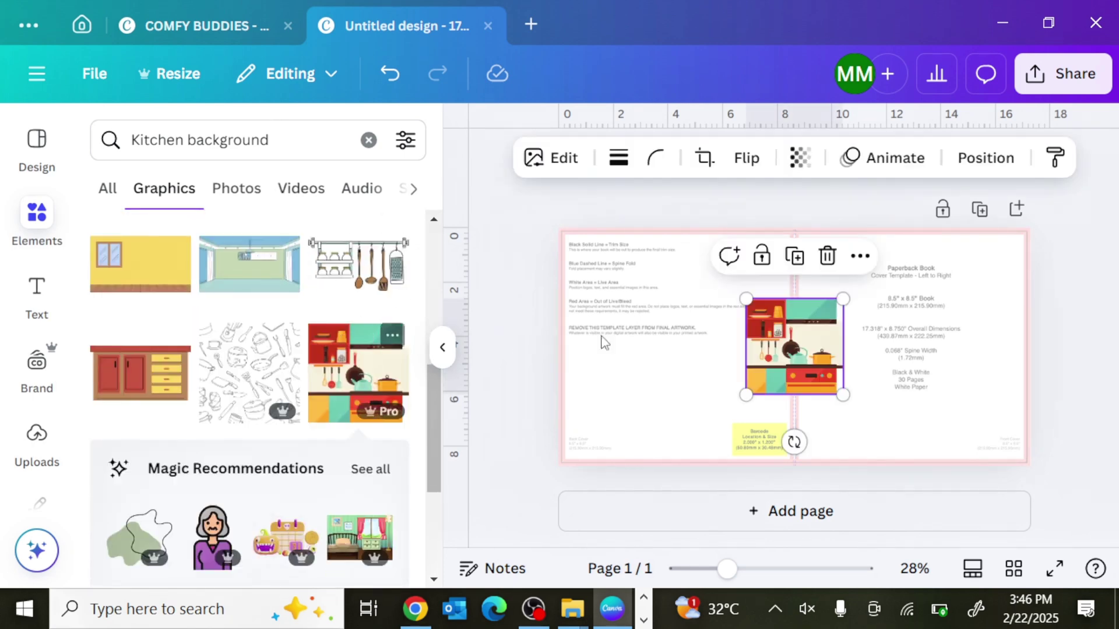
Step: Enlarge the kitchen graphic and position it so that it covers the front cover half of the template
{"action": "left_click_drag", "start_coordinate": [843, 398], "coordinate": [928, 467]}
{"action": "left_click_drag", "start_coordinate": [852, 412], "coordinate": [901, 339]}
{"action": "left_click_drag", "start_coordinate": [971, 402], "coordinate": [1025, 455]}
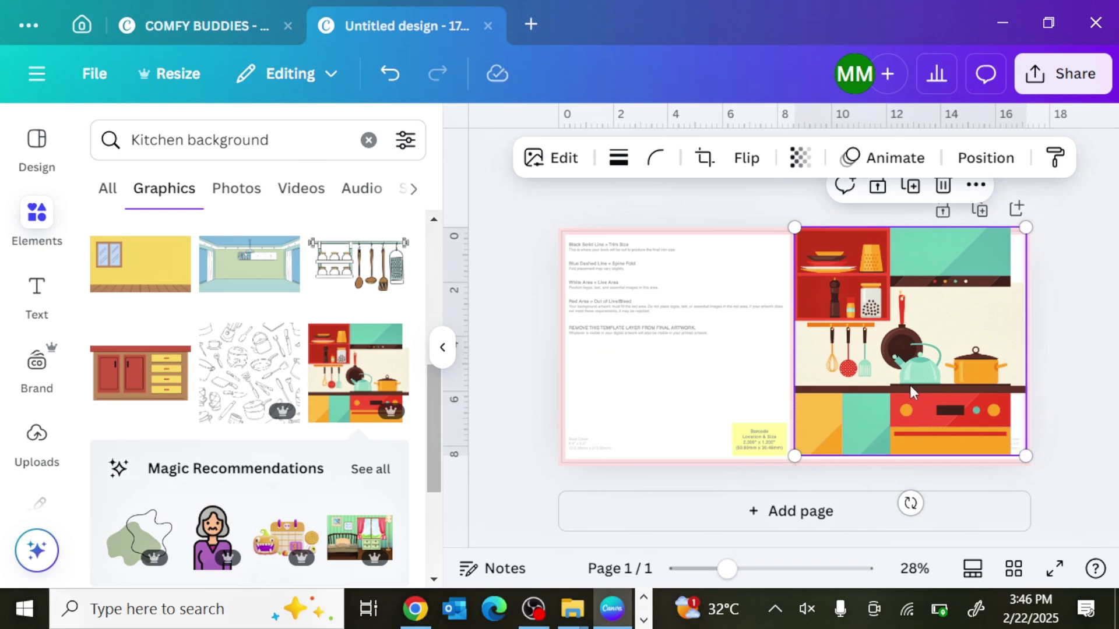
{"action": "left_click_drag", "start_coordinate": [909, 385], "coordinate": [907, 385]}
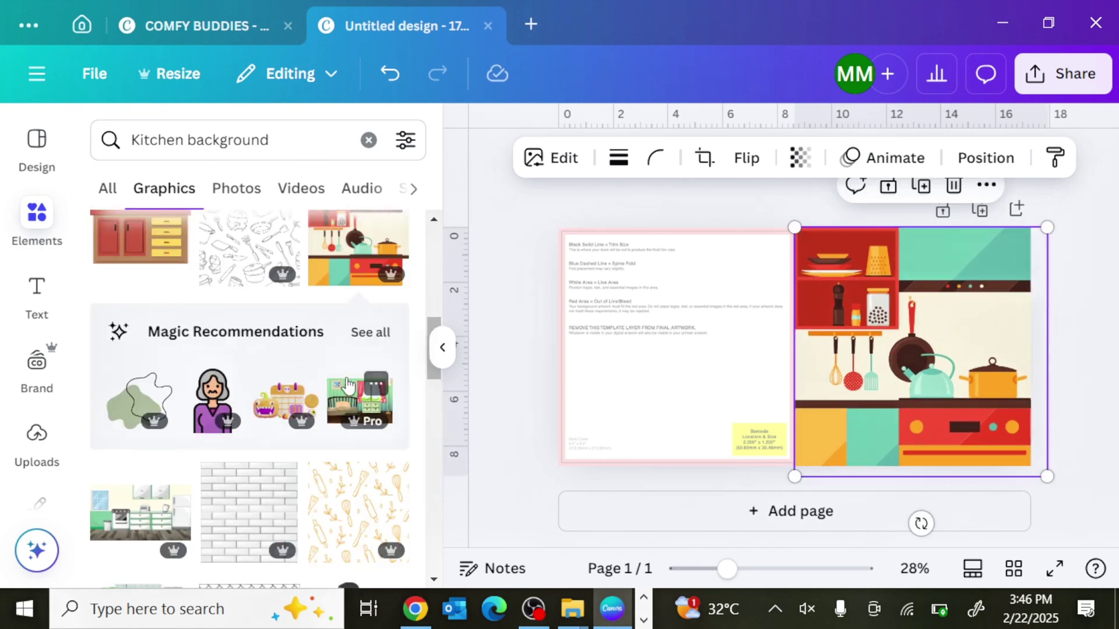
Step: Add a second copy of the kitchen graphic, flip it horizontally and enlarge it to cover the back cover half
{"action": "left_click", "coordinate": [355, 255]}
{"action": "left_click", "coordinate": [756, 165]}
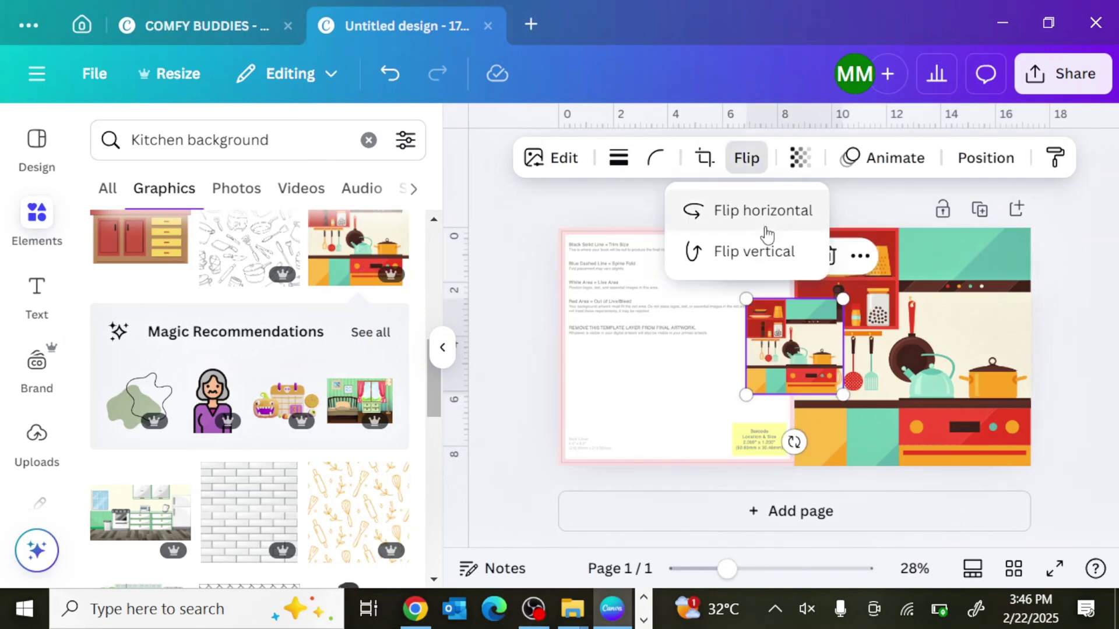
{"action": "left_click", "coordinate": [752, 211]}
{"action": "left_click_drag", "start_coordinate": [794, 340], "coordinate": [693, 327]}
{"action": "left_click_drag", "start_coordinate": [736, 379], "coordinate": [812, 452]}
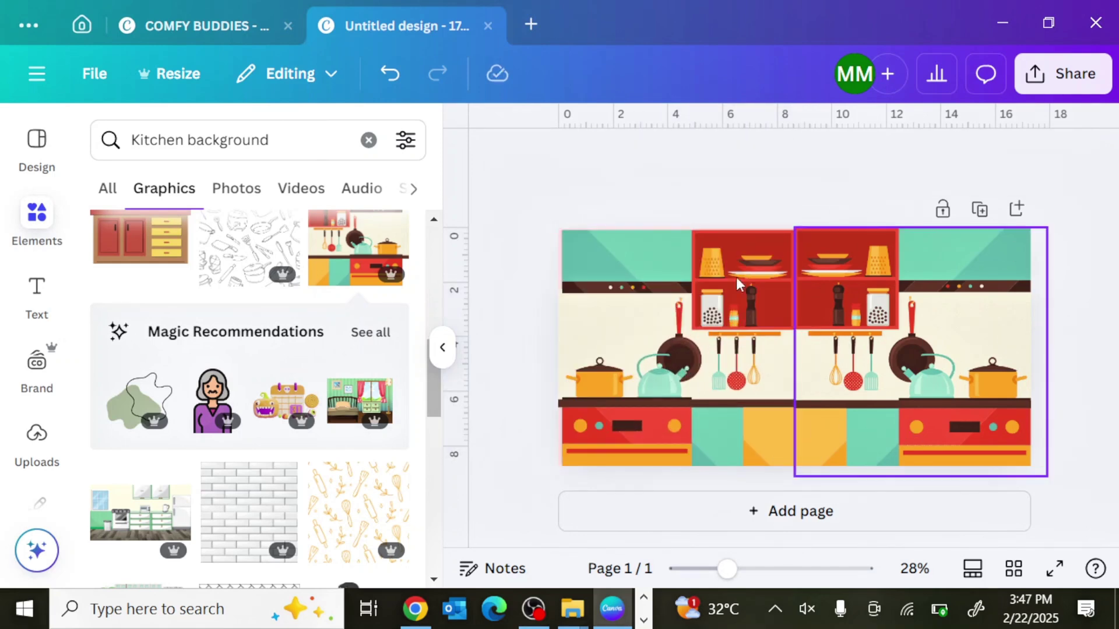
Step: Search the graphics for "cartoon bear" and place the sitting brown bear, enlarged, in the front cover's lower right corner
{"action": "left_click", "coordinate": [368, 140]}
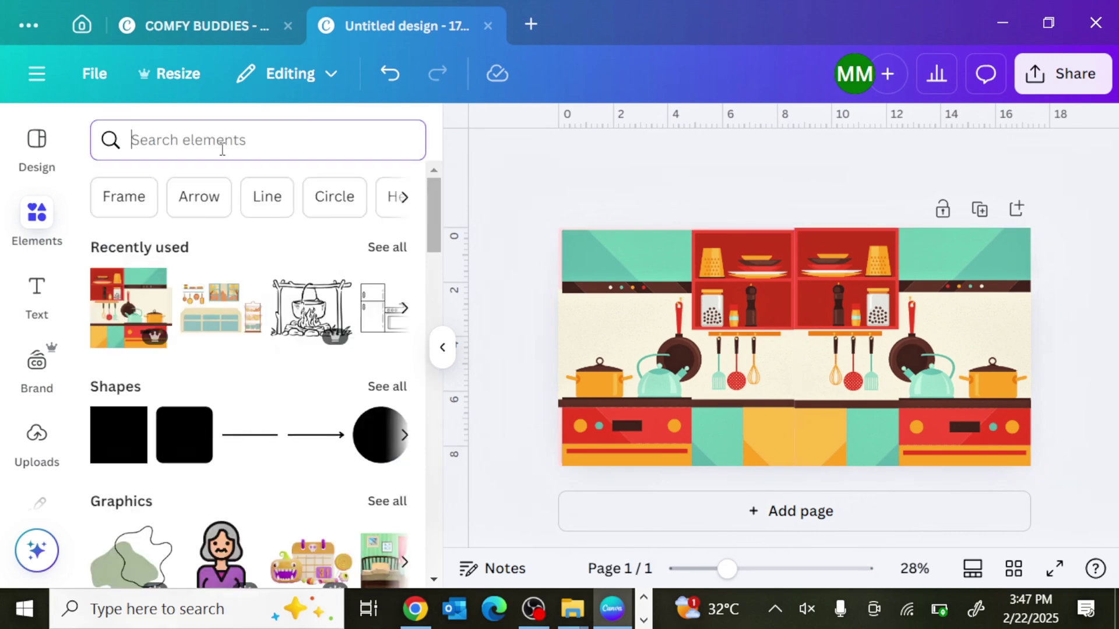
{"action": "type", "text": "cu"}
{"action": "key", "text": "BackSpace"}
{"action": "key", "text": "BackSpace"}
{"action": "type", "text": "v"}
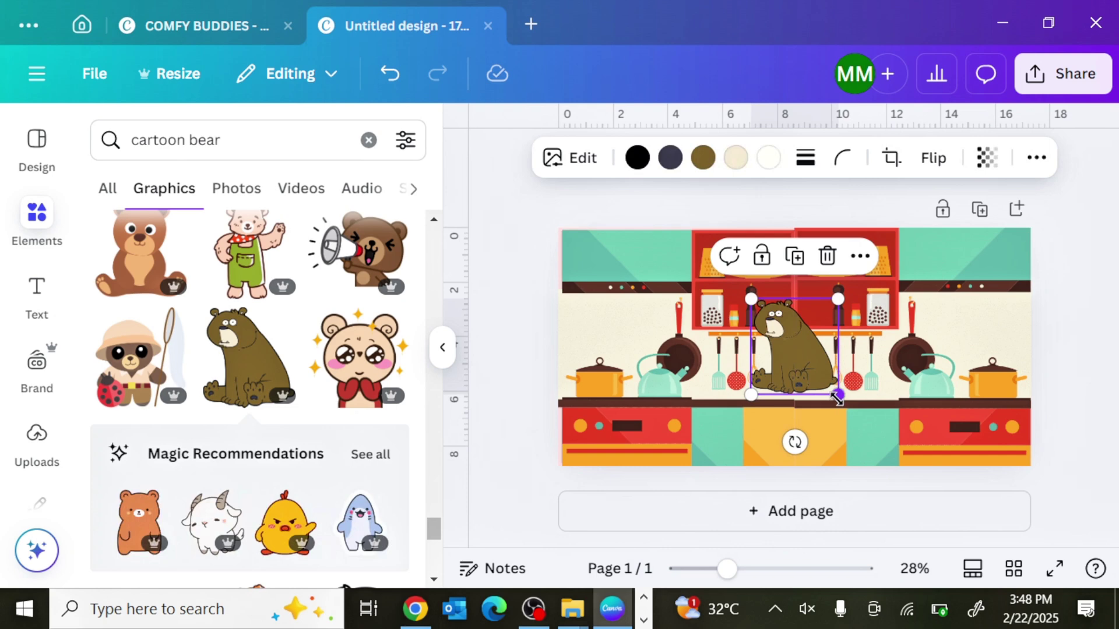
{"action": "left_click_drag", "start_coordinate": [837, 396], "coordinate": [972, 392]}
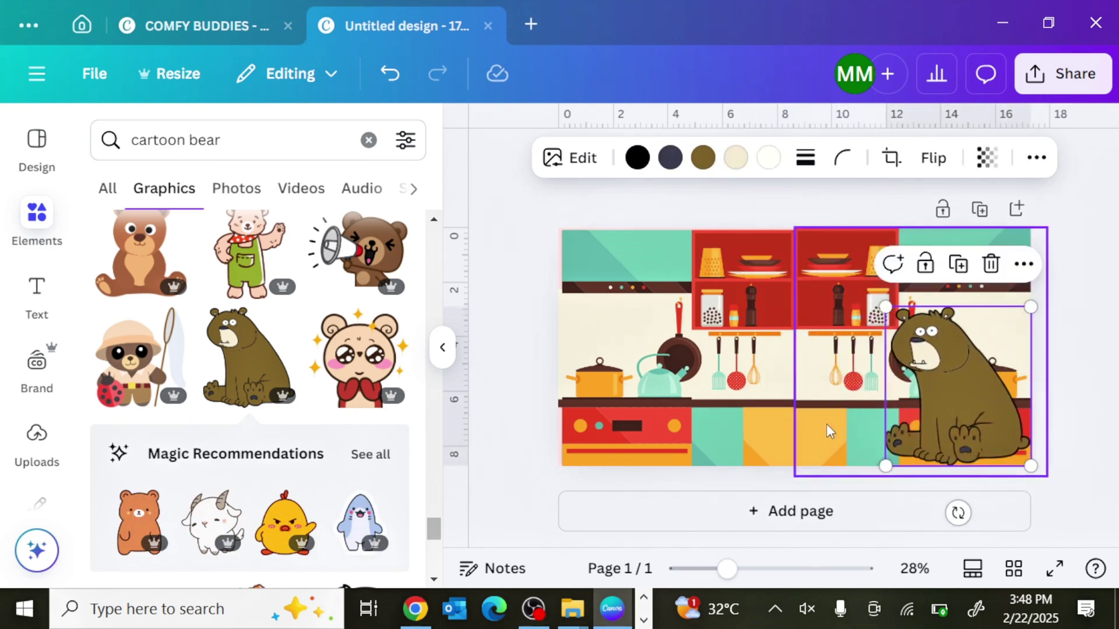
Step: Search the graphics for "cartoon rabbit" and add the white sitting rabbit to the front cover
{"action": "scroll", "coordinate": [315, 443], "scroll_direction": "down", "scroll_amount": 5}
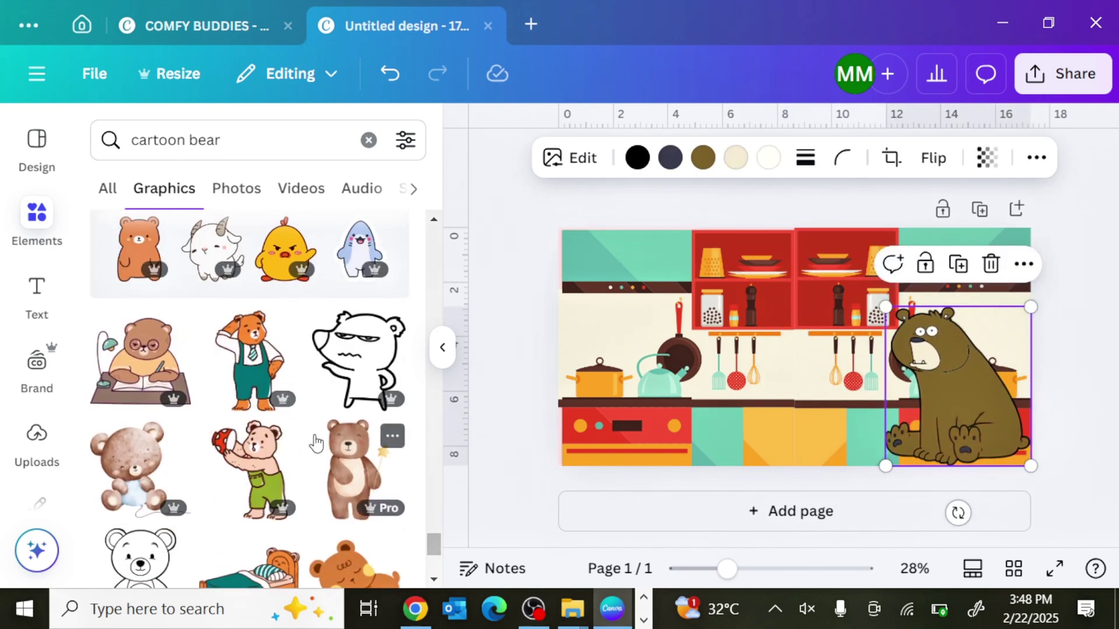
{"action": "scroll", "coordinate": [320, 443], "scroll_direction": "down", "scroll_amount": 4}
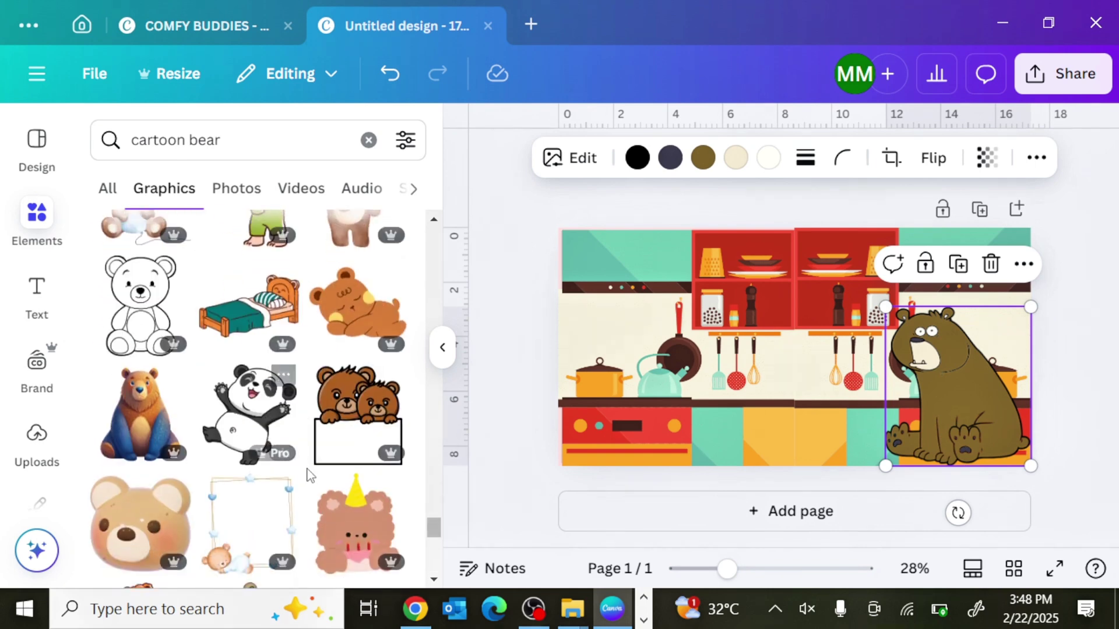
{"action": "scroll", "coordinate": [310, 470], "scroll_direction": "down", "scroll_amount": 3}
{"action": "scroll", "coordinate": [309, 466], "scroll_direction": "down", "scroll_amount": 5}
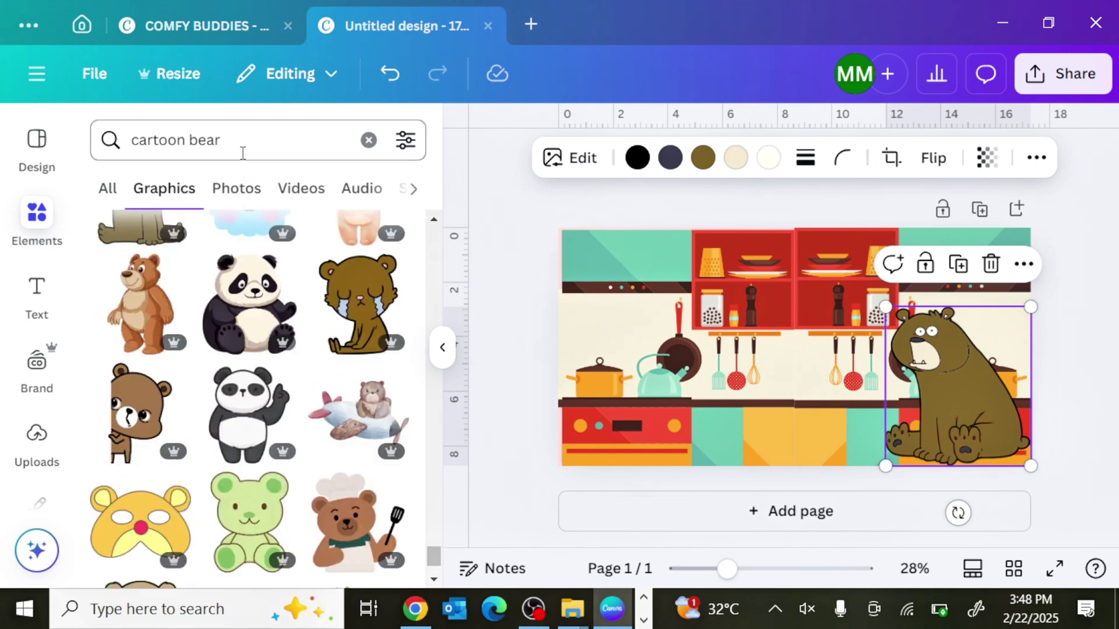
{"action": "left_click", "coordinate": [244, 138]}
{"action": "key", "text": "BackSpace"}
{"action": "key", "text": "BackSpace"}
{"action": "key", "text": "BackSpace"}
{"action": "key", "text": "BackSpace"}
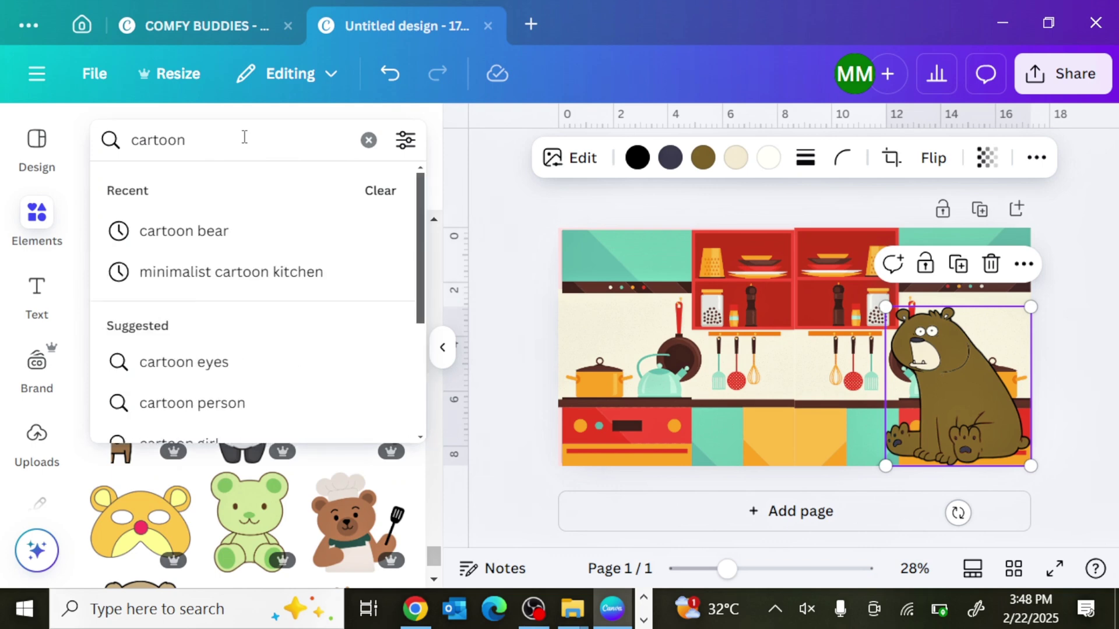
{"action": "type", "text": "rabbit"}
{"action": "key", "text": "Return"}
{"action": "left_click", "coordinate": [142, 430]}
{"action": "left_click_drag", "start_coordinate": [803, 375], "coordinate": [851, 384]}
Step: Shrink the bear, move it into the front cover's lower right corner, and place the rabbit beside it
{"action": "left_click", "coordinate": [955, 381]}
{"action": "left_click_drag", "start_coordinate": [955, 381], "coordinate": [960, 381]}
{"action": "left_click_drag", "start_coordinate": [1034, 310], "coordinate": [1006, 341]}
{"action": "left_click_drag", "start_coordinate": [960, 385], "coordinate": [983, 386]}
{"action": "left_click_drag", "start_coordinate": [838, 364], "coordinate": [872, 361]}
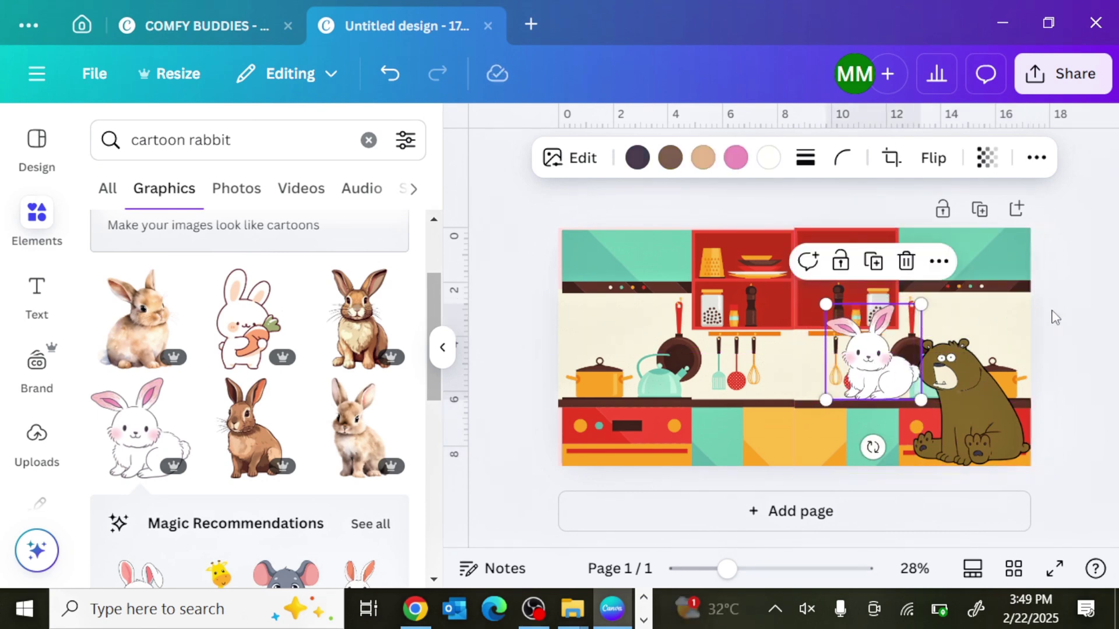
Step: Search the graphics for "cartoon dog with chef cap" and fit the tall white chef hat onto the bear's head
{"action": "left_click", "coordinate": [248, 140]}
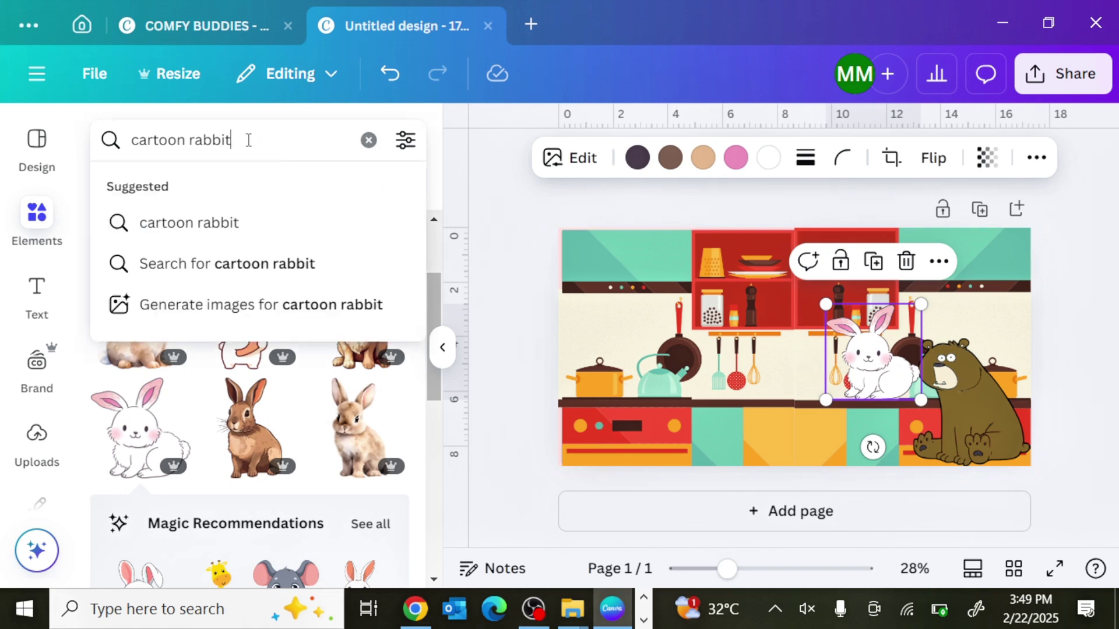
{"action": "key", "text": "BackSpace"}
{"action": "key", "text": "BackSpace"}
{"action": "key", "text": "BackSpace"}
{"action": "key", "text": "BackSpace"}
{"action": "key", "text": "BackSpace"}
{"action": "key", "text": "BackSpace"}
{"action": "type", "text": "dog w"}
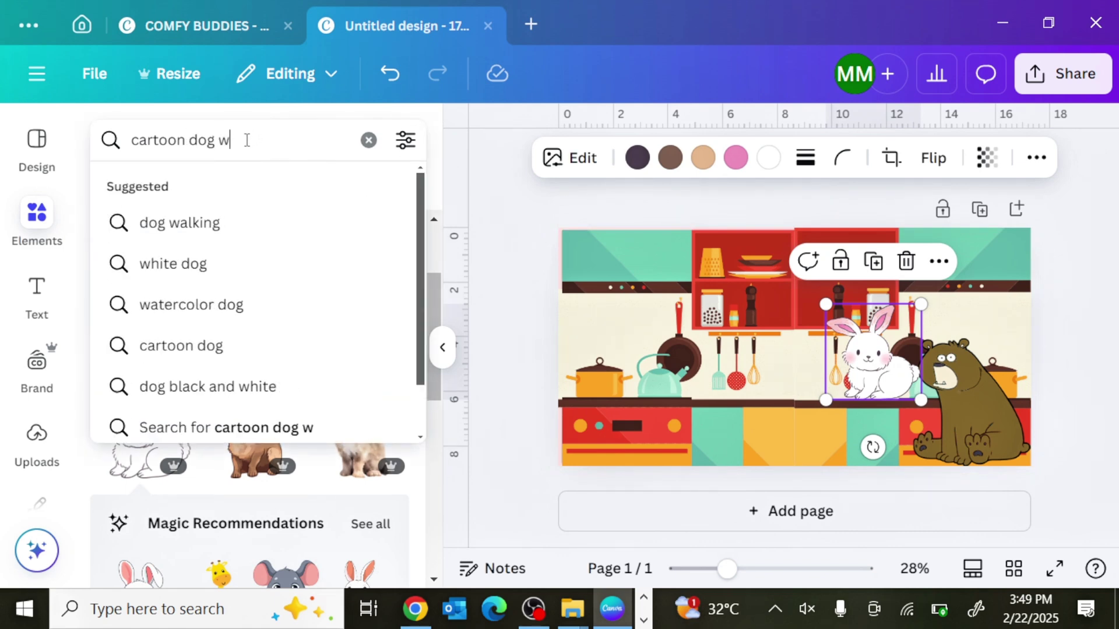
{"action": "type", "text": "ith chef cap"}
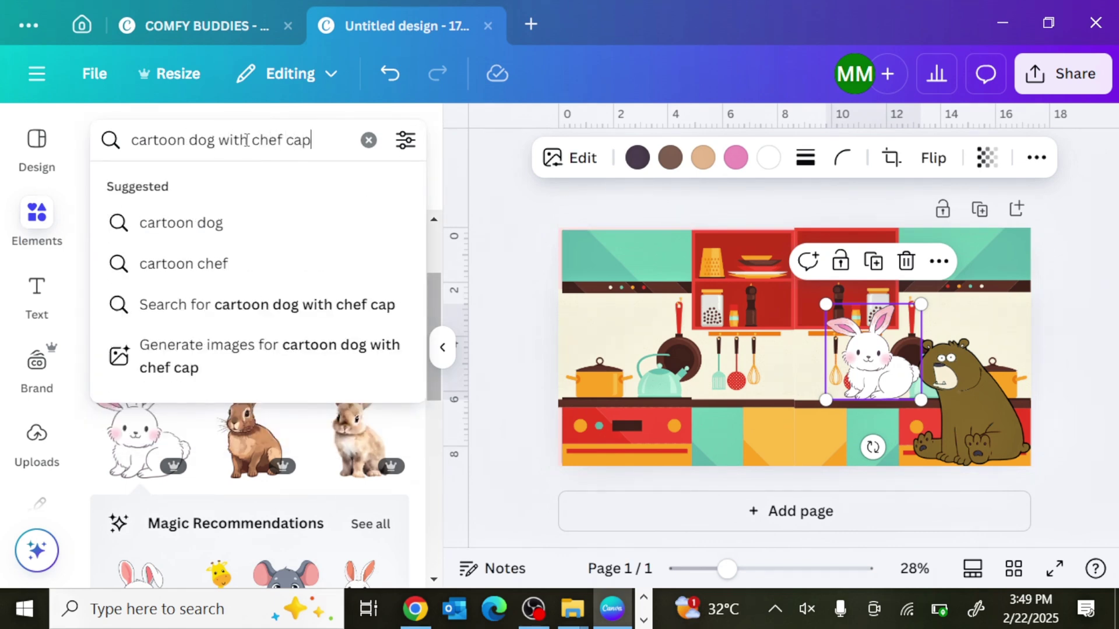
{"action": "key", "text": "Return"}
{"action": "scroll", "coordinate": [326, 349], "scroll_direction": "down", "scroll_amount": 4}
{"action": "scroll", "coordinate": [361, 357], "scroll_direction": "up", "scroll_amount": 1}
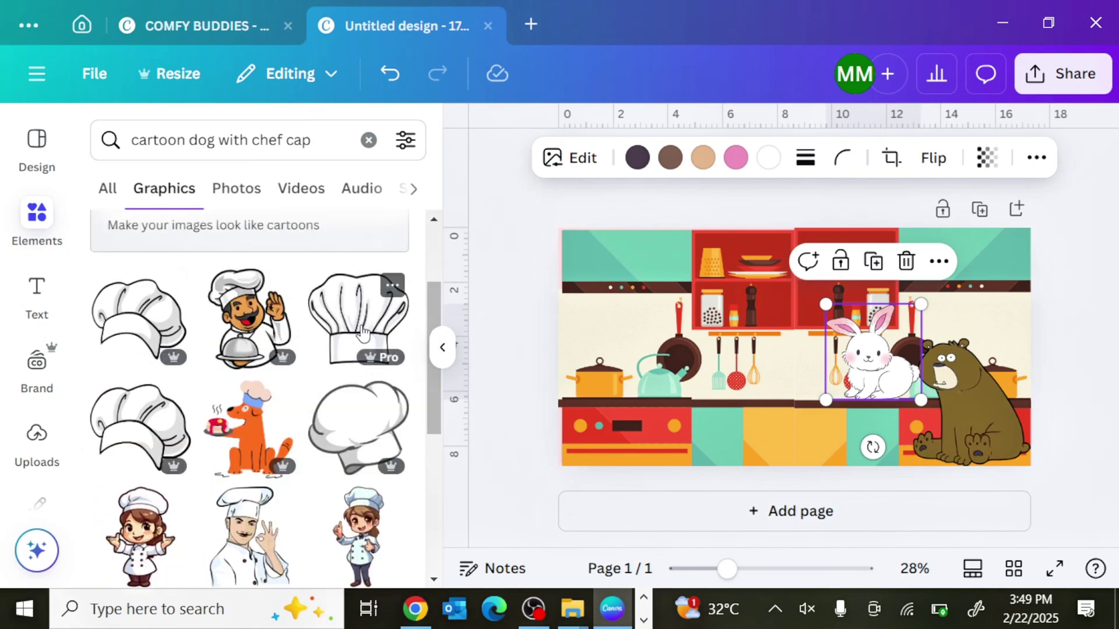
{"action": "left_click", "coordinate": [364, 334]}
{"action": "left_click_drag", "start_coordinate": [900, 251], "coordinate": [746, 391]}
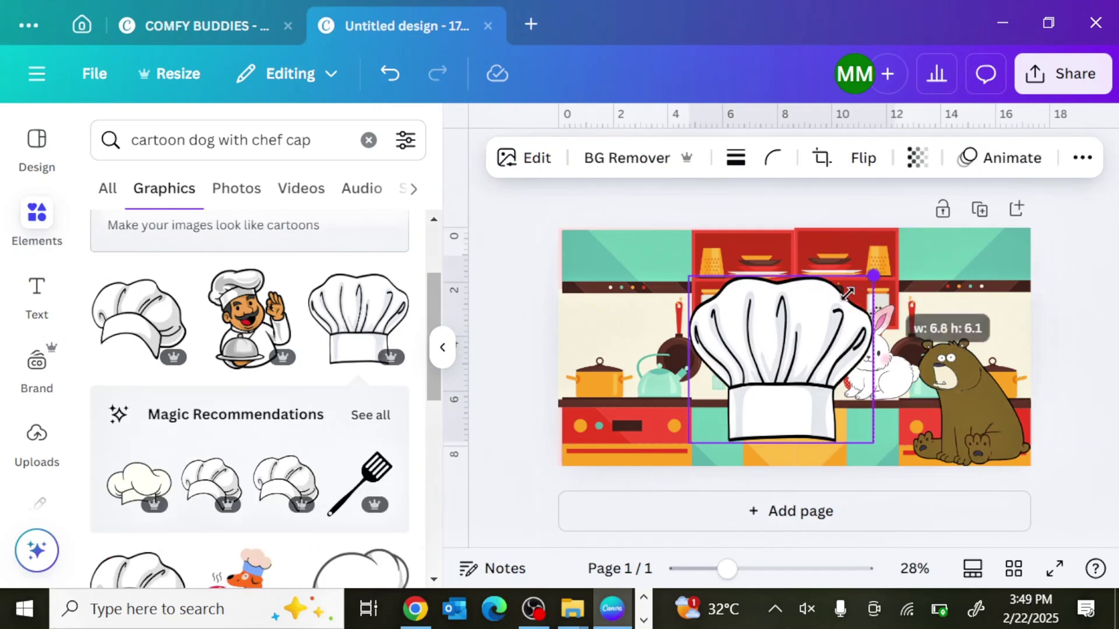
{"action": "left_click_drag", "start_coordinate": [721, 427], "coordinate": [948, 332]}
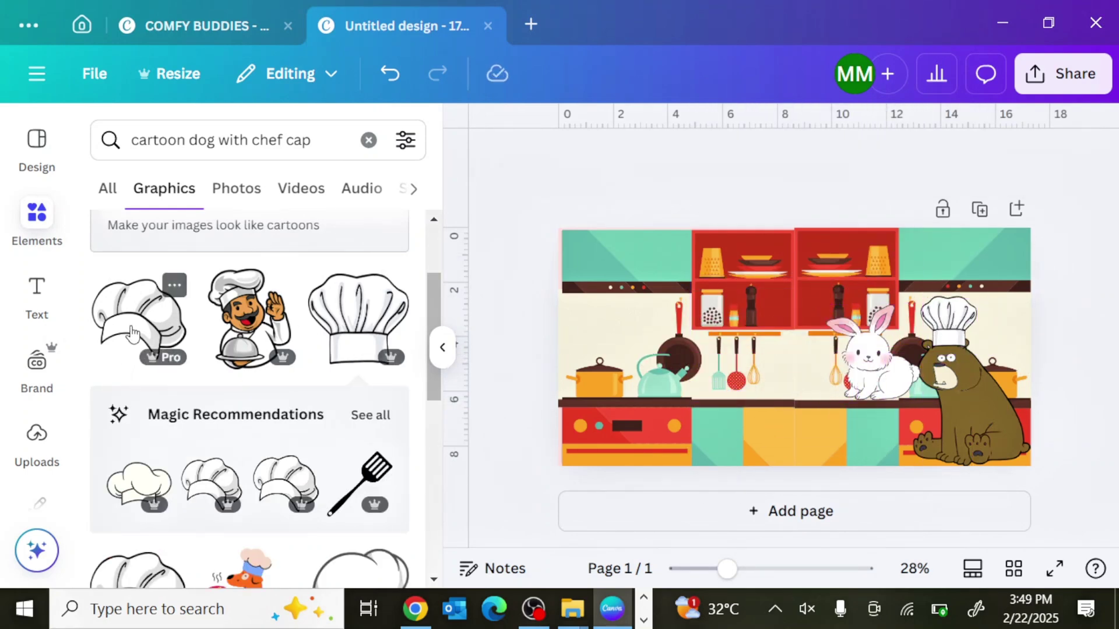
Step: Add the tilted white chef hat and fit it, scaled down, onto the rabbit's head
{"action": "left_click", "coordinate": [131, 335]}
{"action": "left_click_drag", "start_coordinate": [850, 392], "coordinate": [891, 300]}
{"action": "left_click_drag", "start_coordinate": [872, 356], "coordinate": [895, 364]}
{"action": "left_click_drag", "start_coordinate": [892, 292], "coordinate": [877, 306]}
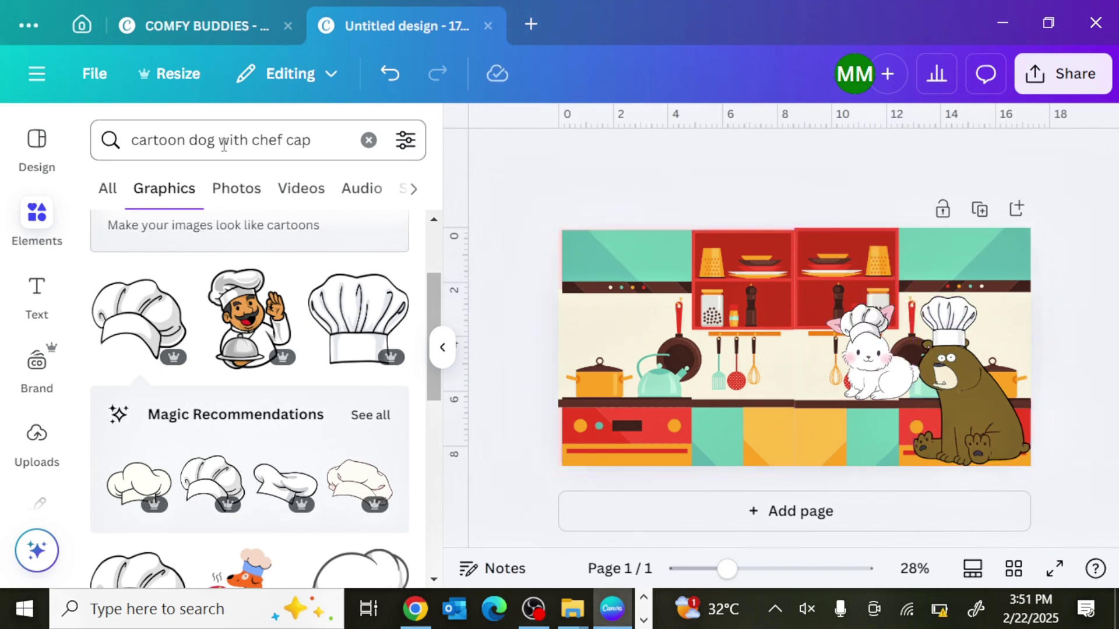
Step: Search the graphics for "cartoon dog" and place the sitting tan and white puppy in front of the bear
{"action": "left_click_drag", "start_coordinate": [218, 145], "coordinate": [311, 142]}
{"action": "key", "text": "BackSpace"}
{"action": "key", "text": "Return"}
{"action": "scroll", "coordinate": [287, 341], "scroll_direction": "down", "scroll_amount": 5}
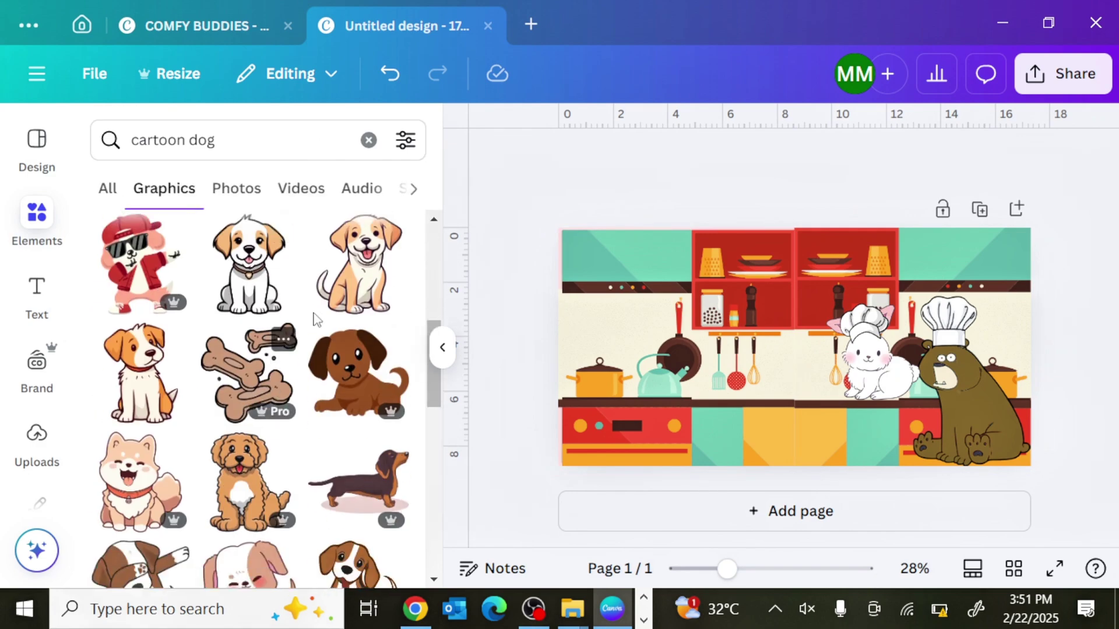
{"action": "scroll", "coordinate": [287, 341], "scroll_direction": "down", "scroll_amount": 2}
{"action": "scroll", "coordinate": [349, 420], "scroll_direction": "up", "scroll_amount": 4}
{"action": "left_click", "coordinate": [352, 421]}
{"action": "left_click_drag", "start_coordinate": [815, 362], "coordinate": [922, 436]}
Step: Duplicate the bear's chef hat and fit a smaller copy onto the puppy's head
{"action": "left_click", "coordinate": [948, 305]}
{"action": "left_click", "coordinate": [947, 309]}
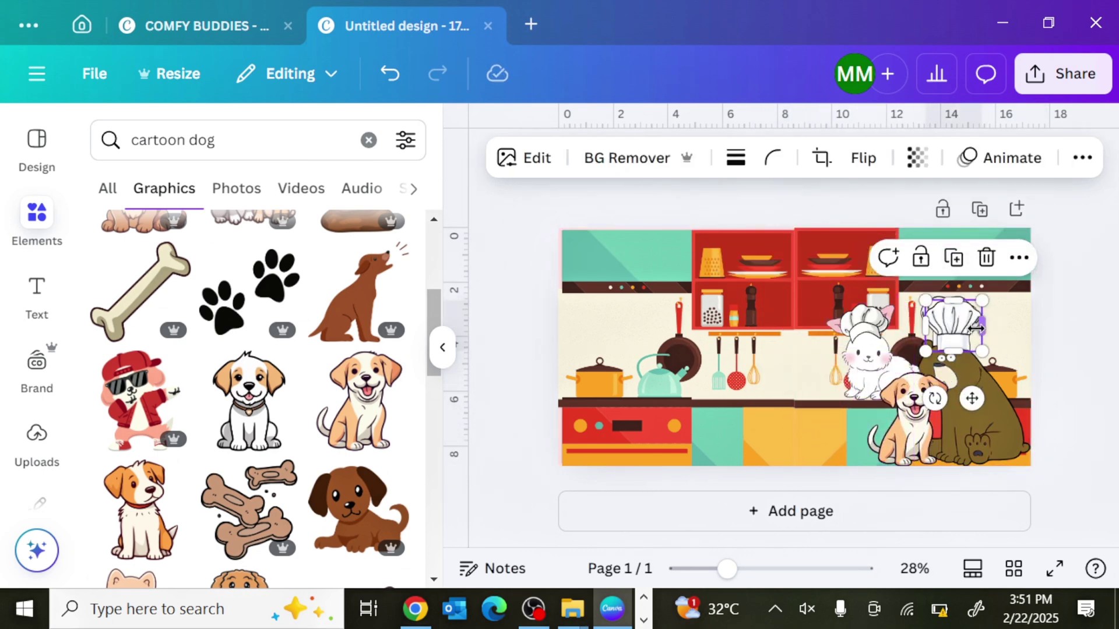
{"action": "left_click_drag", "start_coordinate": [944, 335], "coordinate": [916, 367]}
{"action": "left_click", "coordinate": [1051, 321]}
{"action": "left_click", "coordinate": [979, 350]}
Step: Search the graphics for "cartoon mouse" and place the standing grey mouse beside the puppy
{"action": "left_click", "coordinate": [235, 140]}
{"action": "double_click", "coordinate": [201, 140]}
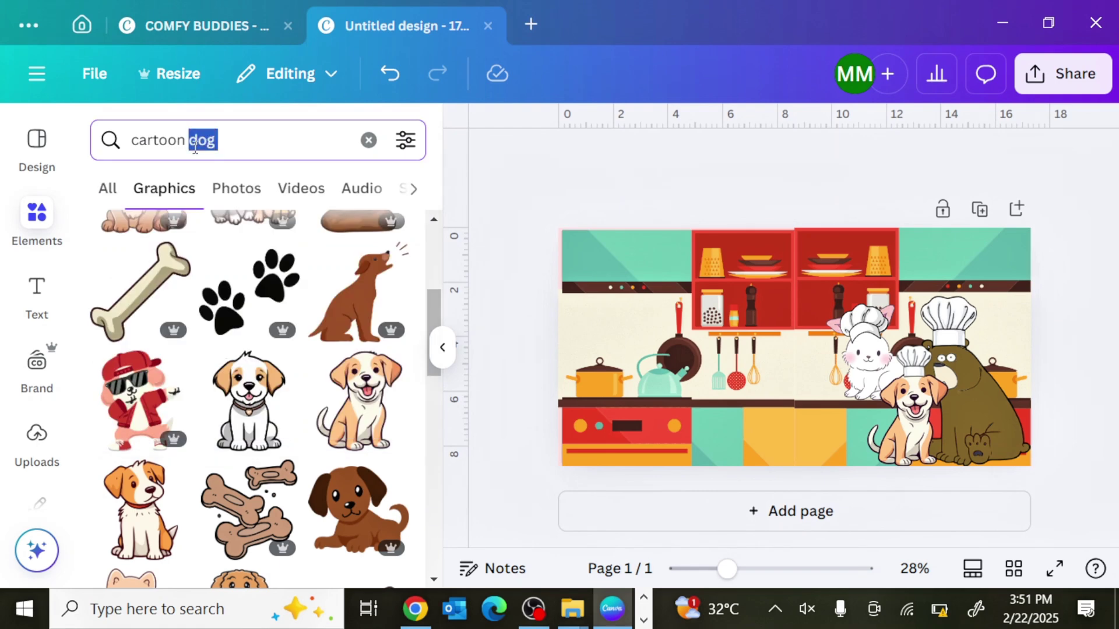
{"action": "type", "text": "mouse"}
{"action": "key", "text": "Return"}
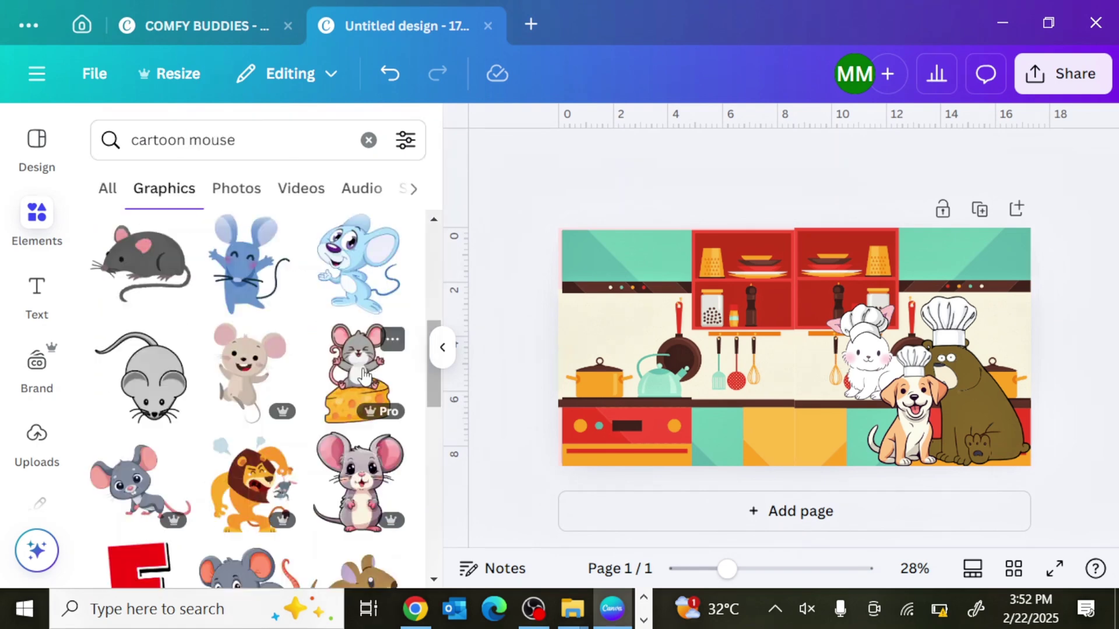
{"action": "left_click", "coordinate": [358, 484]}
{"action": "left_click_drag", "start_coordinate": [819, 366], "coordinate": [884, 445]}
Step: Search the graphics for "cartoon cat" and place the sitting orange tabby cat beside the mouse, near the spine
{"action": "left_click", "coordinate": [251, 138]}
{"action": "key", "text": "BackSpace"}
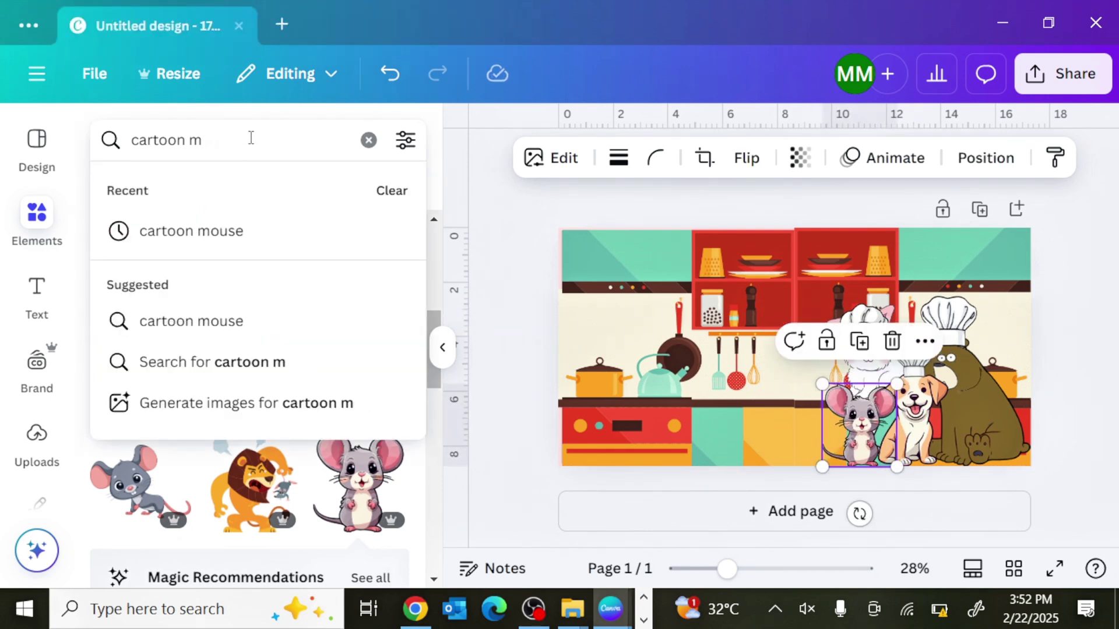
{"action": "key", "text": "BackSpace"}
{"action": "type", "text": "cat"}
{"action": "key", "text": "Return"}
{"action": "left_click", "coordinate": [358, 373]}
{"action": "left_click_drag", "start_coordinate": [798, 365], "coordinate": [849, 453]}
{"action": "left_click_drag", "start_coordinate": [814, 424], "coordinate": [819, 433]}
Step: Set the front kitchen background's transparency to 45 and make the back kitchen background similarly see-through to reveal the template
{"action": "left_click", "coordinate": [921, 267]}
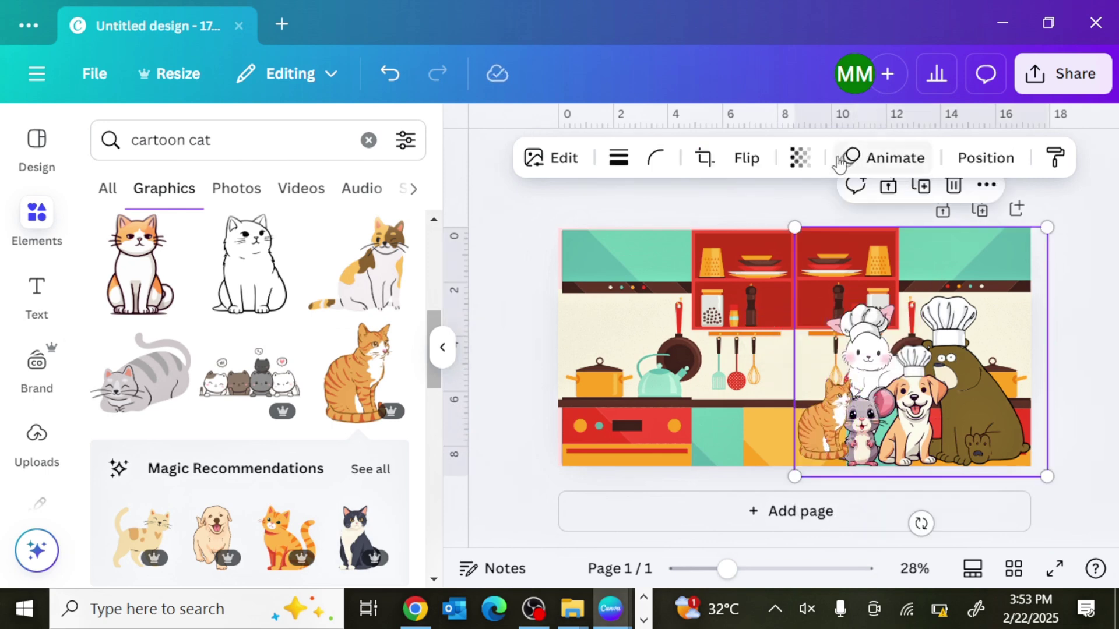
{"action": "left_click", "coordinate": [800, 158]}
{"action": "left_click_drag", "start_coordinate": [849, 242], "coordinate": [754, 256]}
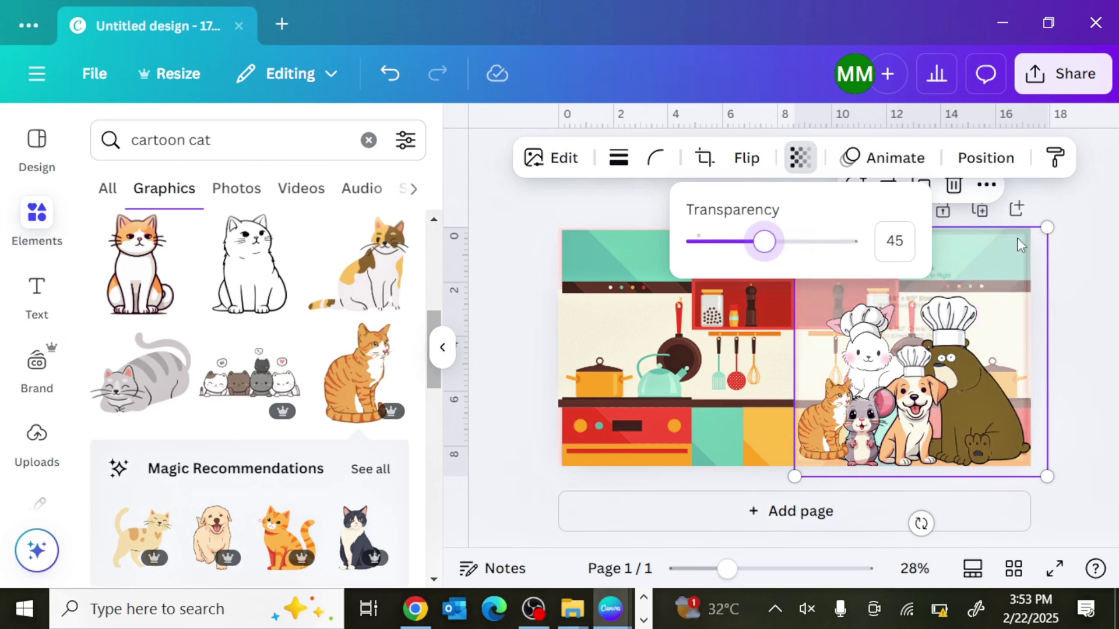
{"action": "left_click", "coordinate": [986, 159]}
{"action": "left_click", "coordinate": [676, 277]}
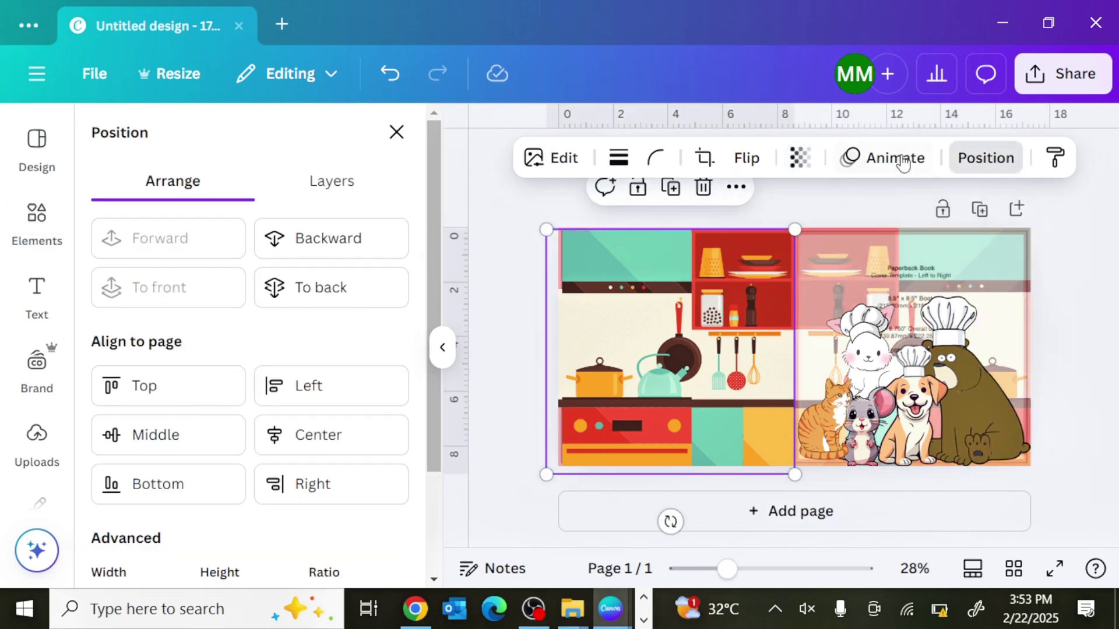
{"action": "left_click", "coordinate": [797, 169]}
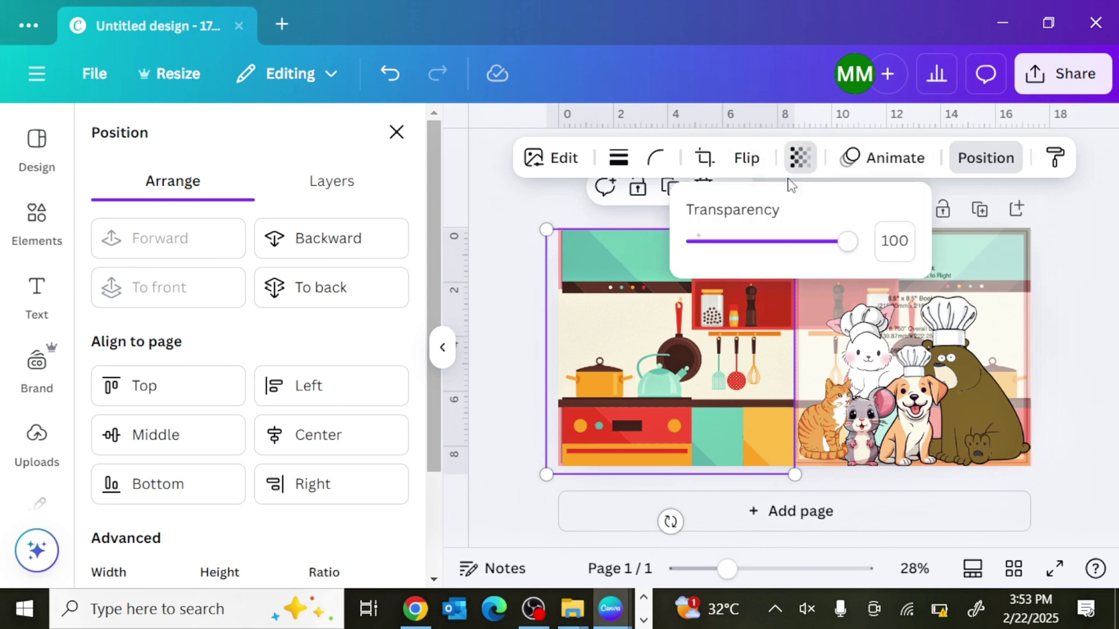
{"action": "left_click", "coordinate": [759, 242]}
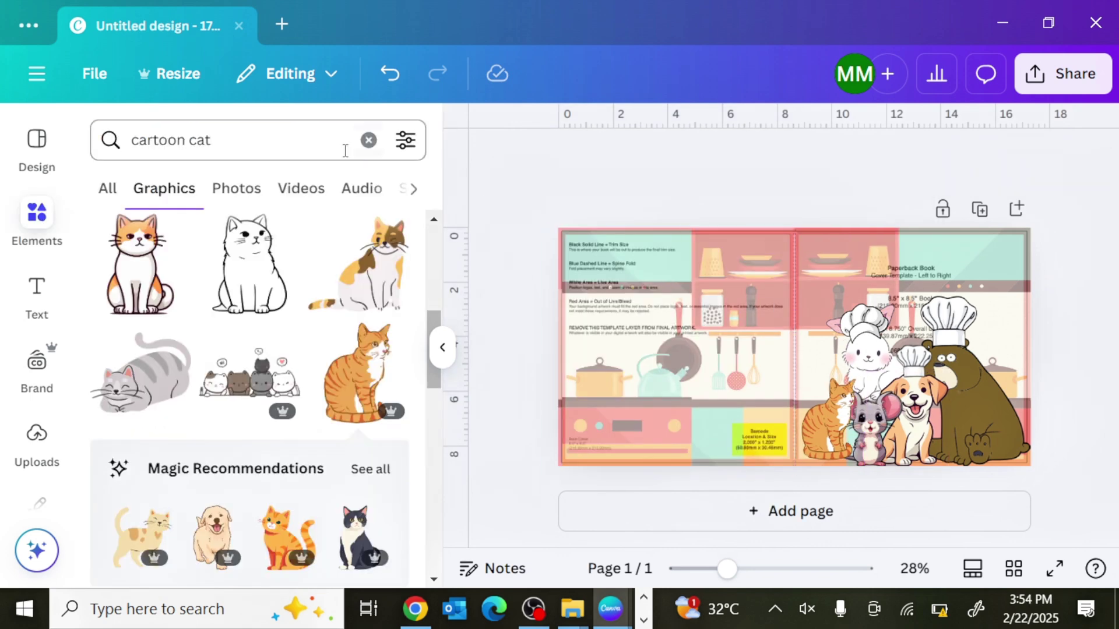
Step: Search the graphics for "chef's cap" and fit the cream puffy chef hat onto the mouse's head
{"action": "left_click", "coordinate": [284, 155]}
{"action": "left_click_drag", "start_coordinate": [285, 155], "coordinate": [150, 157]}
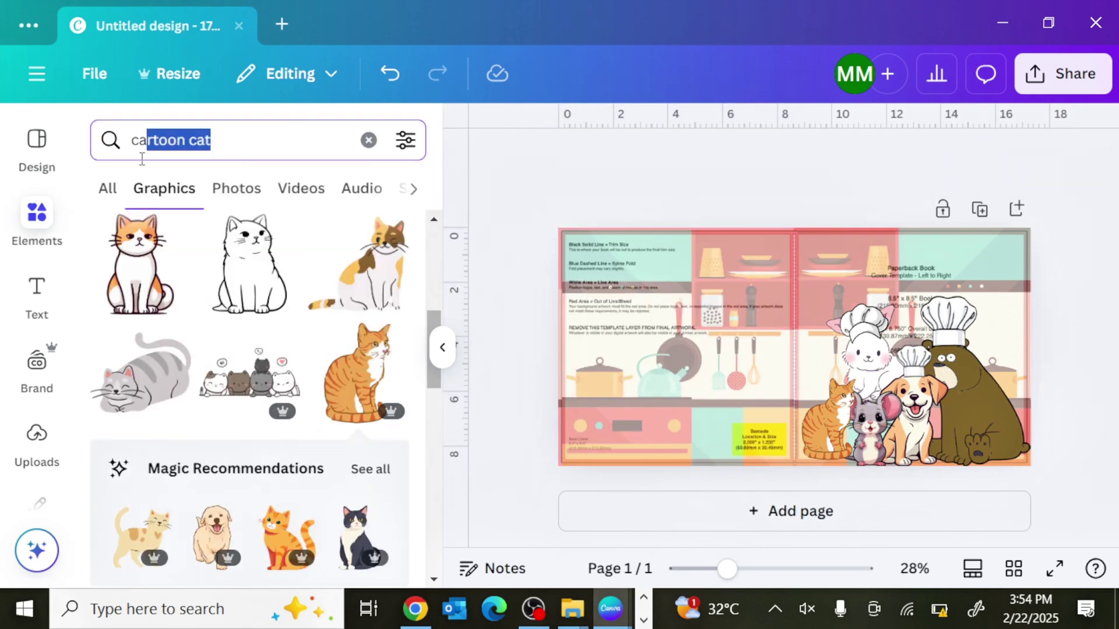
{"action": "type", "text": "chef's cap"}
{"action": "key", "text": "Return"}
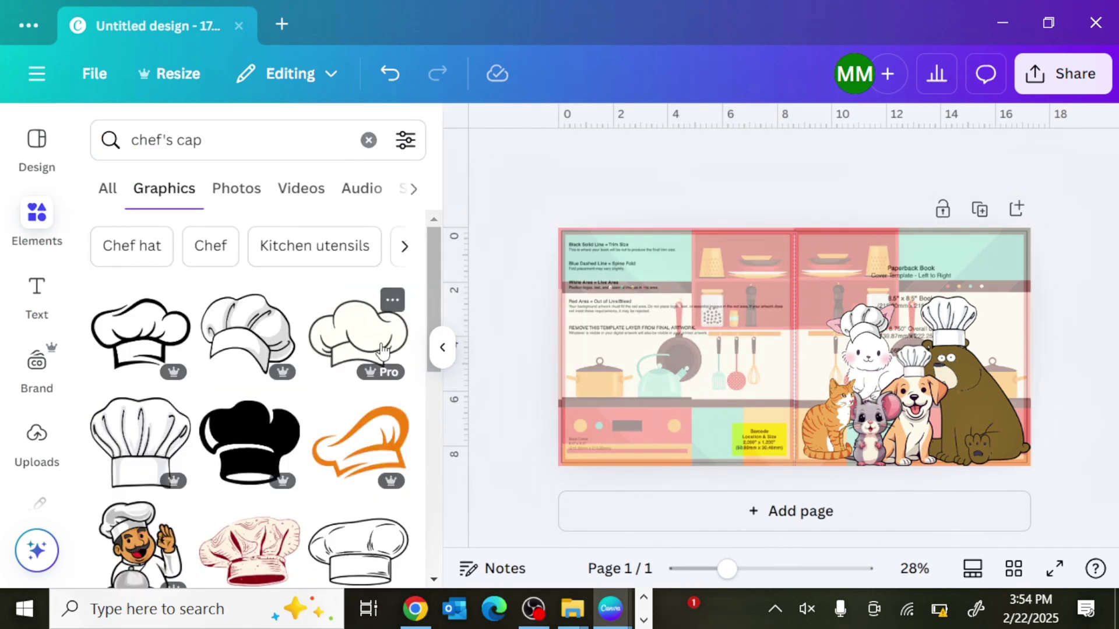
{"action": "left_click", "coordinate": [358, 334]}
{"action": "left_click_drag", "start_coordinate": [863, 395], "coordinate": [757, 325]}
{"action": "left_click_drag", "start_coordinate": [759, 371], "coordinate": [885, 454]}
{"action": "left_click", "coordinate": [1117, 441]}
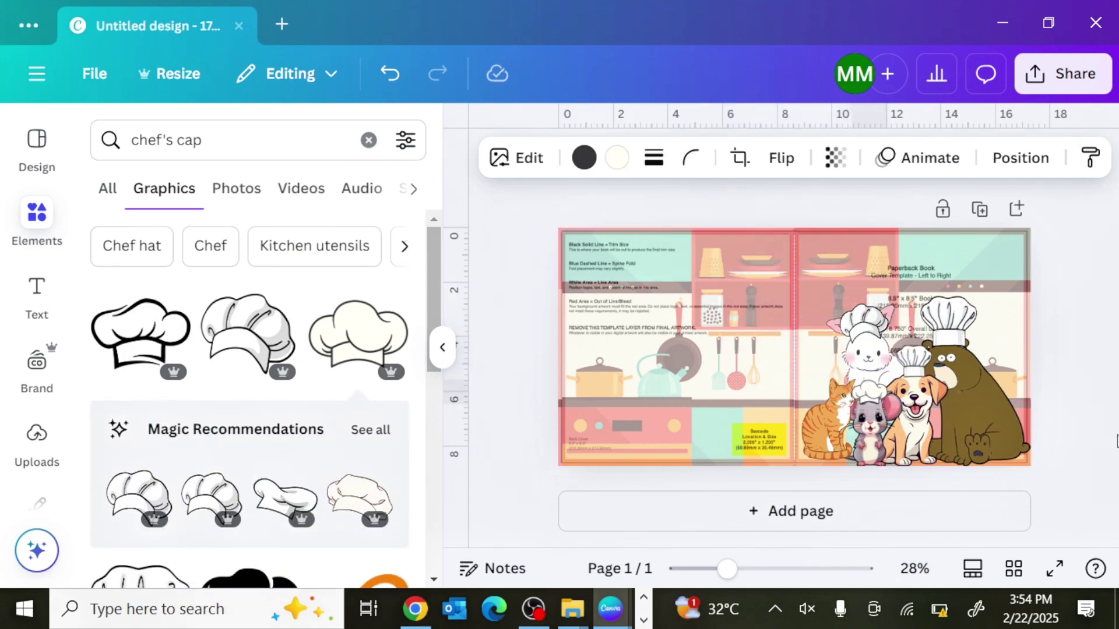
Step: Add the tilted chef hat from the recommended graphics, flip it horizontally and fit it onto the cat's head
{"action": "left_click", "coordinate": [868, 389]}
{"action": "left_click_drag", "start_coordinate": [888, 453], "coordinate": [849, 421]}
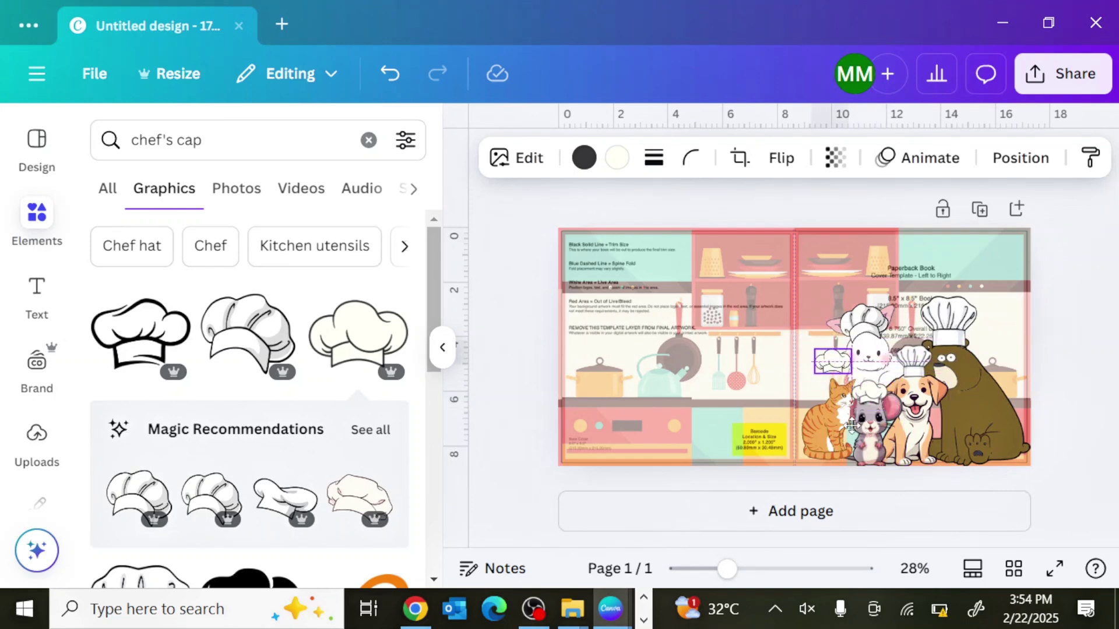
{"action": "left_click", "coordinate": [364, 495]}
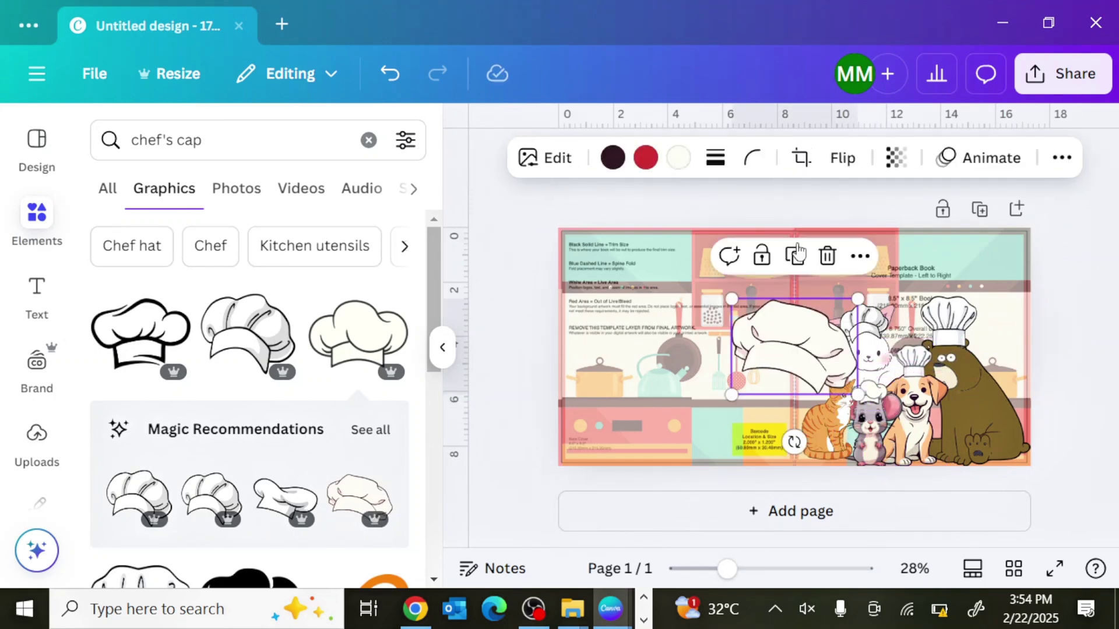
{"action": "left_click", "coordinate": [843, 166]}
{"action": "left_click", "coordinate": [852, 211]}
{"action": "left_click_drag", "start_coordinate": [857, 298], "coordinate": [753, 358]}
{"action": "left_click_drag", "start_coordinate": [761, 445], "coordinate": [850, 443]}
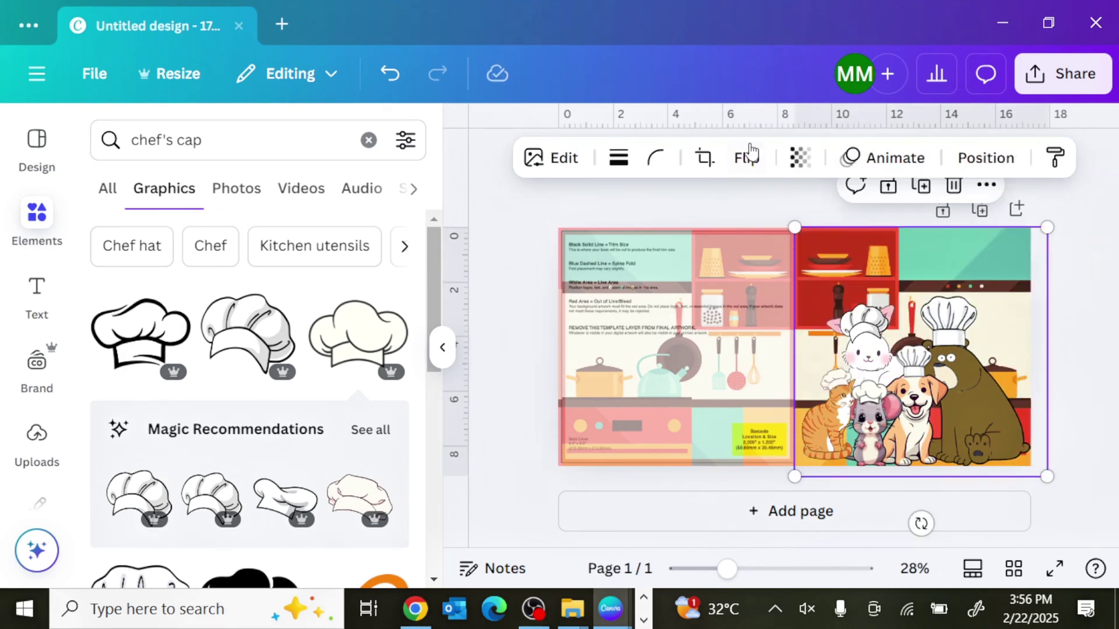
Step: Search the graphics for "Kitchen background" and stretch the black-cabinet kitchen with the steel fridge across the full cover width
{"action": "left_click", "coordinate": [369, 139]}
{"action": "type", "text": "ki"}
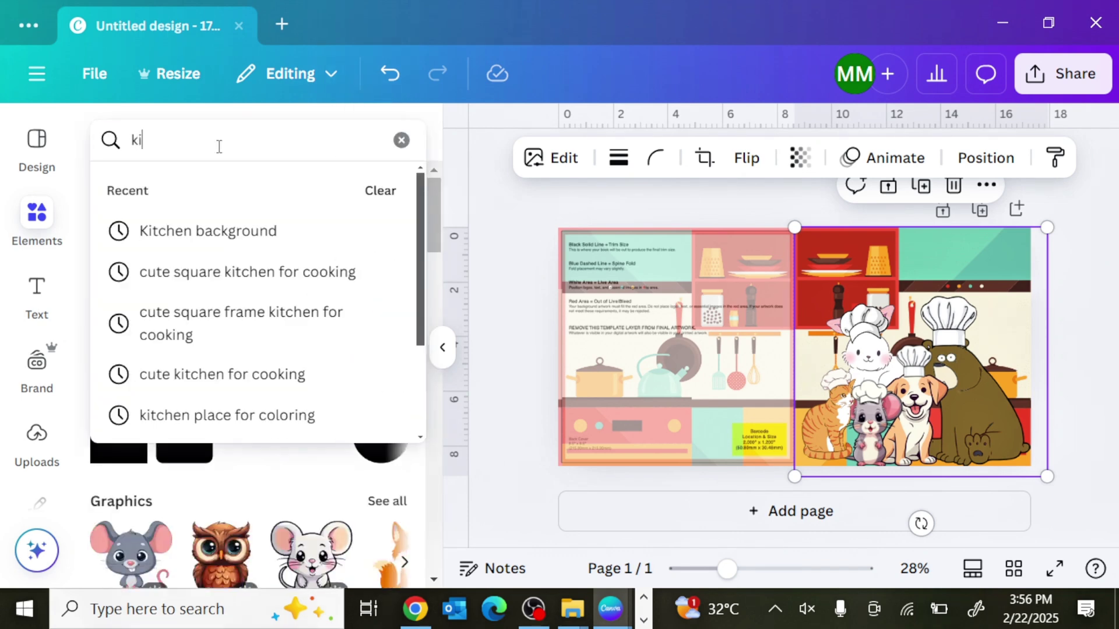
{"action": "left_click", "coordinate": [207, 230]}
{"action": "left_click", "coordinate": [358, 456]}
{"action": "left_click_drag", "start_coordinate": [644, 257], "coordinate": [558, 210]}
{"action": "left_click_drag", "start_coordinate": [944, 442], "coordinate": [1030, 493]}
{"action": "left_click_drag", "start_coordinate": [956, 415], "coordinate": [963, 435]}
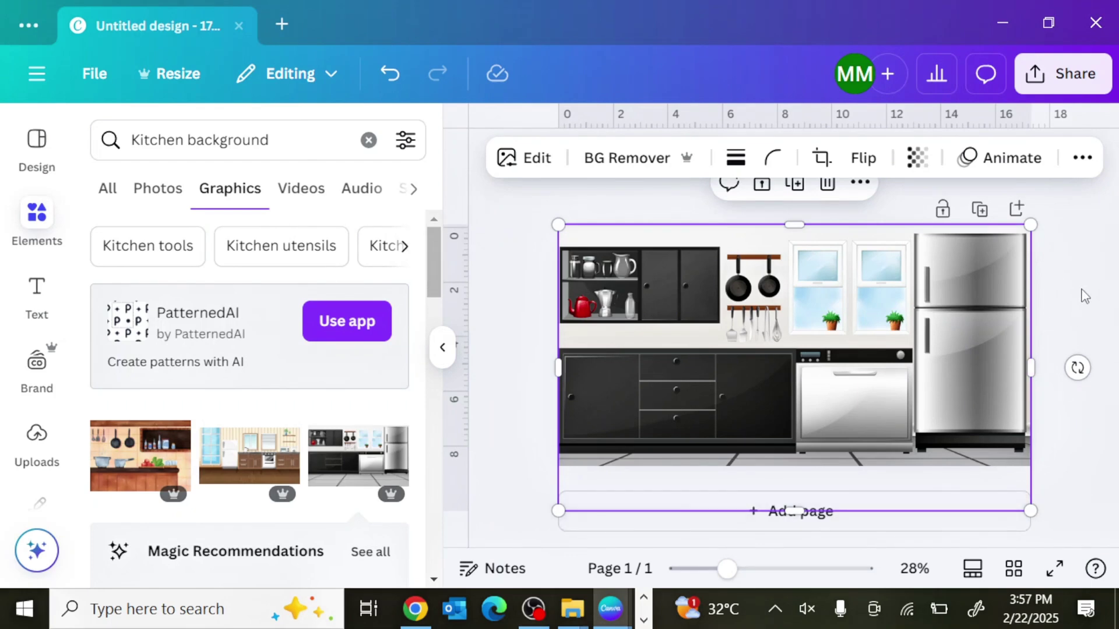
Step: Arrange the black-cabinet kitchen one layer above the cover template, behind the cartoon animals
{"action": "left_click", "coordinate": [1082, 157]}
{"action": "left_click", "coordinate": [1014, 202]}
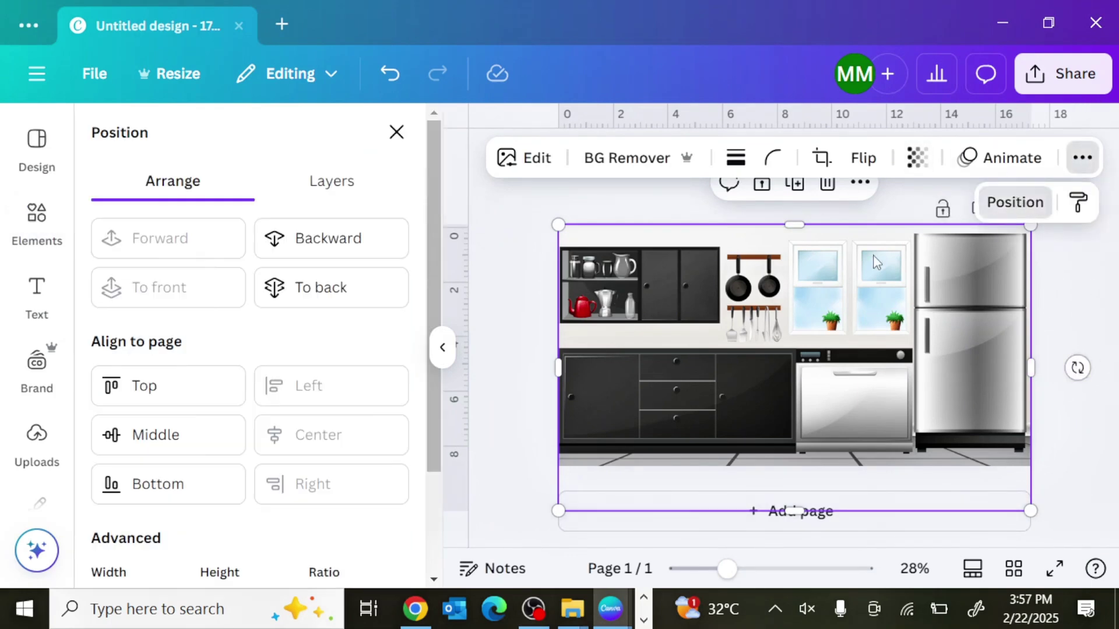
{"action": "left_click", "coordinate": [347, 275]}
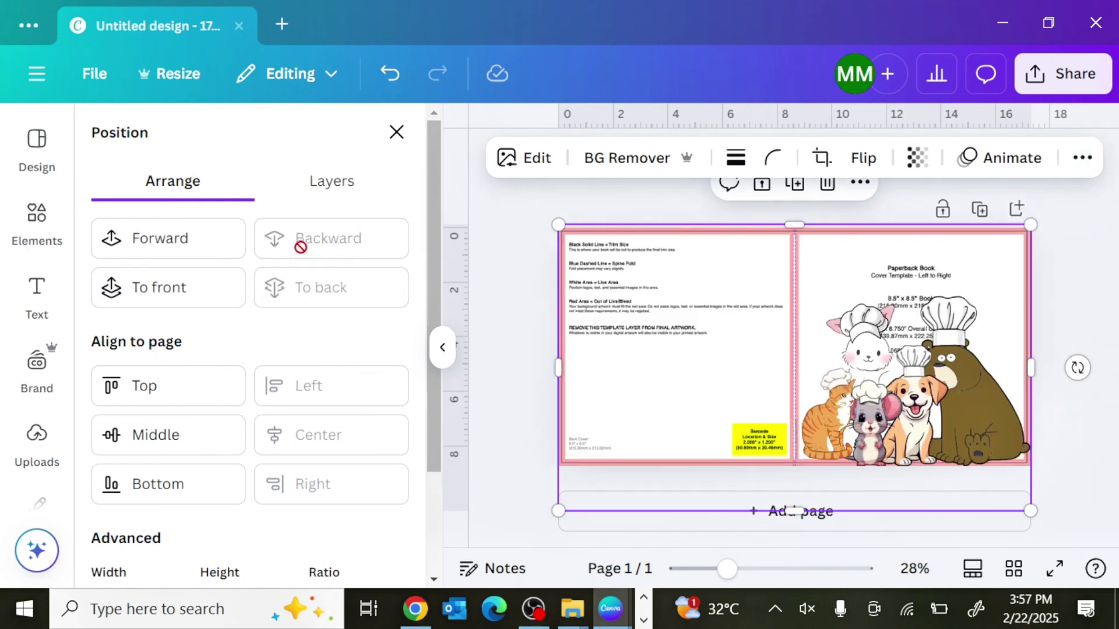
{"action": "left_click", "coordinate": [178, 245]}
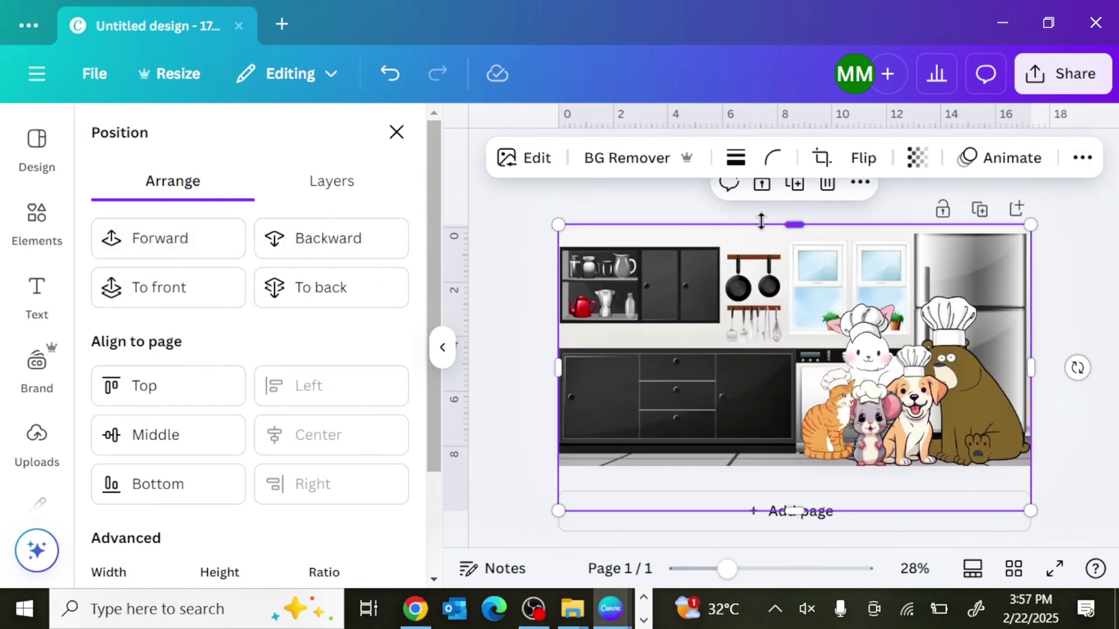
Step: Set the black-cabinet kitchen's transparency to 64 to reveal the template guides
{"action": "left_click", "coordinate": [916, 159]}
{"action": "left_click_drag", "start_coordinate": [919, 247], "coordinate": [912, 242]}
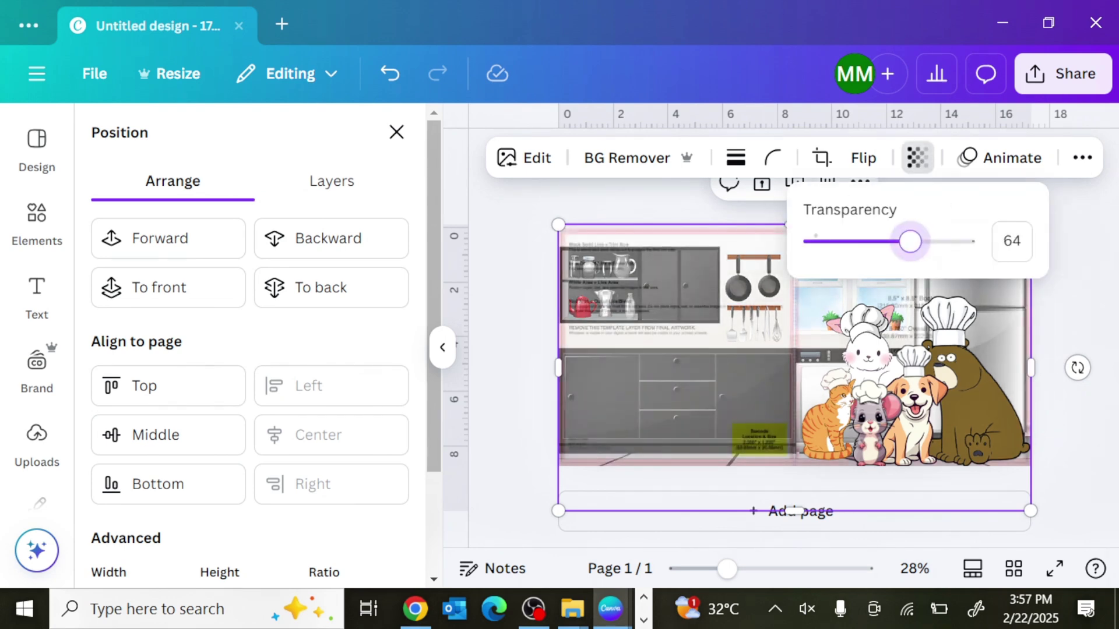
{"action": "left_click", "coordinate": [1088, 276]}
Step: Recolor the front cover title "COMFY BUDDIES" to solid green
{"action": "left_click", "coordinate": [712, 250]}
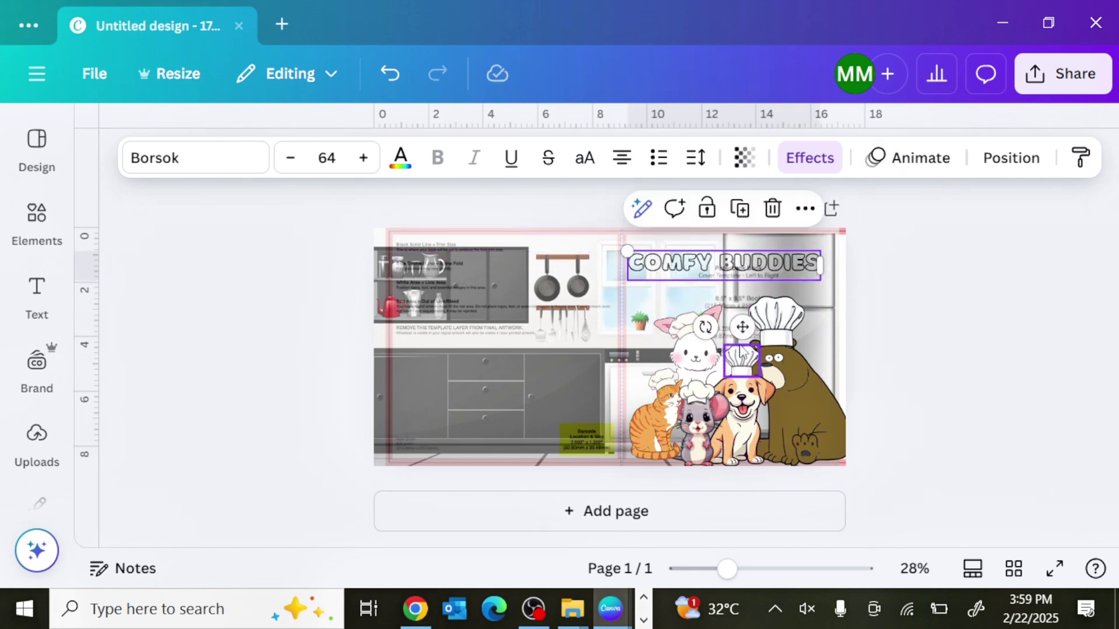
{"action": "left_click_drag", "start_coordinate": [741, 329], "coordinate": [741, 328]}
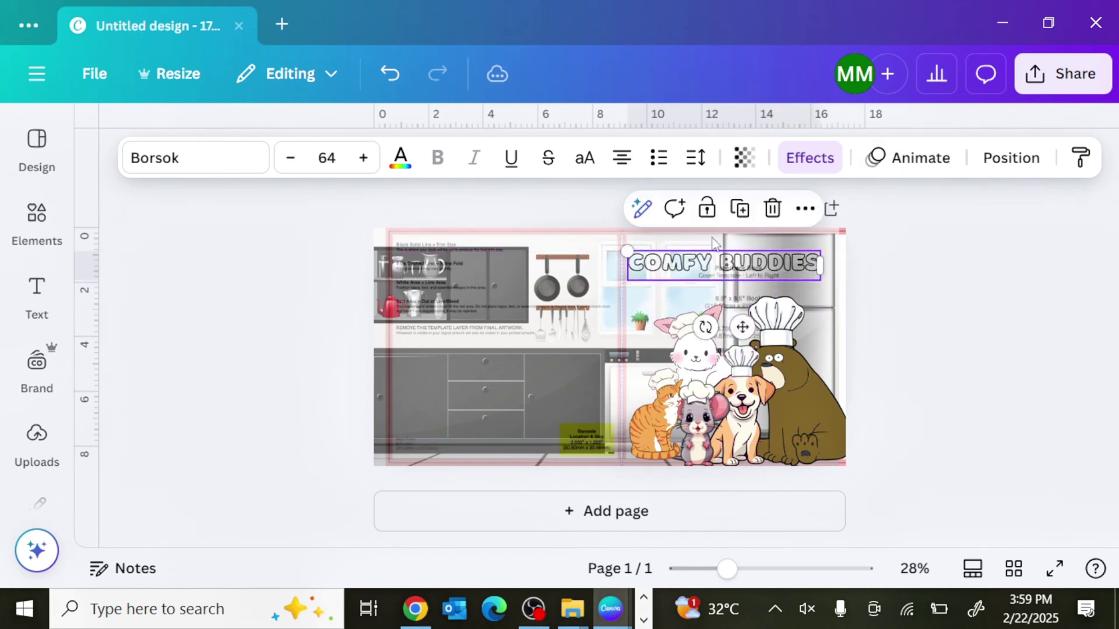
{"action": "left_click", "coordinate": [402, 163]}
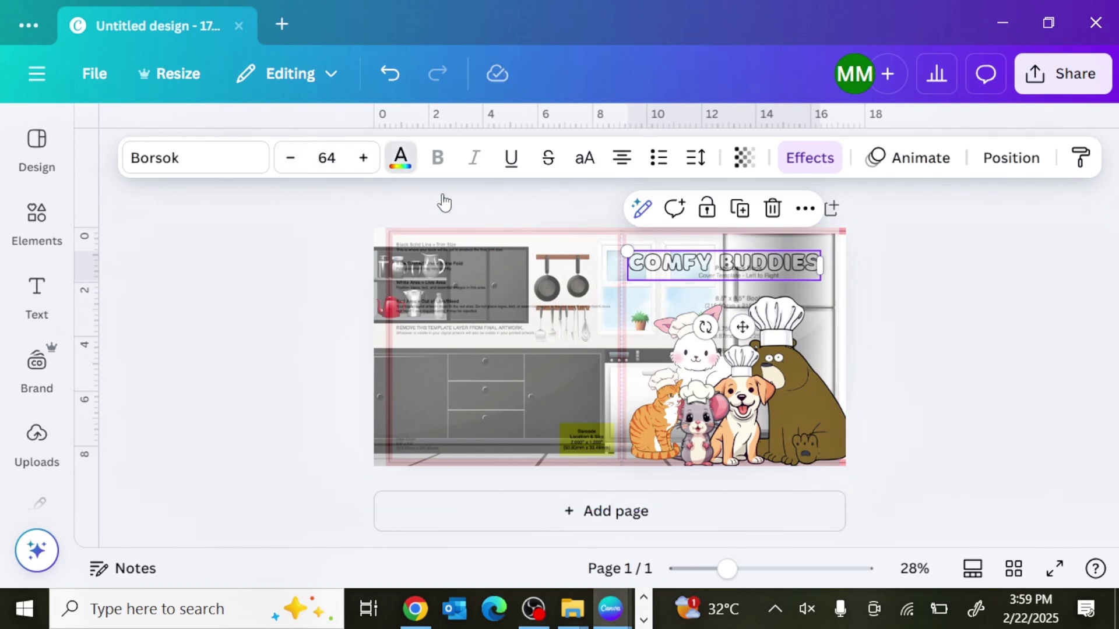
{"action": "scroll", "coordinate": [278, 434], "scroll_direction": "down", "scroll_amount": 3}
{"action": "scroll", "coordinate": [262, 470], "scroll_direction": "down", "scroll_amount": 4}
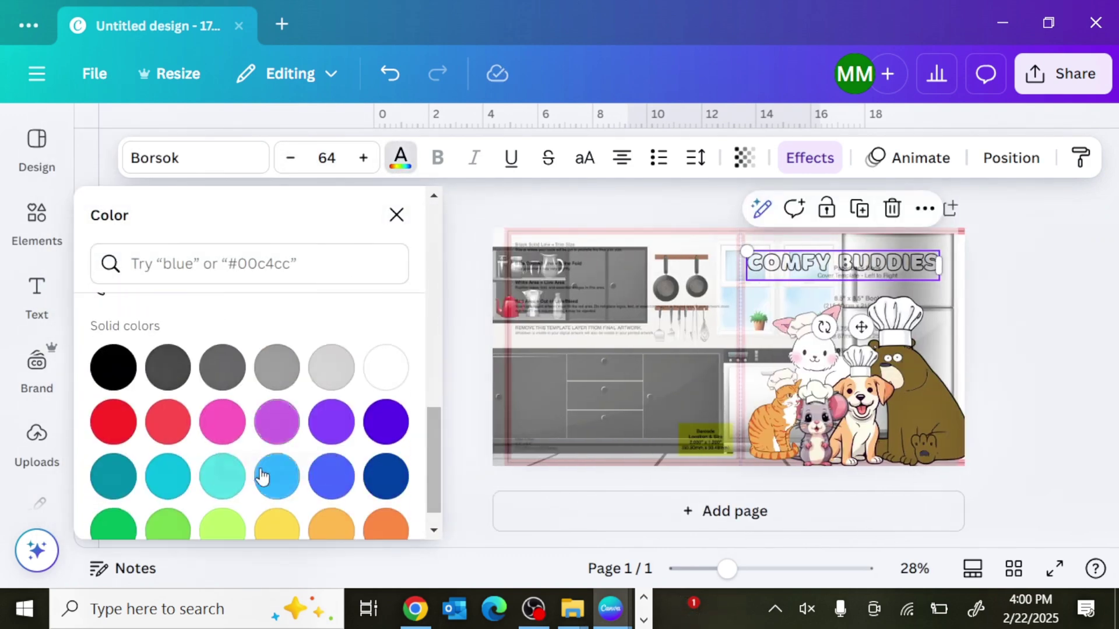
{"action": "left_click", "coordinate": [167, 498]}
{"action": "left_click", "coordinate": [955, 288]}
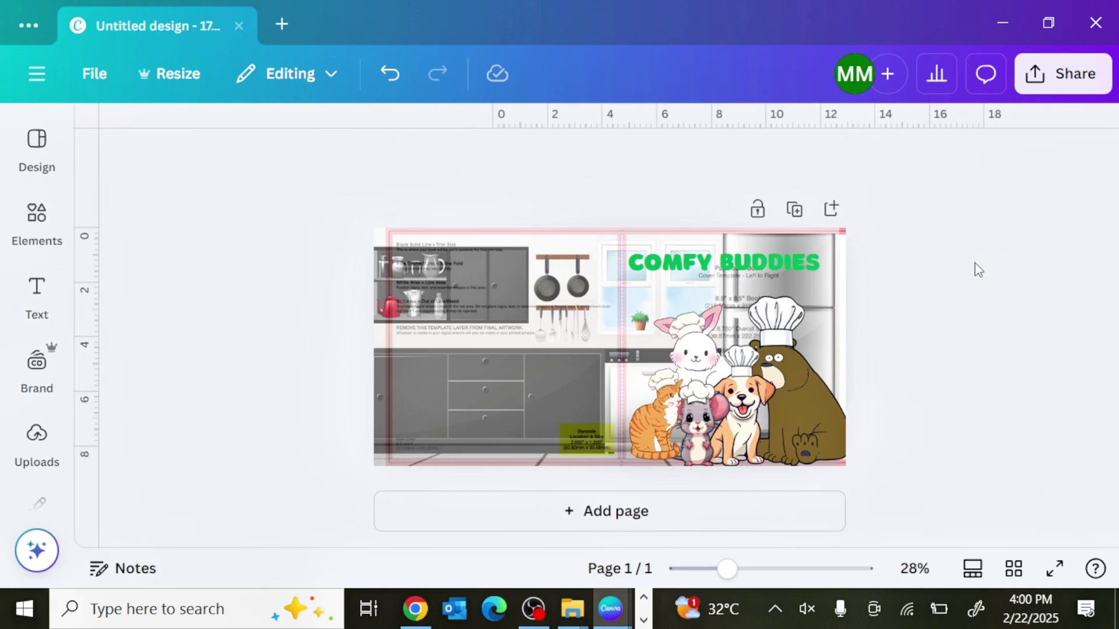
Step: Add the subtitle "Cute and fun coloring book" in the Marykate font and center it beneath the front cover title
{"action": "left_click", "coordinate": [766, 270]}
{"action": "left_click", "coordinate": [37, 294]}
{"action": "left_click", "coordinate": [163, 412]}
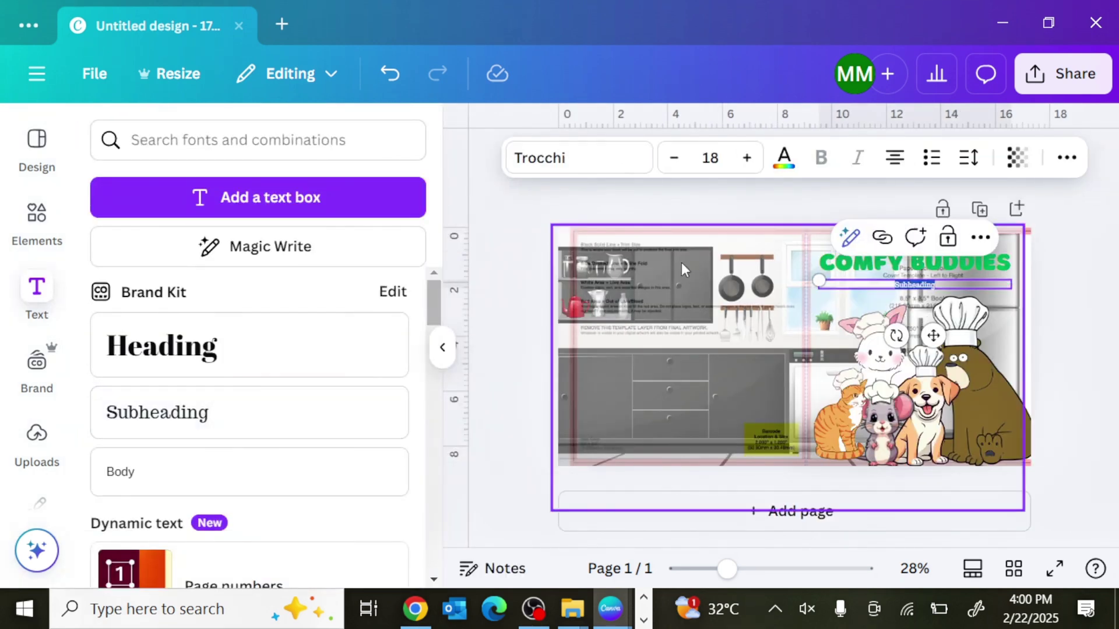
{"action": "type", "text": "Cu"}
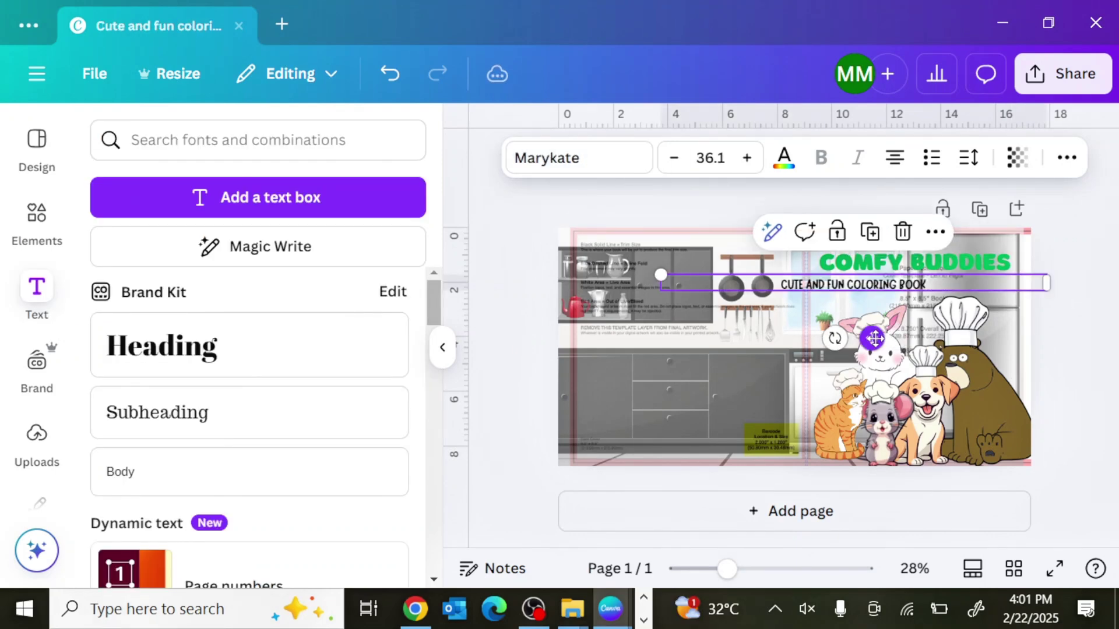
{"action": "left_click_drag", "start_coordinate": [874, 338], "coordinate": [933, 339]}
{"action": "left_click", "coordinate": [799, 173]}
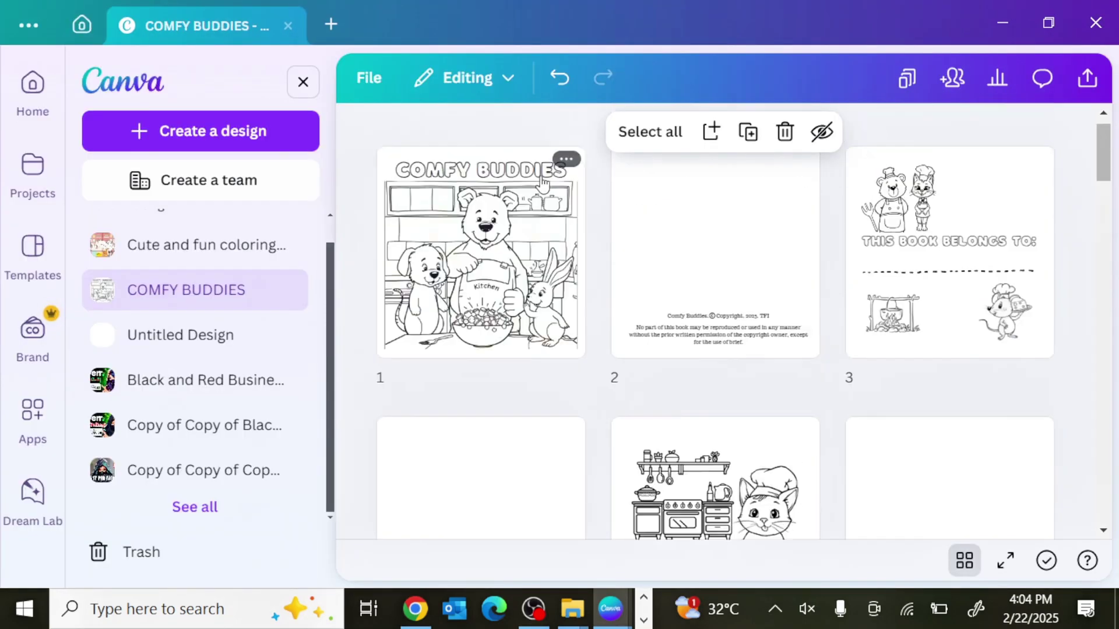
Step: Review the pages of the COMFY BUDDIES interior and set its download file type to JPG
{"action": "scroll", "coordinate": [703, 236], "scroll_direction": "down", "scroll_amount": 2}
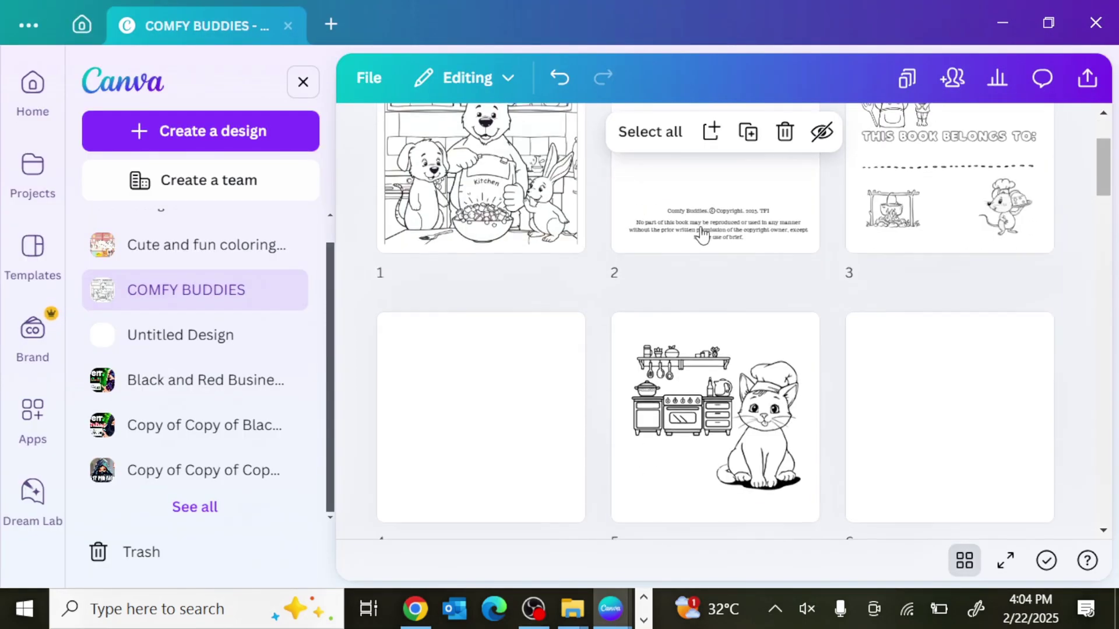
{"action": "scroll", "coordinate": [1032, 158], "scroll_direction": "up", "scroll_amount": 2}
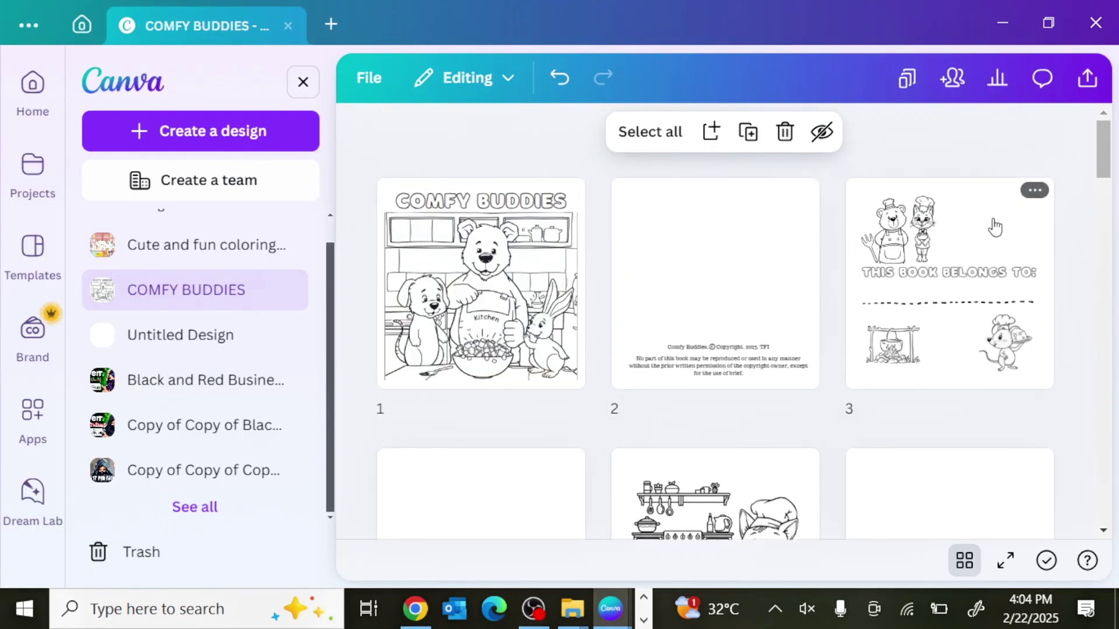
{"action": "scroll", "coordinate": [541, 290], "scroll_direction": "down", "scroll_amount": 3}
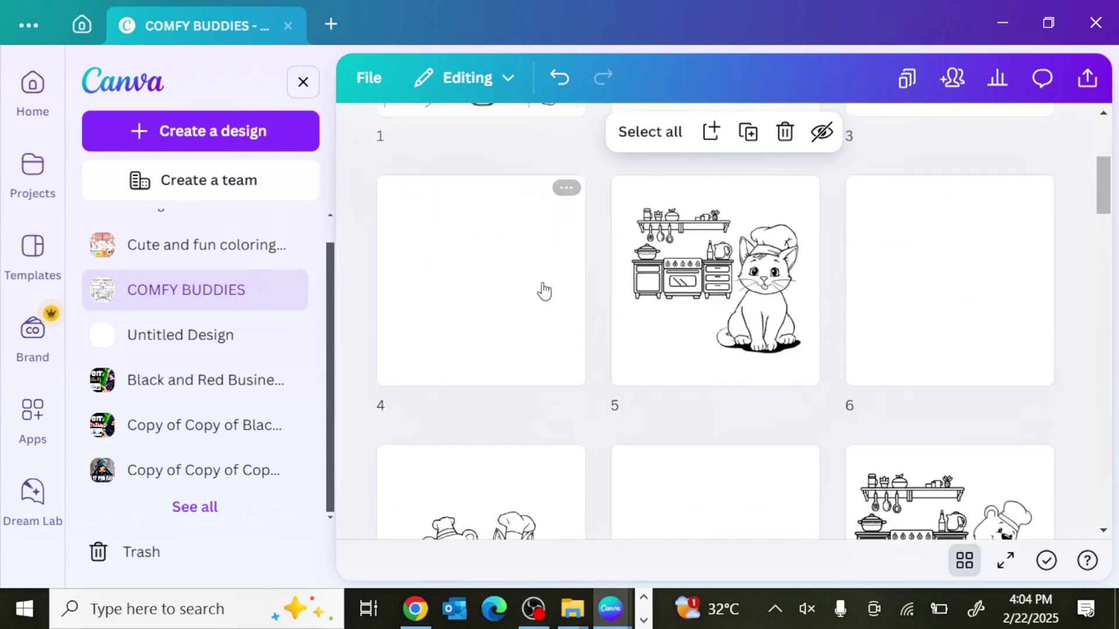
{"action": "scroll", "coordinate": [551, 291], "scroll_direction": "down", "scroll_amount": 3}
{"action": "scroll", "coordinate": [715, 367], "scroll_direction": "down", "scroll_amount": 2}
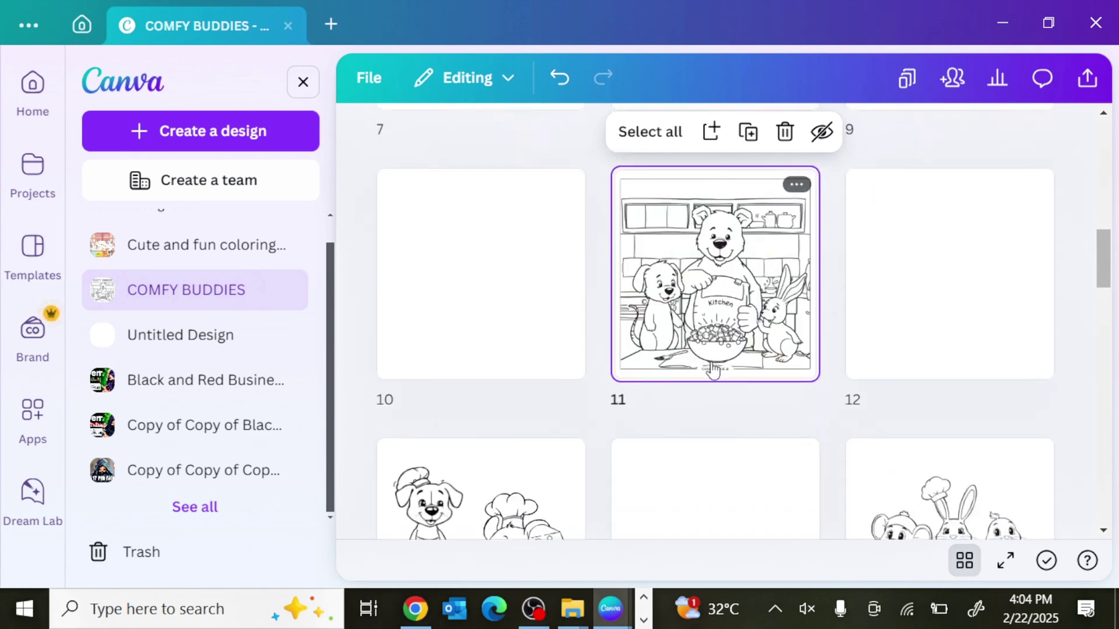
{"action": "scroll", "coordinate": [699, 390], "scroll_direction": "down", "scroll_amount": 8}
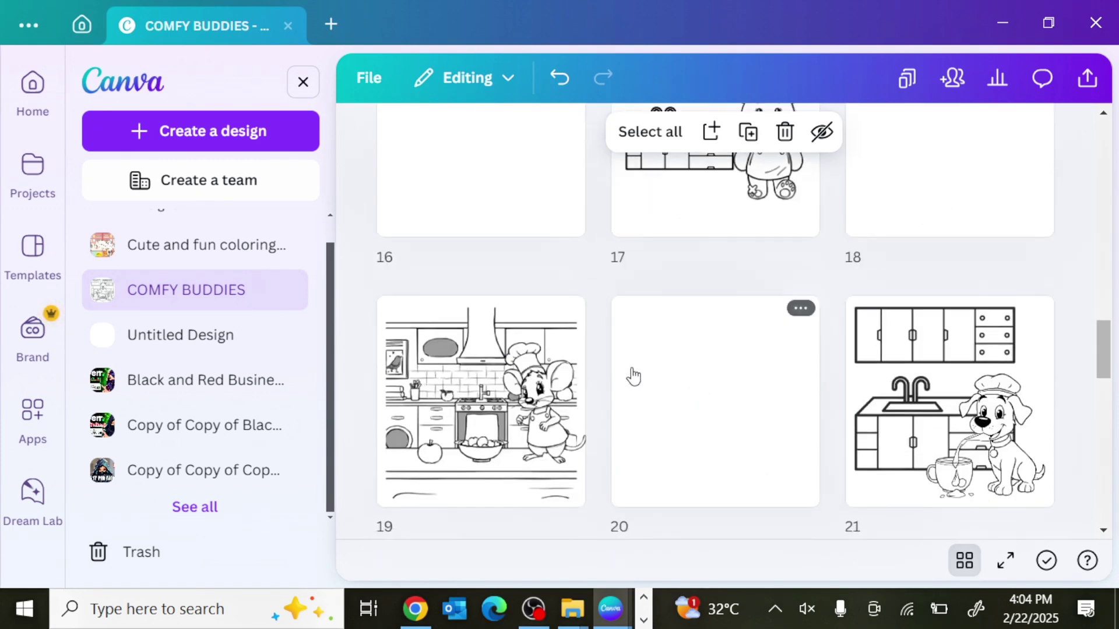
{"action": "left_click", "coordinate": [1087, 85]}
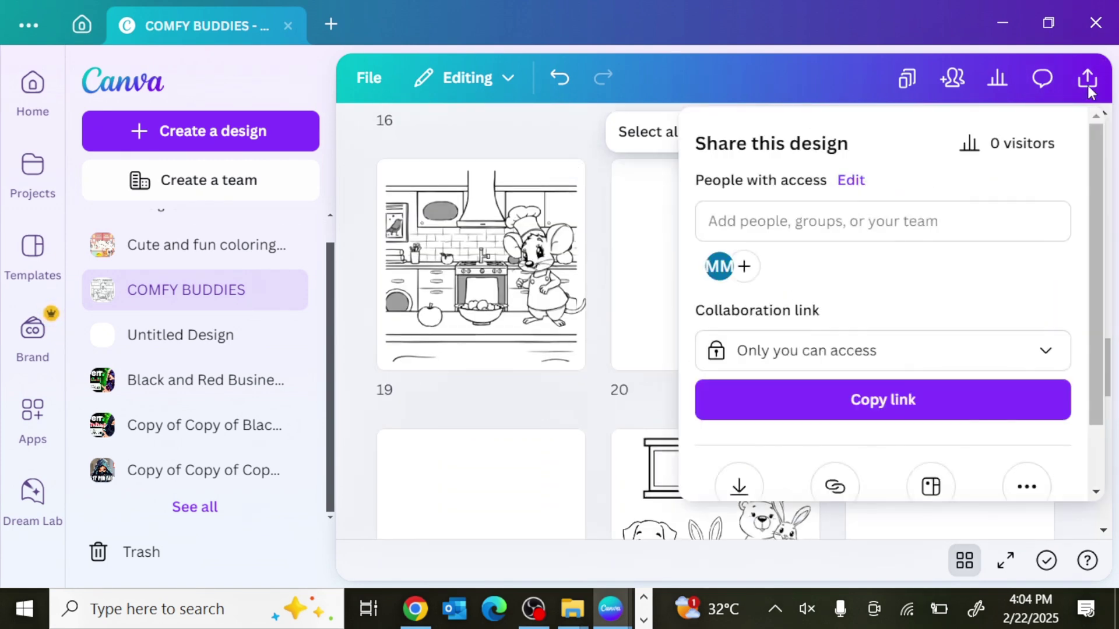
{"action": "scroll", "coordinate": [853, 257], "scroll_direction": "down", "scroll_amount": 2}
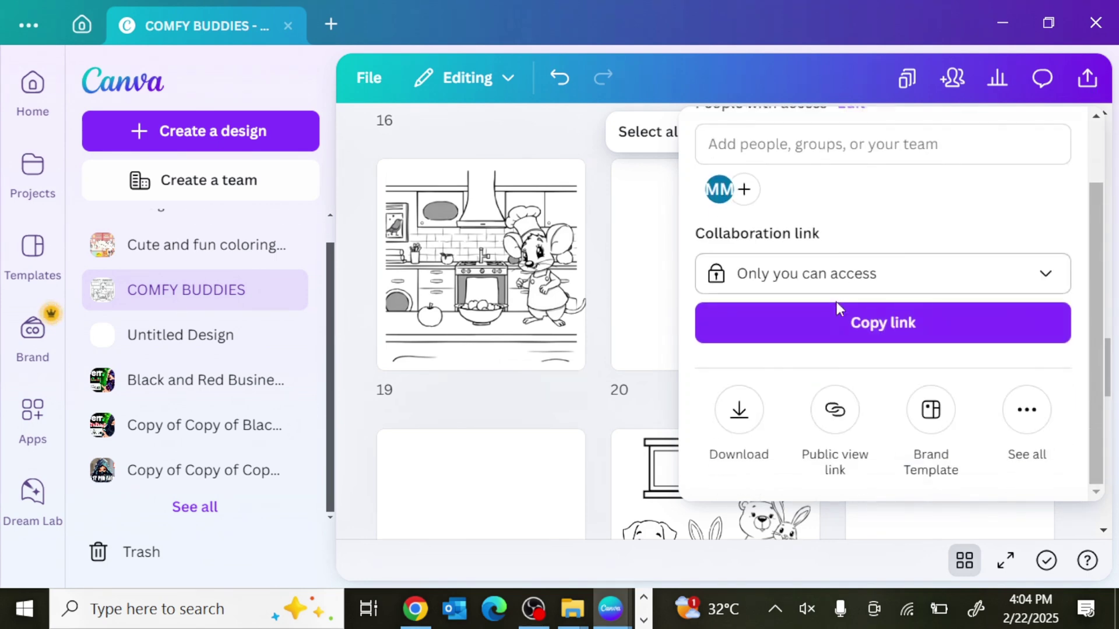
{"action": "left_click", "coordinate": [739, 419]}
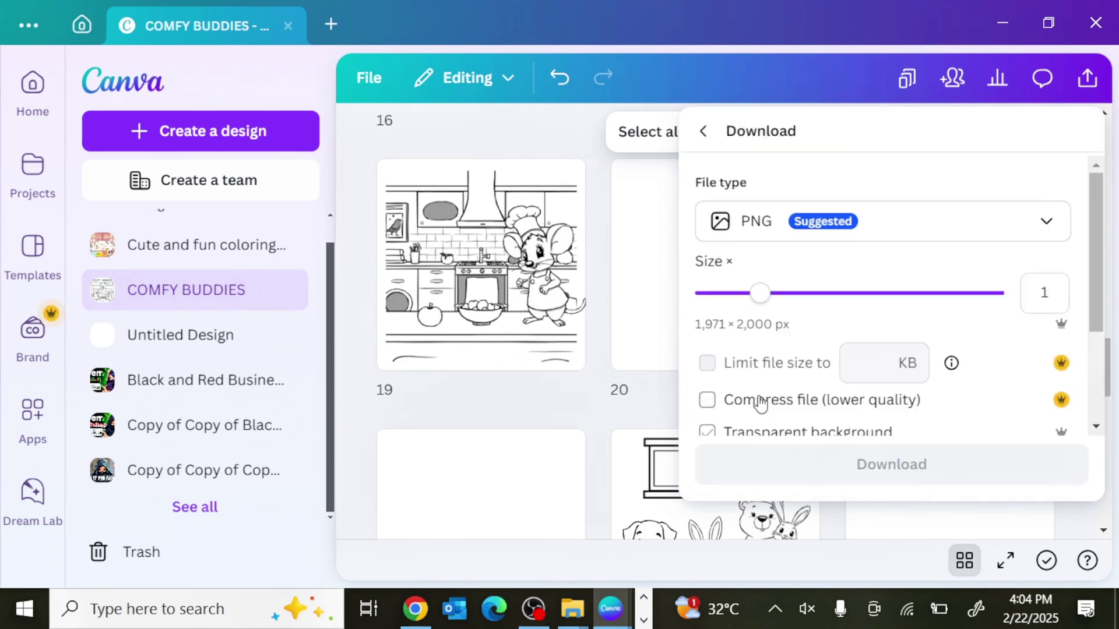
{"action": "left_click", "coordinate": [832, 225]}
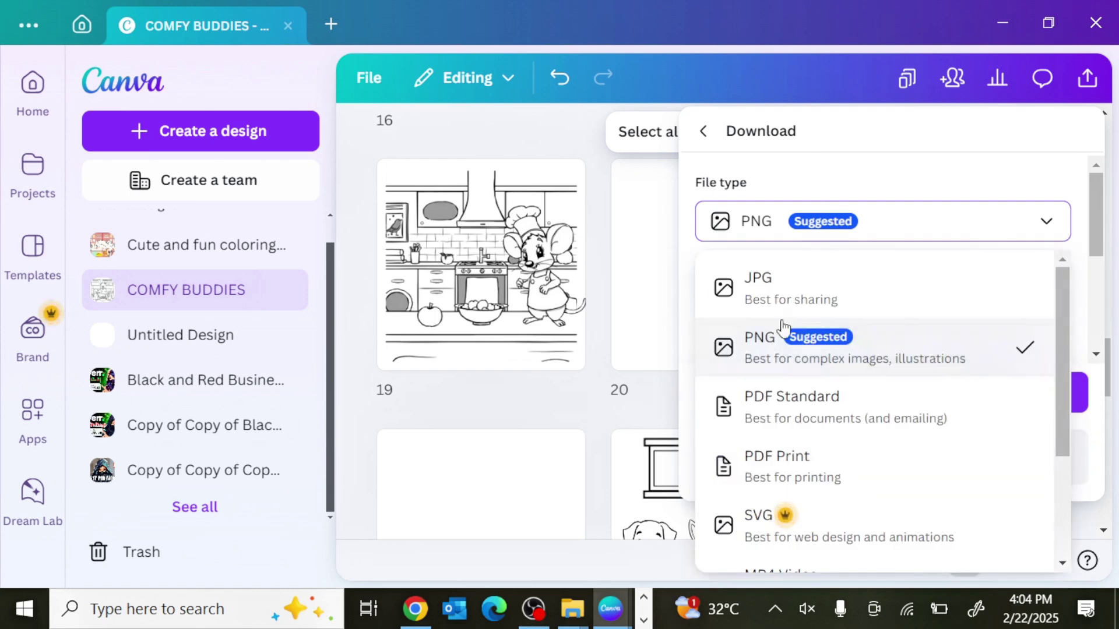
{"action": "left_click", "coordinate": [796, 296]}
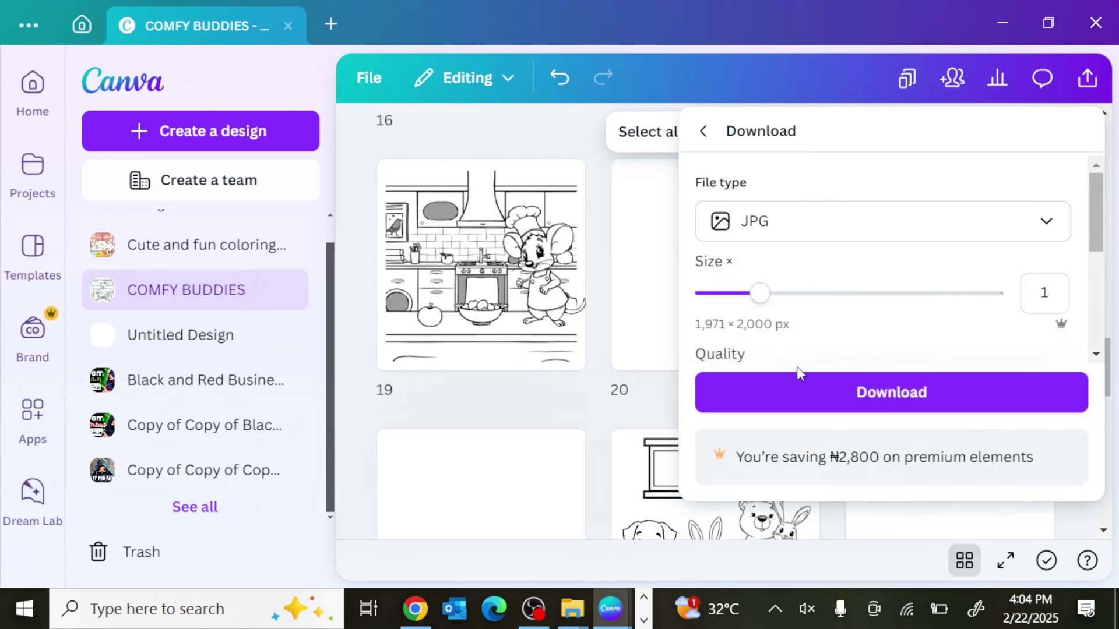
Step: Limit the download to pages 9, 11 and 19 and download them
{"action": "left_click", "coordinate": [786, 391]}
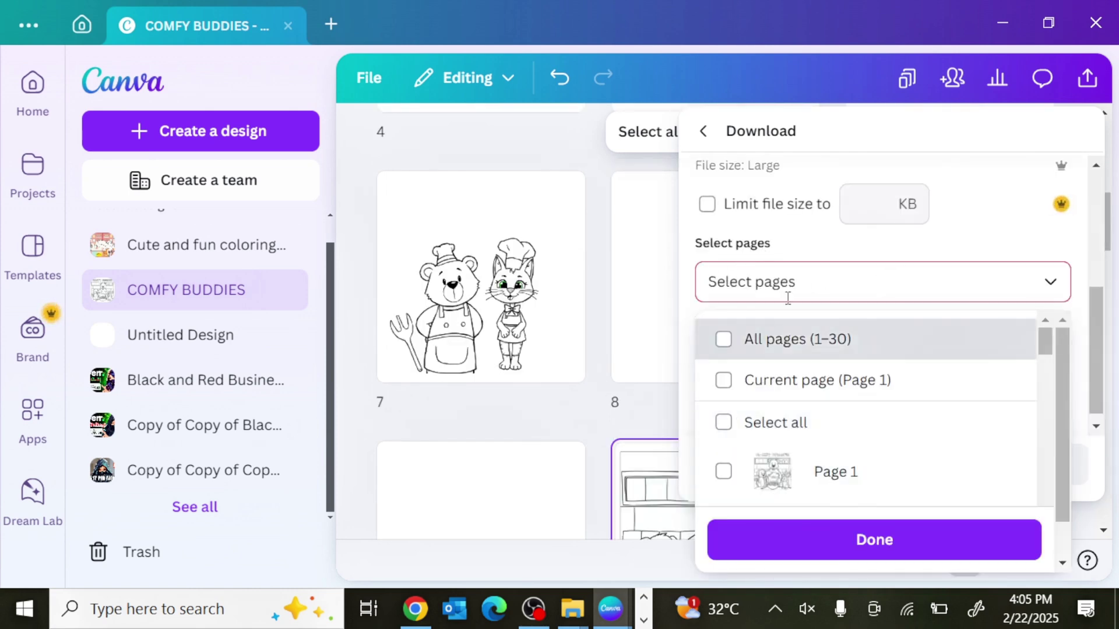
{"action": "scroll", "coordinate": [892, 392], "scroll_direction": "down", "scroll_amount": 3}
{"action": "scroll", "coordinate": [891, 392], "scroll_direction": "down", "scroll_amount": 6}
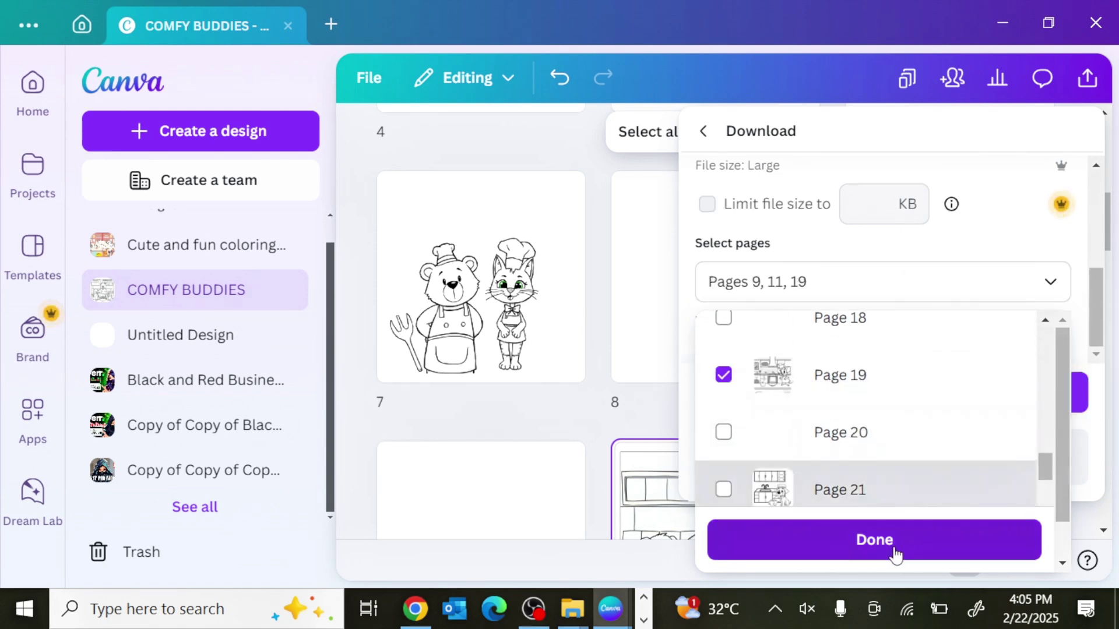
{"action": "left_click", "coordinate": [895, 555]}
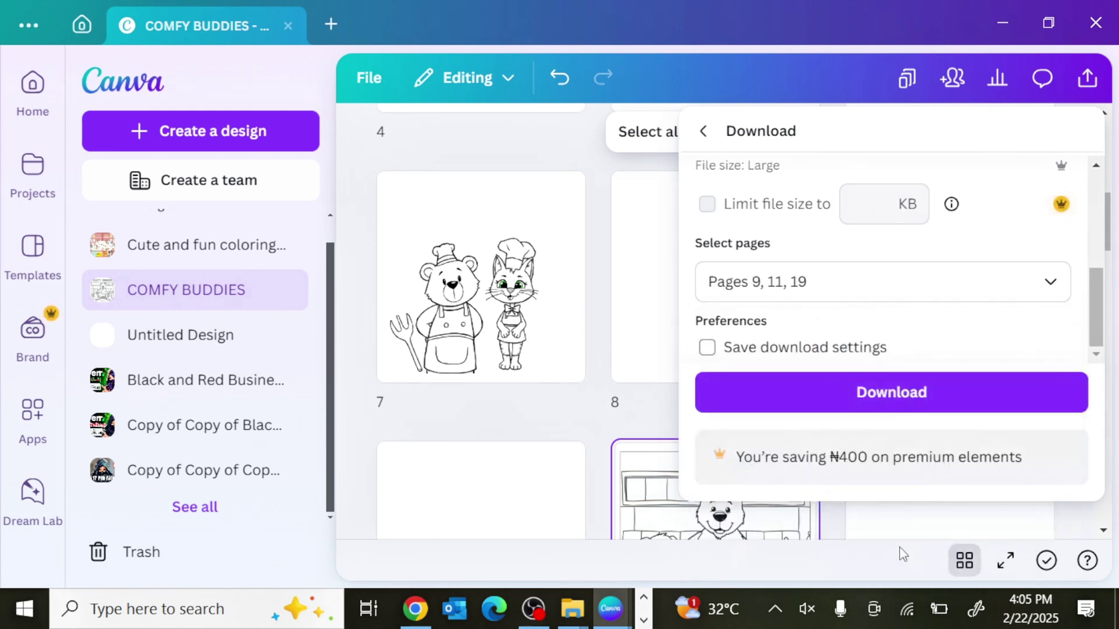
{"action": "left_click", "coordinate": [904, 406]}
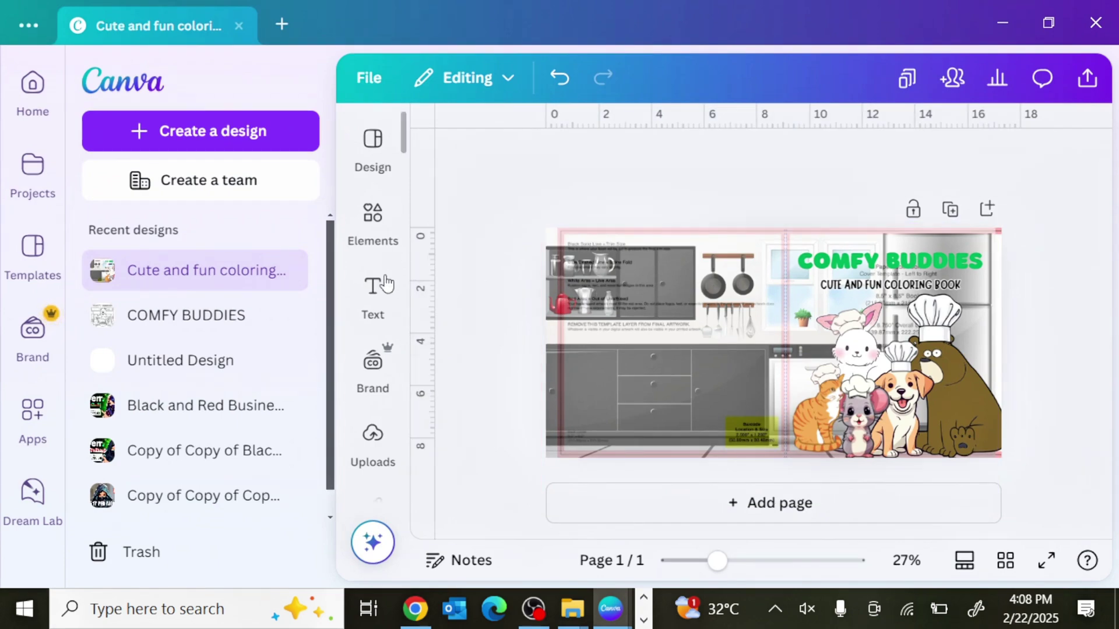
Step: Place the uploaded mouse-in-kitchen coloring page as a small preview in the upper-left area of the back cover
{"action": "left_click", "coordinate": [372, 288]}
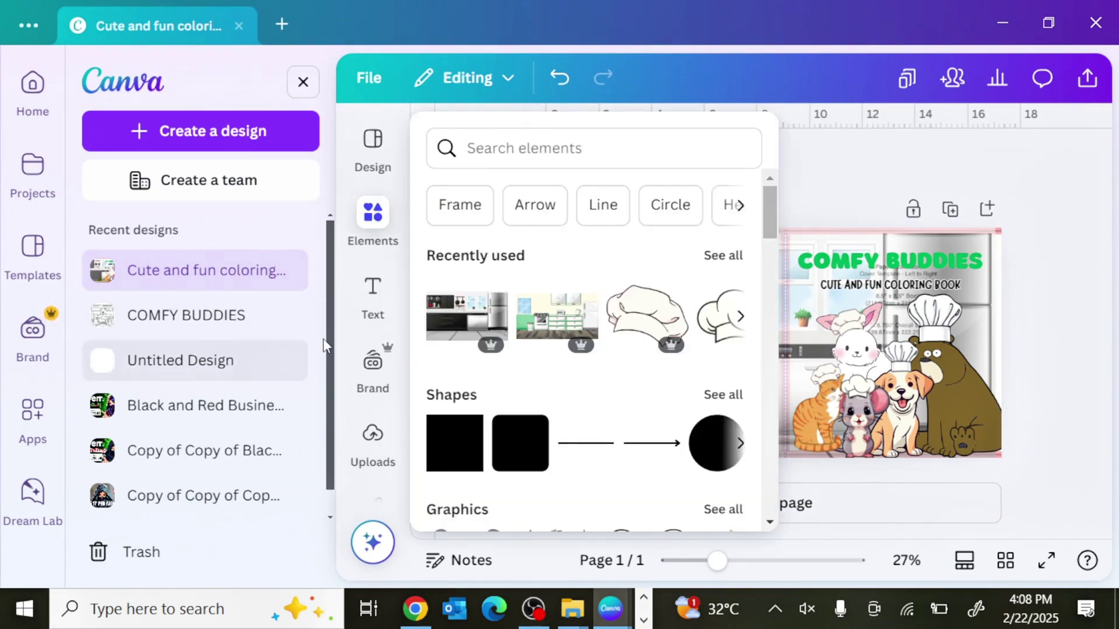
{"action": "left_click", "coordinate": [303, 83]}
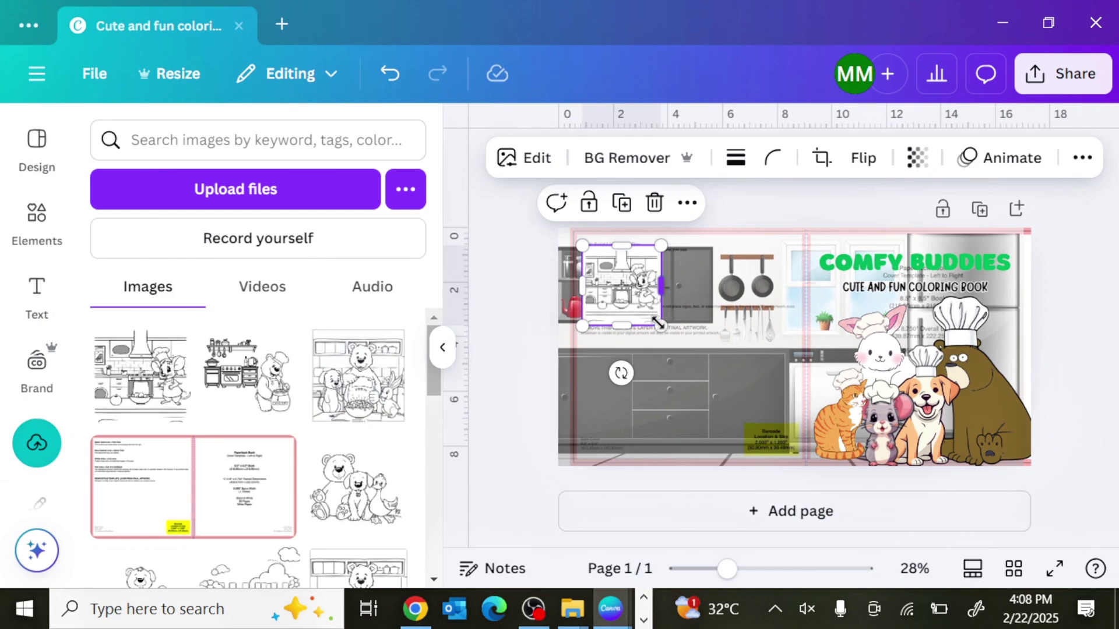
{"action": "left_click_drag", "start_coordinate": [657, 322], "coordinate": [651, 315]}
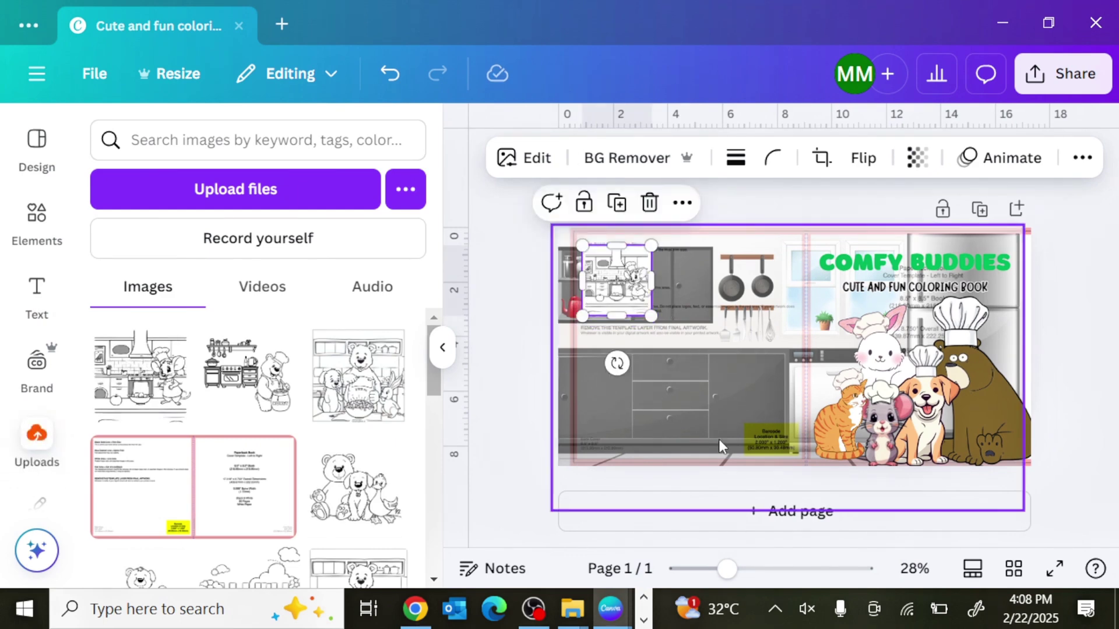
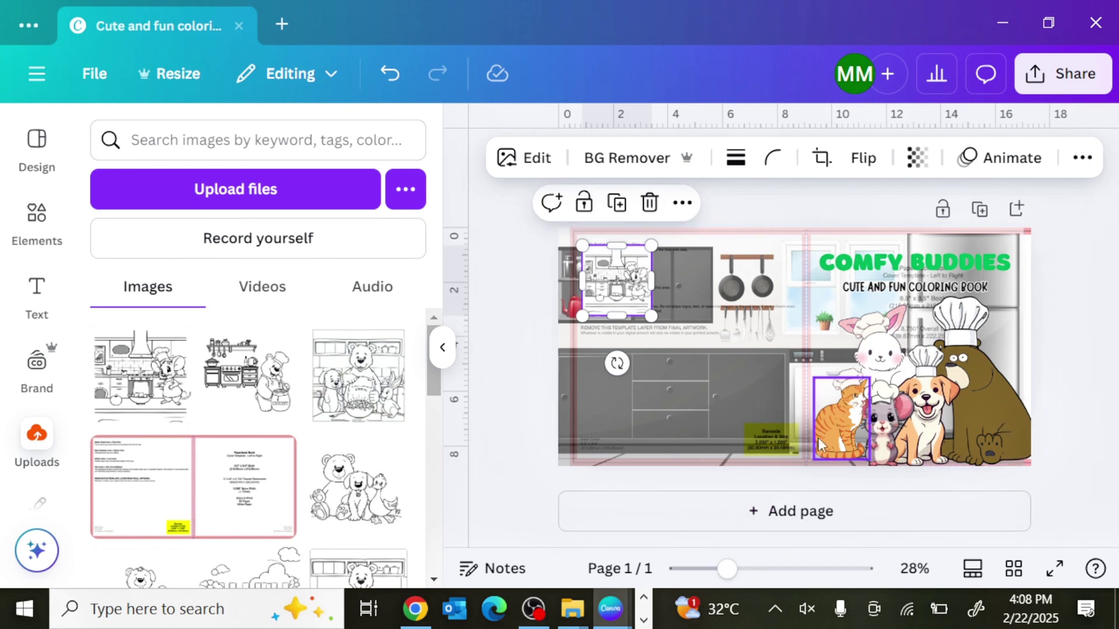
Step: Add the uploaded honey-bear coloring page, scale it down and place it right of the mouse page on the back cover
{"action": "left_click", "coordinate": [232, 386]}
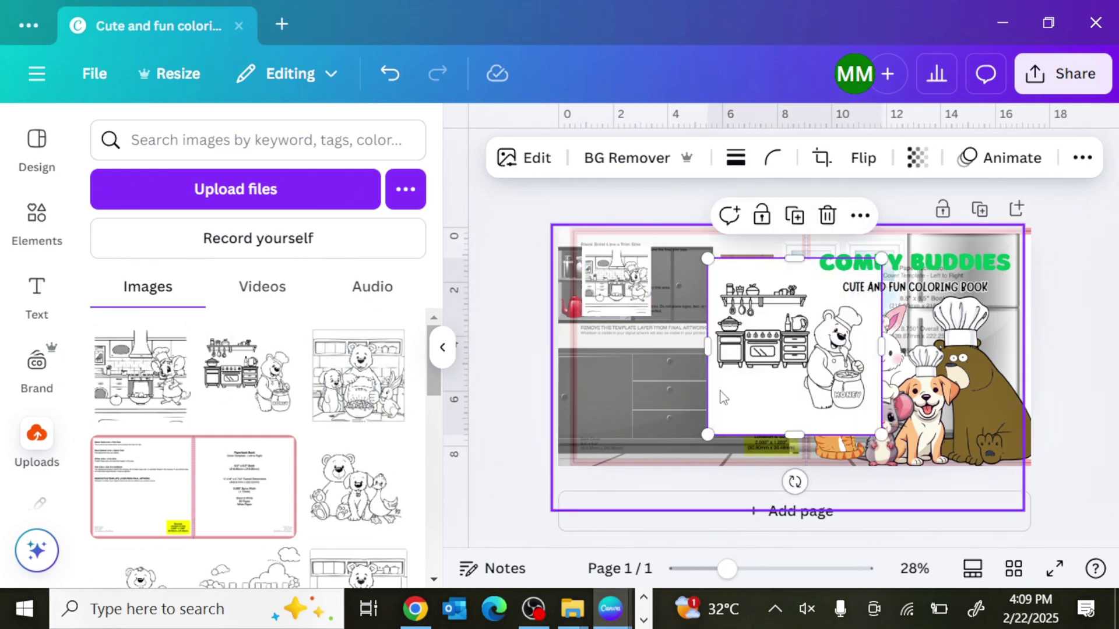
{"action": "left_click_drag", "start_coordinate": [887, 436], "coordinate": [791, 315]}
{"action": "left_click_drag", "start_coordinate": [742, 285], "coordinate": [723, 275]}
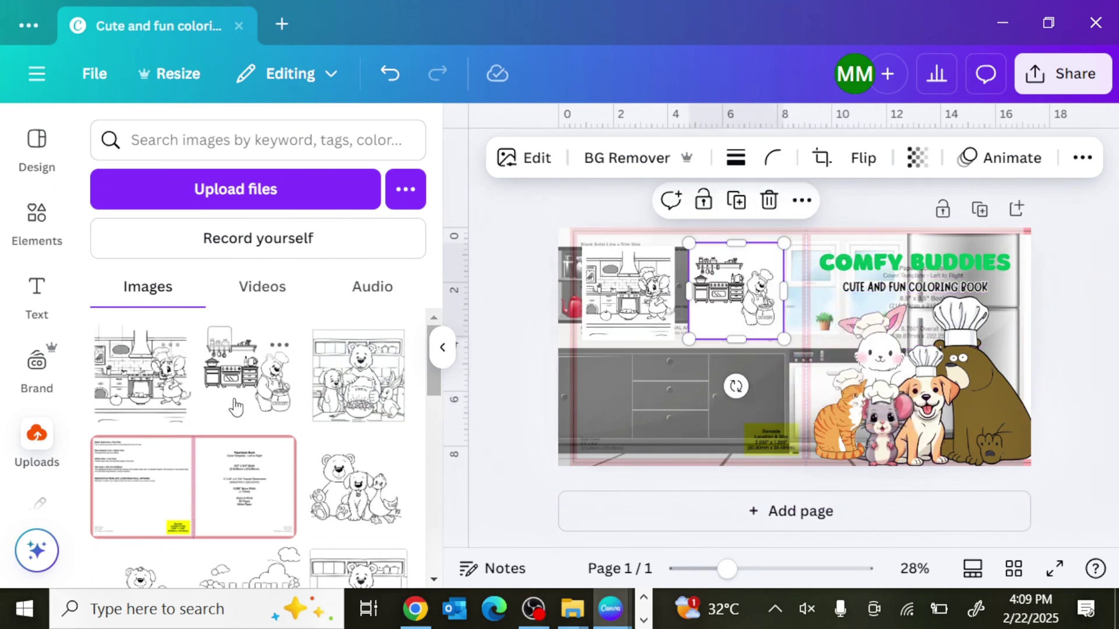
Step: Add the uploaded coloring page of the bear cooking with friends, scale it down and place it beneath the honey-bear page
{"action": "left_click", "coordinate": [353, 367]}
{"action": "left_click_drag", "start_coordinate": [880, 433], "coordinate": [767, 436]}
{"action": "left_click_drag", "start_coordinate": [735, 402], "coordinate": [742, 380]}
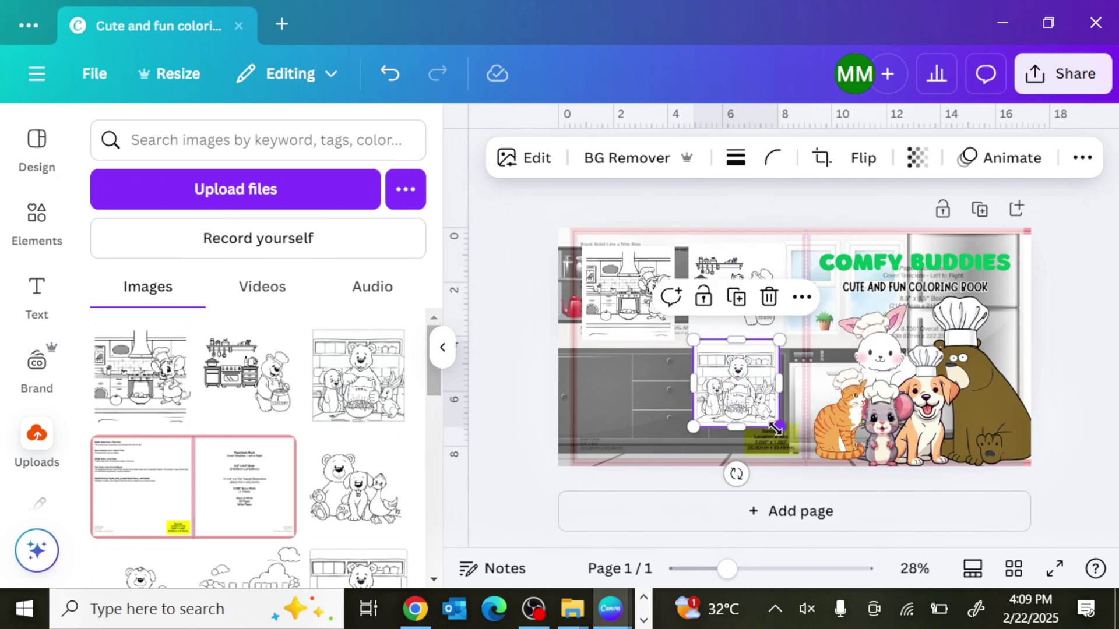
Step: Shrink the preview of the bear cooking with friends slightly and move the mouse page closer to the honey-bear page
{"action": "left_click_drag", "start_coordinate": [775, 429], "coordinate": [736, 395]}
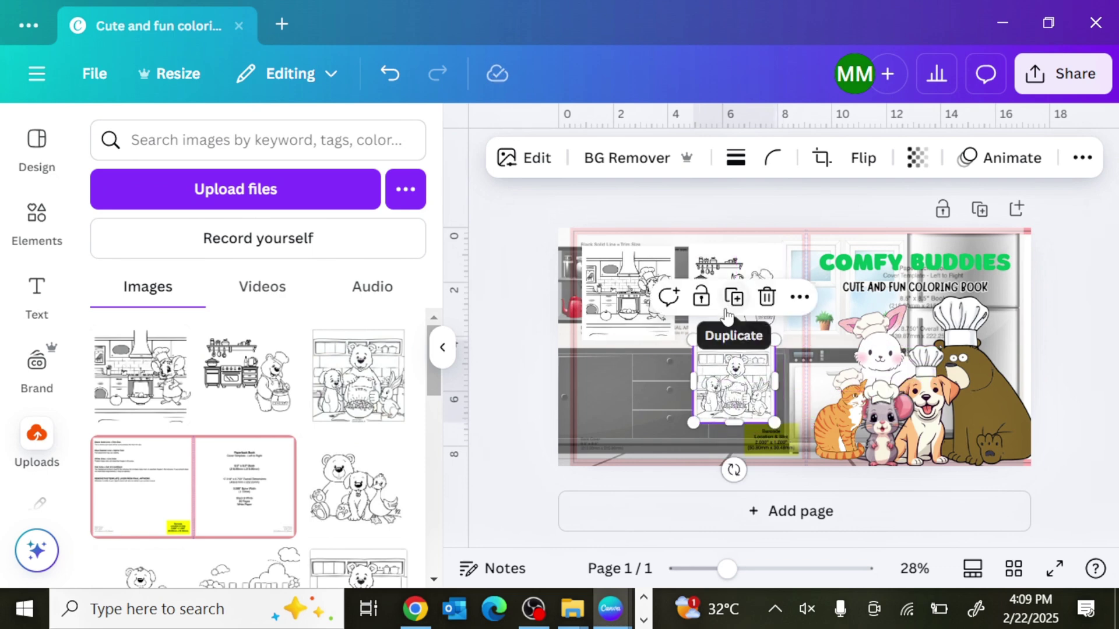
{"action": "left_click", "coordinate": [719, 327]}
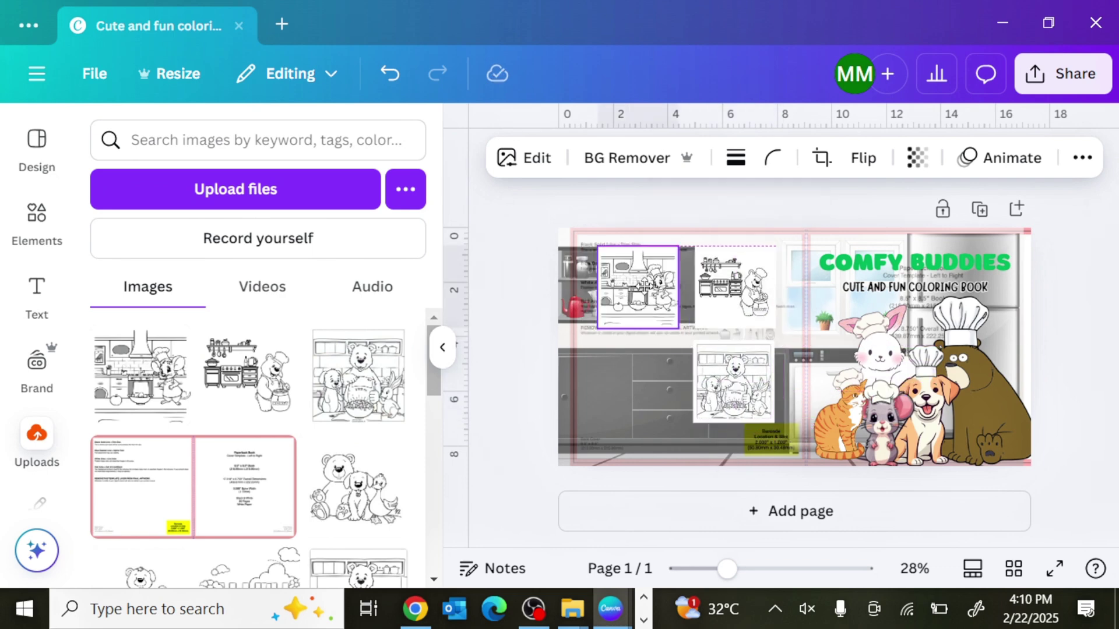
{"action": "left_click_drag", "start_coordinate": [640, 282], "coordinate": [641, 283]}
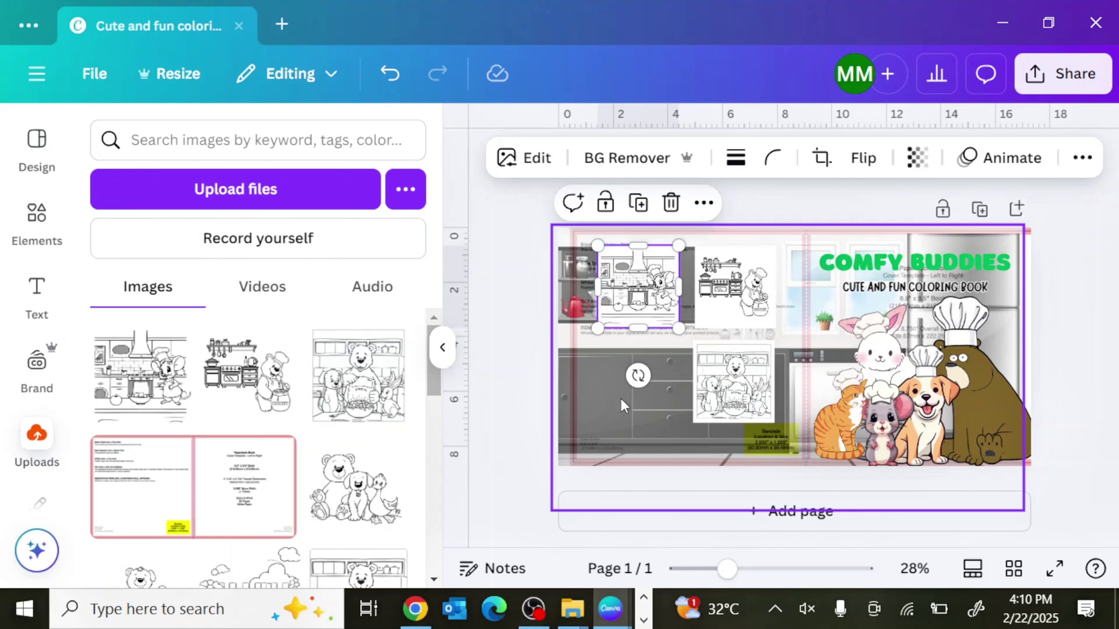
Step: Add the text "Created By" with "TFI" in Lazydog font under it, beneath the mouse page on the back cover
{"action": "left_click", "coordinate": [32, 289]}
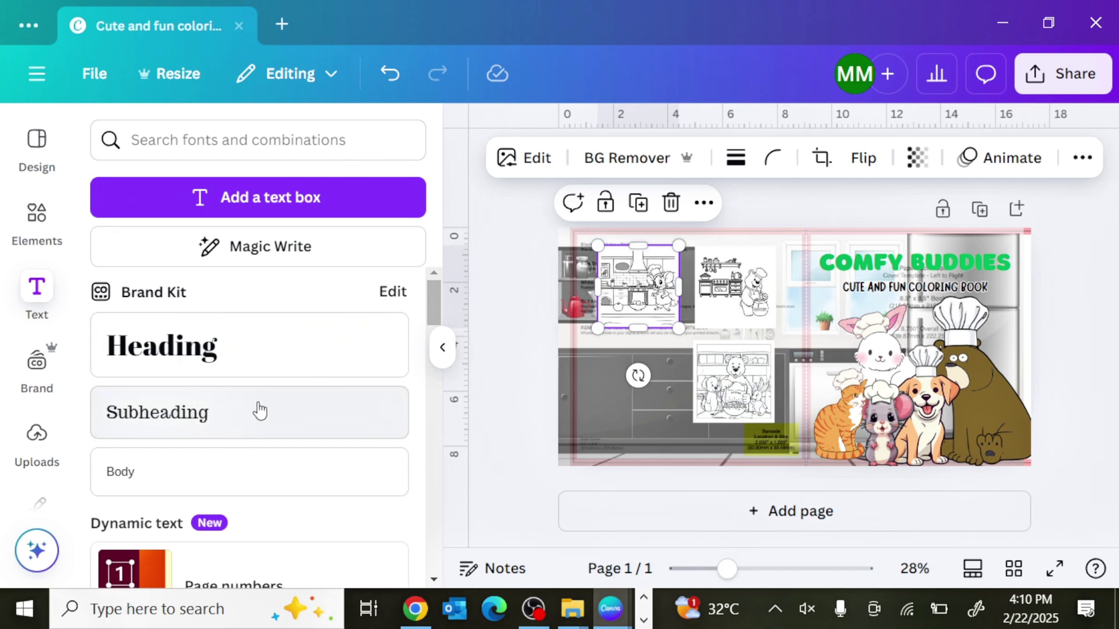
{"action": "left_click", "coordinate": [199, 364]}
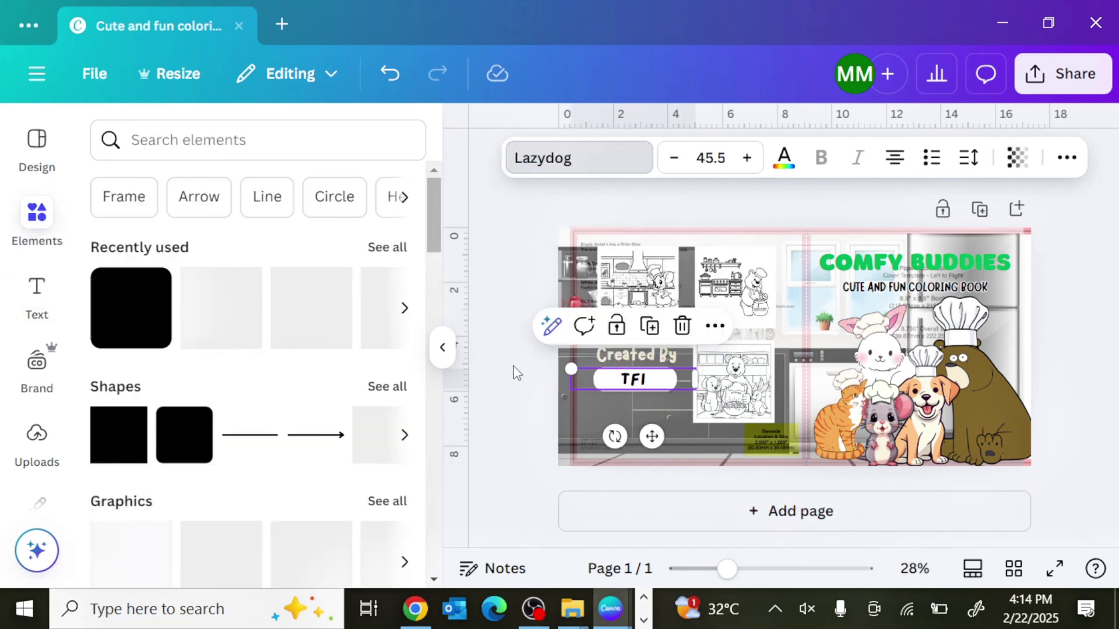
{"action": "left_click", "coordinate": [511, 371]}
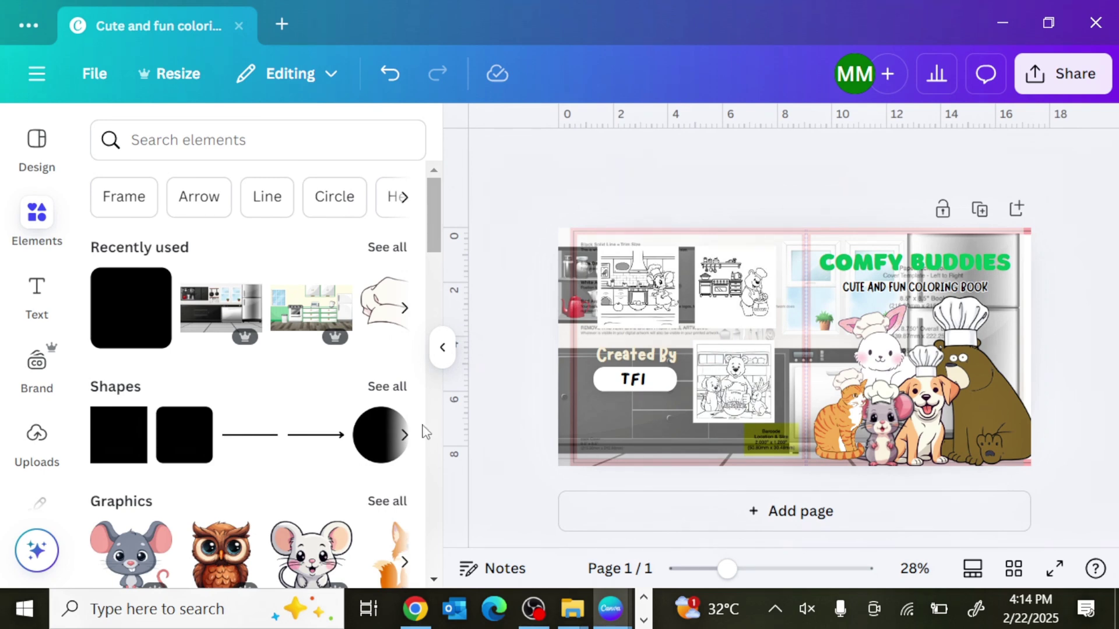
Step: Send the kitchen background to the back and delete the KDP cover template from the page
{"action": "left_click", "coordinate": [579, 431]}
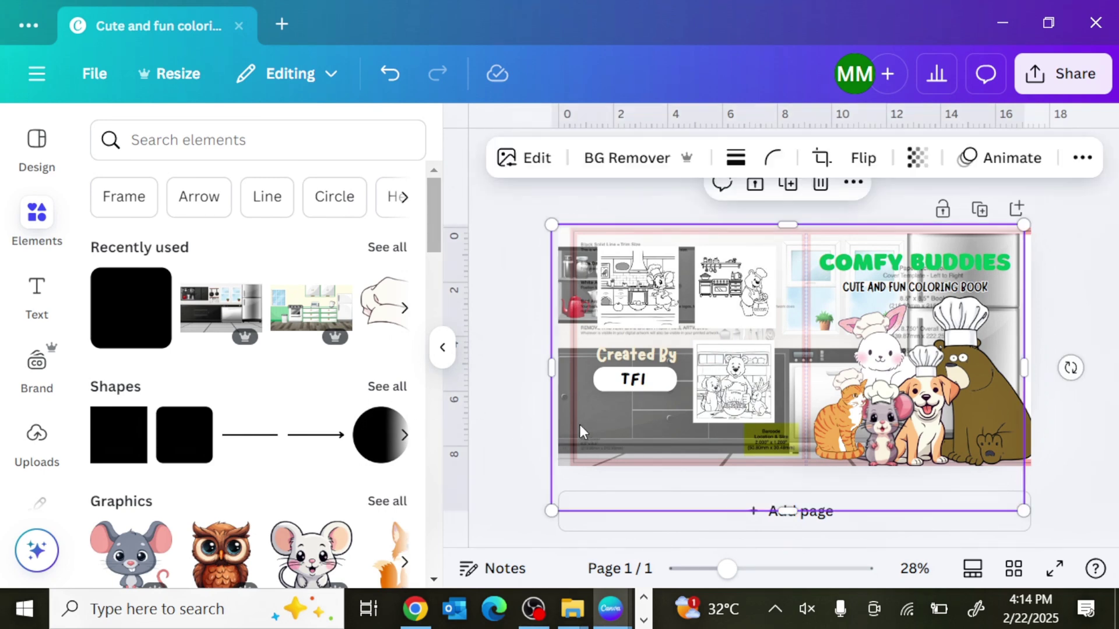
{"action": "left_click", "coordinate": [1093, 158]}
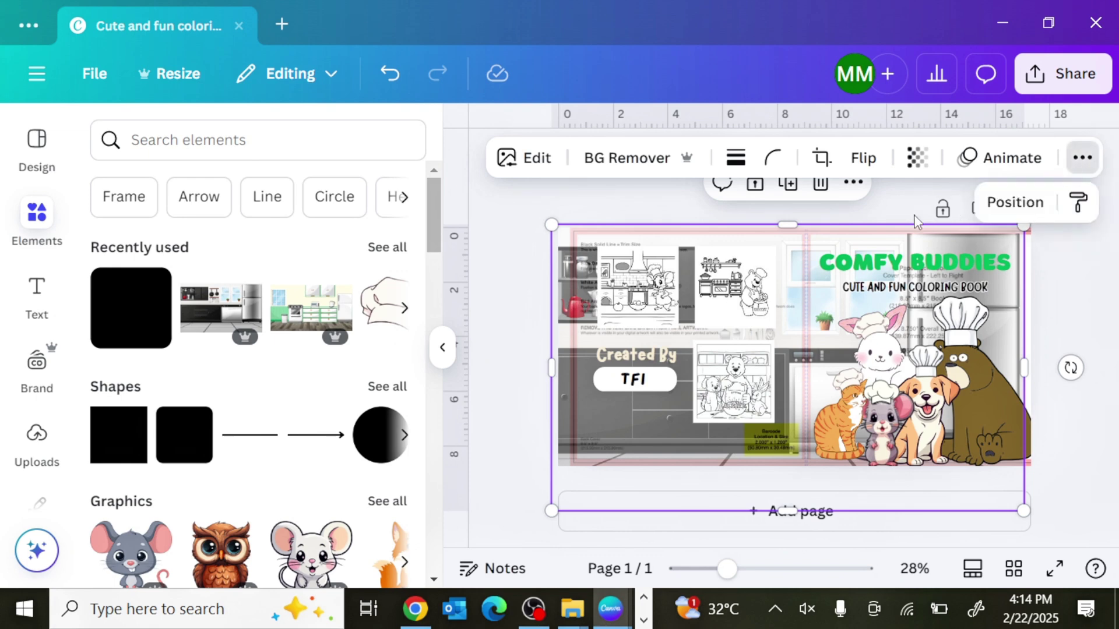
{"action": "left_click", "coordinate": [1015, 204]}
{"action": "left_click", "coordinate": [309, 284]}
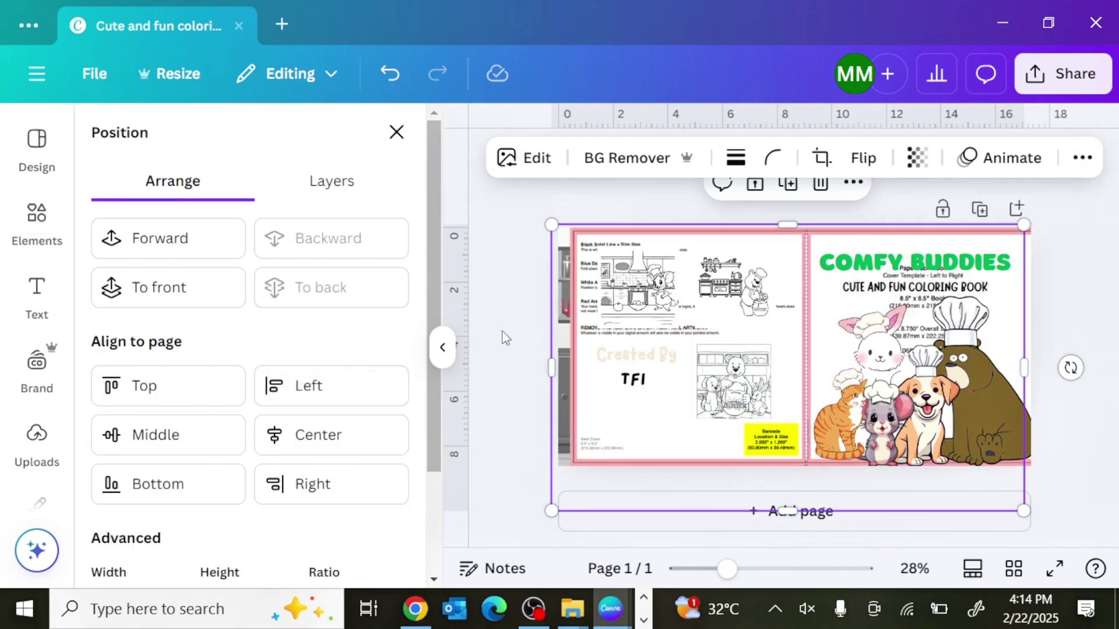
{"action": "left_click", "coordinate": [724, 282]}
{"action": "left_click", "coordinate": [827, 185]}
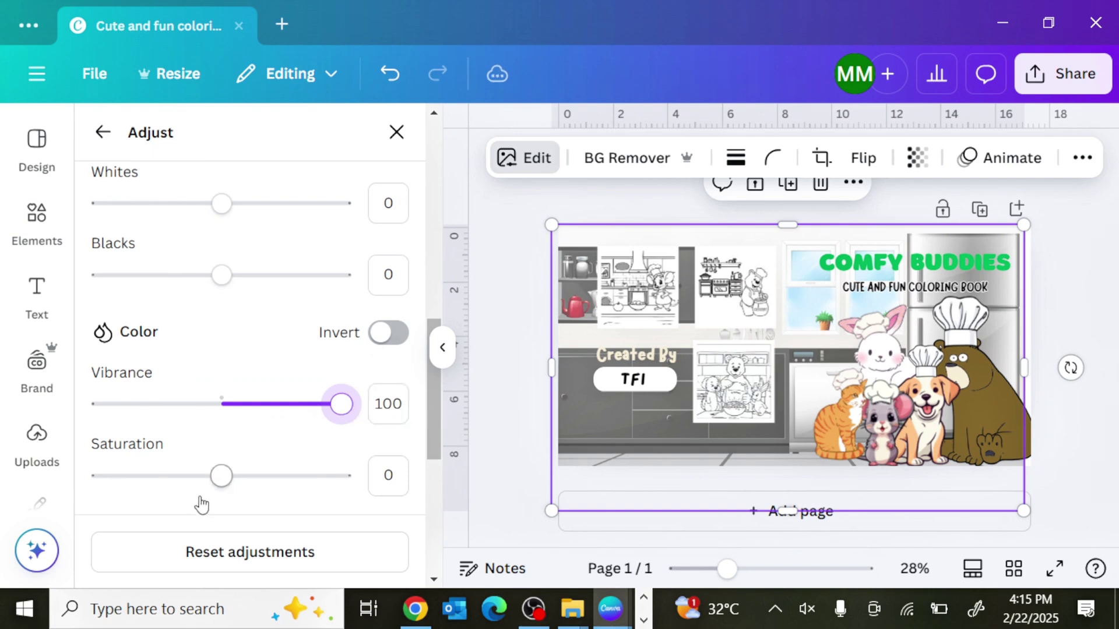
Step: Increase the saturation of the kitchen background image
{"action": "left_click_drag", "start_coordinate": [225, 476], "coordinate": [293, 493]}
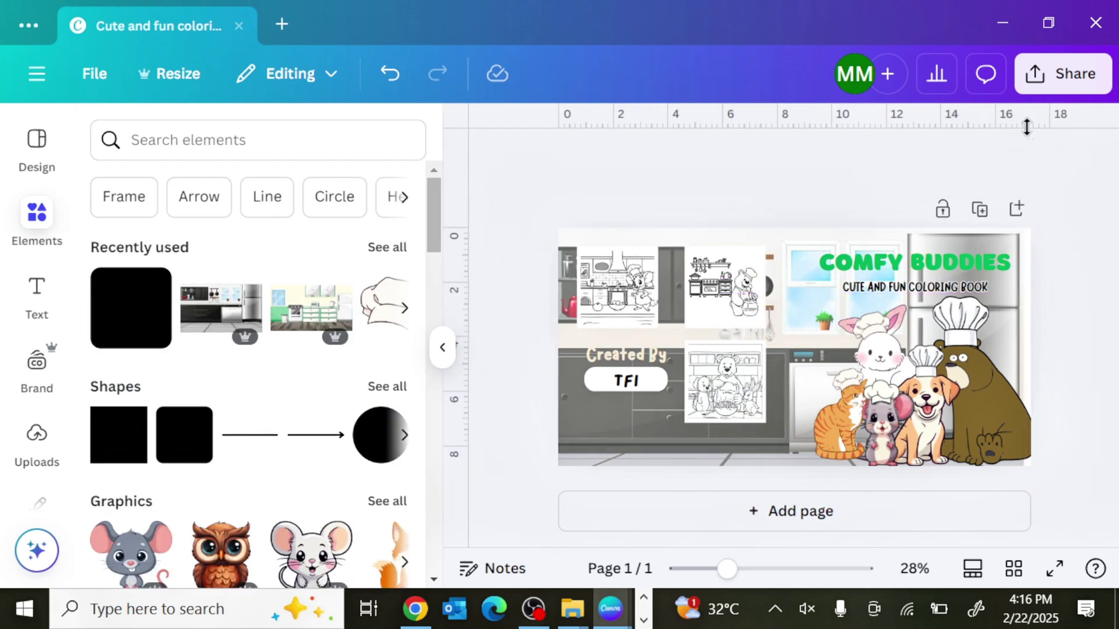
Step: Download the cover as a flattened PDF Print file with the CMYK color profile
{"action": "left_click", "coordinate": [1077, 78]}
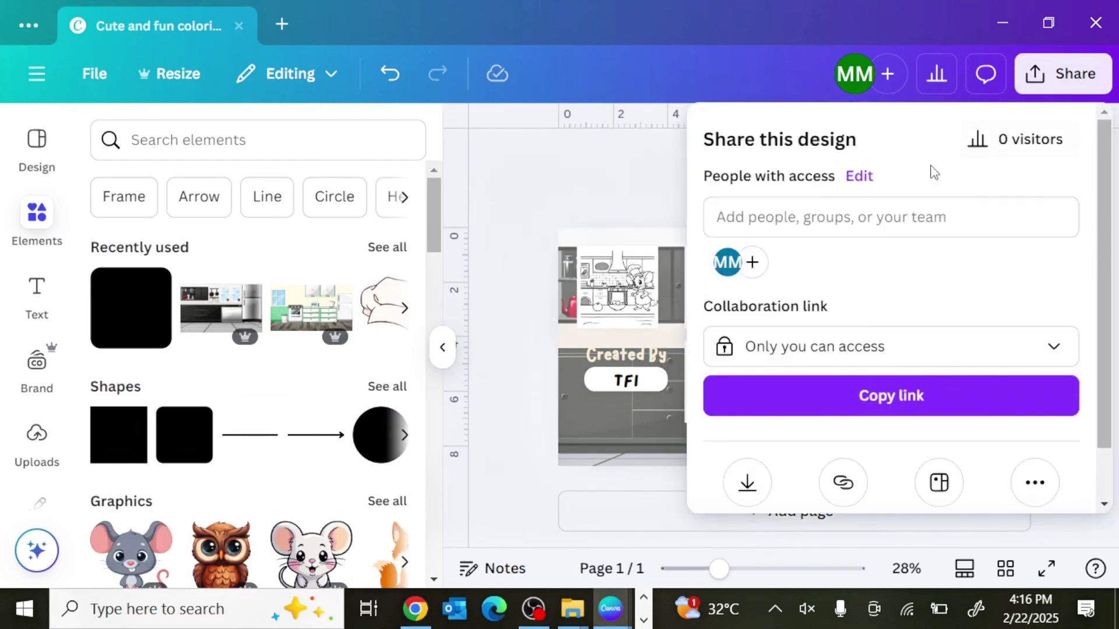
{"action": "scroll", "coordinate": [844, 295], "scroll_direction": "down", "scroll_amount": 2}
{"action": "left_click", "coordinate": [748, 416]}
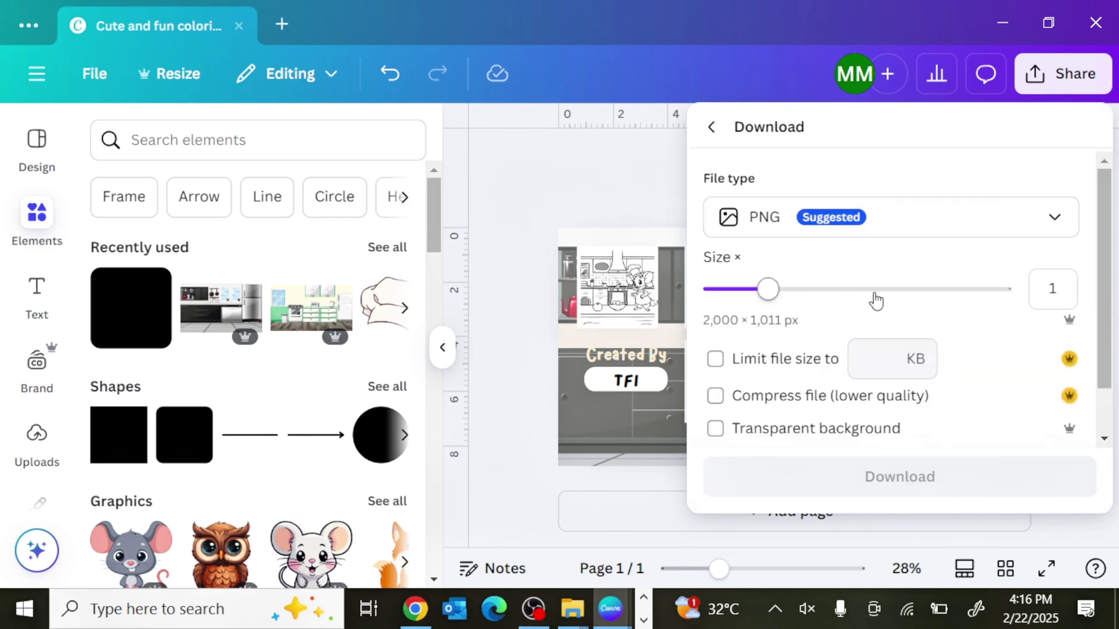
{"action": "left_click", "coordinate": [874, 221]}
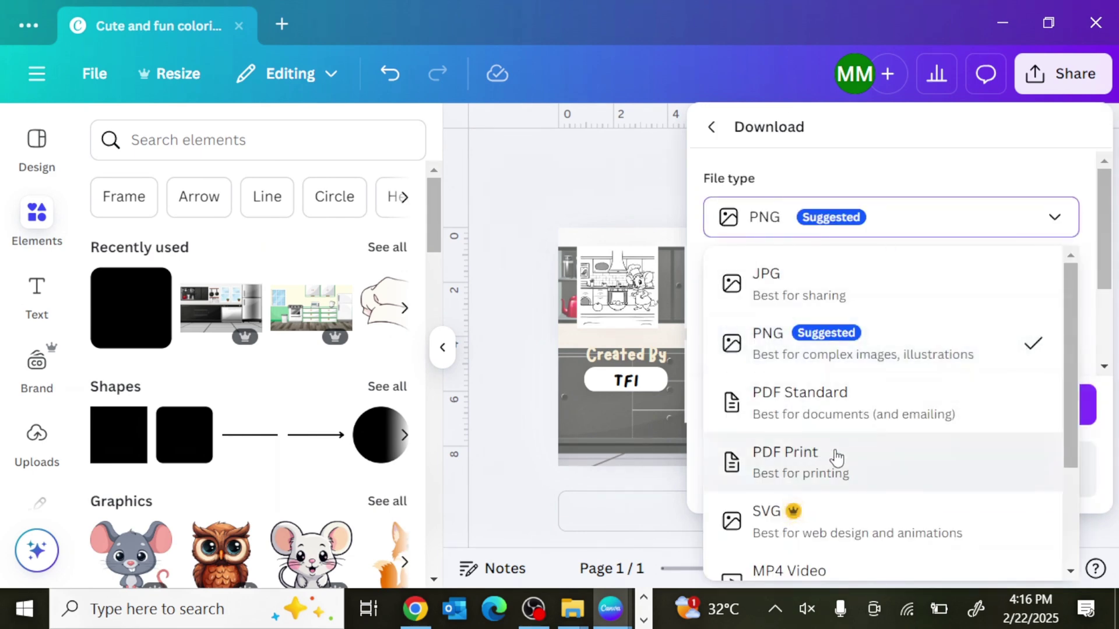
{"action": "left_click", "coordinate": [837, 458]}
{"action": "left_click", "coordinate": [736, 286]}
{"action": "scroll", "coordinate": [842, 335], "scroll_direction": "down", "scroll_amount": 1}
{"action": "scroll", "coordinate": [842, 335], "scroll_direction": "down", "scroll_amount": 3}
{"action": "left_click", "coordinate": [874, 297]}
{"action": "left_click", "coordinate": [872, 399]}
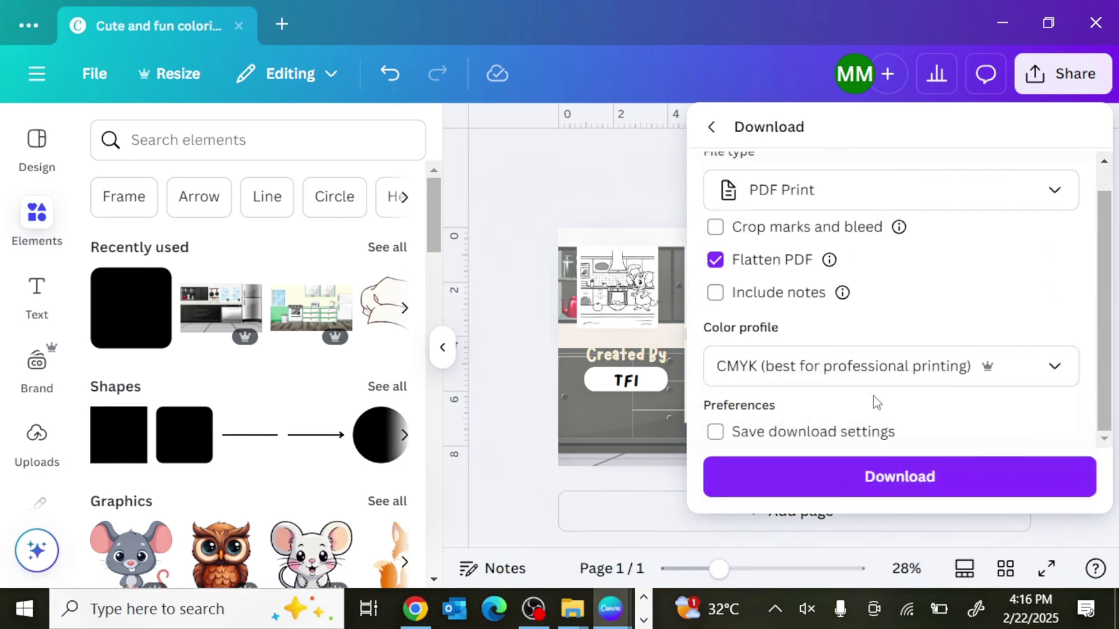
{"action": "left_click", "coordinate": [874, 479]}
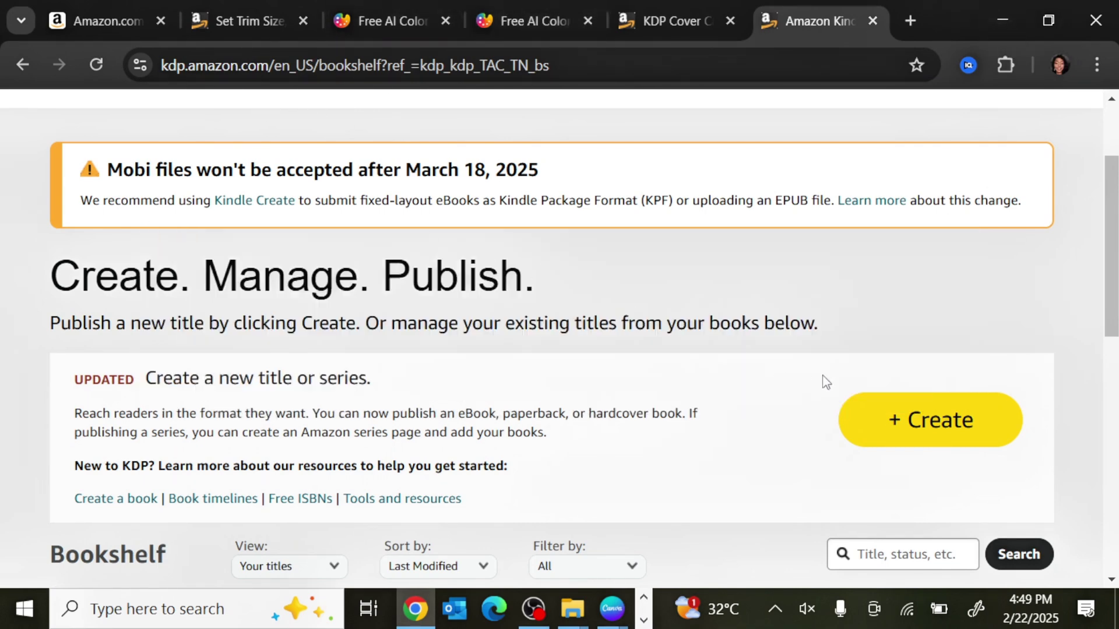
Step: Create a new paperback title in Kindle Direct Publishing and choose English as its primary language
{"action": "left_click", "coordinate": [924, 432]}
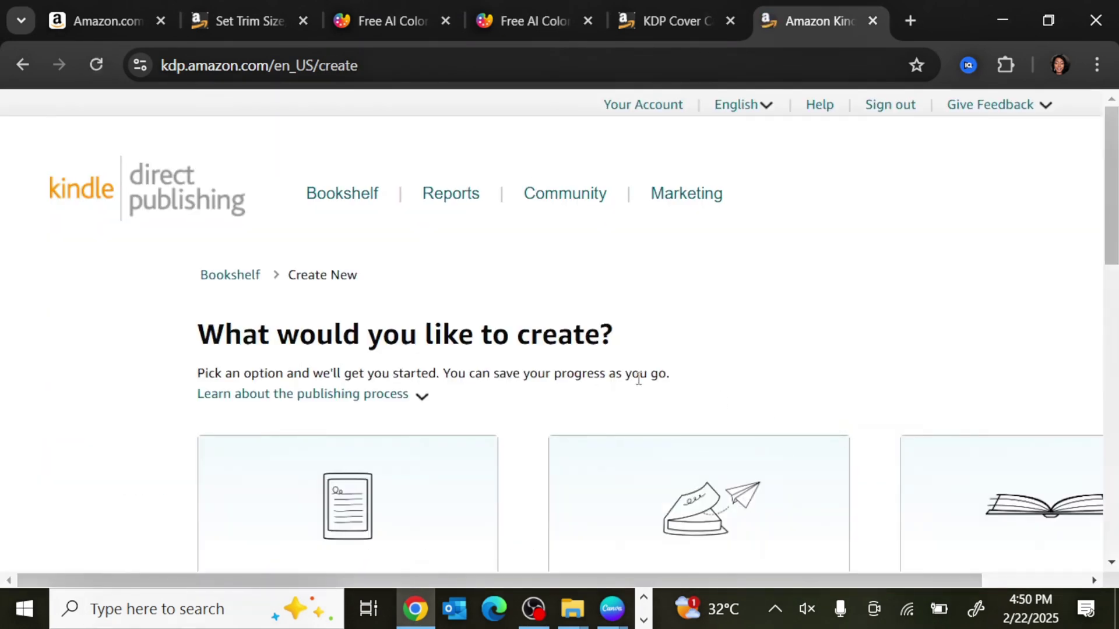
{"action": "scroll", "coordinate": [642, 375], "scroll_direction": "down", "scroll_amount": 5}
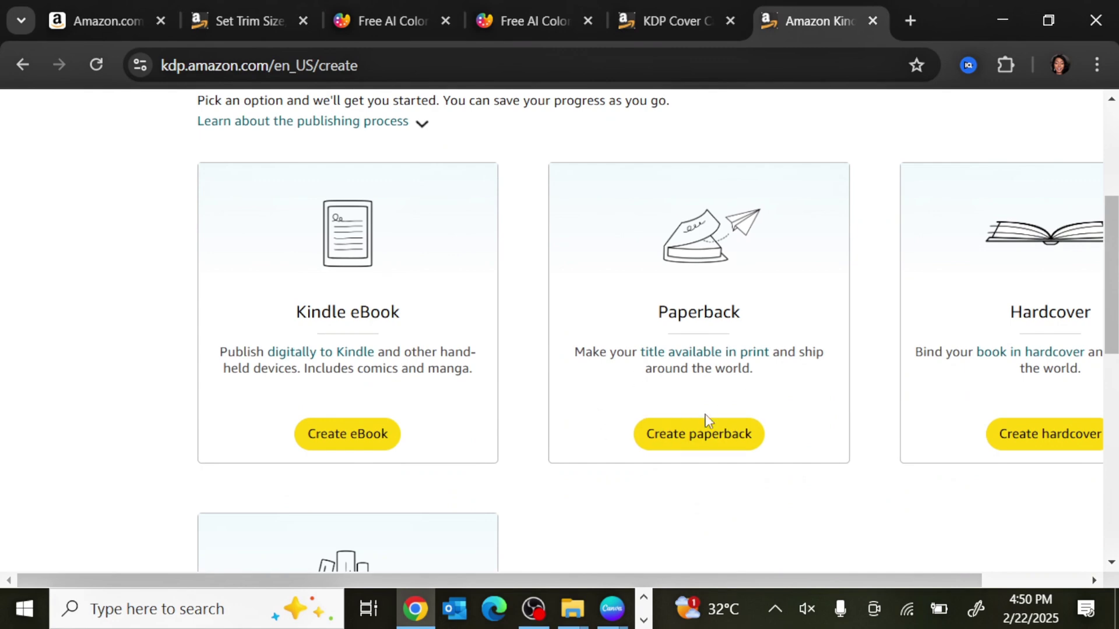
{"action": "left_click", "coordinate": [706, 444]}
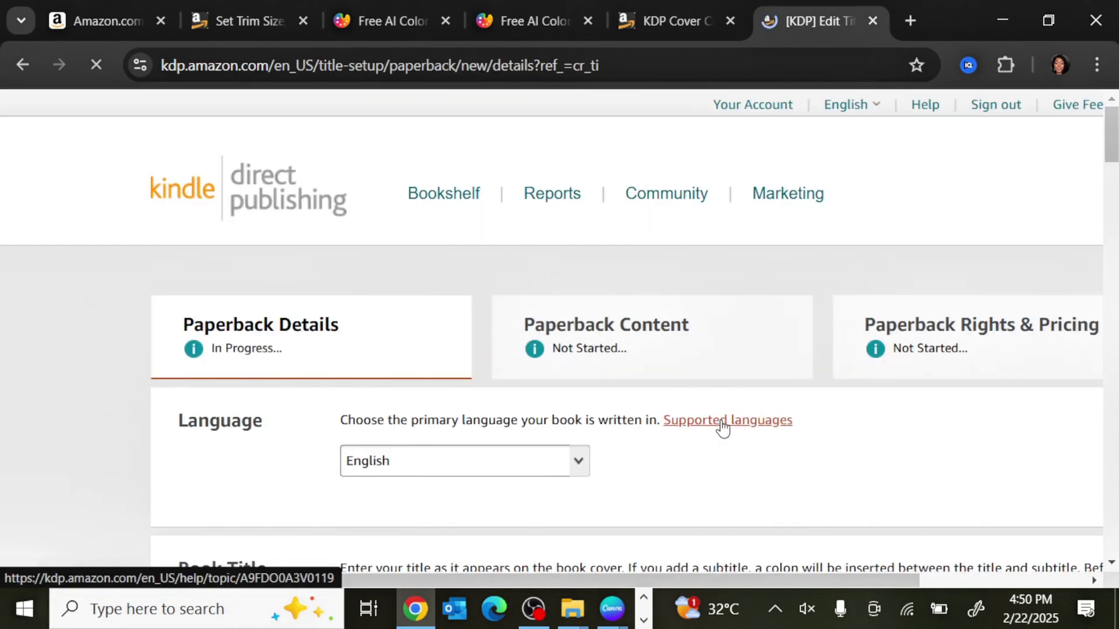
{"action": "scroll", "coordinate": [637, 379], "scroll_direction": "down", "scroll_amount": 3}
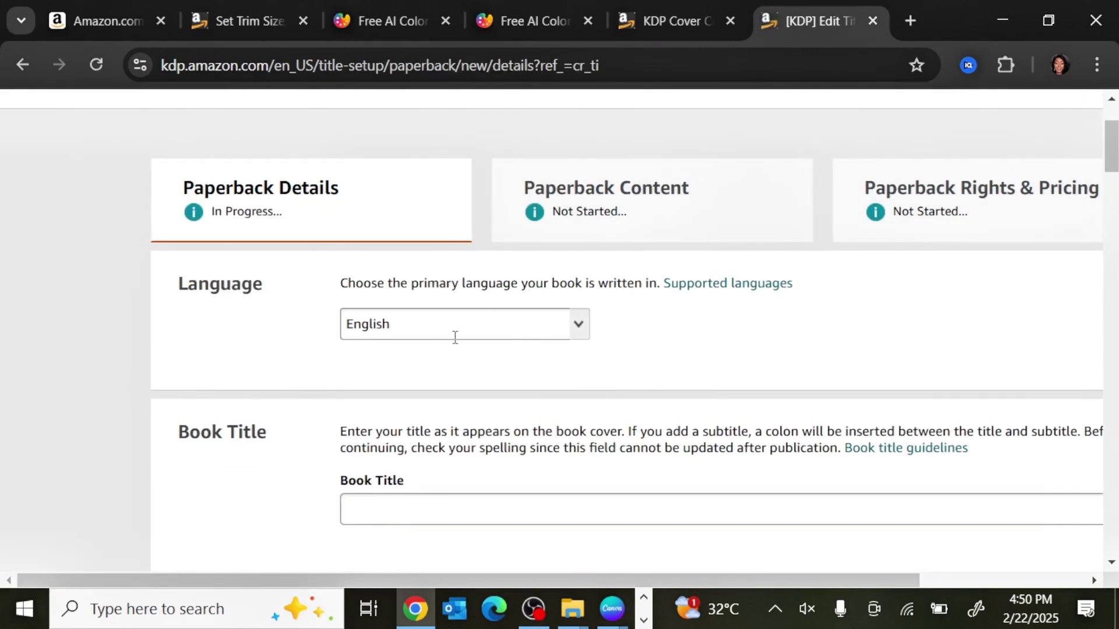
{"action": "left_click", "coordinate": [584, 331]}
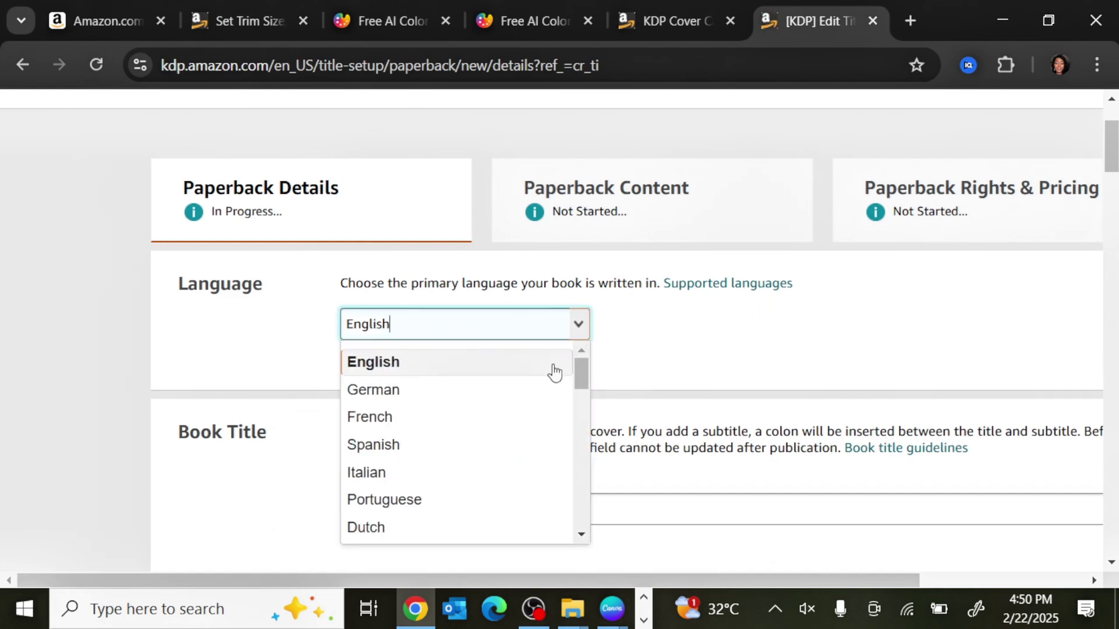
{"action": "left_click", "coordinate": [463, 367]}
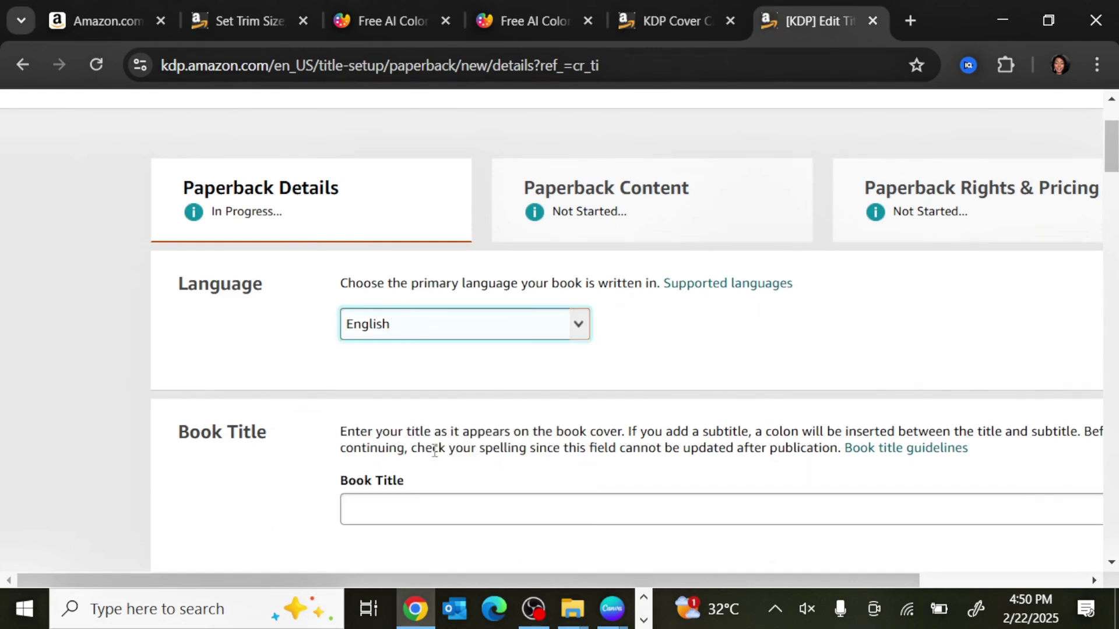
Step: Enter "Comfy Buddies" as the book title and "Cute and Fun coloring book" as the subtitle
{"action": "left_click", "coordinate": [469, 510]}
{"action": "type", "text": "Comfy Buddies"}
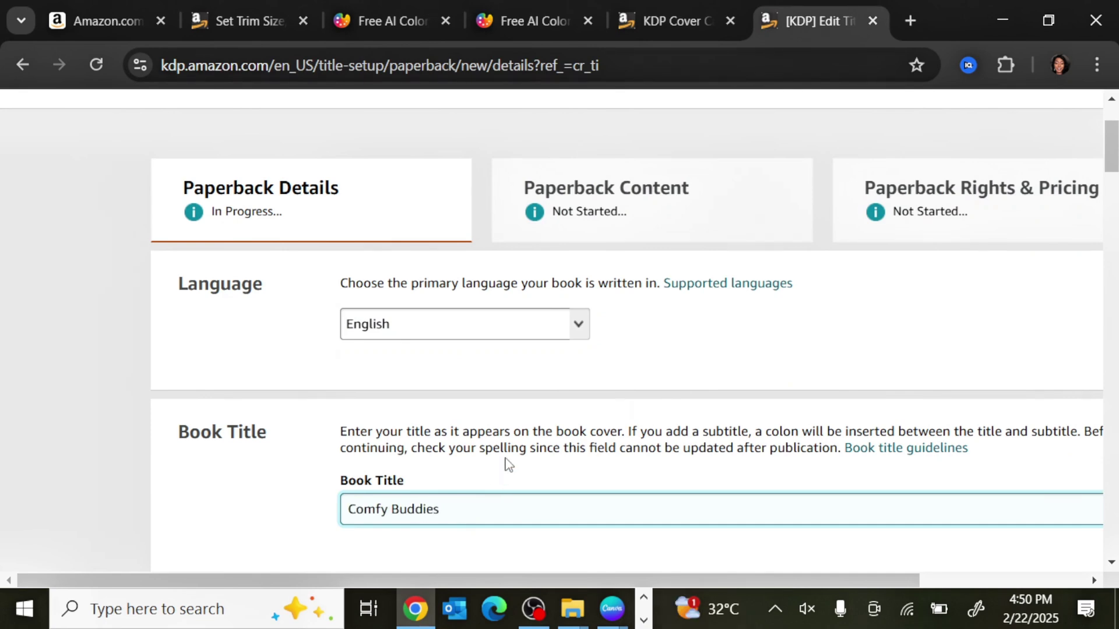
{"action": "scroll", "coordinate": [508, 464], "scroll_direction": "down", "scroll_amount": 4}
{"action": "left_click", "coordinate": [414, 337]}
{"action": "type", "text": "Cute and Fun coloring book"}
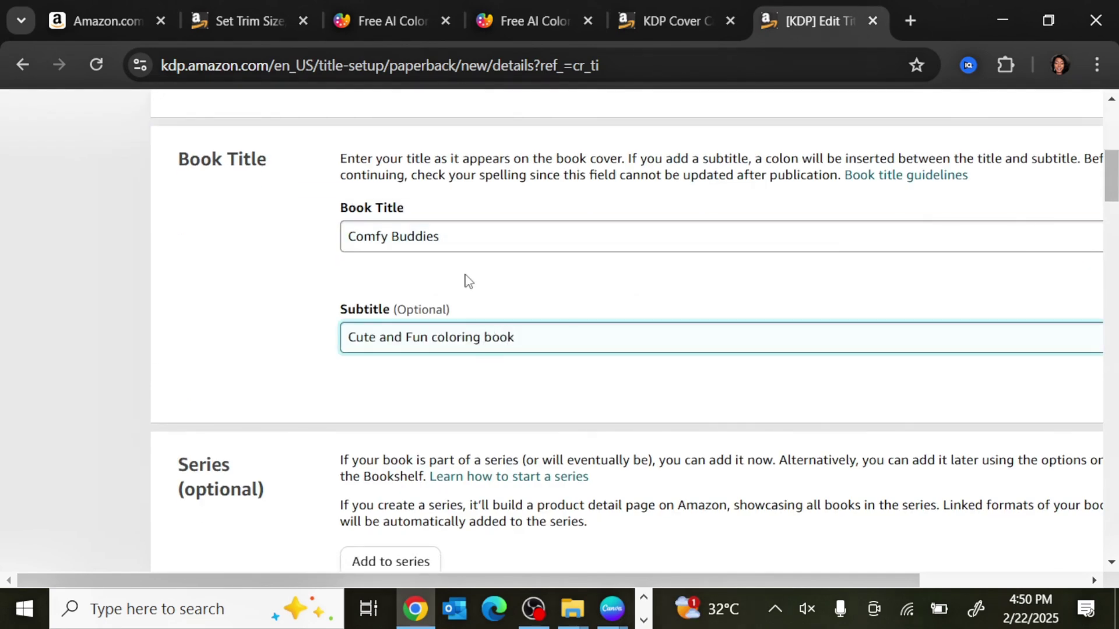
Step: Leave the series and edition number empty and enter TFI as the primary author's first name
{"action": "scroll", "coordinate": [478, 307], "scroll_direction": "down", "scroll_amount": 4}
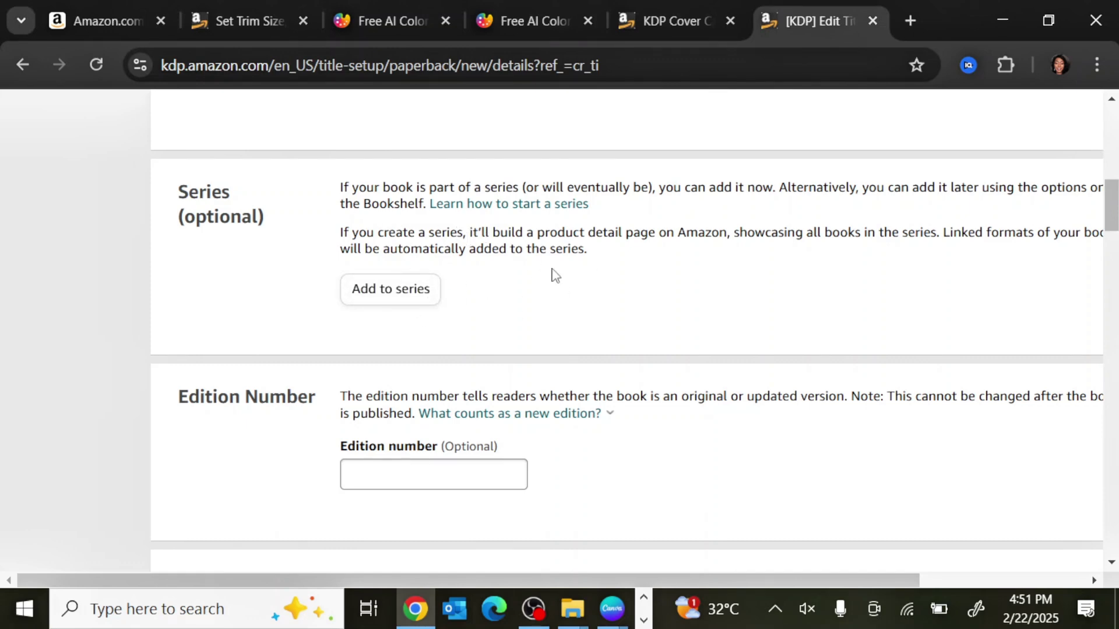
{"action": "scroll", "coordinate": [496, 230], "scroll_direction": "down", "scroll_amount": 2}
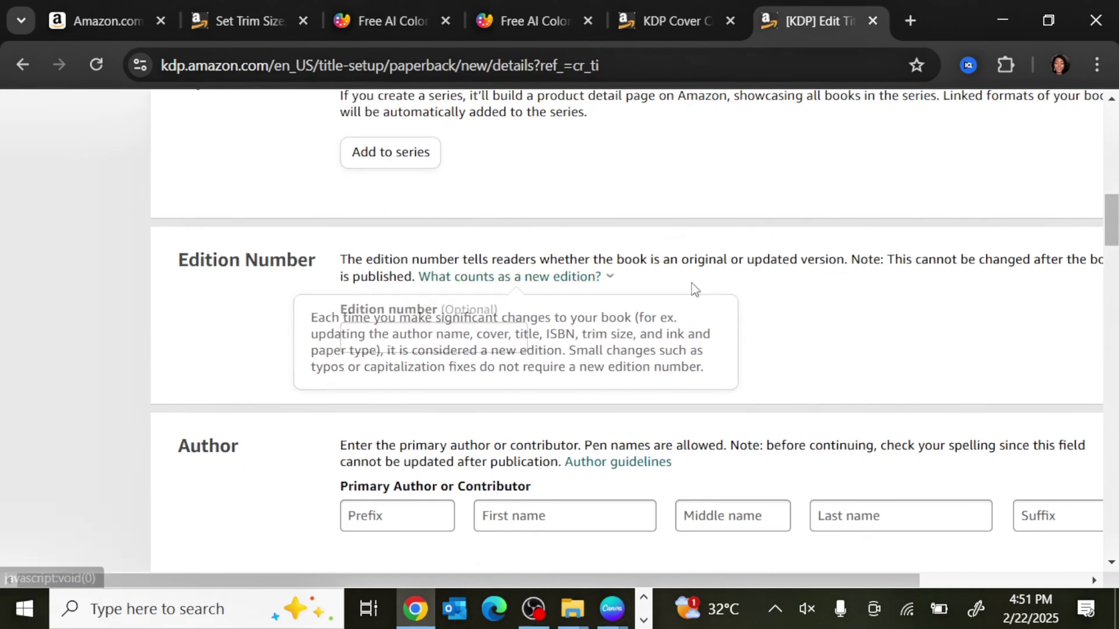
{"action": "scroll", "coordinate": [487, 293], "scroll_direction": "down", "scroll_amount": 2}
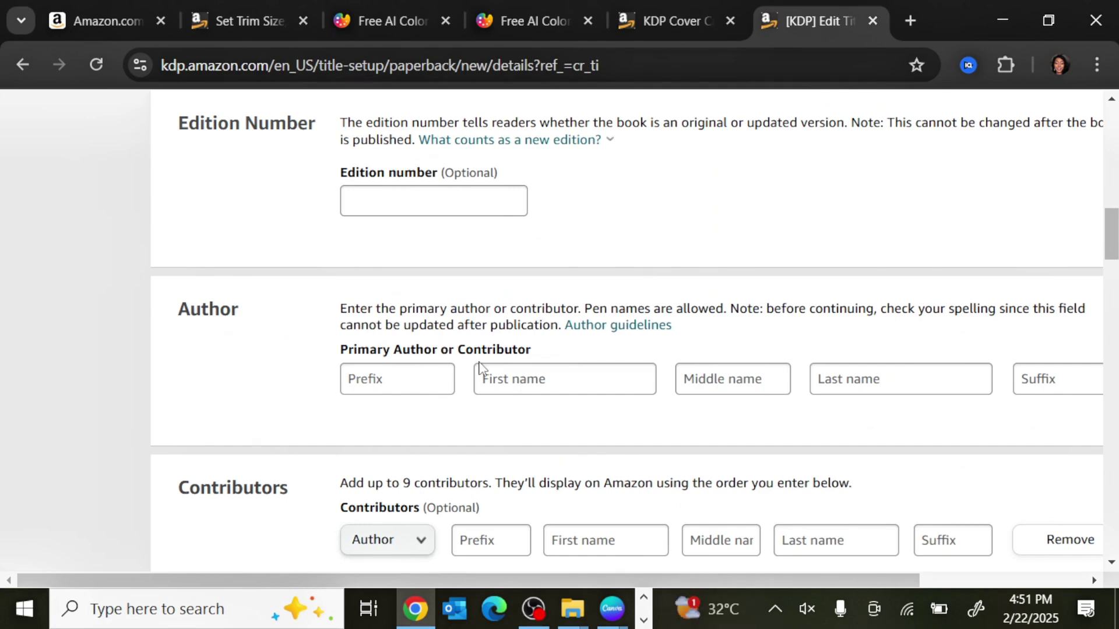
{"action": "left_click", "coordinate": [538, 384]}
{"action": "type", "text": "TFI"}
{"action": "scroll", "coordinate": [557, 414], "scroll_direction": "down", "scroll_amount": 2}
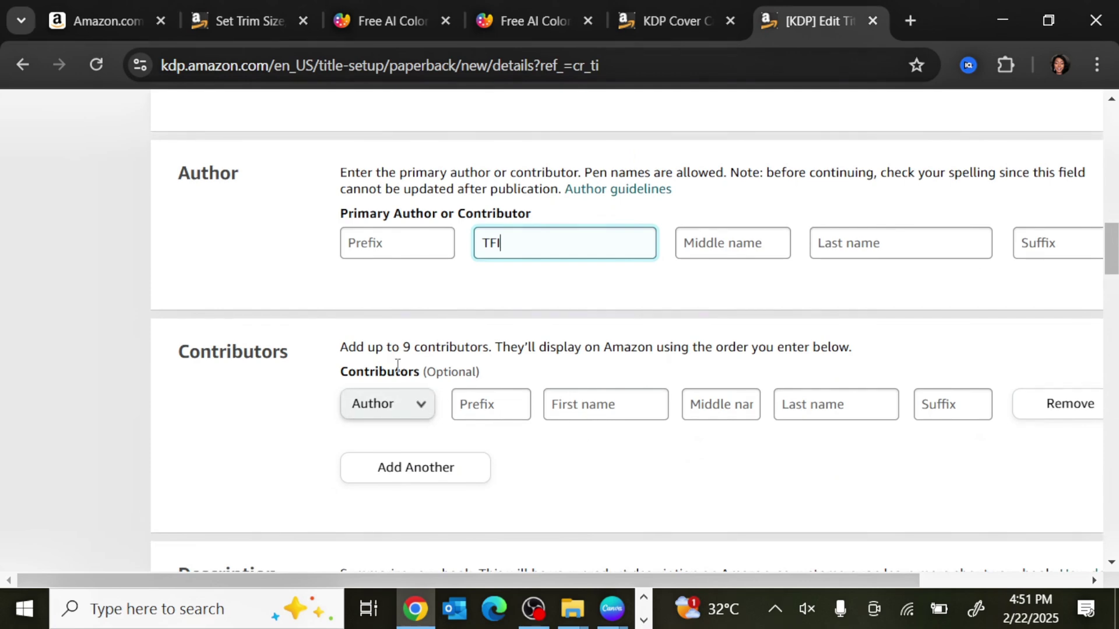
Step: Read through the book description and its list of the coloring book's features
{"action": "scroll", "coordinate": [469, 411], "scroll_direction": "down", "scroll_amount": 4}
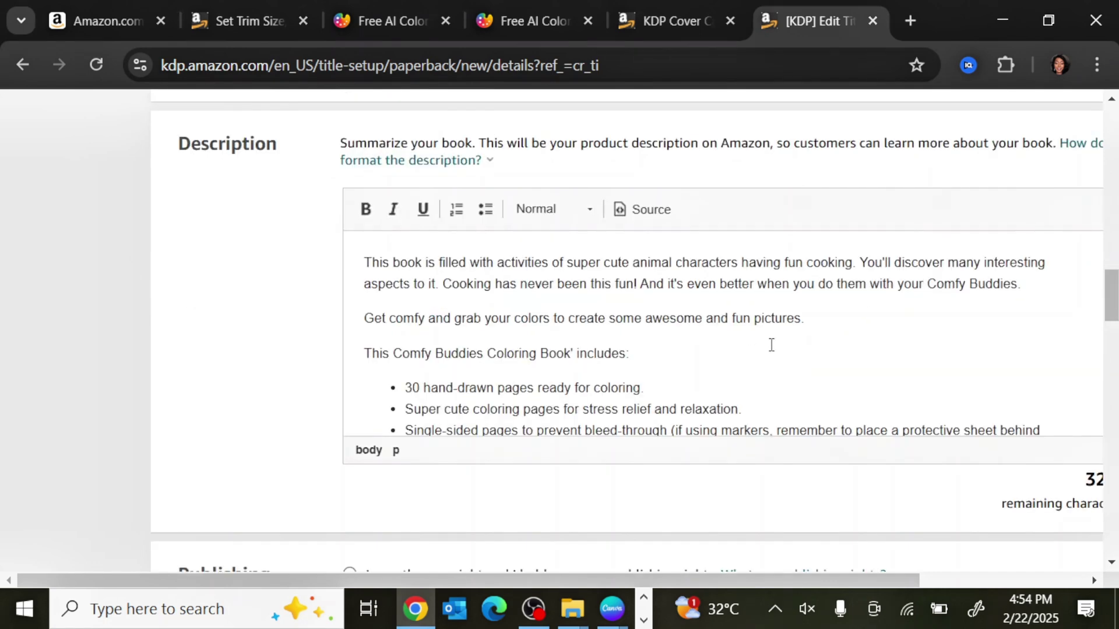
{"action": "scroll", "coordinate": [771, 345], "scroll_direction": "down", "scroll_amount": 2}
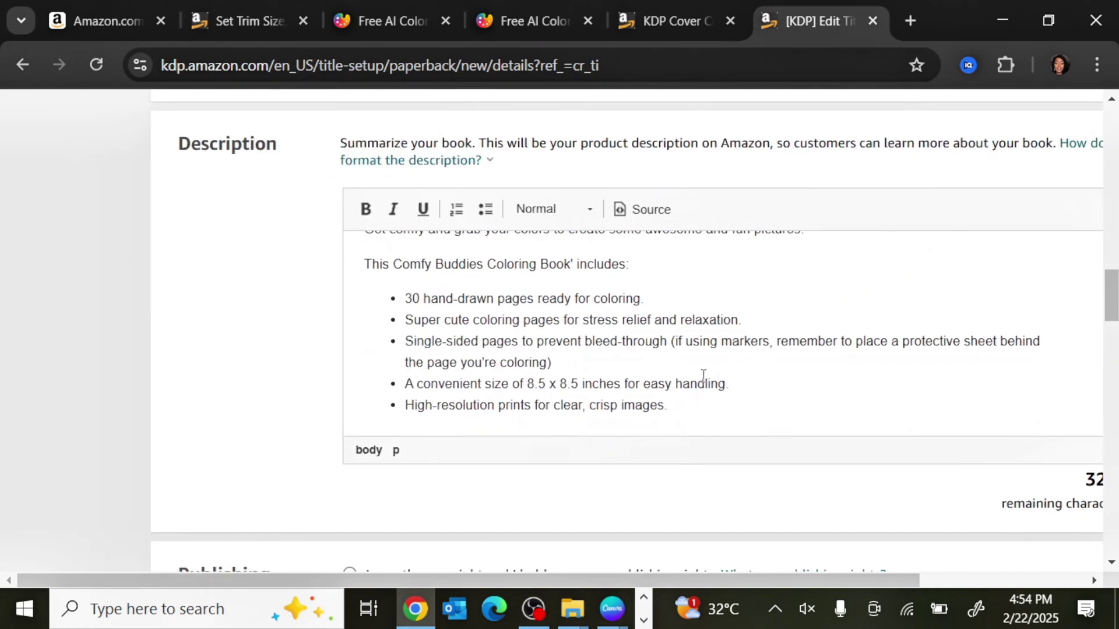
{"action": "scroll", "coordinate": [703, 376], "scroll_direction": "up", "scroll_amount": 2}
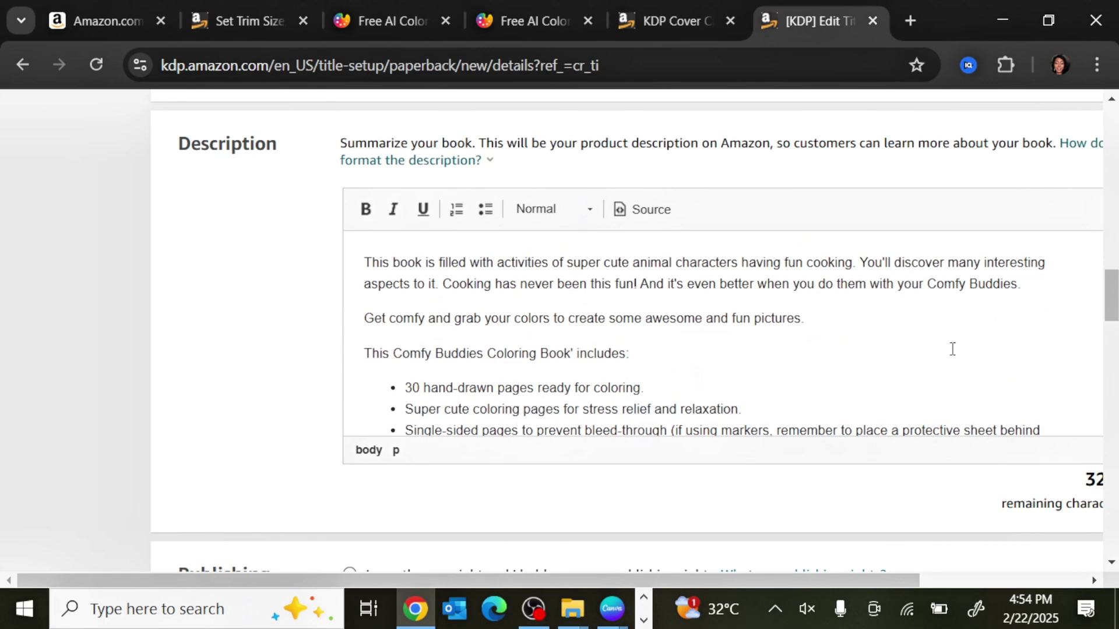
{"action": "scroll", "coordinate": [874, 373], "scroll_direction": "down", "scroll_amount": 2}
{"action": "scroll", "coordinate": [757, 402], "scroll_direction": "down", "scroll_amount": 5}
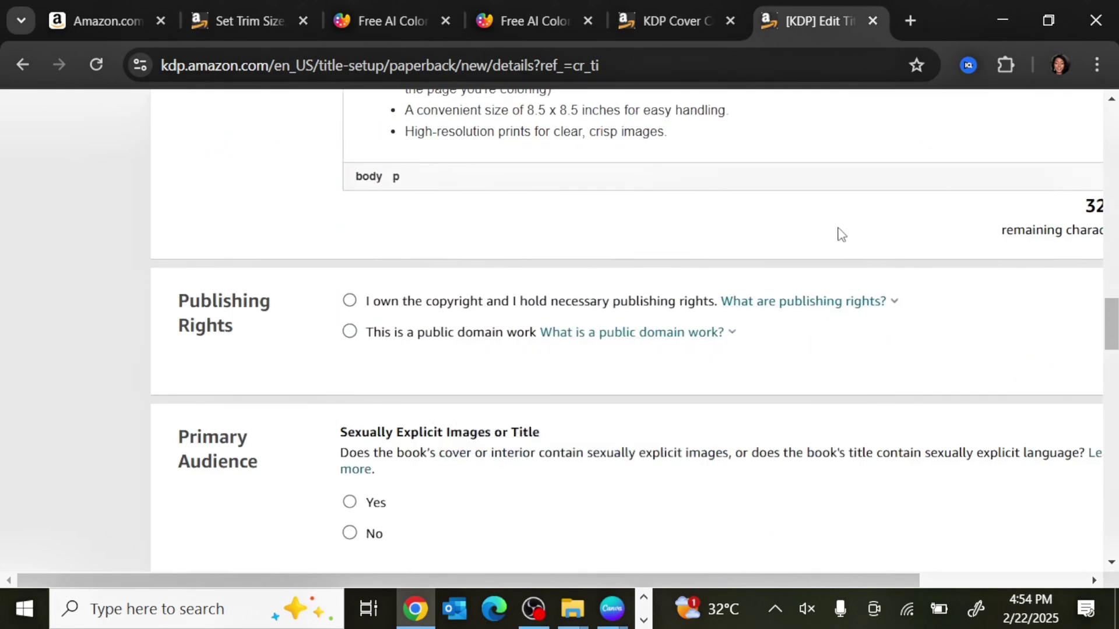
{"action": "scroll", "coordinate": [619, 224], "scroll_direction": "up", "scroll_amount": 4}
{"action": "scroll", "coordinate": [230, 310], "scroll_direction": "down", "scroll_amount": 4}
Step: Declare ownership of the copyright and publishing rights and answer No to sexually explicit images or title
{"action": "left_click", "coordinate": [349, 304]}
{"action": "scroll", "coordinate": [454, 337], "scroll_direction": "down", "scroll_amount": 2}
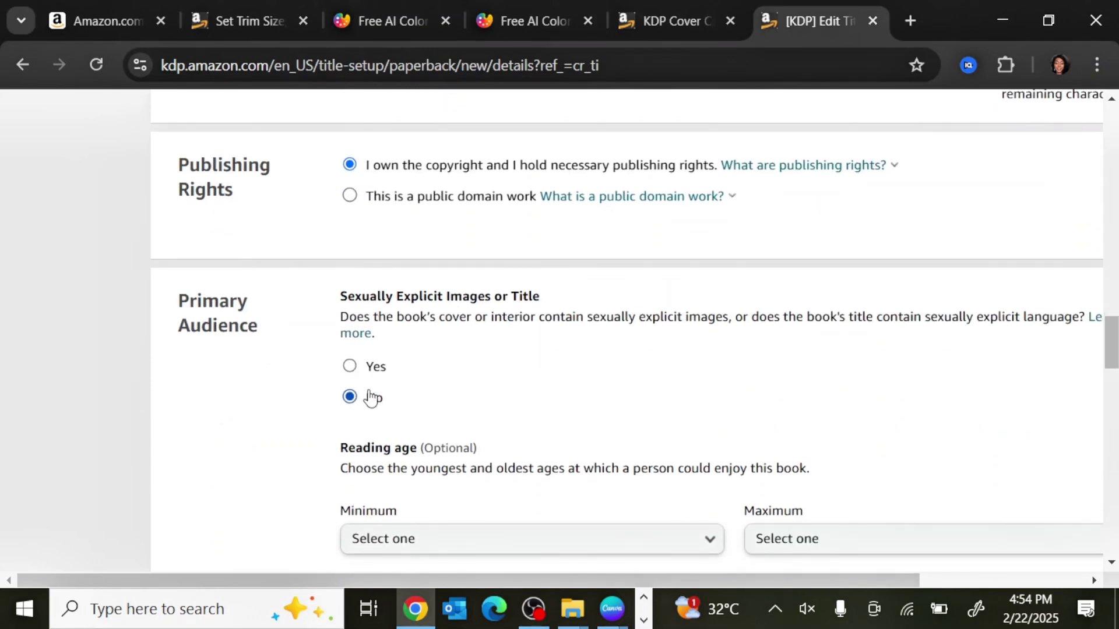
{"action": "left_click", "coordinate": [351, 396]}
Step: Set the reading age from 1 to 9 and keep Amazon.com as the primary marketplace
{"action": "scroll", "coordinate": [443, 397], "scroll_direction": "down", "scroll_amount": 2}
{"action": "left_click", "coordinate": [489, 419]}
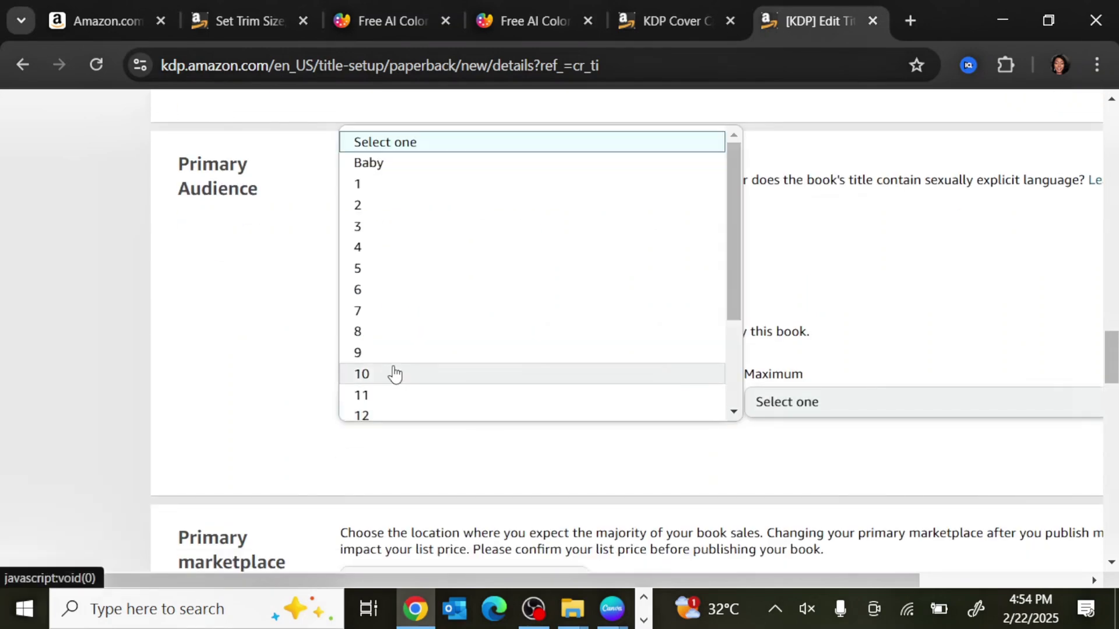
{"action": "left_click", "coordinate": [358, 185]}
{"action": "left_click", "coordinate": [839, 399]}
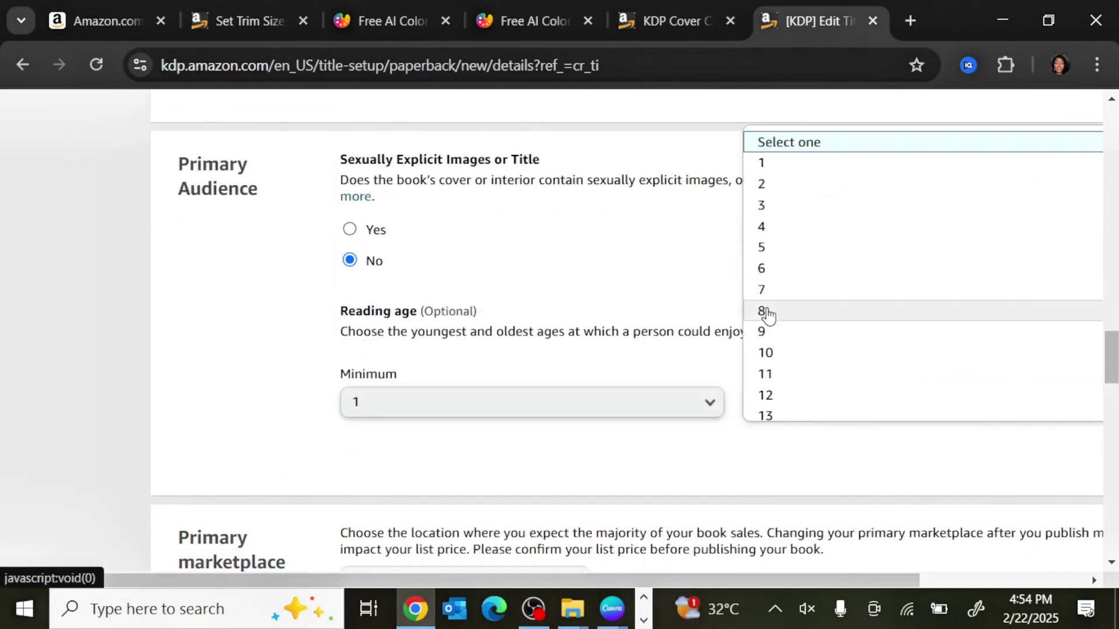
{"action": "left_click", "coordinate": [760, 329]}
{"action": "scroll", "coordinate": [582, 326], "scroll_direction": "down", "scroll_amount": 4}
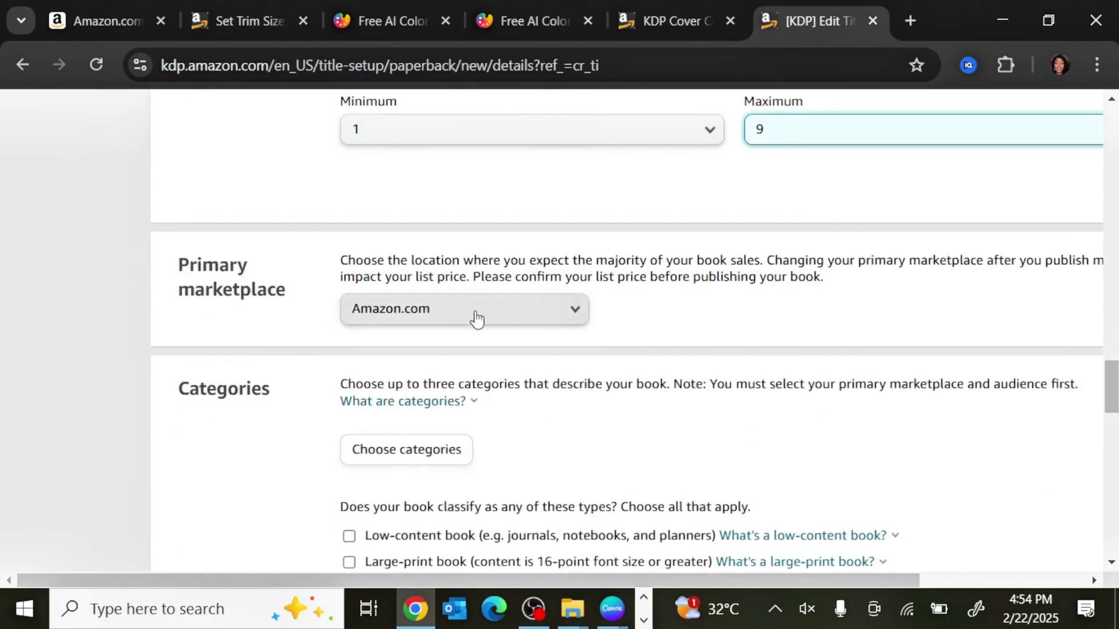
{"action": "left_click", "coordinate": [457, 322]}
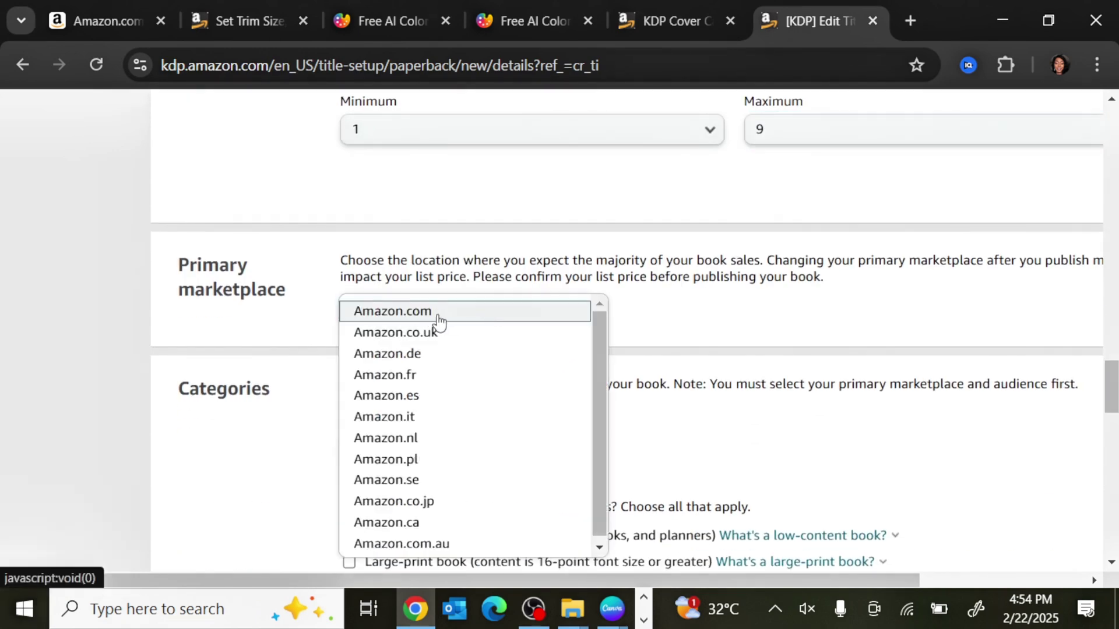
{"action": "left_click", "coordinate": [672, 321]}
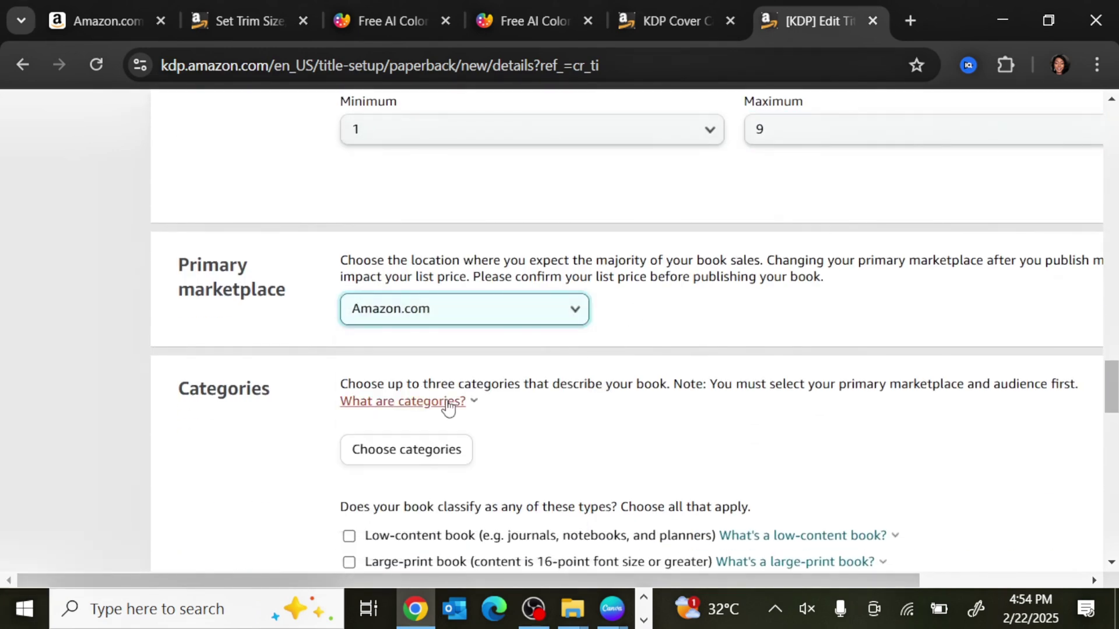
Step: Choose a first category placement: Crafts, Hobbies & Home, Coloring Books for Grown-Ups, Animals
{"action": "left_click", "coordinate": [397, 455]}
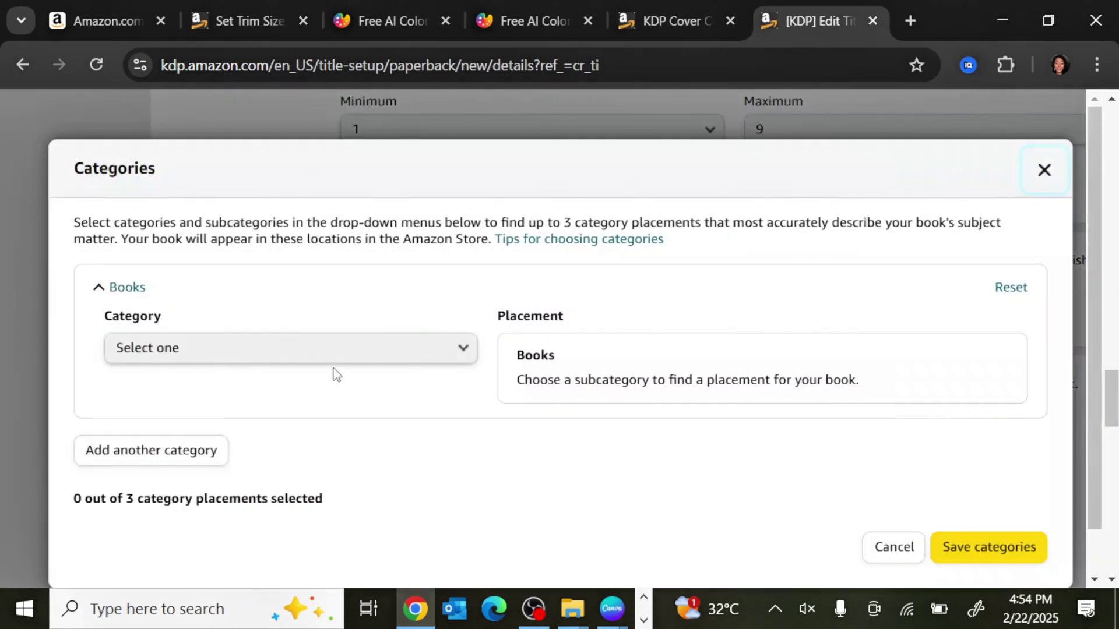
{"action": "left_click", "coordinate": [364, 362]}
{"action": "scroll", "coordinate": [225, 306], "scroll_direction": "down", "scroll_amount": 2}
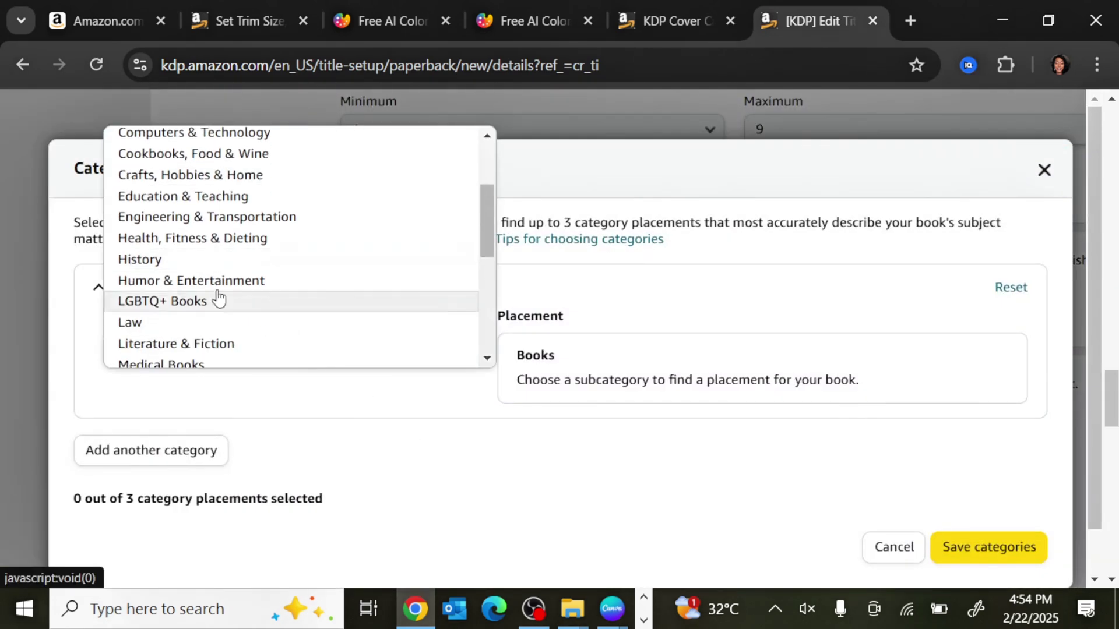
{"action": "left_click", "coordinate": [165, 176]}
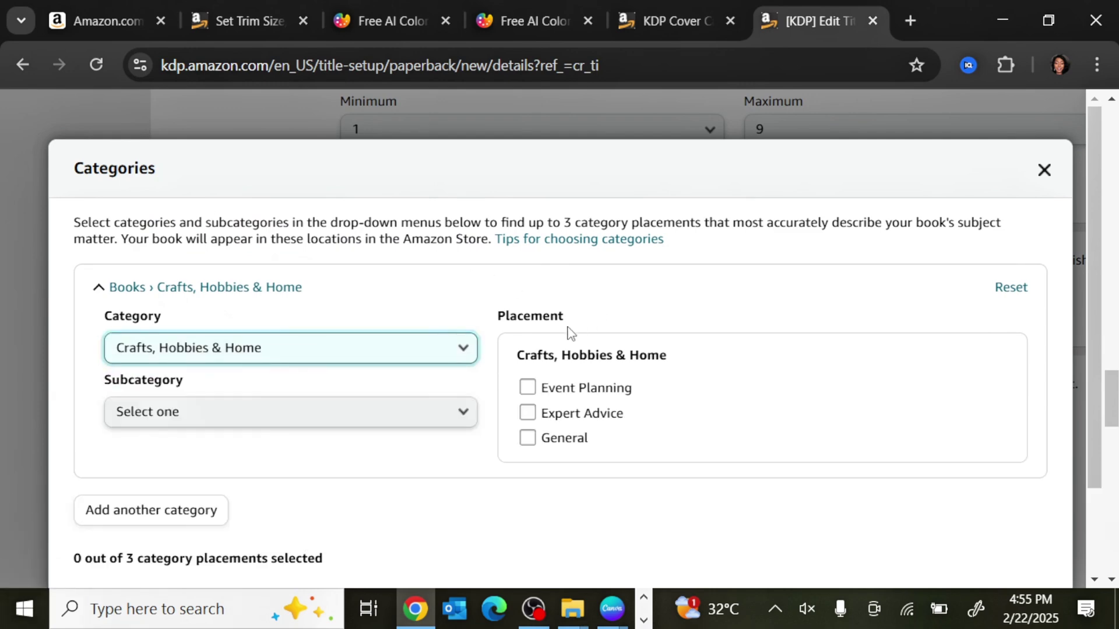
{"action": "left_click", "coordinate": [314, 417]}
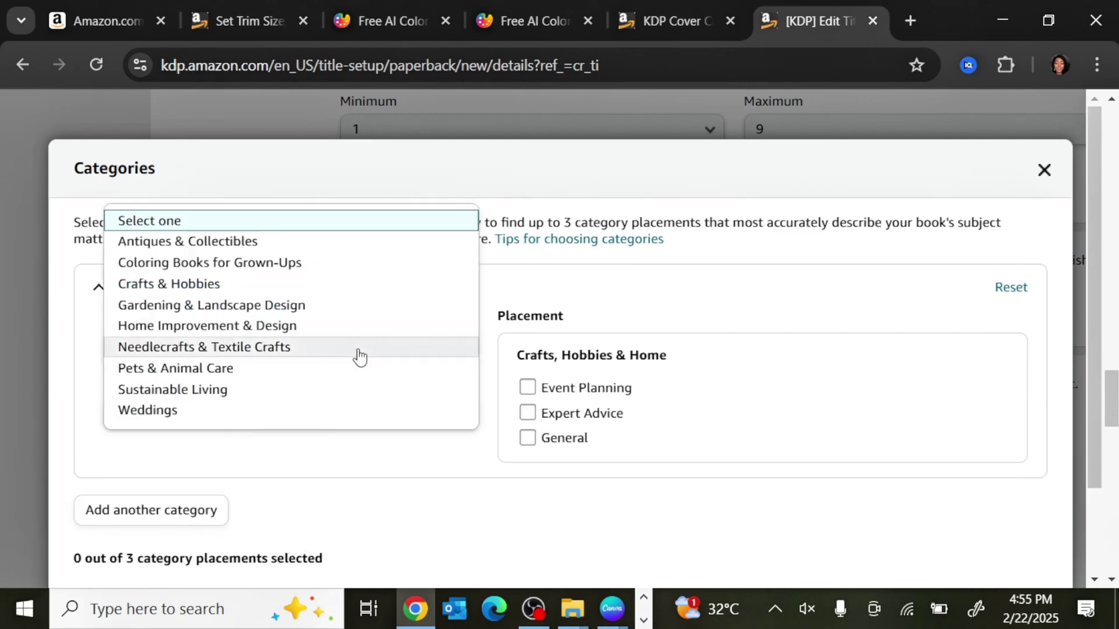
{"action": "left_click", "coordinate": [219, 270]}
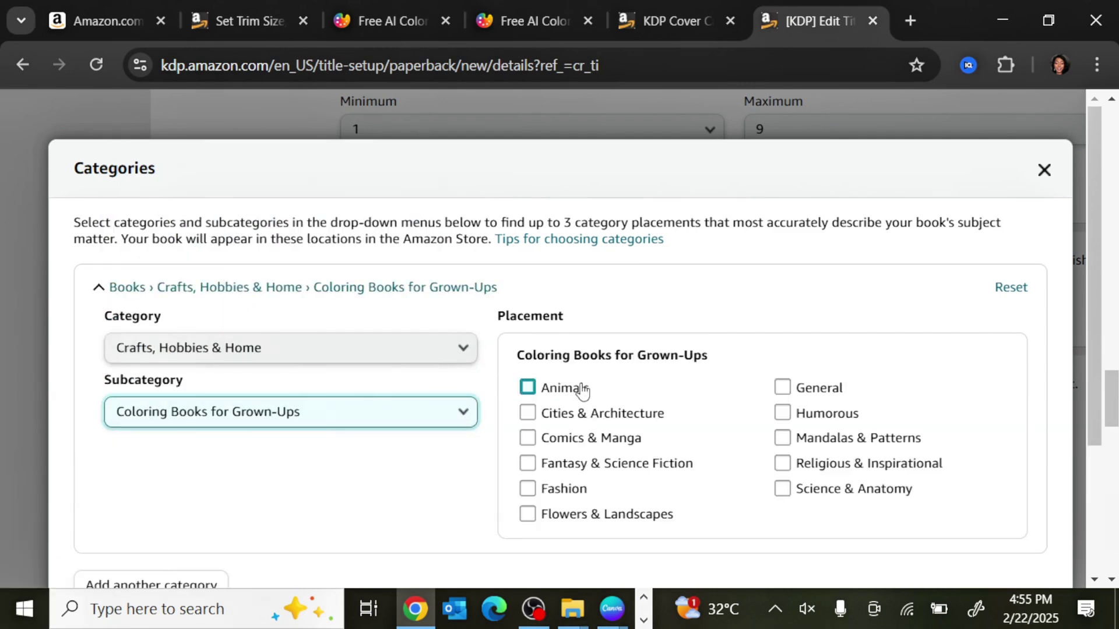
{"action": "scroll", "coordinate": [585, 404], "scroll_direction": "down", "scroll_amount": 2}
{"action": "left_click", "coordinate": [528, 250]}
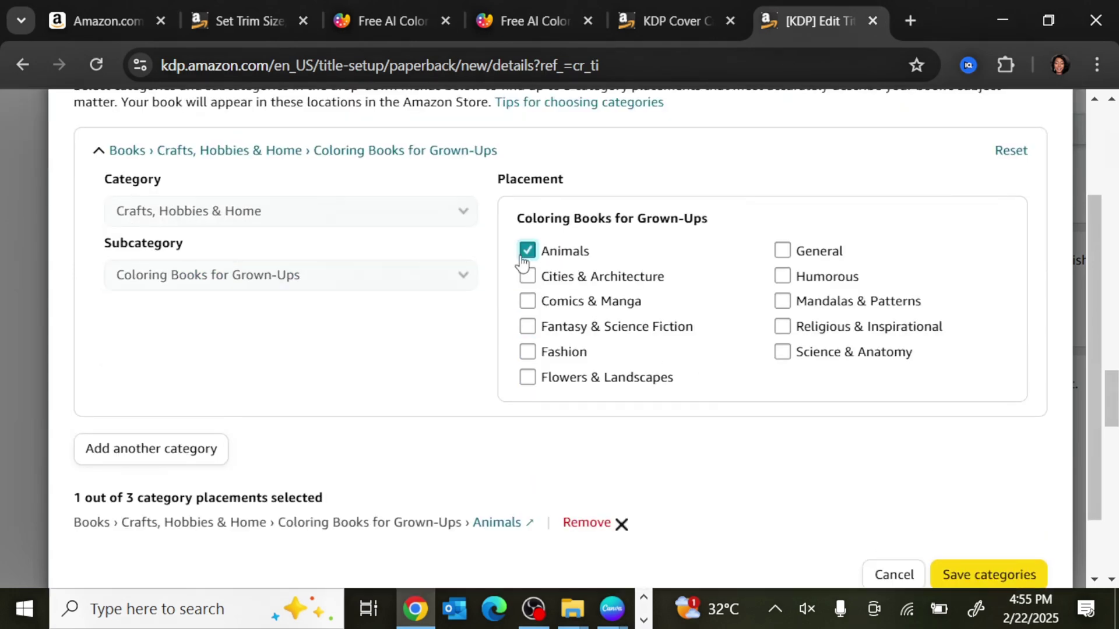
Step: Add a second category, Children's Books, Activities, Crafts & Games, Activity Books, Coloring Books, with Fiction as placement, and save the categories
{"action": "scroll", "coordinate": [291, 338], "scroll_direction": "down", "scroll_amount": 1}
{"action": "left_click", "coordinate": [176, 370]}
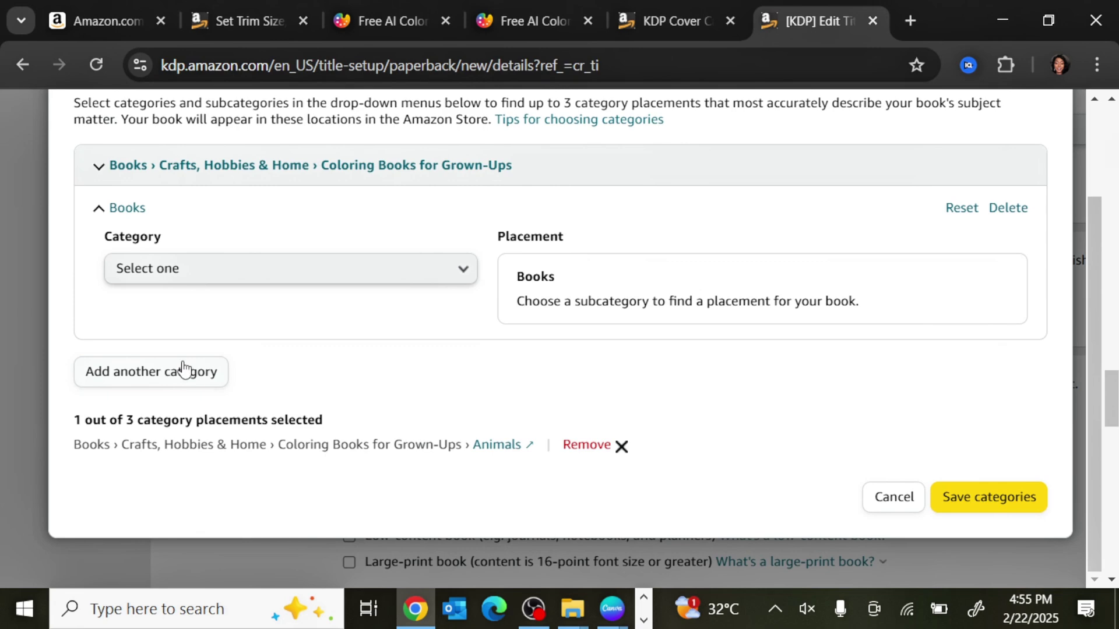
{"action": "left_click", "coordinate": [373, 279]}
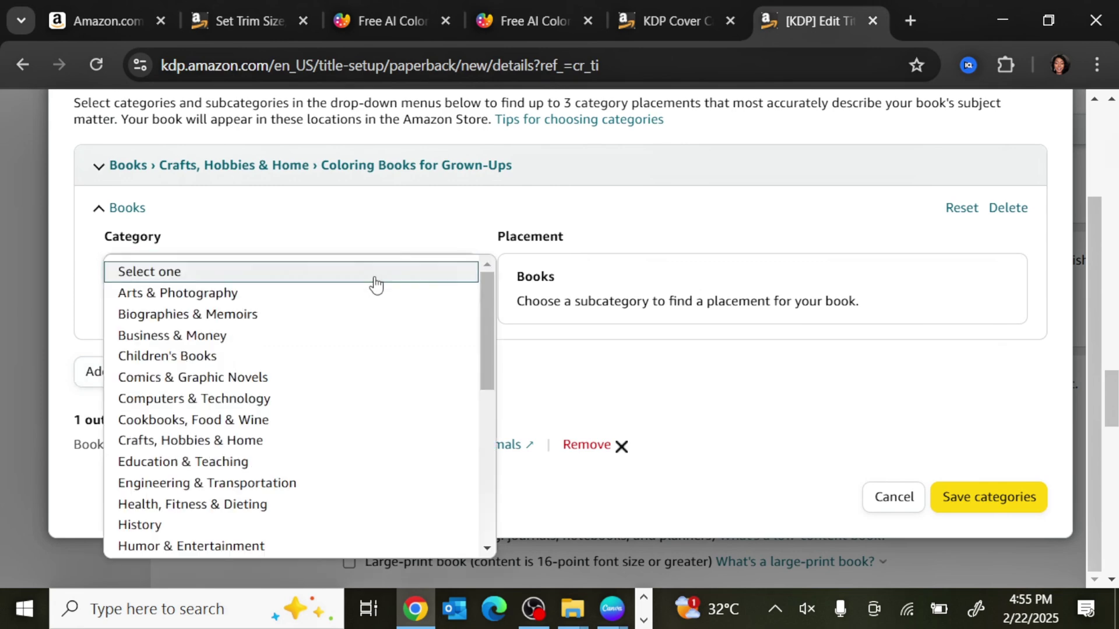
{"action": "left_click", "coordinate": [205, 357]}
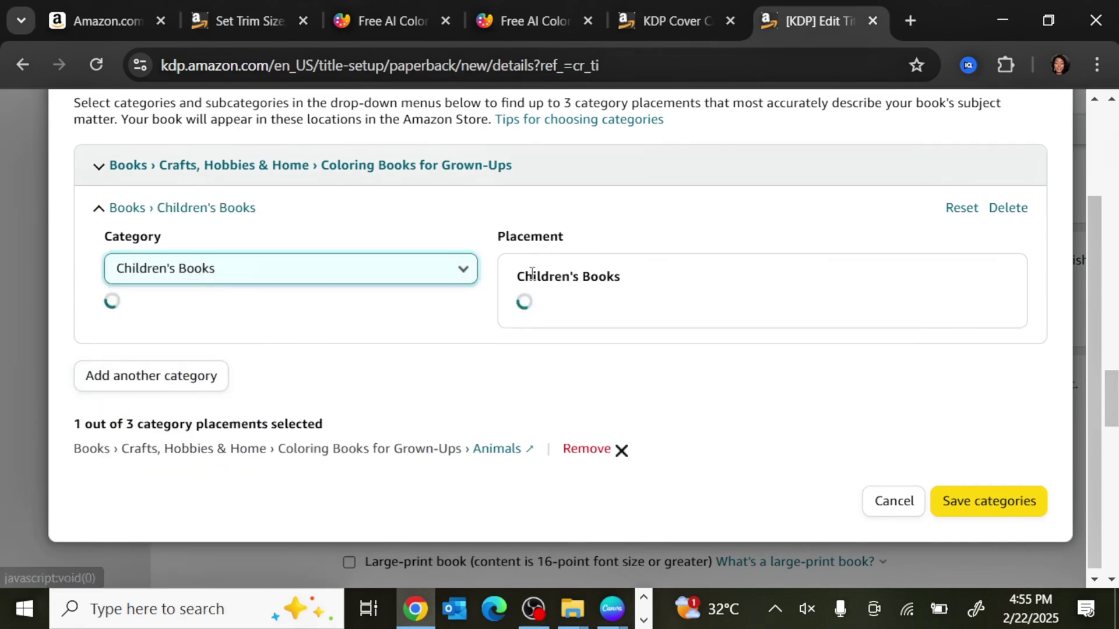
{"action": "left_click", "coordinate": [290, 350]}
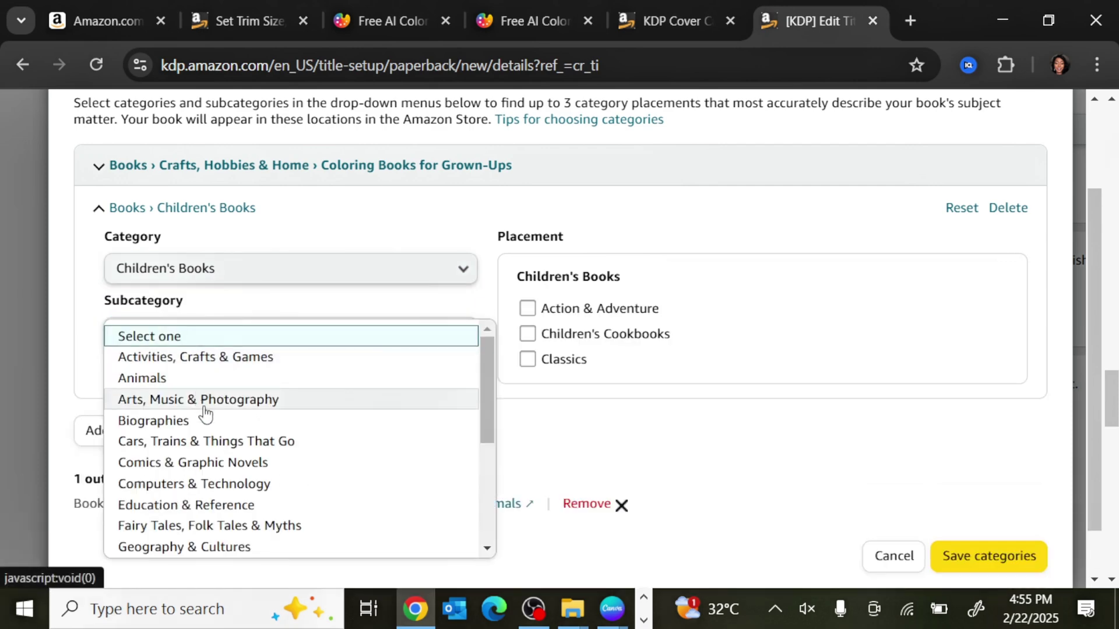
{"action": "left_click", "coordinate": [230, 359]}
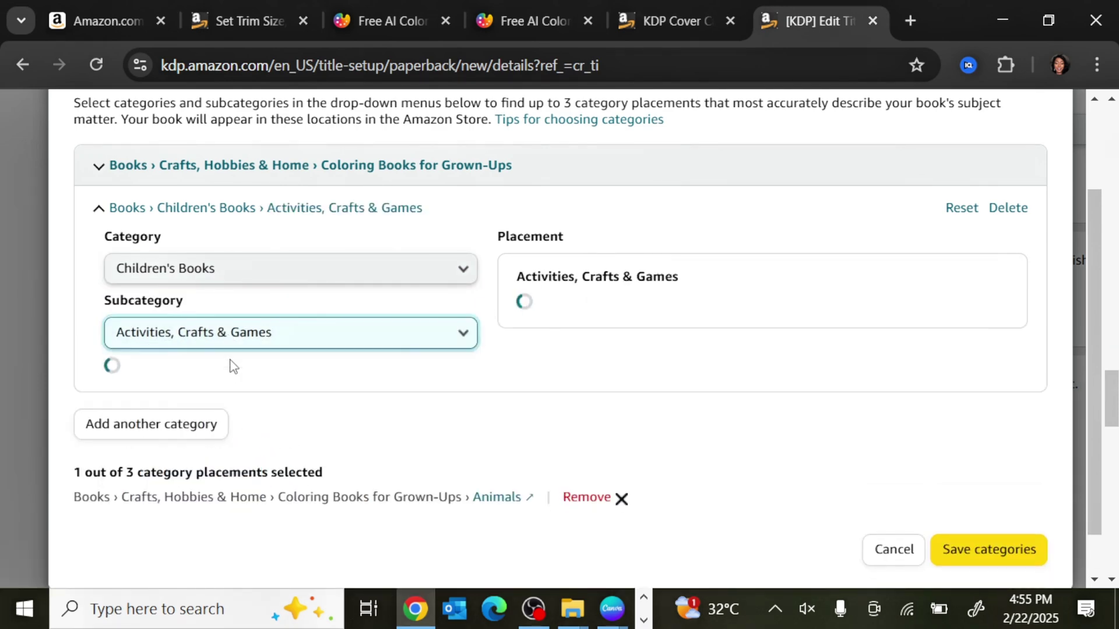
{"action": "left_click", "coordinate": [252, 396]}
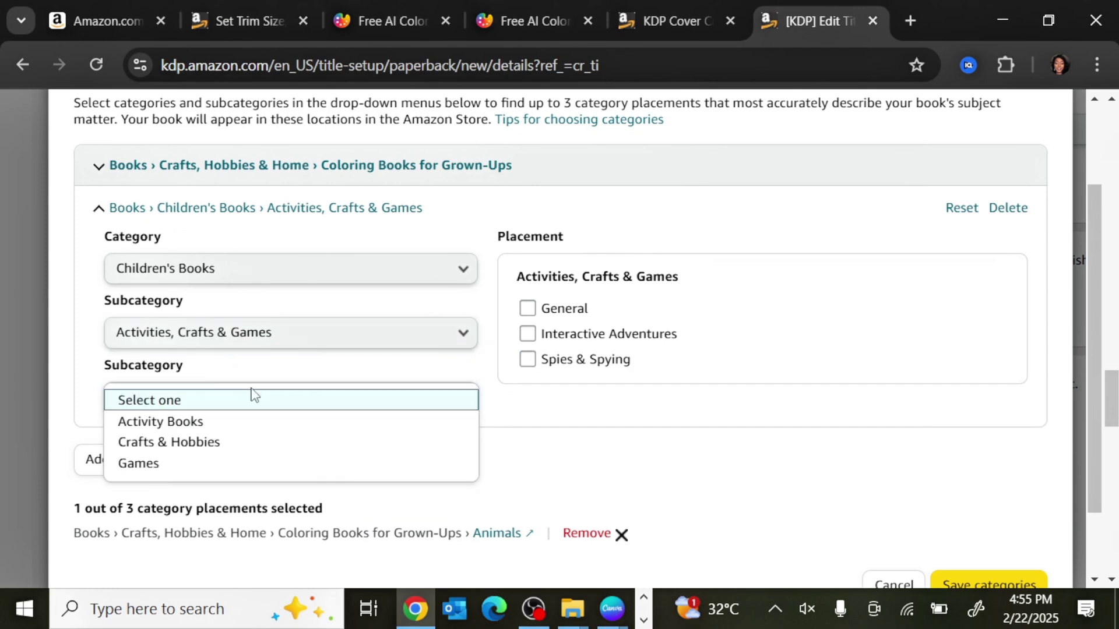
{"action": "left_click", "coordinate": [185, 426]}
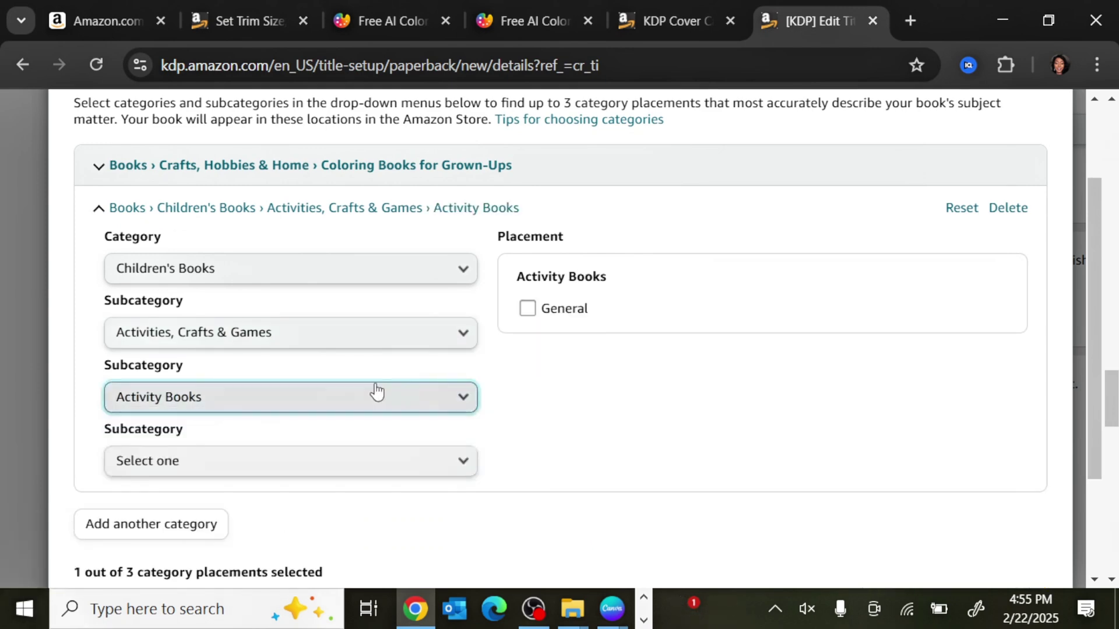
{"action": "left_click", "coordinate": [227, 463]}
{"action": "left_click", "coordinate": [191, 337]}
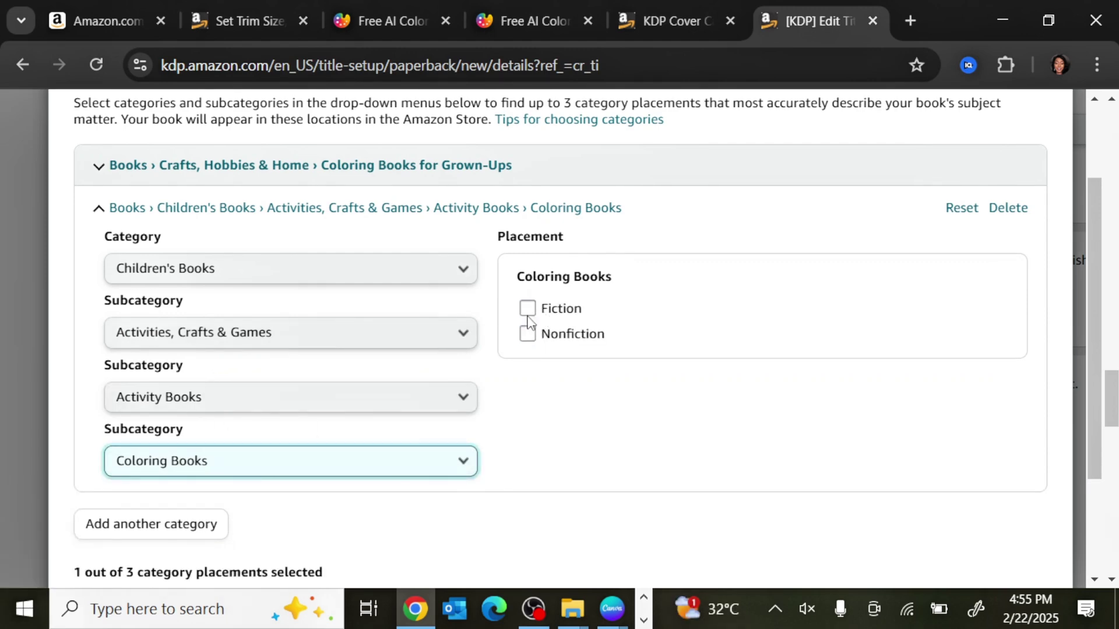
{"action": "left_click", "coordinate": [528, 310]}
{"action": "scroll", "coordinate": [839, 474], "scroll_direction": "down", "scroll_amount": 2}
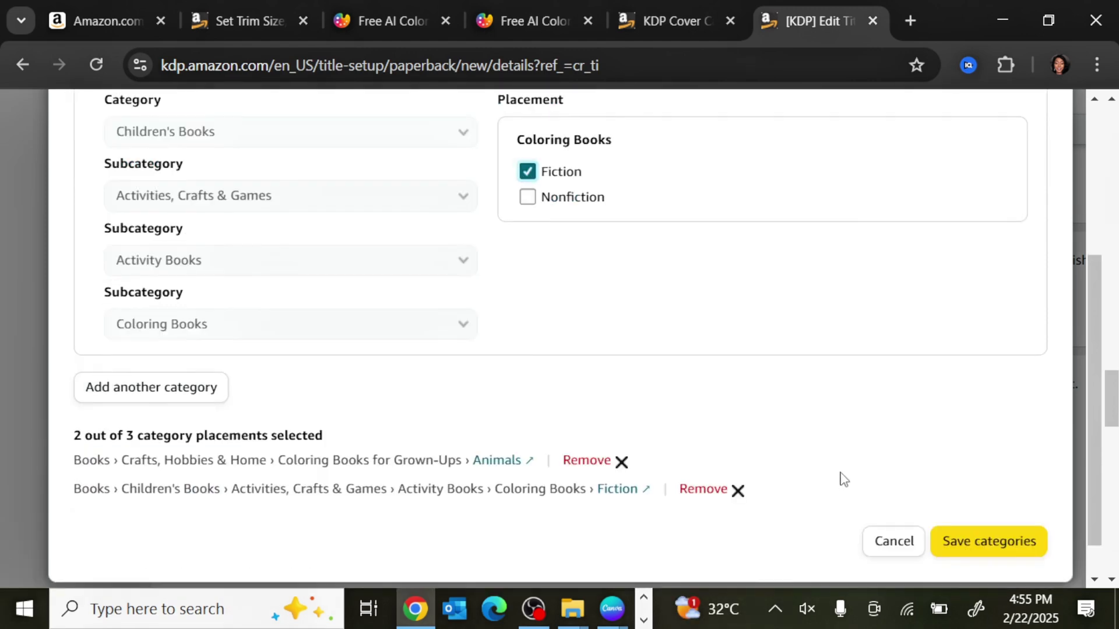
{"action": "left_click", "coordinate": [970, 546]}
Step: Look up keyword ideas for the book in Amazon's store search suggestions for "coloring books"
{"action": "scroll", "coordinate": [586, 452], "scroll_direction": "down", "scroll_amount": 4}
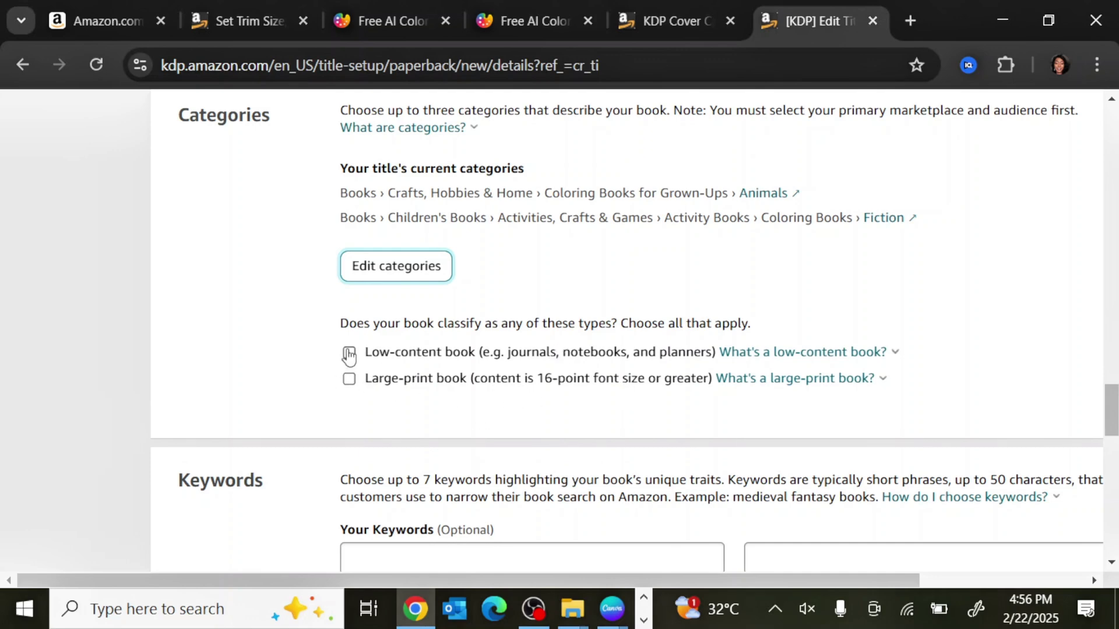
{"action": "scroll", "coordinate": [379, 377], "scroll_direction": "down", "scroll_amount": 5}
{"action": "left_click", "coordinate": [377, 288]}
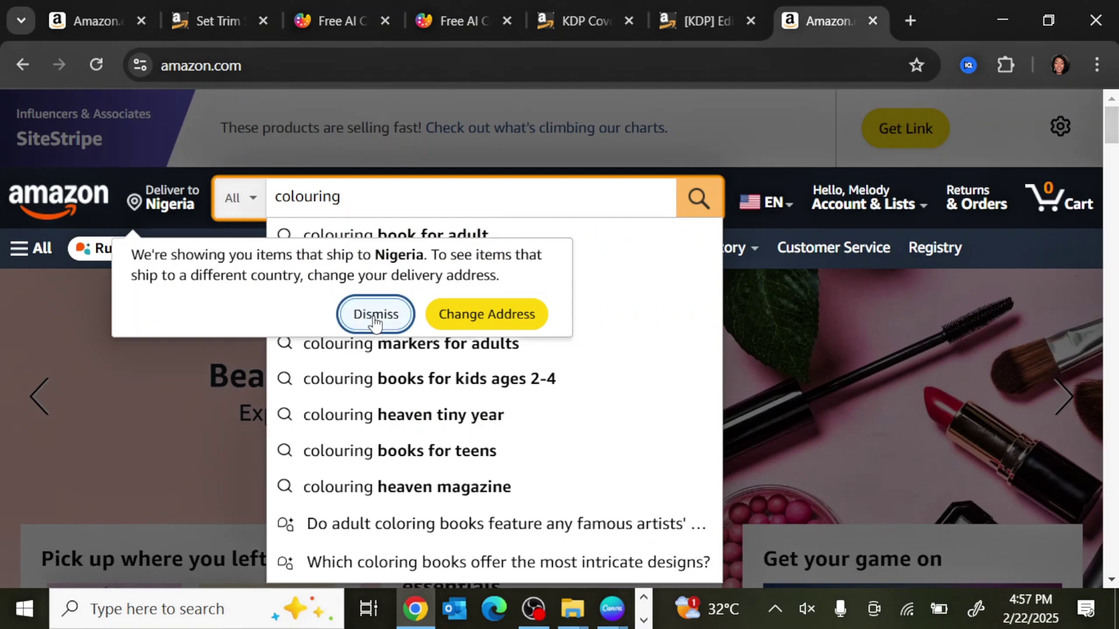
{"action": "left_click", "coordinate": [375, 311]}
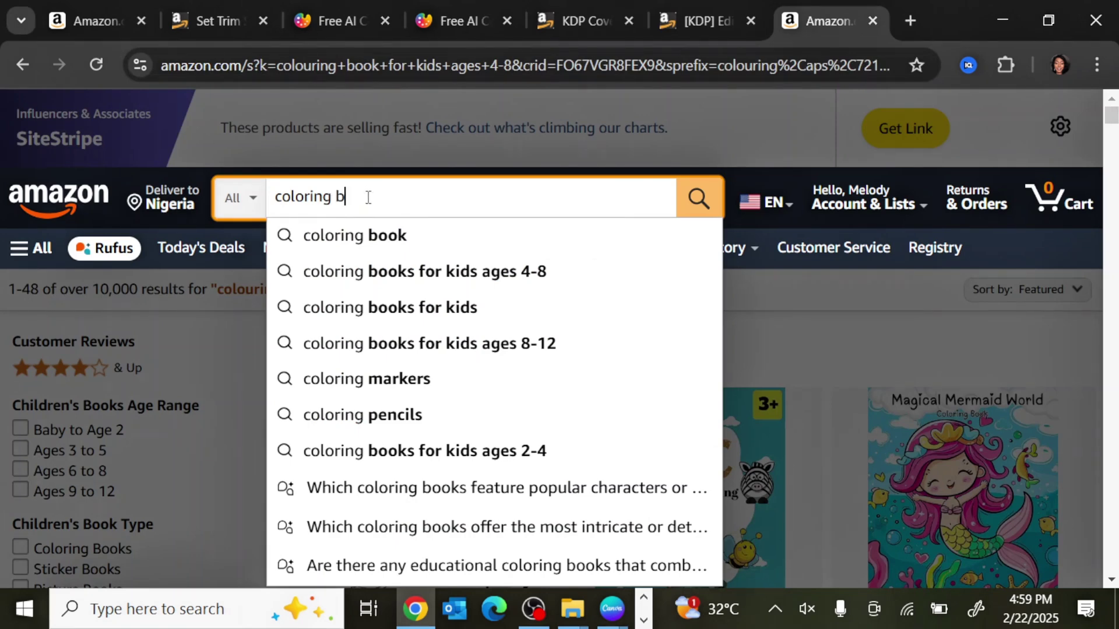
{"action": "type", "text": "ooks"}
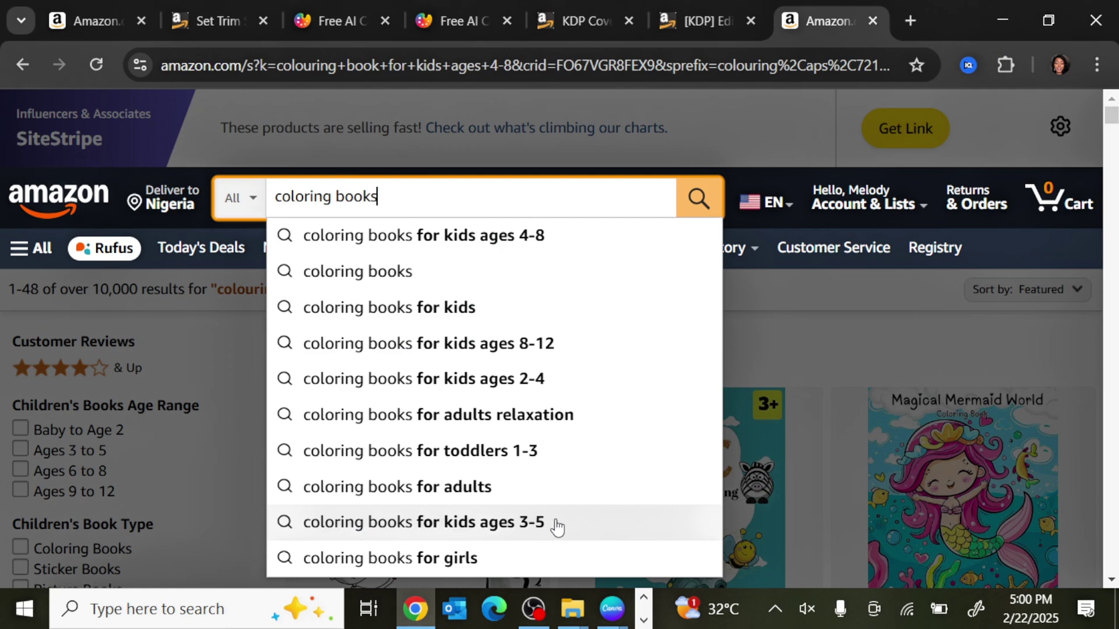
Step: Return to the KDP paperback details, keep the default publication date and immediate release, and save and continue to the content page
{"action": "left_click", "coordinate": [675, 13]}
{"action": "scroll", "coordinate": [651, 229], "scroll_direction": "down", "scroll_amount": 5}
{"action": "scroll", "coordinate": [627, 343], "scroll_direction": "down", "scroll_amount": 2}
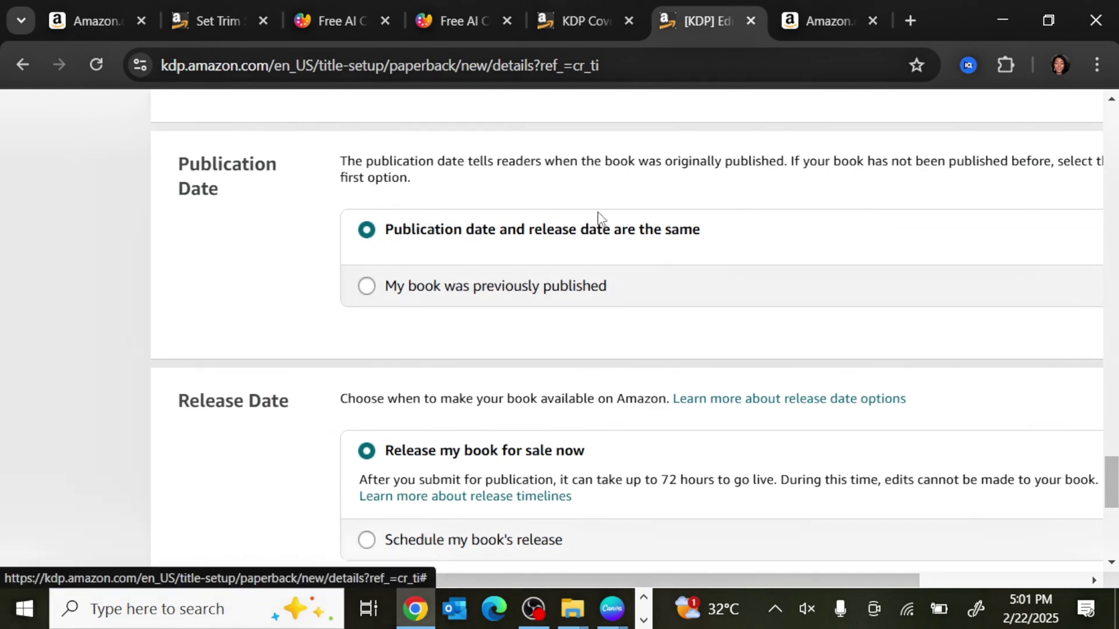
{"action": "scroll", "coordinate": [457, 247], "scroll_direction": "down", "scroll_amount": 5}
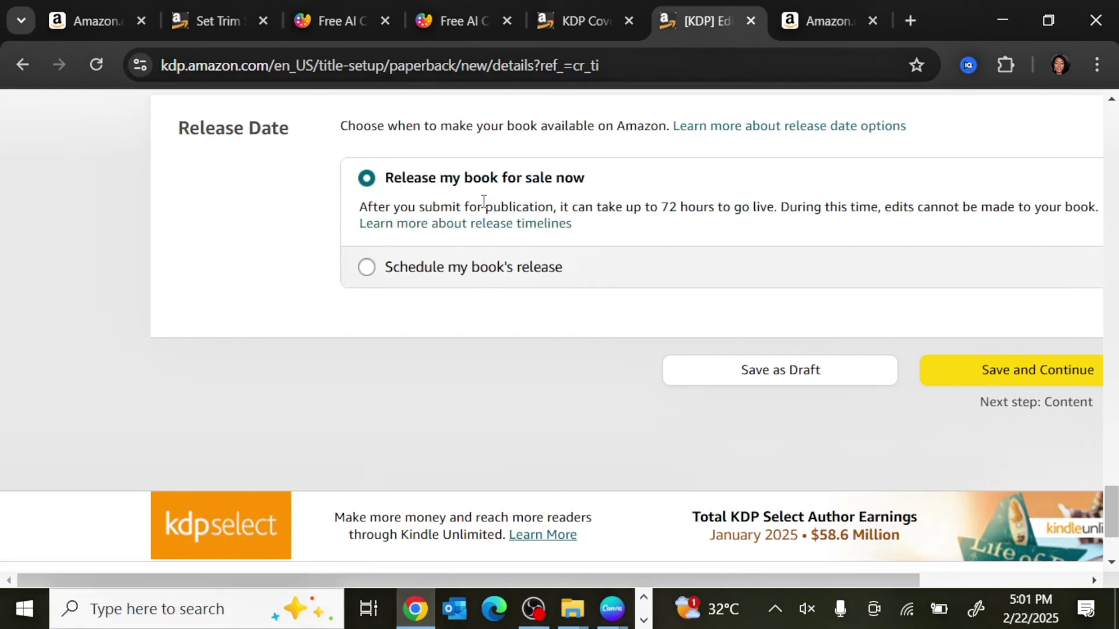
{"action": "left_click", "coordinate": [994, 373]}
Step: Assign a free KDP ISBN to the paperback and confirm the assignment
{"action": "scroll", "coordinate": [622, 341], "scroll_direction": "down", "scroll_amount": 7}
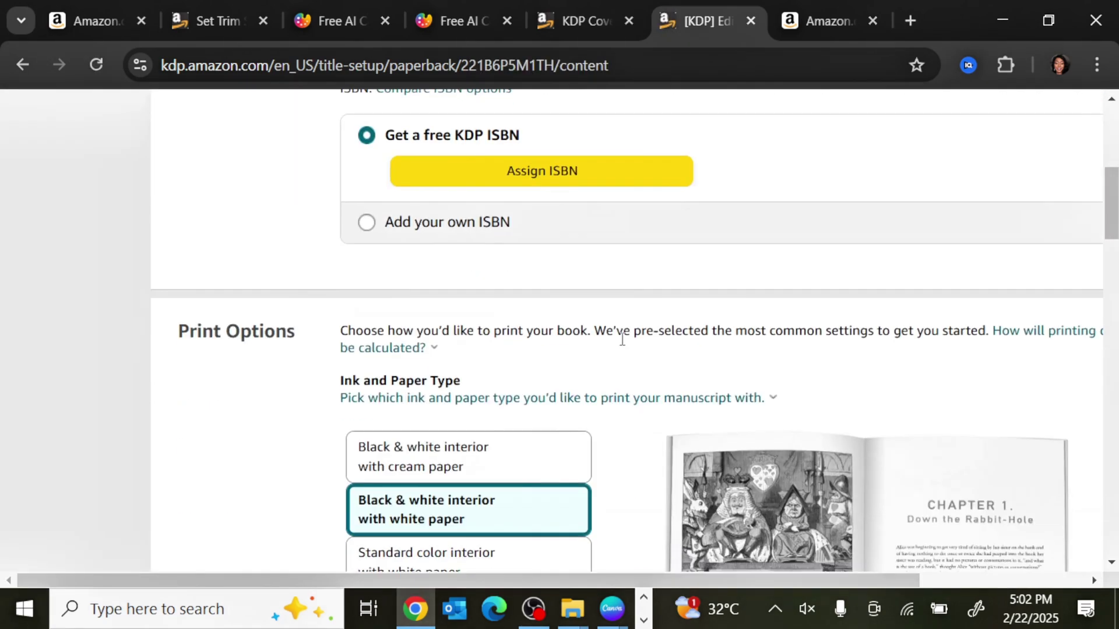
{"action": "scroll", "coordinate": [622, 340], "scroll_direction": "up", "scroll_amount": 2}
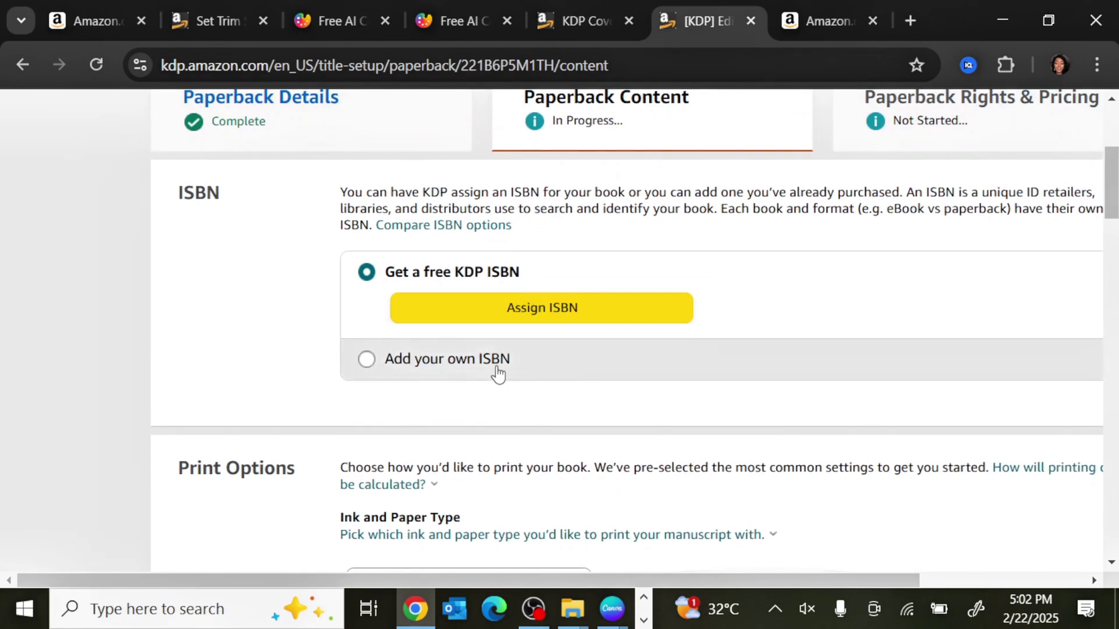
{"action": "left_click", "coordinate": [564, 319]}
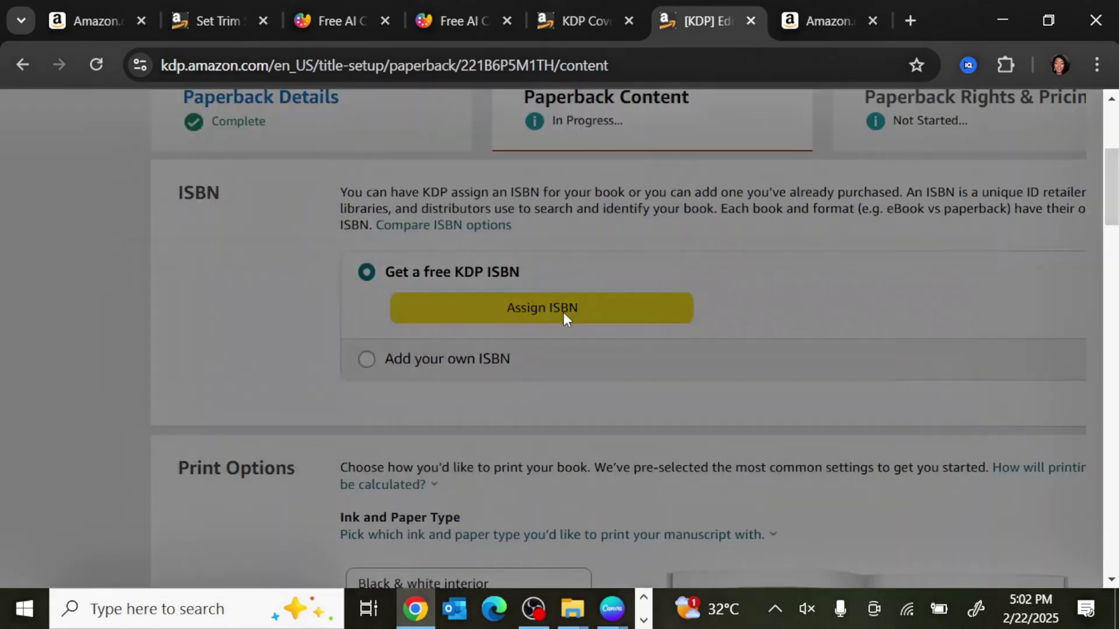
{"action": "left_click", "coordinate": [903, 396]}
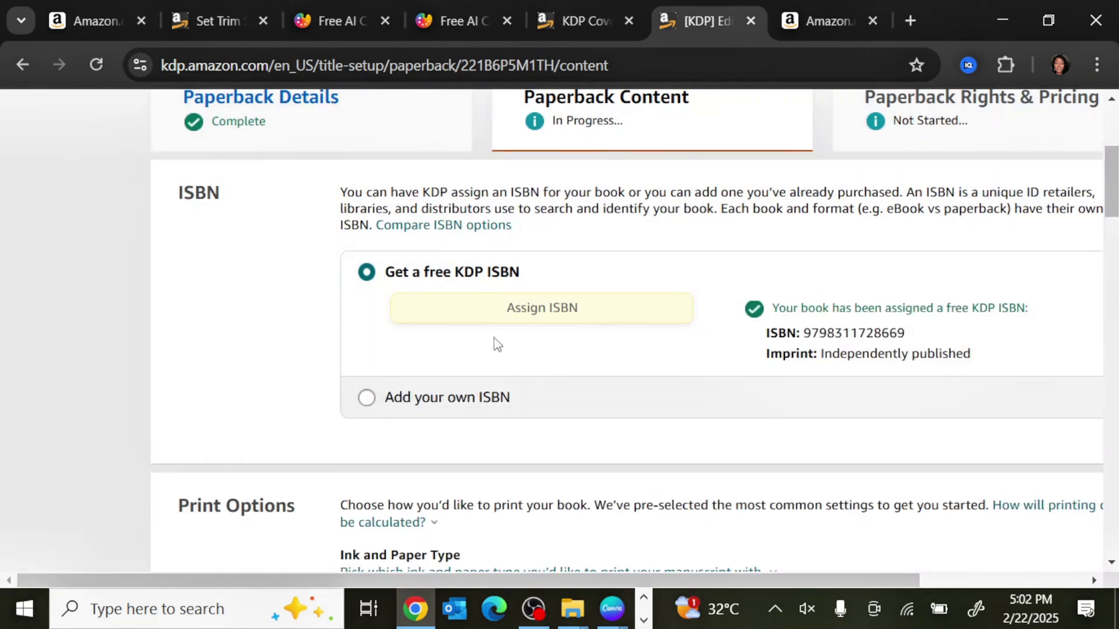
Step: Keep the black & white interior with white paper and set the trim size to 8.5 x 8.5 in
{"action": "scroll", "coordinate": [537, 338], "scroll_direction": "down", "scroll_amount": 7}
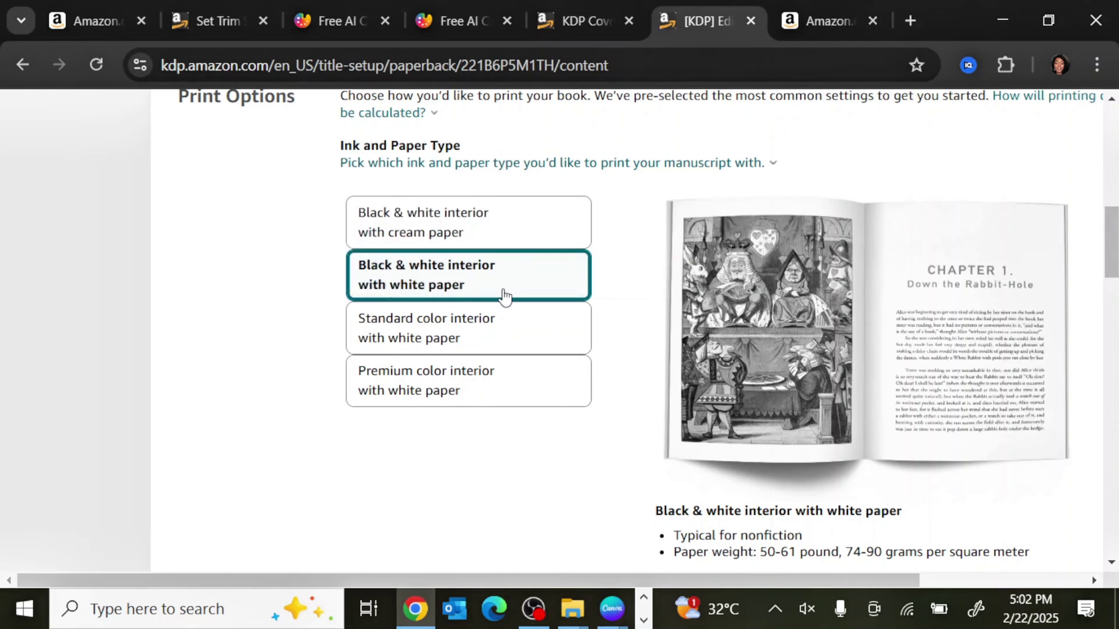
{"action": "scroll", "coordinate": [504, 297], "scroll_direction": "down", "scroll_amount": 6}
{"action": "left_click", "coordinate": [651, 275]}
{"action": "scroll", "coordinate": [385, 312], "scroll_direction": "down", "scroll_amount": 3}
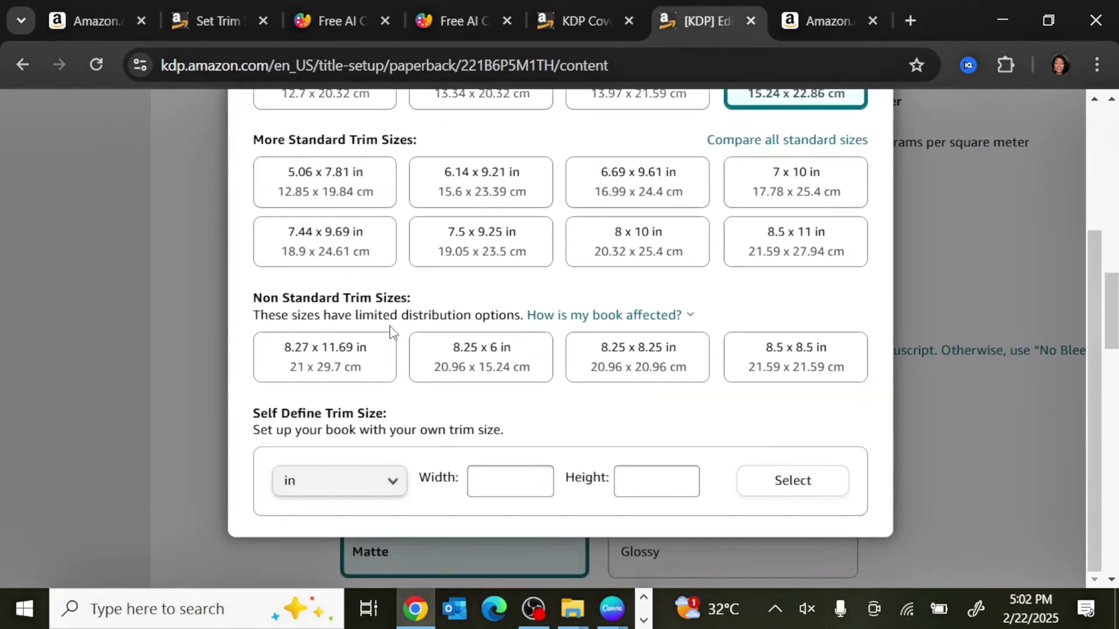
{"action": "left_click", "coordinate": [803, 351]}
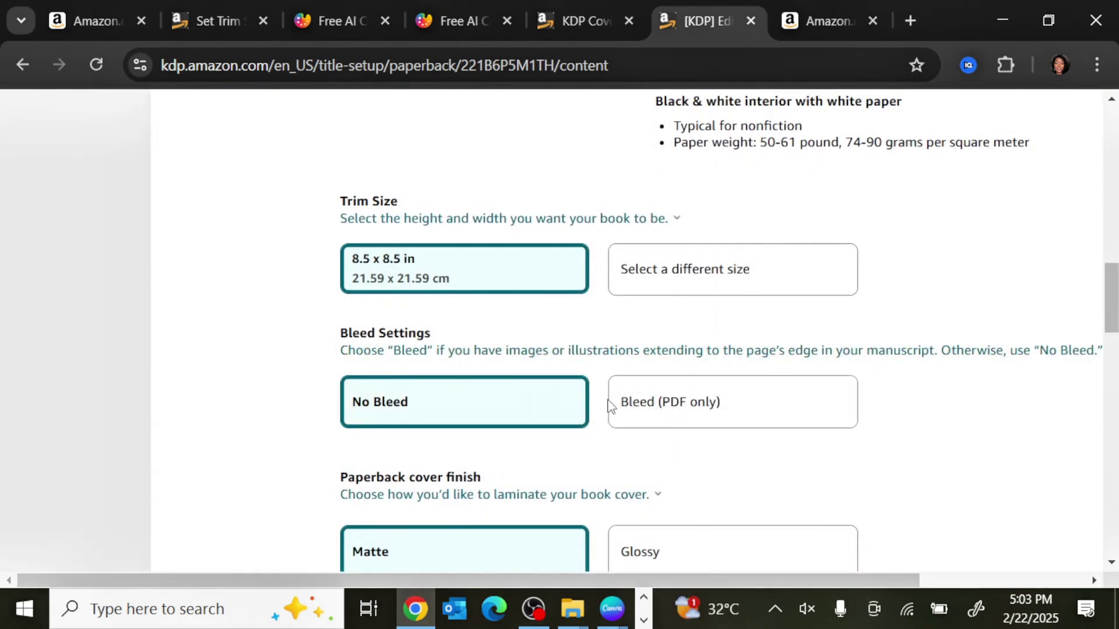
Step: Set the bleed setting to Bleed (PDF only) and the paperback cover finish to Glossy
{"action": "left_click", "coordinate": [647, 414]}
{"action": "scroll", "coordinate": [460, 463], "scroll_direction": "down", "scroll_amount": 2}
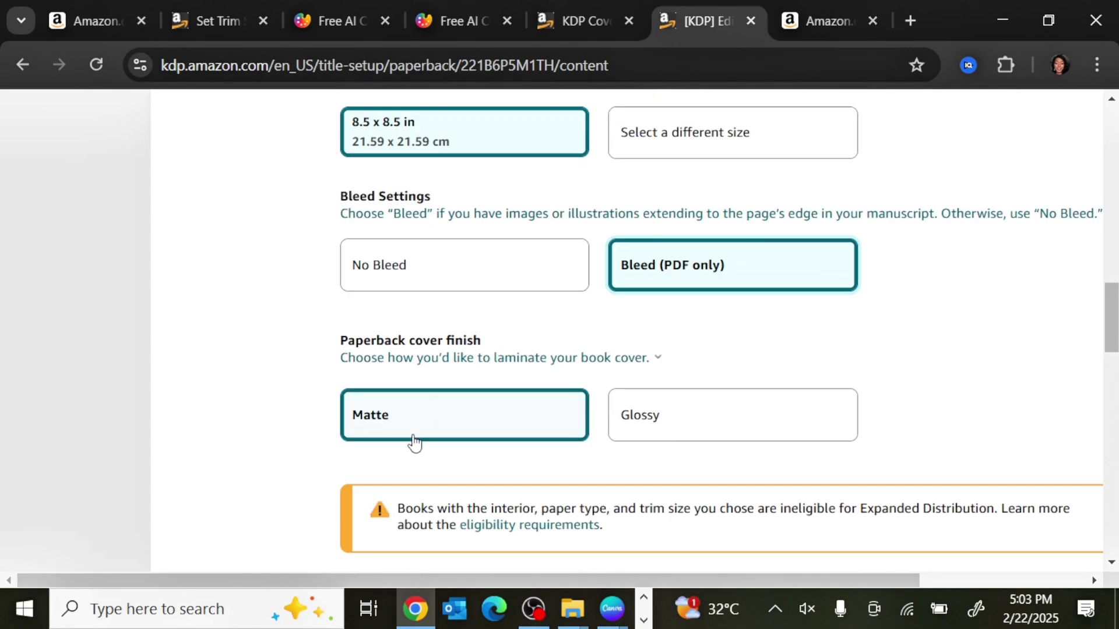
{"action": "left_click", "coordinate": [745, 433]}
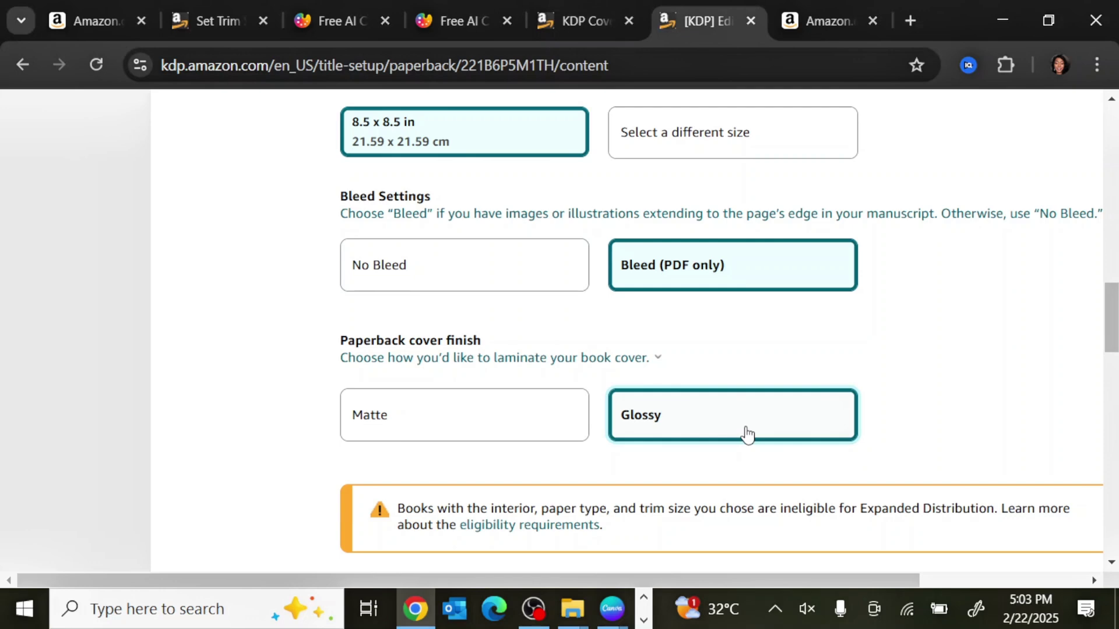
Step: Upload COMFY BUDDIES.pdf as the manuscript and choose to upload an existing print-ready PDF cover
{"action": "scroll", "coordinate": [747, 434], "scroll_direction": "down", "scroll_amount": 4}
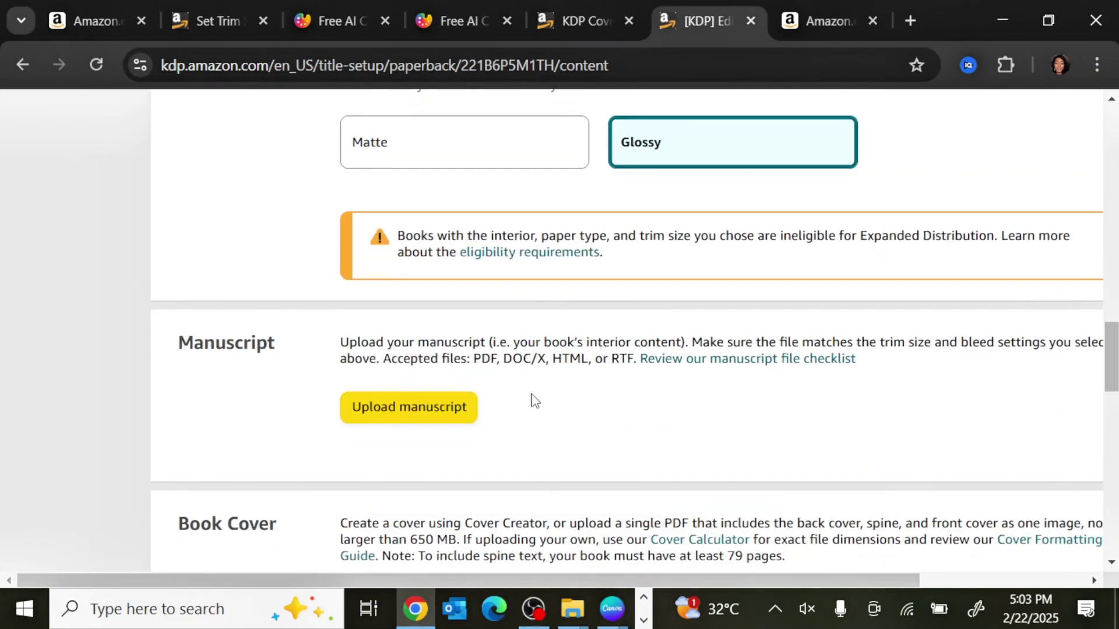
{"action": "left_click", "coordinate": [358, 408]}
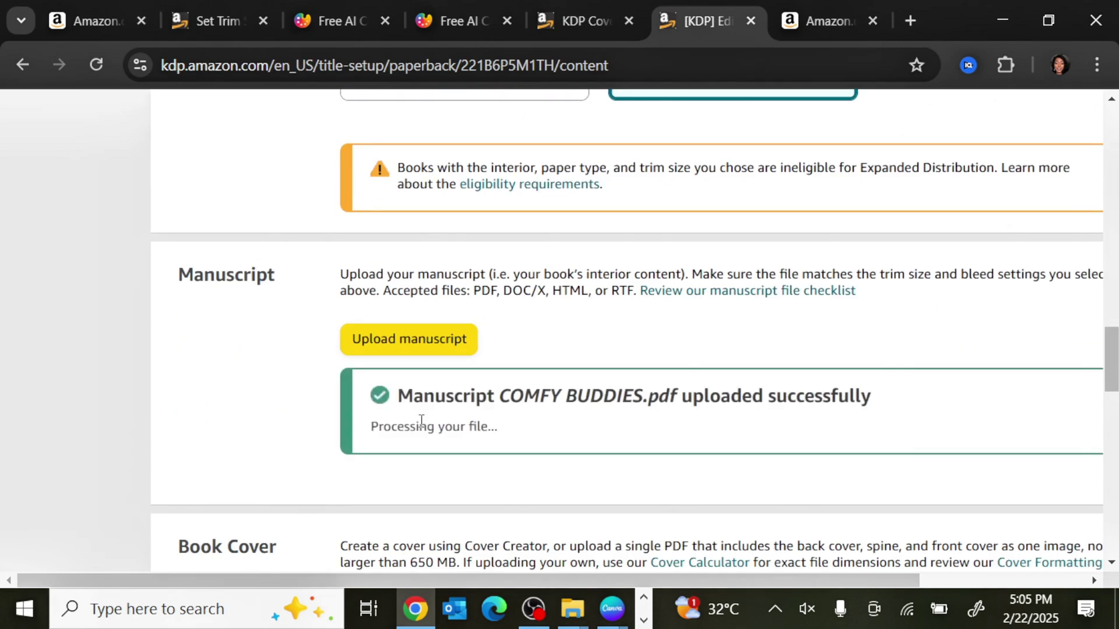
{"action": "scroll", "coordinate": [420, 425], "scroll_direction": "down", "scroll_amount": 5}
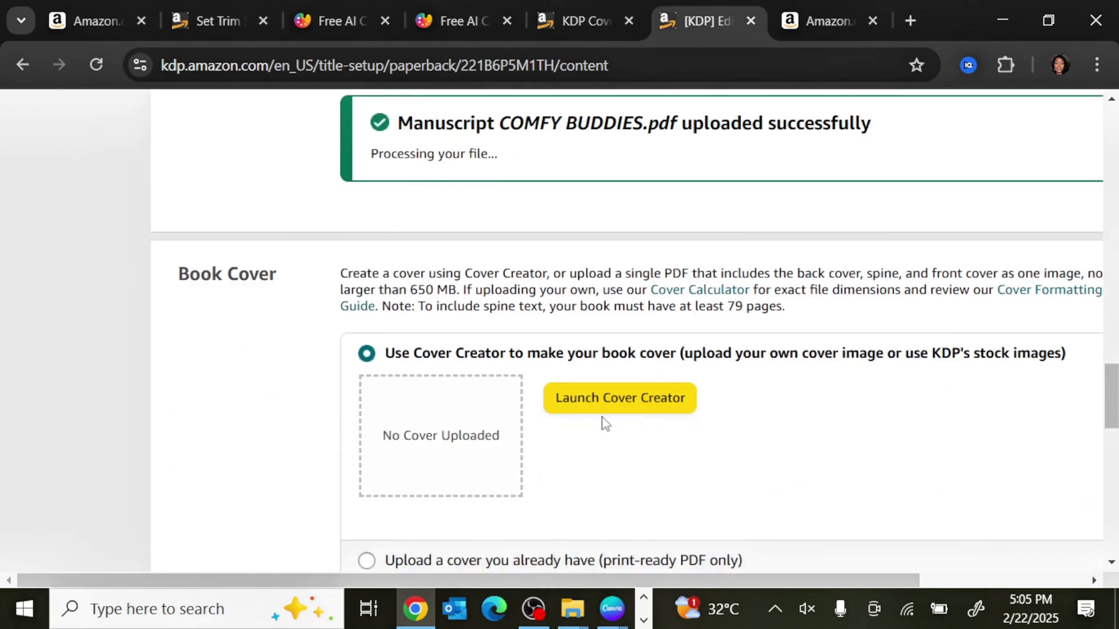
{"action": "scroll", "coordinate": [513, 437], "scroll_direction": "down", "scroll_amount": 2}
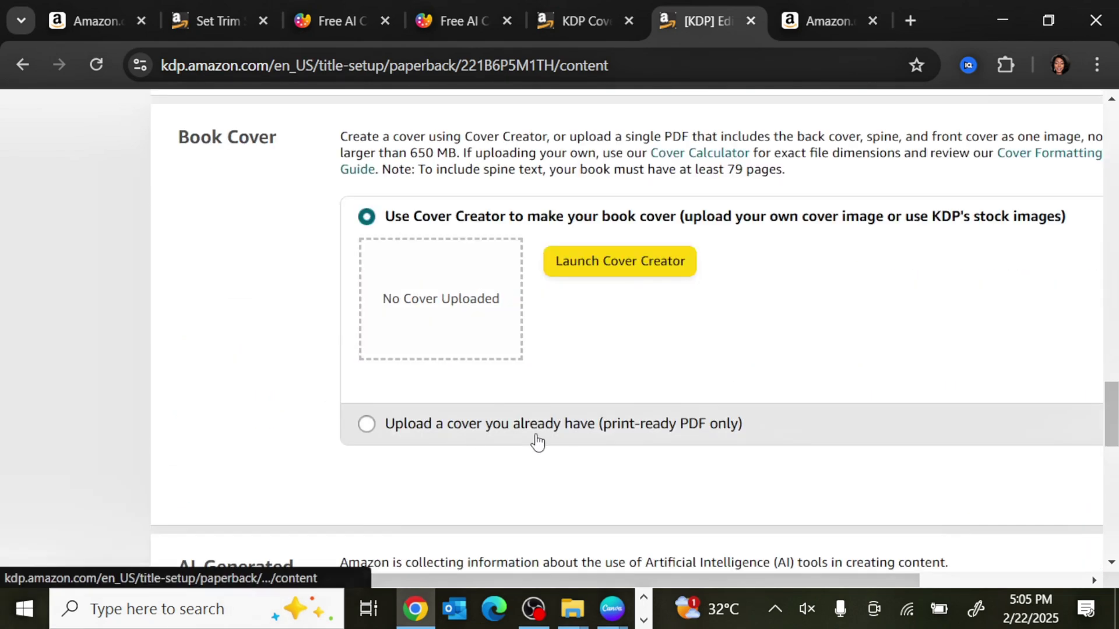
{"action": "left_click", "coordinate": [369, 434]}
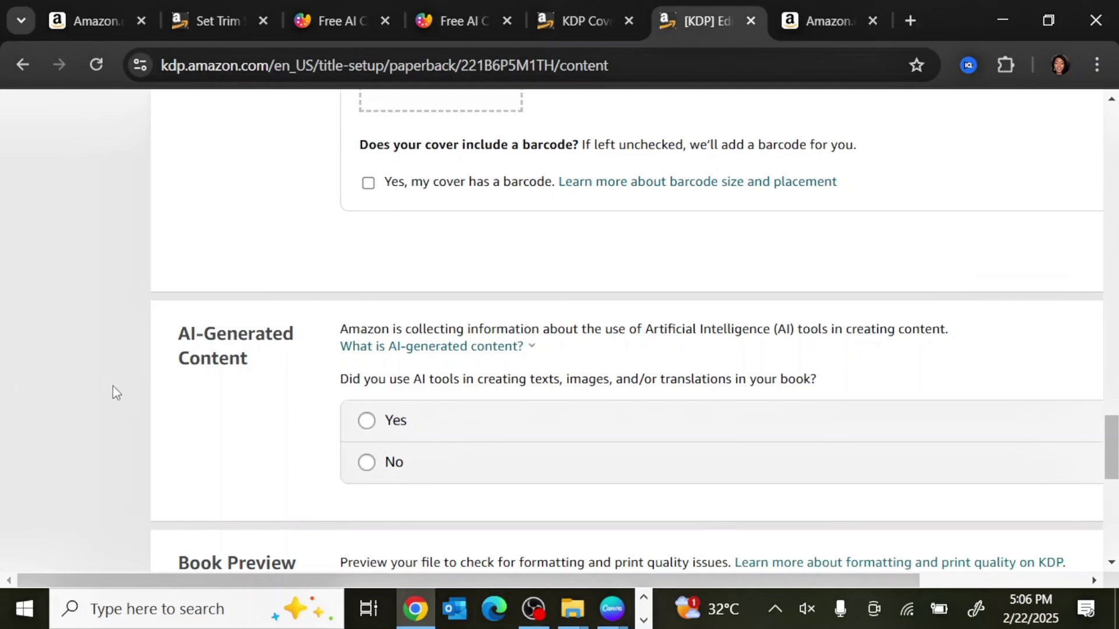
Step: Declare AI tool use as Yes, with many AI-generated images and minimal or no editing, and enter Coloring Book as the image tool
{"action": "left_click", "coordinate": [368, 424]}
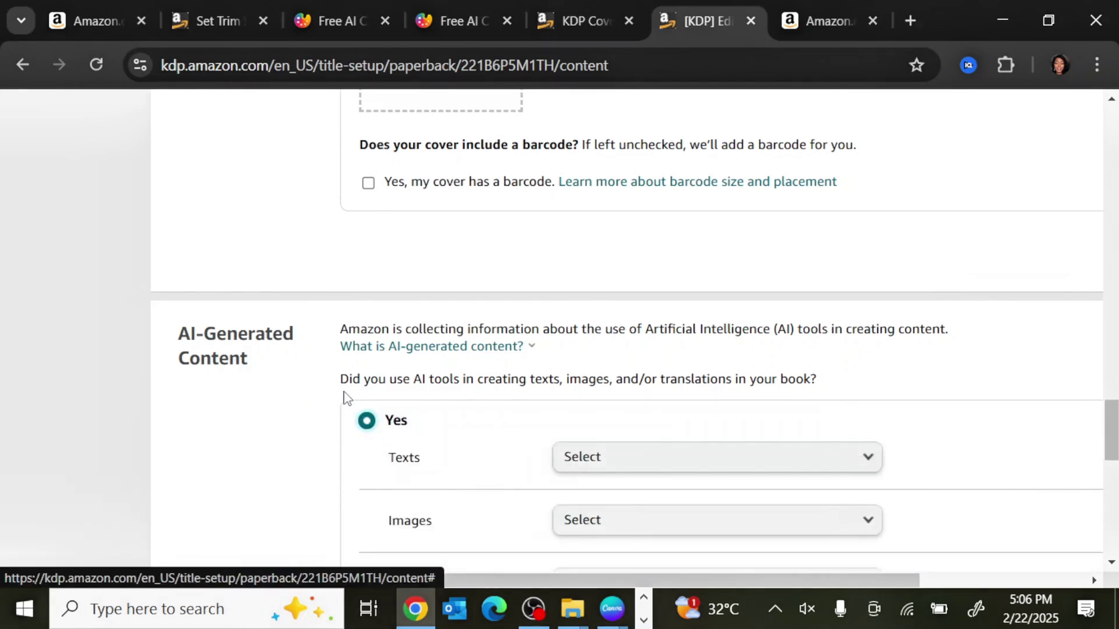
{"action": "scroll", "coordinate": [553, 407], "scroll_direction": "down", "scroll_amount": 2}
{"action": "left_click", "coordinate": [594, 385]}
{"action": "left_click", "coordinate": [757, 448]}
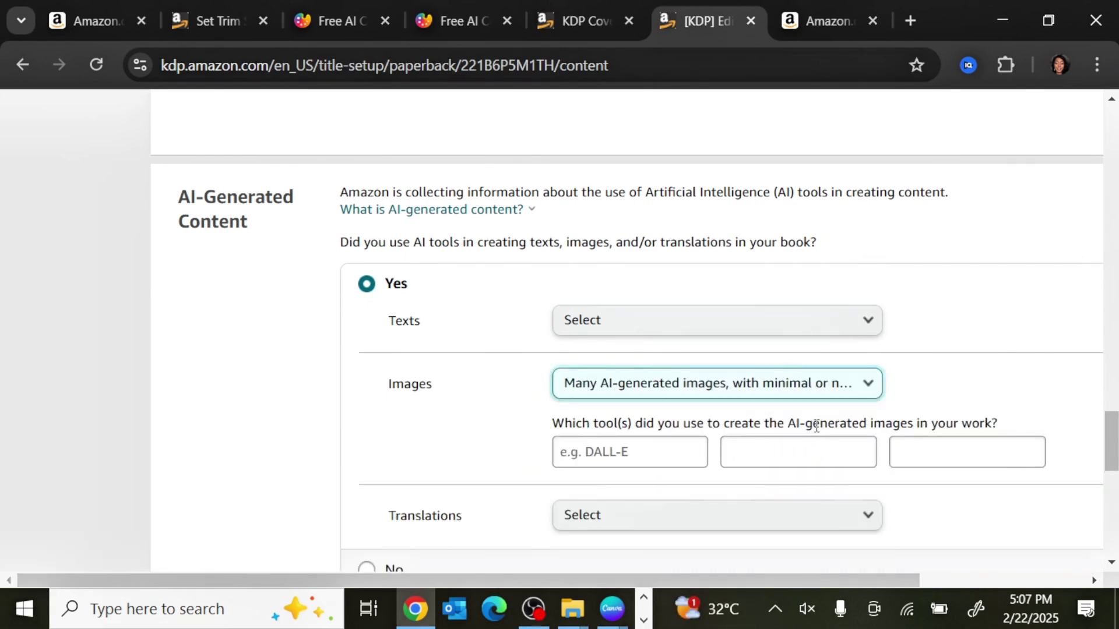
{"action": "left_click", "coordinate": [629, 456]}
{"action": "type", "text": "Coloring Book"}
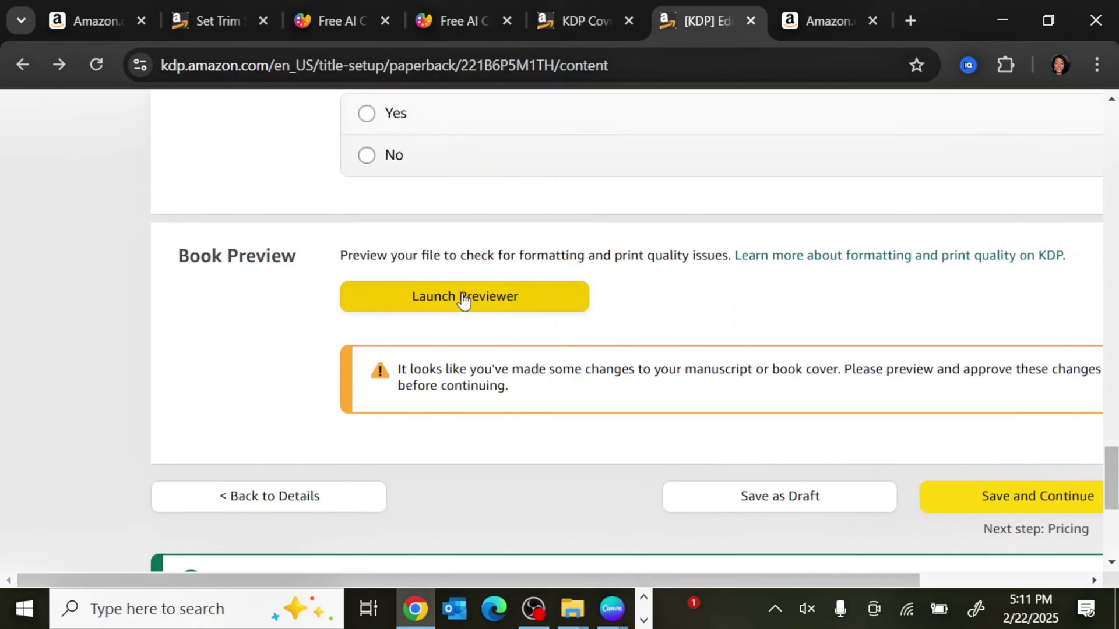
Step: Open the book in the Print Previewer despite the small browser window, check the cover and page thumbnails, and approve the proof
{"action": "left_click", "coordinate": [462, 297]}
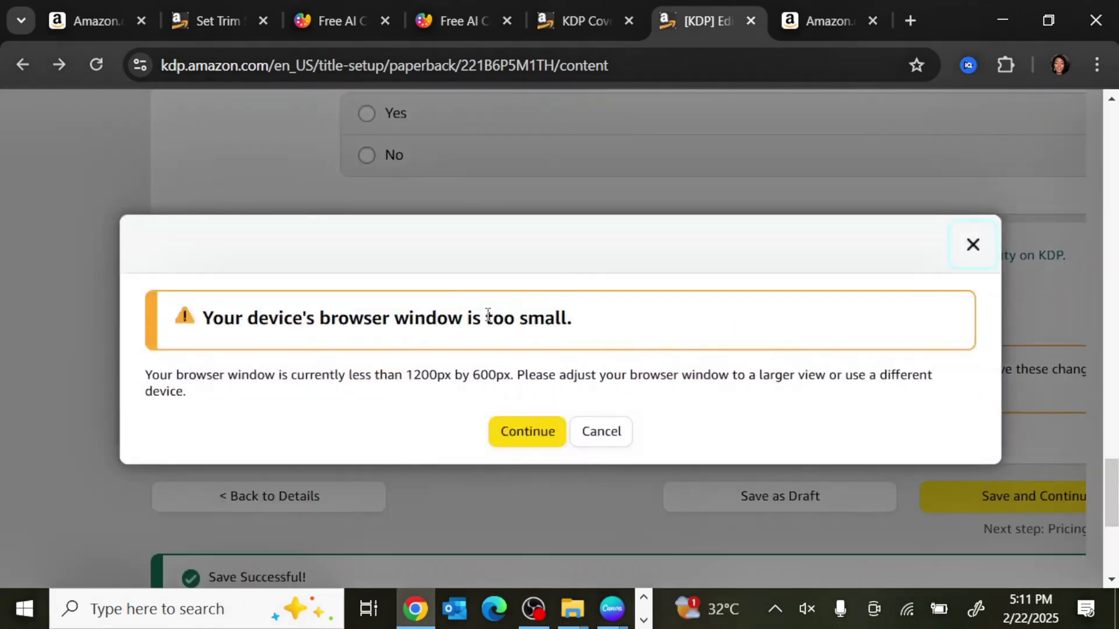
{"action": "left_click", "coordinate": [529, 430]}
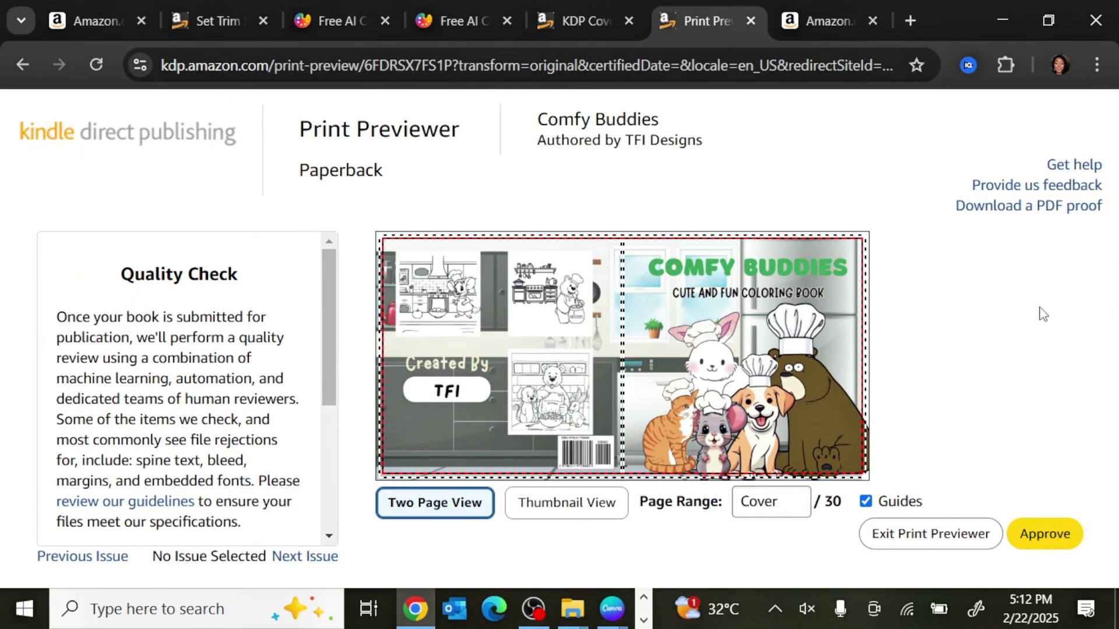
{"action": "left_click", "coordinate": [567, 502]}
{"action": "left_click", "coordinate": [491, 509]}
{"action": "left_click", "coordinate": [1042, 532]}
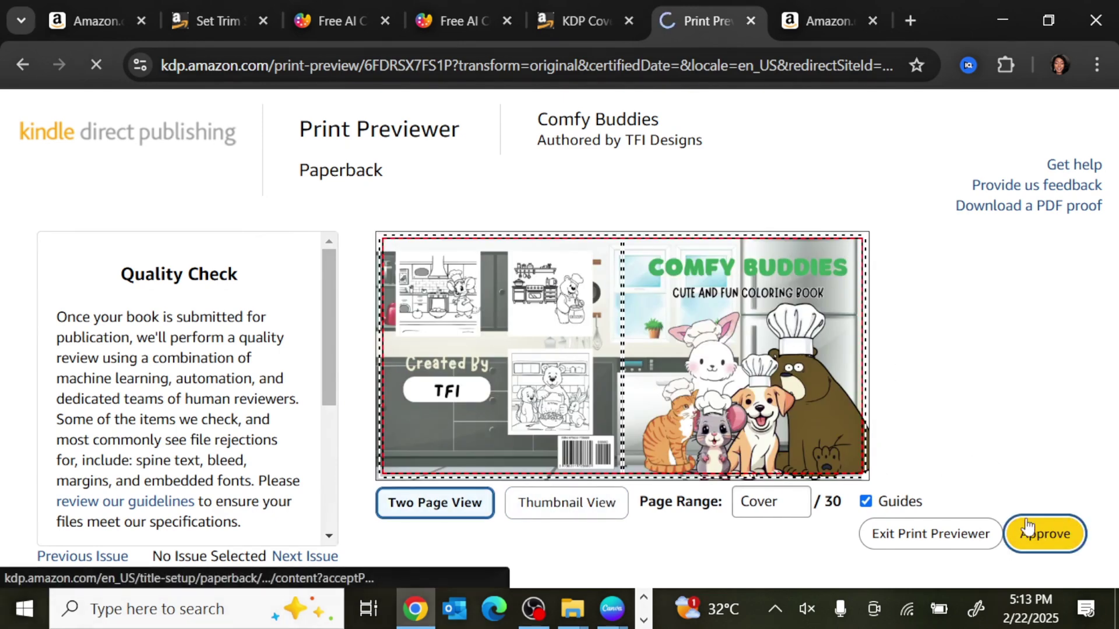
Step: Save and continue to the pricing page, keeping All territories (worldwide rights) and Amazon.com as the primary marketplace
{"action": "scroll", "coordinate": [925, 262], "scroll_direction": "down", "scroll_amount": 4}
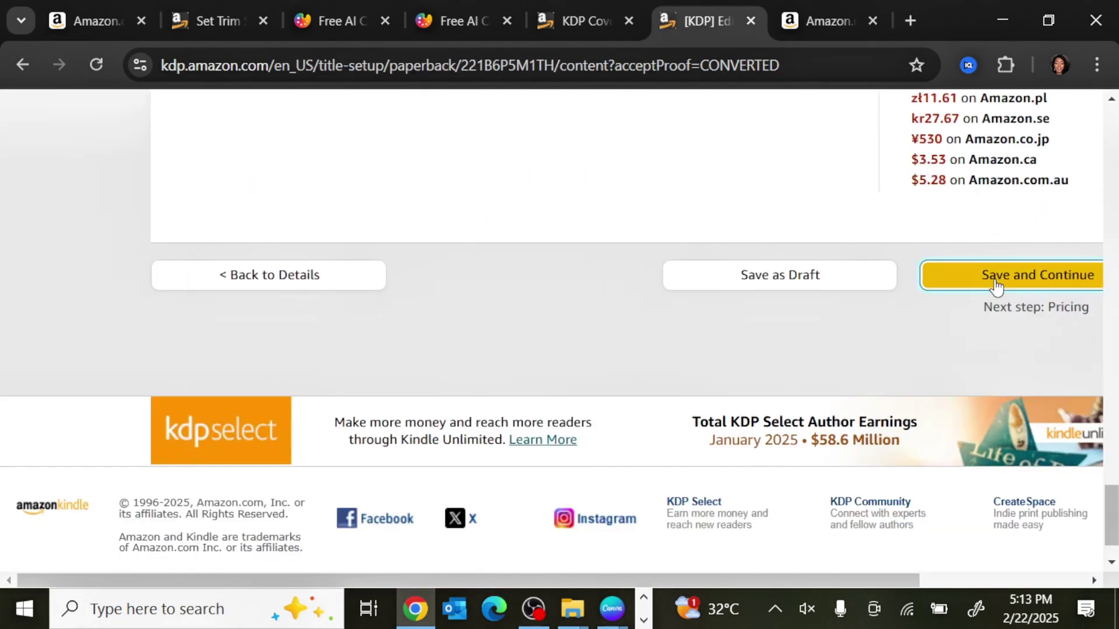
{"action": "left_click", "coordinate": [994, 278]}
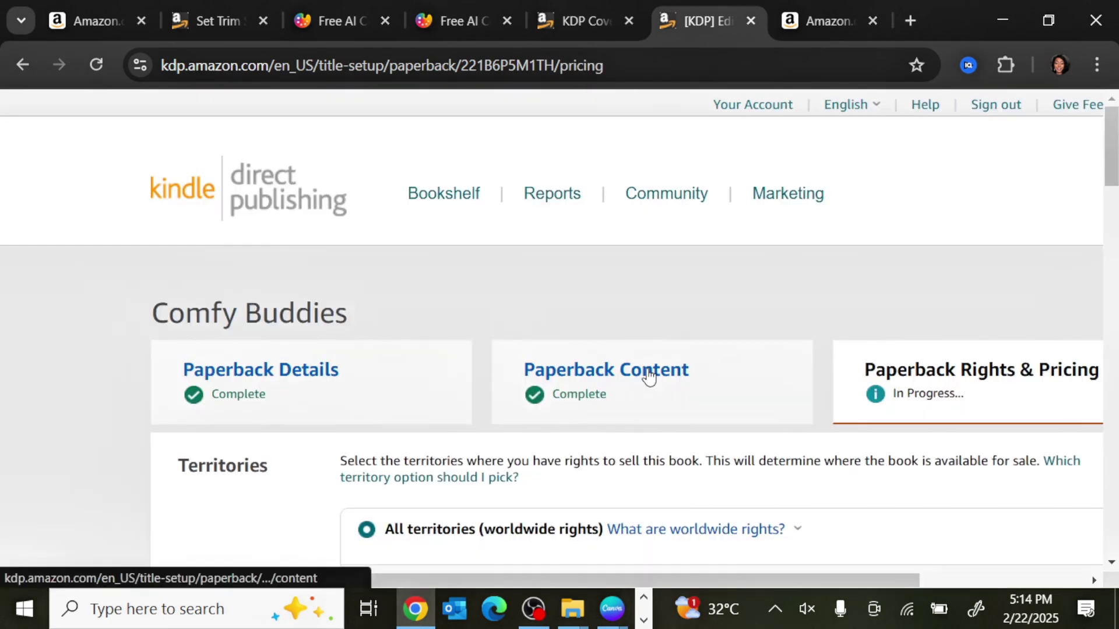
{"action": "scroll", "coordinate": [561, 364], "scroll_direction": "down", "scroll_amount": 2}
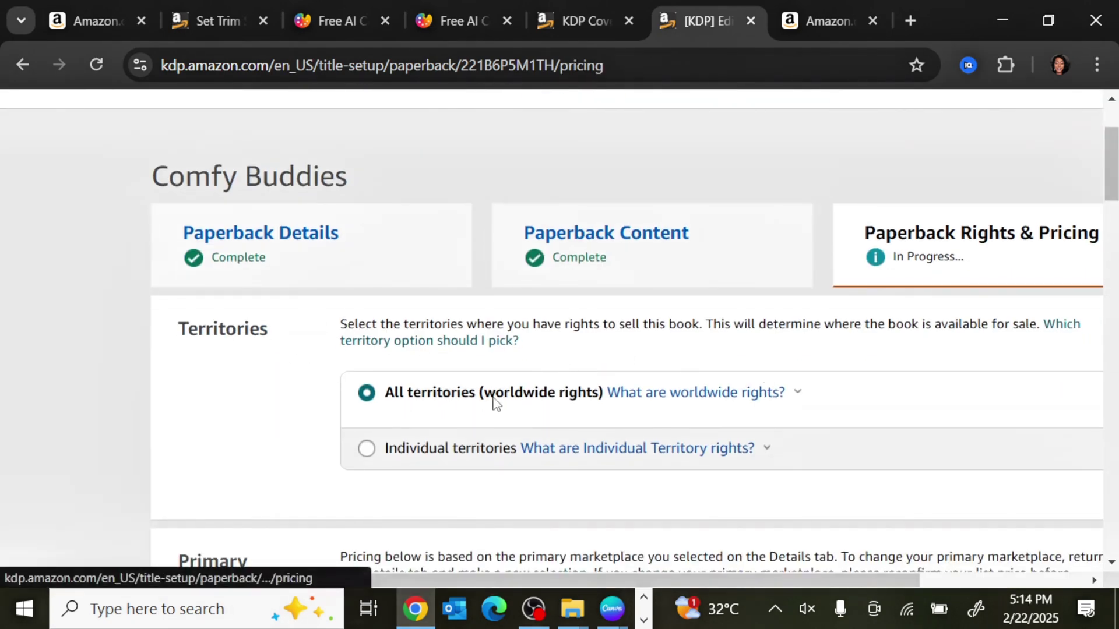
{"action": "scroll", "coordinate": [367, 392], "scroll_direction": "down", "scroll_amount": 4}
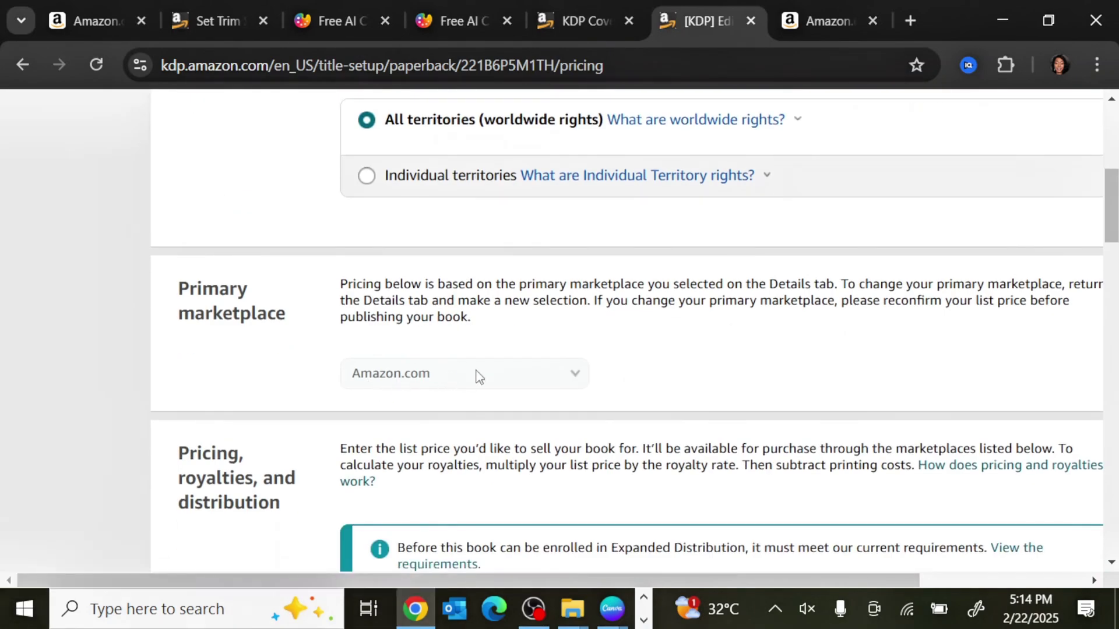
{"action": "scroll", "coordinate": [464, 380], "scroll_direction": "down", "scroll_amount": 2}
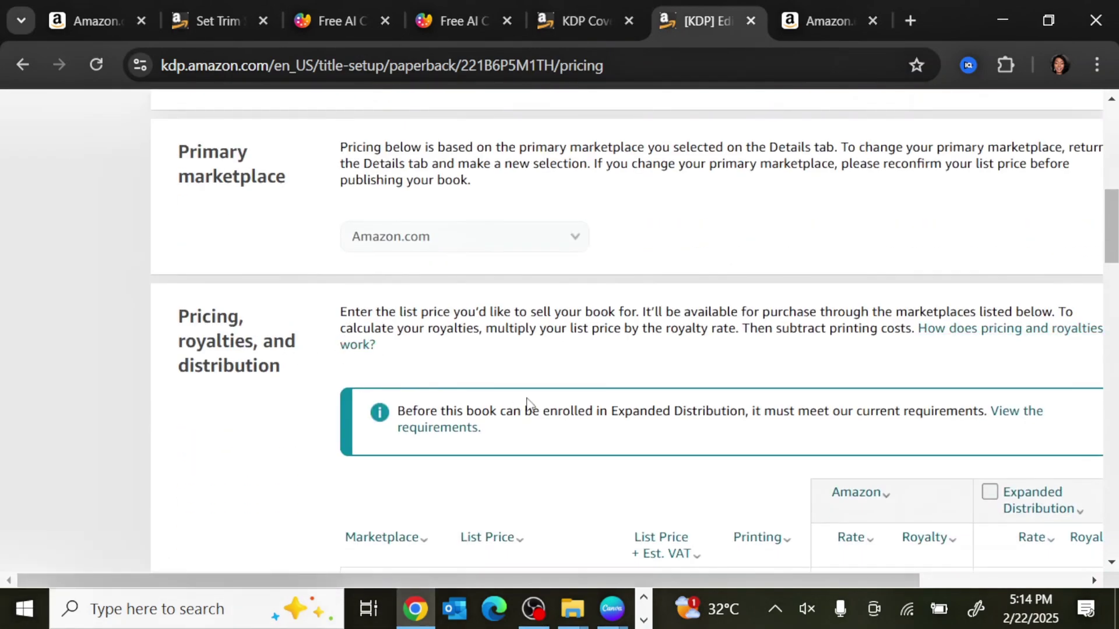
{"action": "scroll", "coordinate": [897, 392], "scroll_direction": "down", "scroll_amount": 2}
Step: Search Amazon for coloring books and examine the paperback prices of competing titles in the results
{"action": "left_click", "coordinate": [852, 399]}
{"action": "key", "text": "ctrl+1"}
{"action": "key", "text": "Return"}
{"action": "scroll", "coordinate": [467, 294], "scroll_direction": "down", "scroll_amount": 4}
{"action": "scroll", "coordinate": [548, 263], "scroll_direction": "down", "scroll_amount": 2}
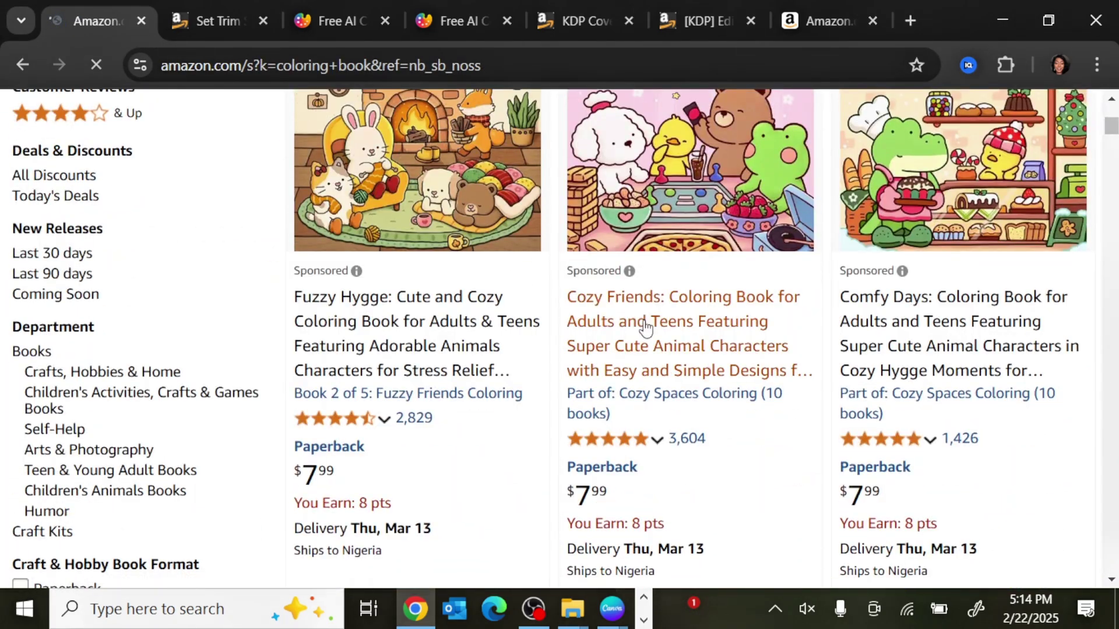
{"action": "scroll", "coordinate": [582, 309], "scroll_direction": "down", "scroll_amount": 6}
{"action": "scroll", "coordinate": [644, 304], "scroll_direction": "down", "scroll_amount": 14}
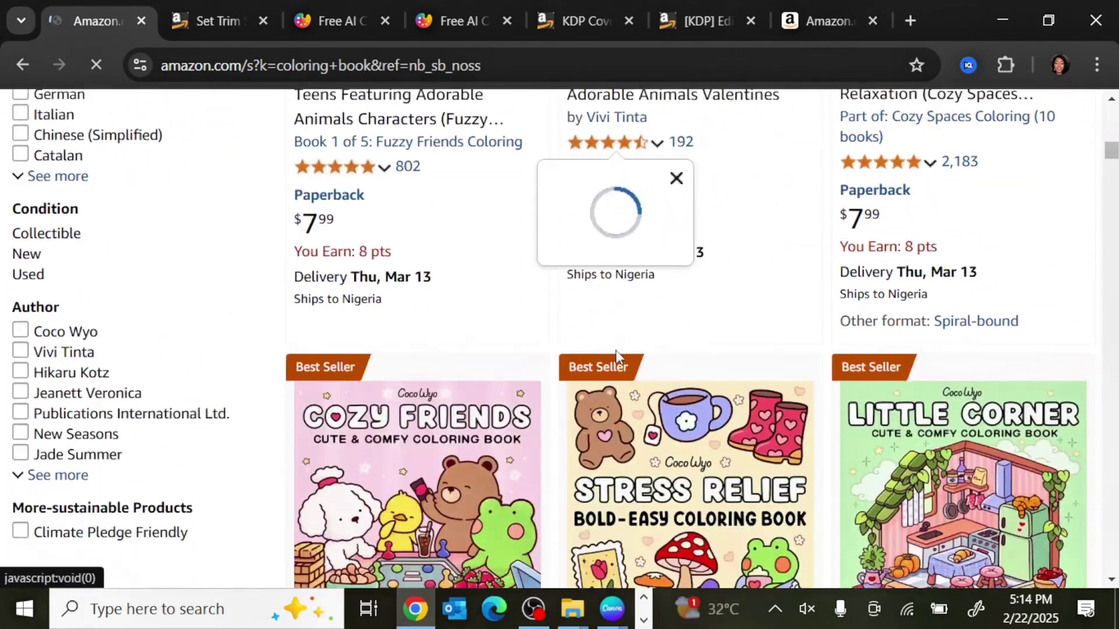
{"action": "scroll", "coordinate": [618, 357], "scroll_direction": "down", "scroll_amount": 8}
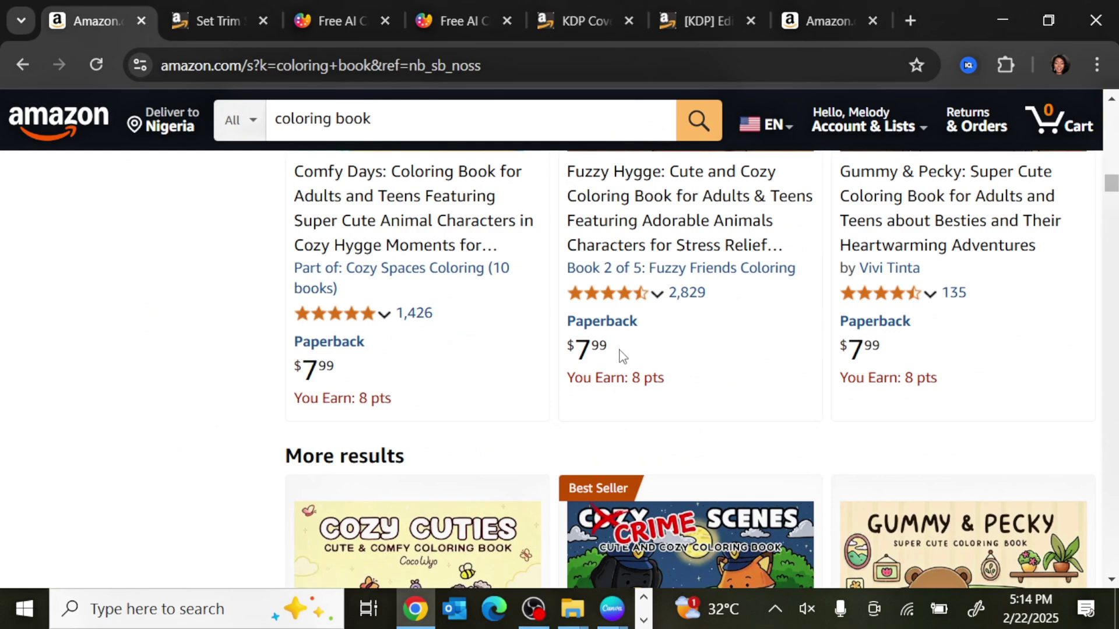
{"action": "scroll", "coordinate": [622, 357], "scroll_direction": "down", "scroll_amount": 10}
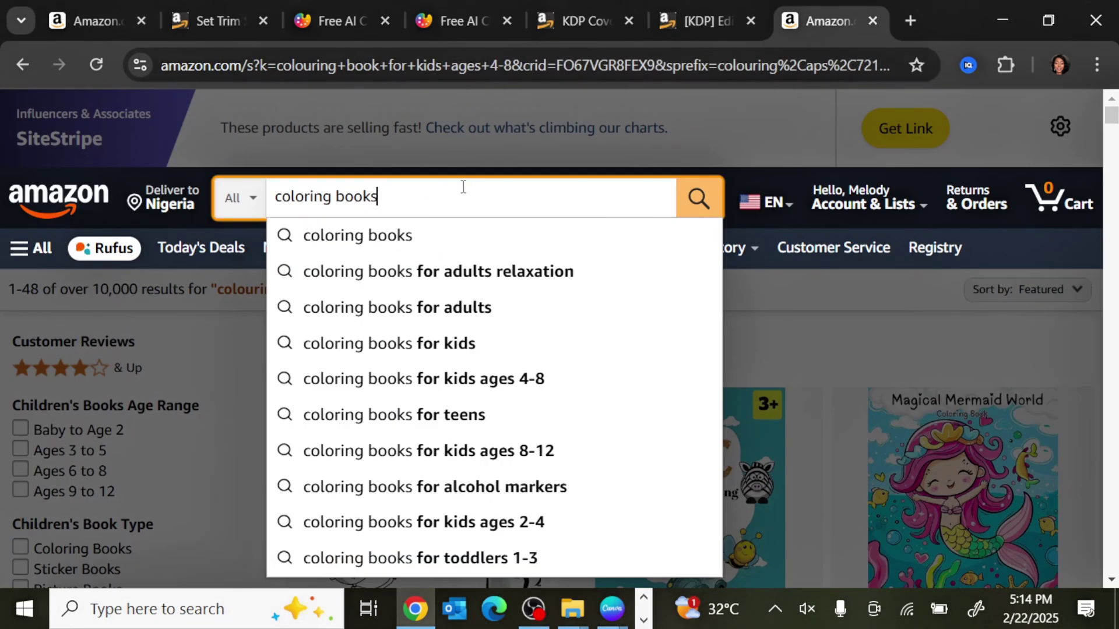
Step: Return to the KDP pricing page and set the Amazon.com list price to 7.55 USD
{"action": "left_click", "coordinate": [690, 6]}
{"action": "left_click", "coordinate": [492, 313]}
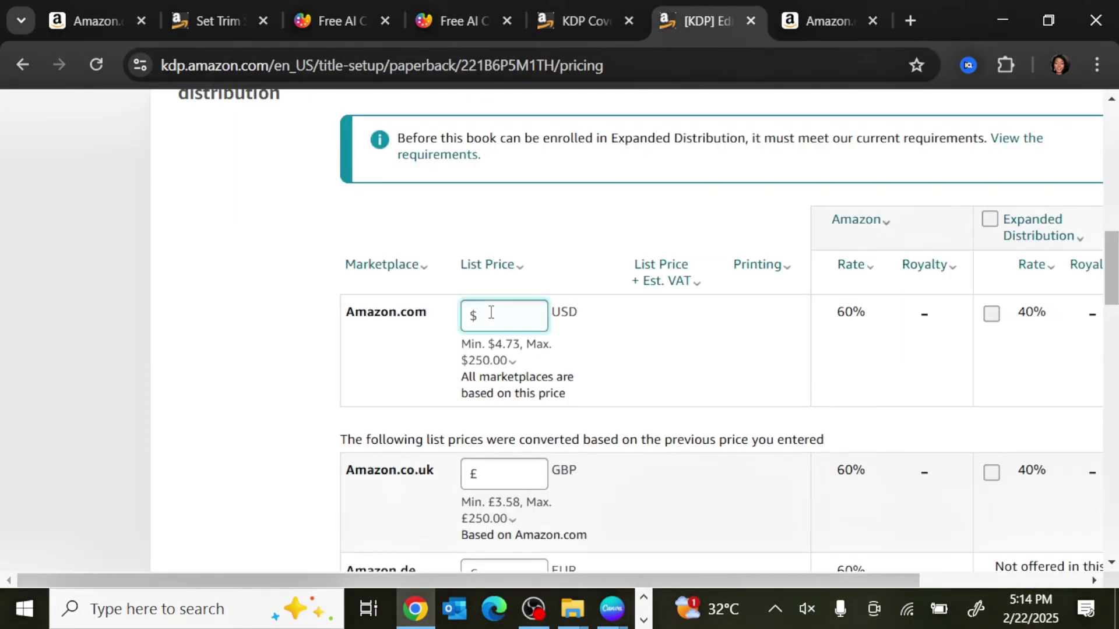
{"action": "type", "text": "7"}
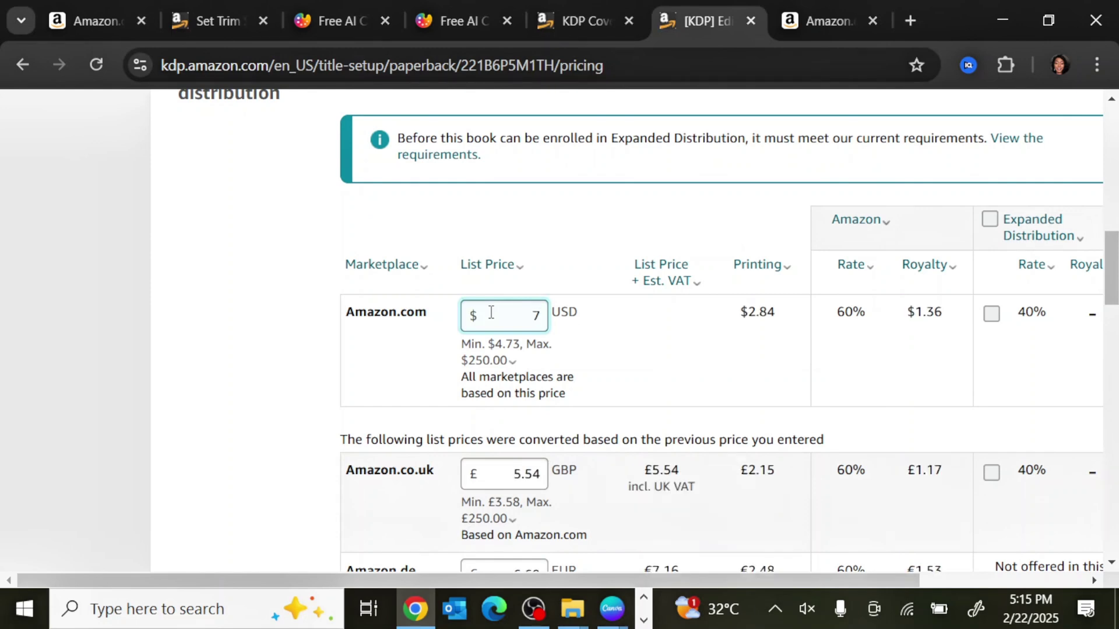
{"action": "type", "text": ".55"}
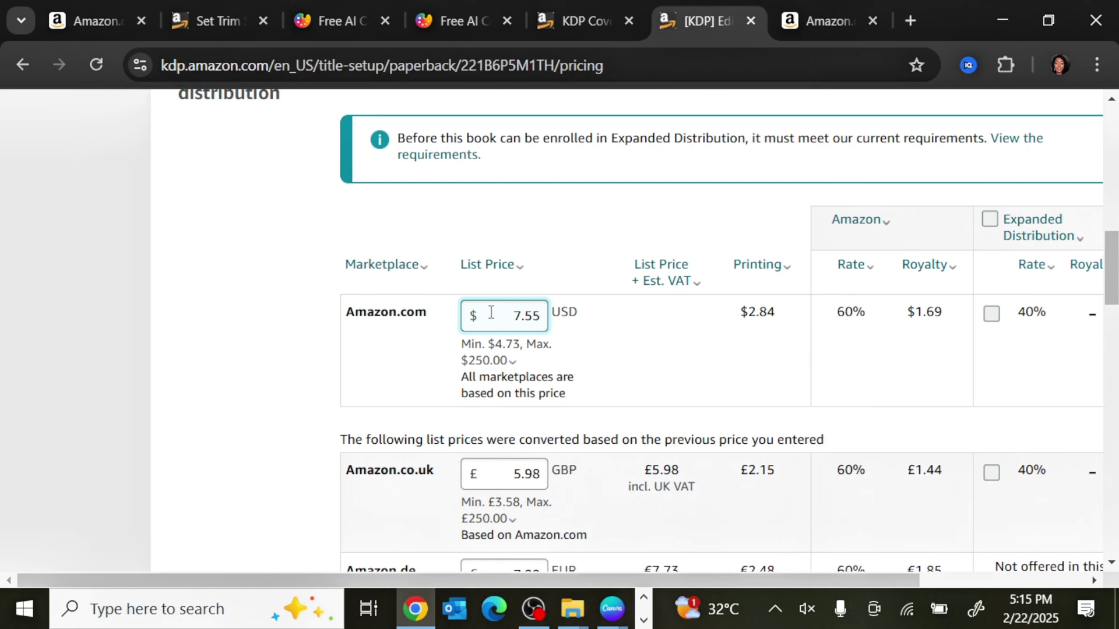
Step: Review the converted list prices for the other marketplaces and publish the paperback book
{"action": "scroll", "coordinate": [483, 317], "scroll_direction": "down", "scroll_amount": 8}
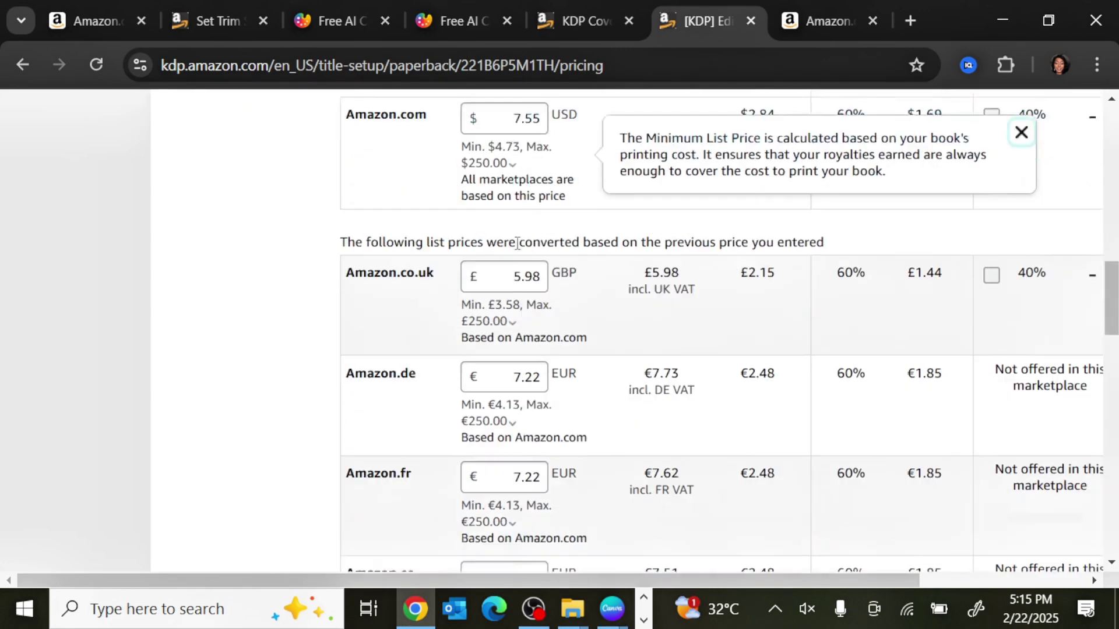
{"action": "scroll", "coordinate": [414, 238], "scroll_direction": "down", "scroll_amount": 9}
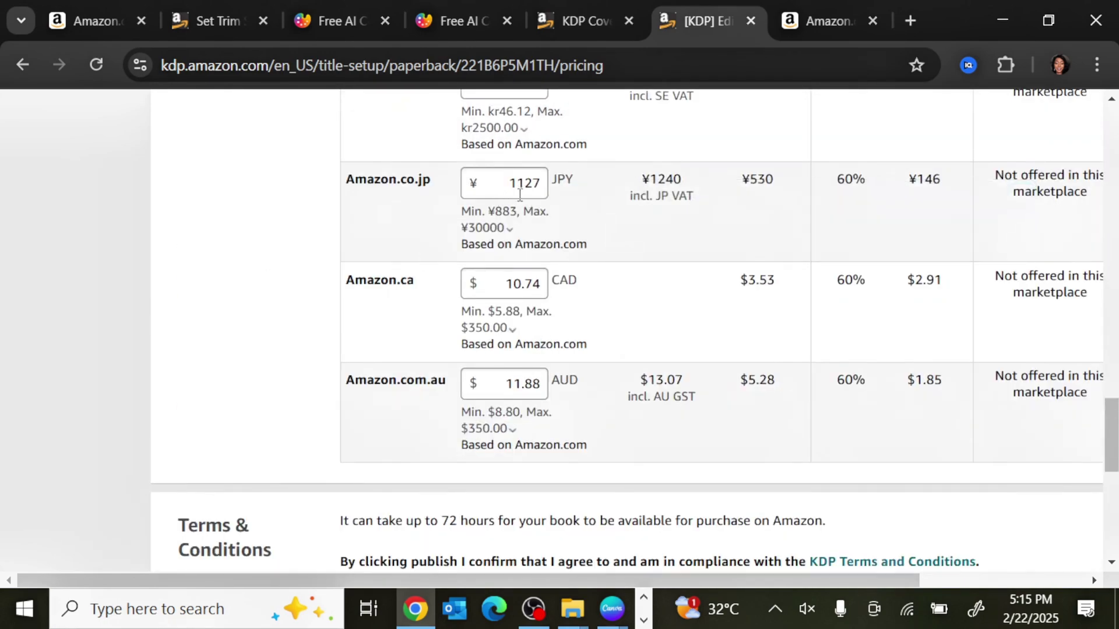
{"action": "scroll", "coordinate": [507, 247], "scroll_direction": "down", "scroll_amount": 5}
{"action": "scroll", "coordinate": [505, 249], "scroll_direction": "up", "scroll_amount": 4}
{"action": "scroll", "coordinate": [507, 250], "scroll_direction": "down", "scroll_amount": 8}
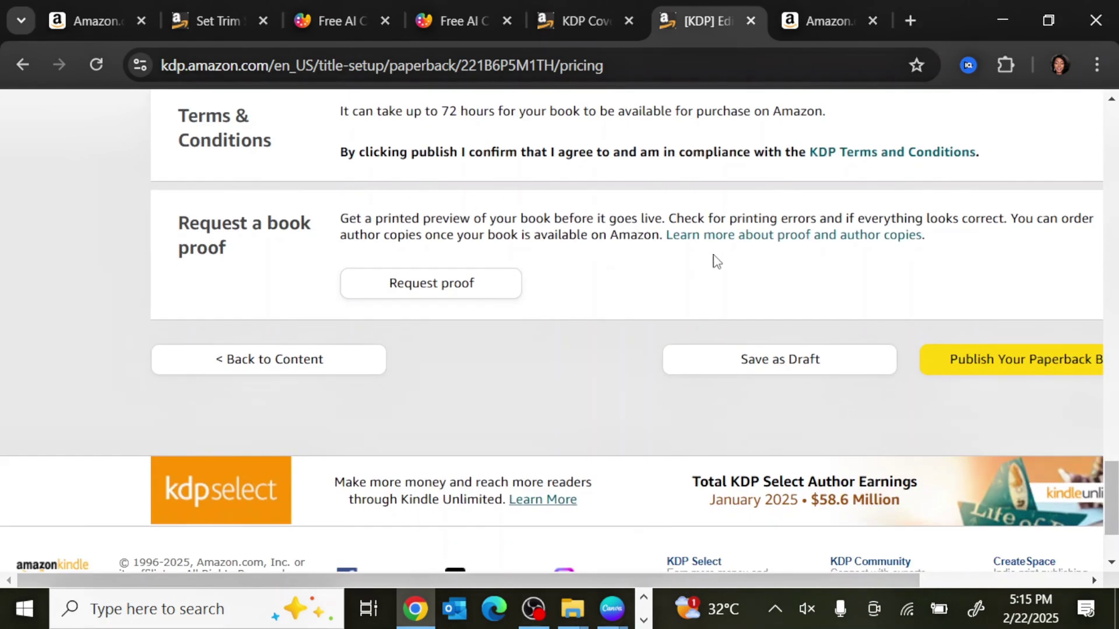
{"action": "left_click", "coordinate": [1011, 360]}
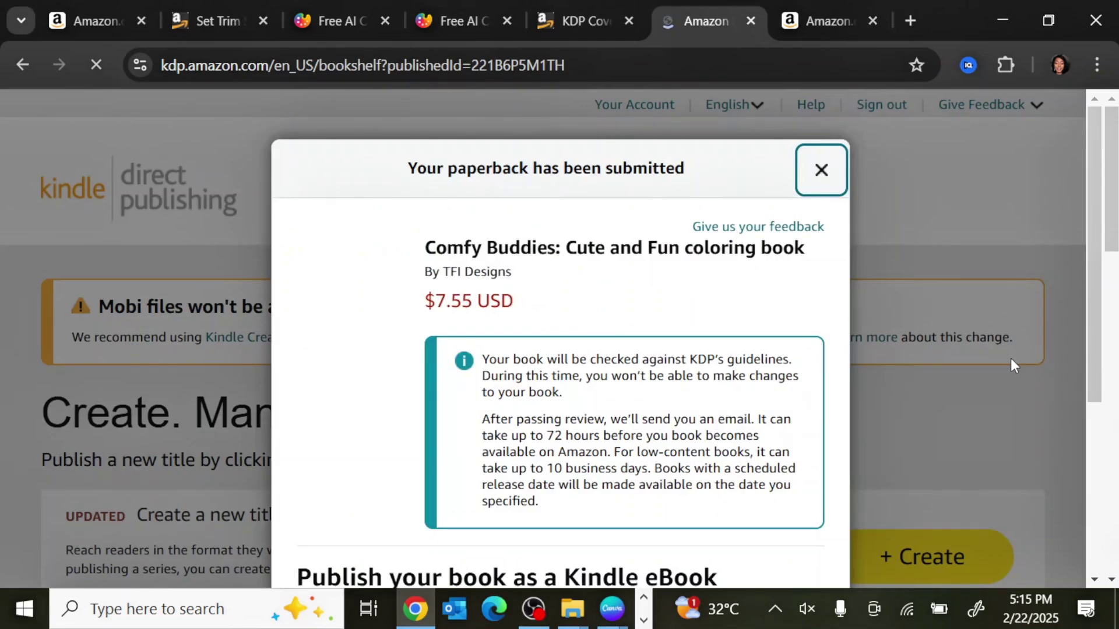